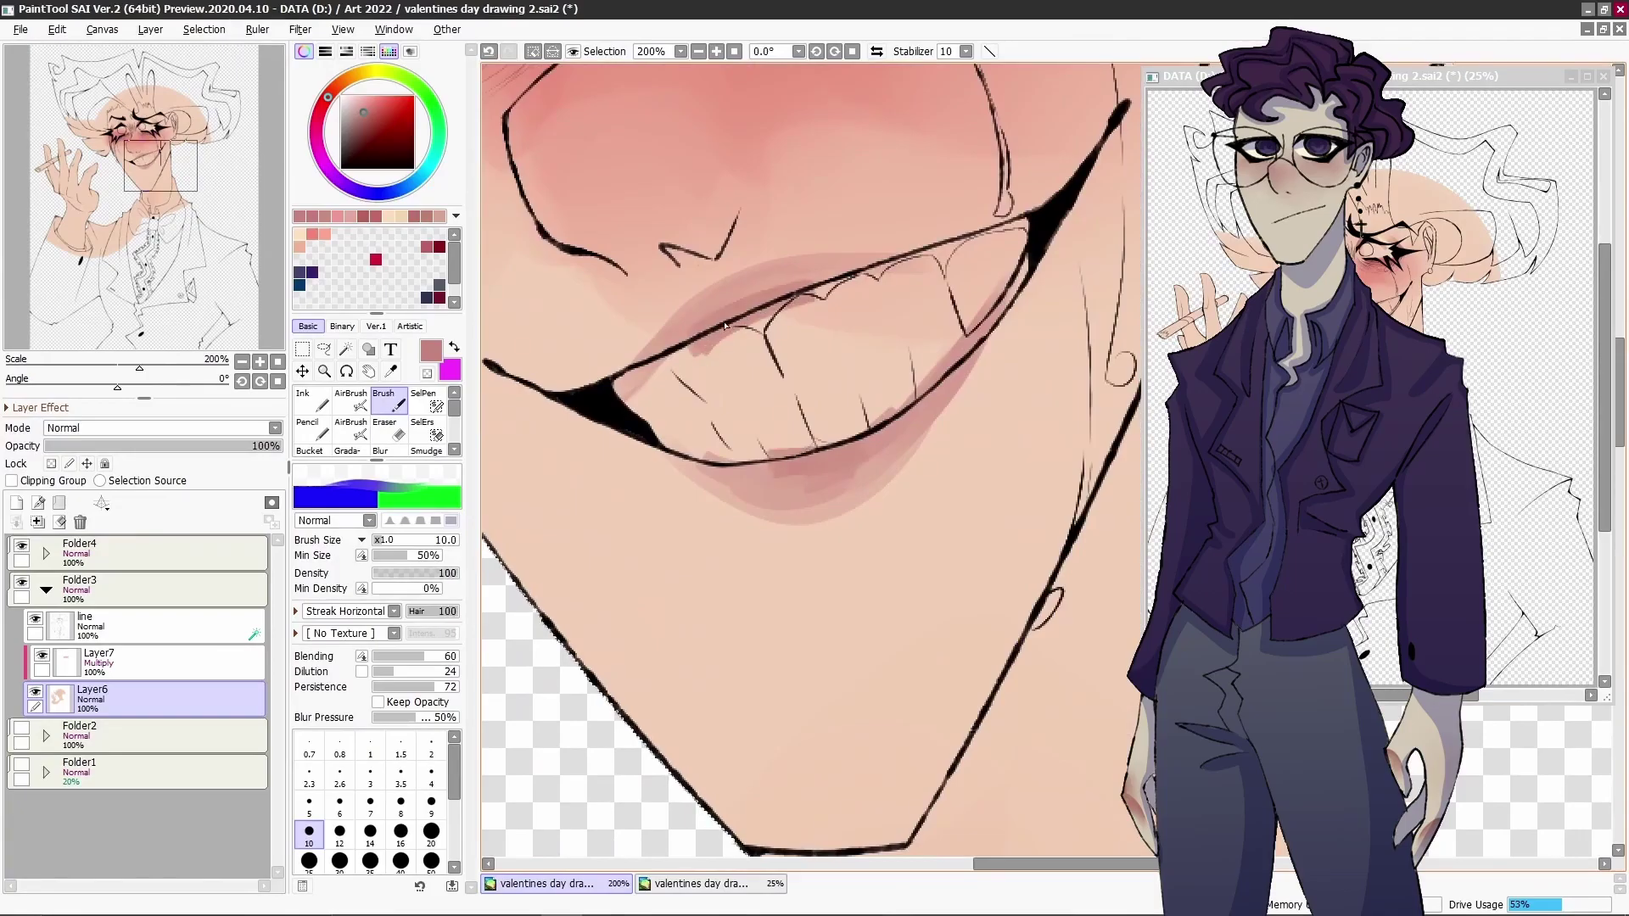
# - Shade the lower lip beneath the teeth with soft mauve strokes, using a larger brush
pyautogui.moveTo(738, 458); pyautogui.dragTo(874, 433)
pyautogui.hotkey('ctrl', 'z')
pyautogui.press(']')
pyautogui.press(']')
pyautogui.moveTo(772, 450); pyautogui.dragTo(858, 459)
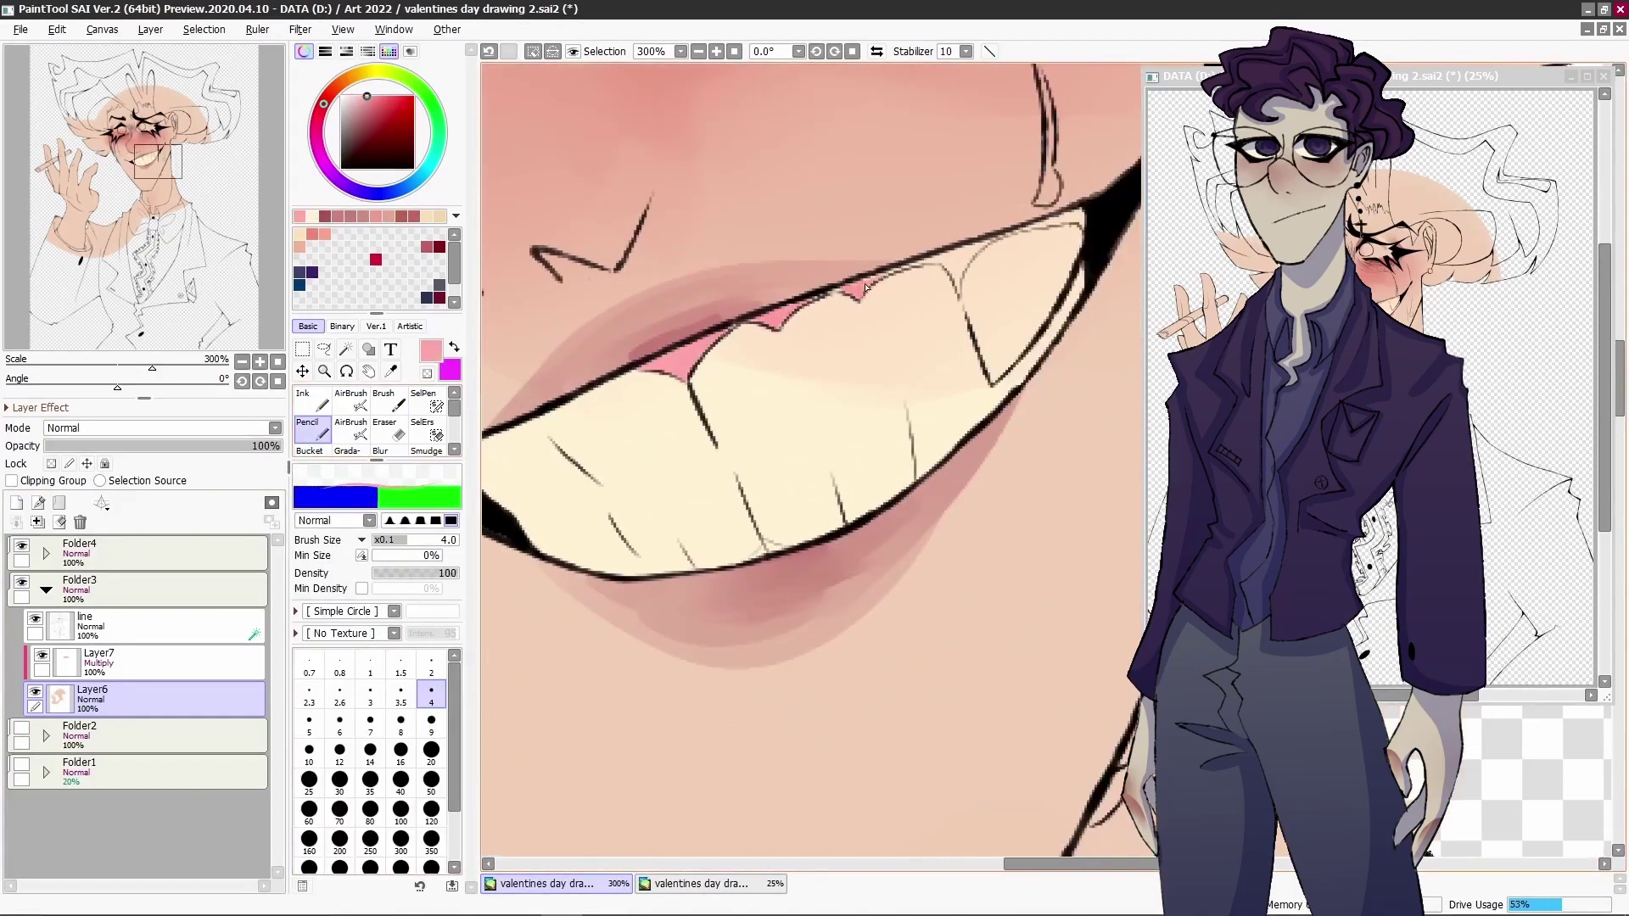
# - Dot reddish freckles of varied sizes across the cheek below and beside the eye, using brush sizes between 9 and 5
pyautogui.moveTo(882, 297); pyautogui.dragTo(844, 254)
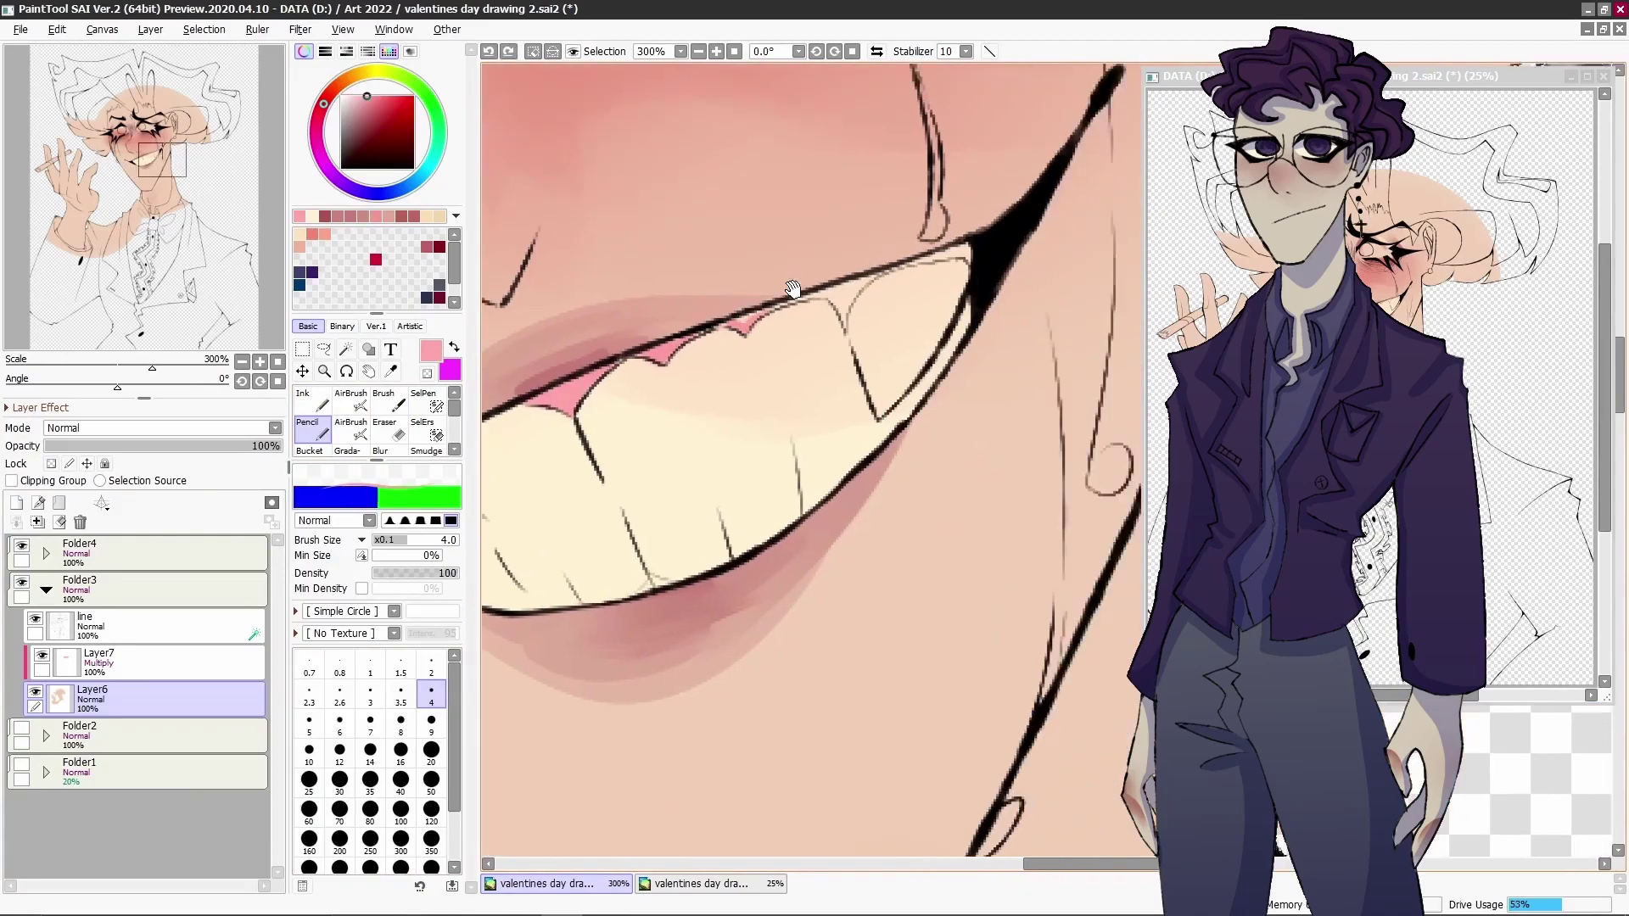
pyautogui.scroll(2, 882, 346)
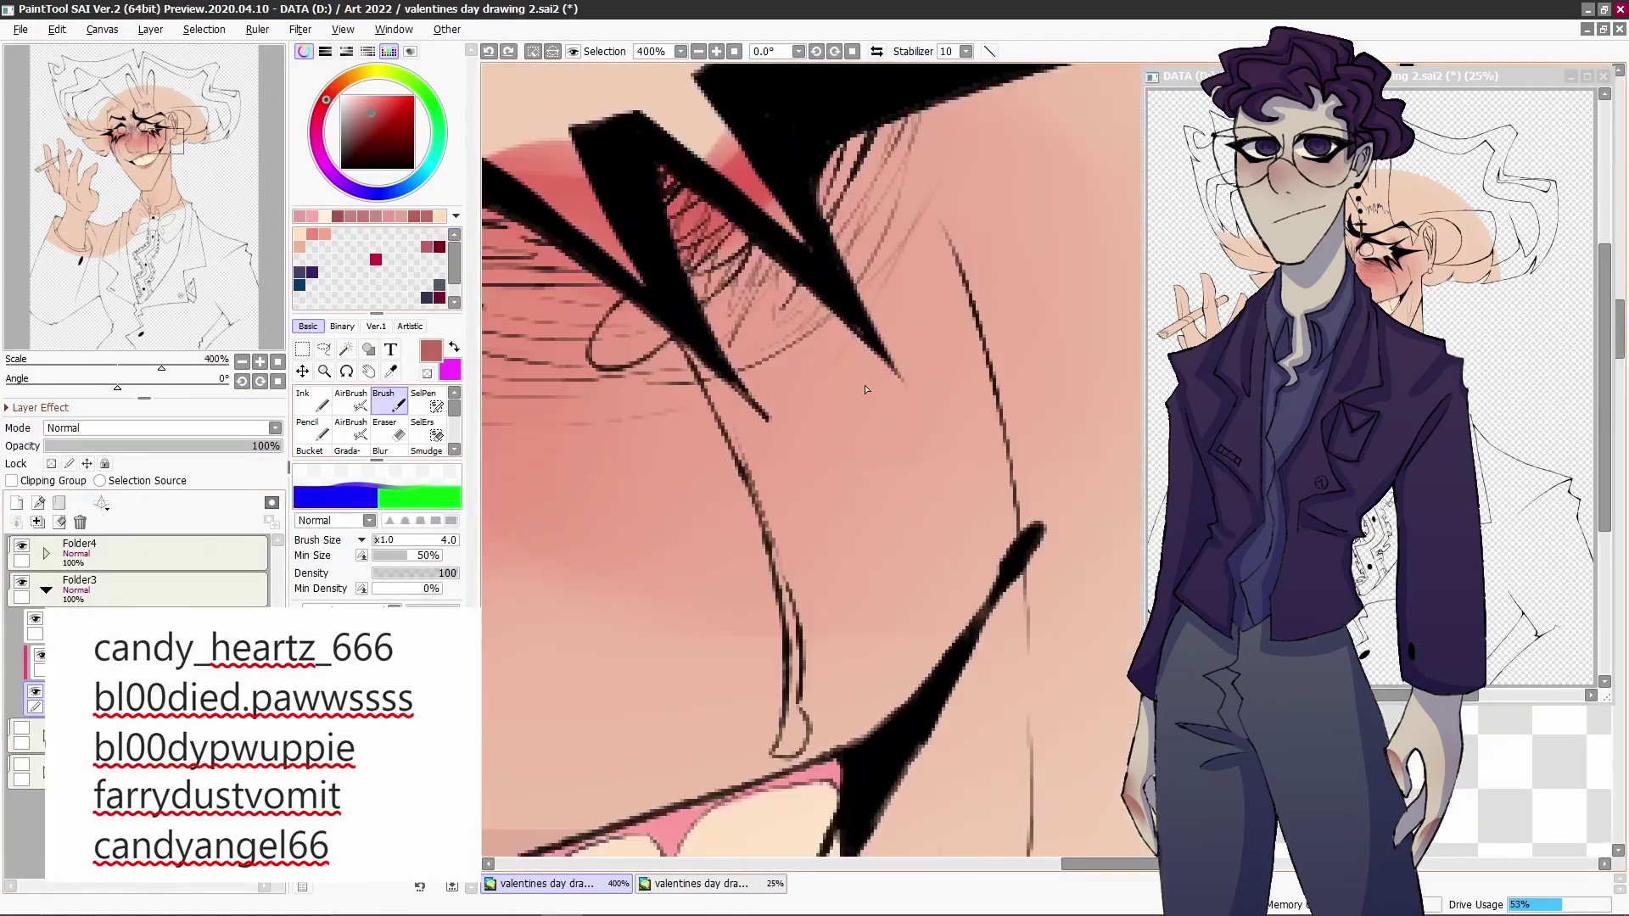
pyautogui.click(866, 385)
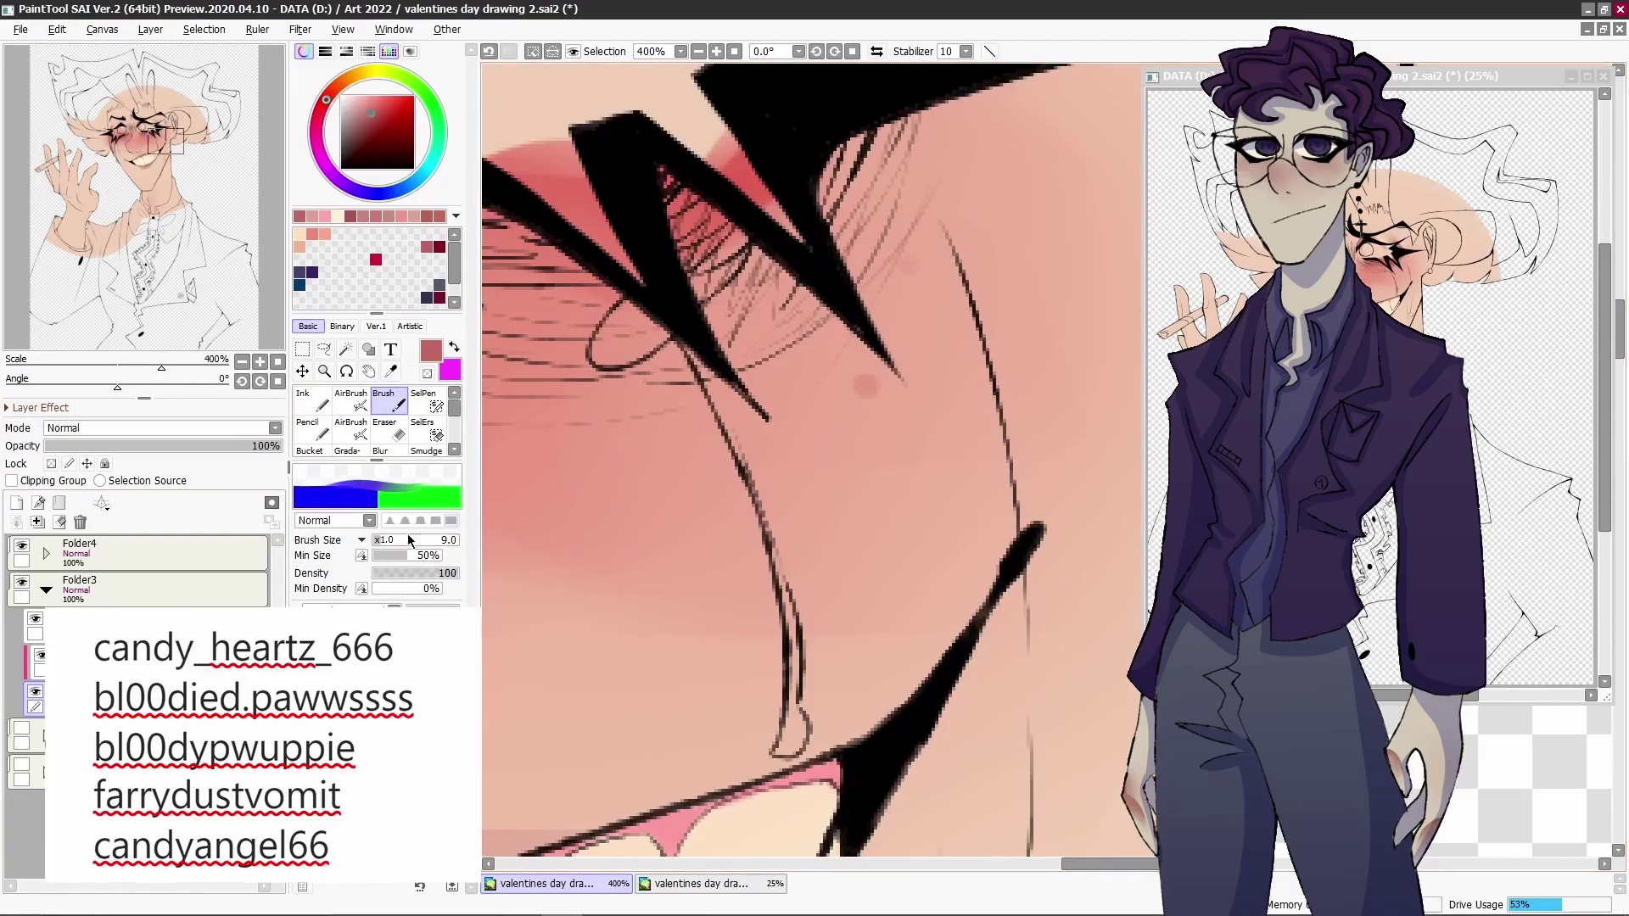
pyautogui.click(853, 450)
pyautogui.click(925, 430)
pyautogui.click(934, 346)
pyautogui.click(899, 543)
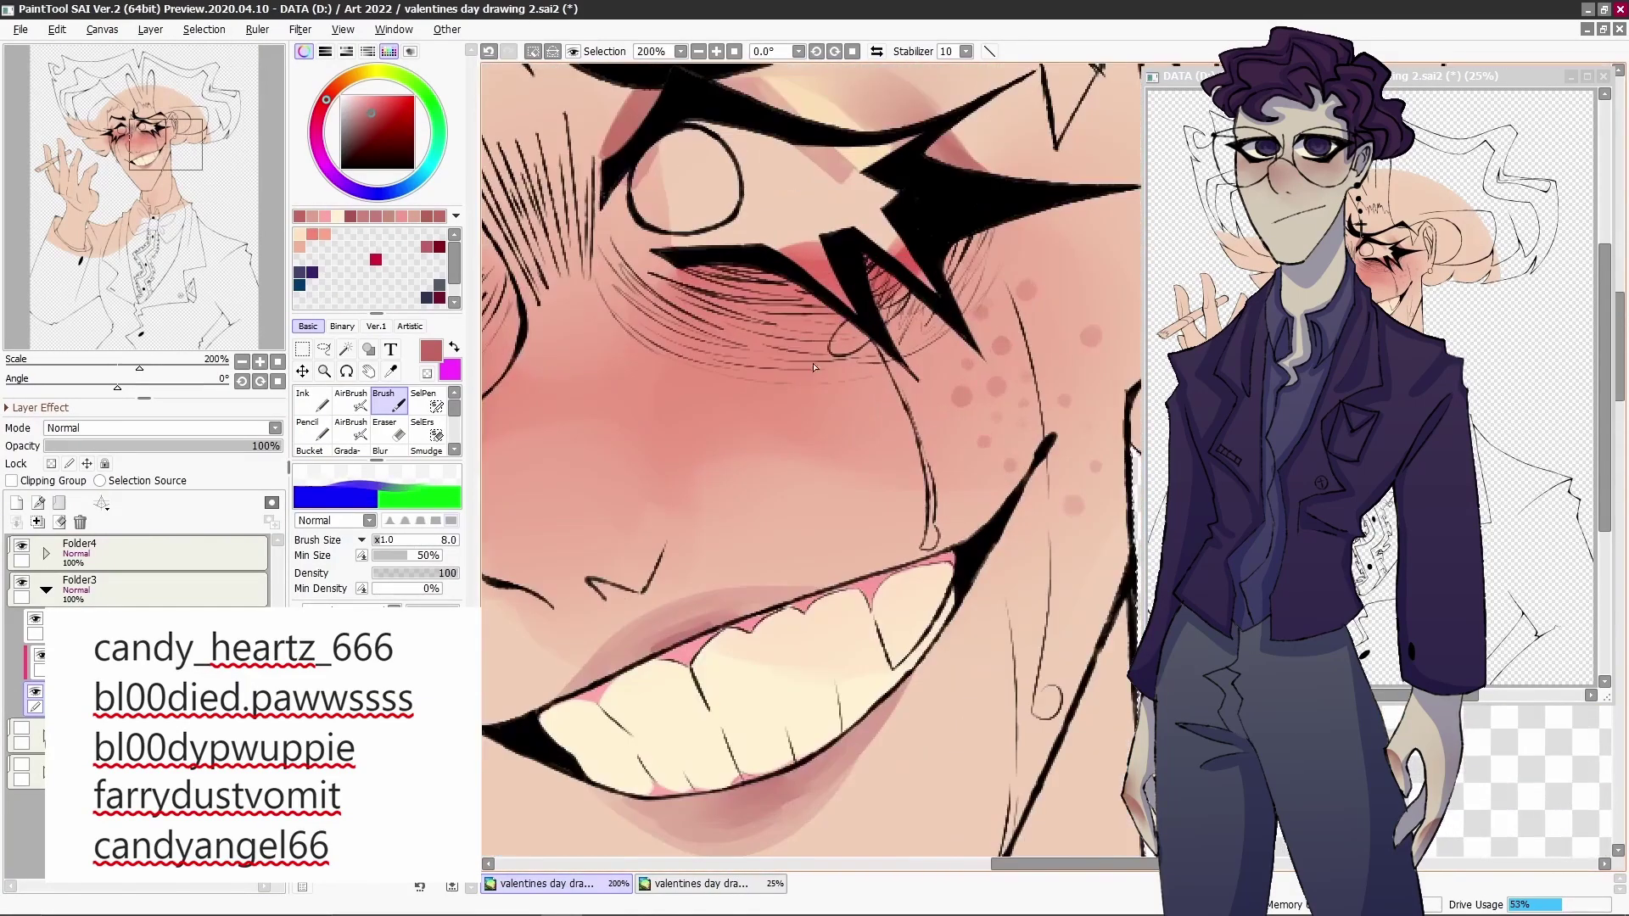
pyautogui.click(830, 376)
pyautogui.click(837, 426)
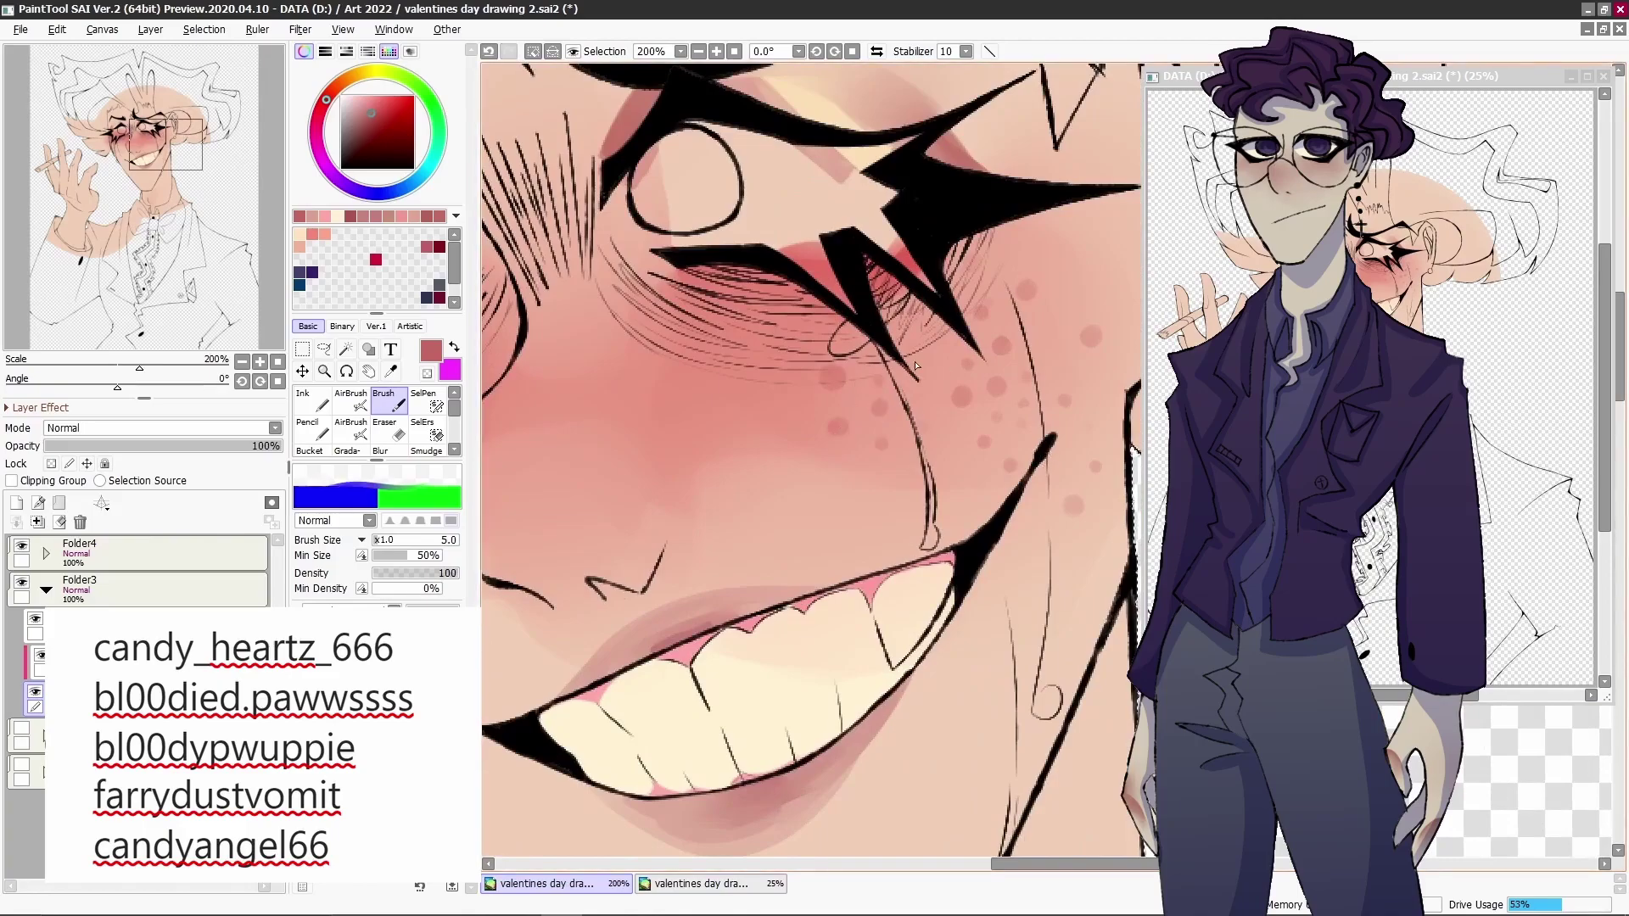
pyautogui.click(959, 397)
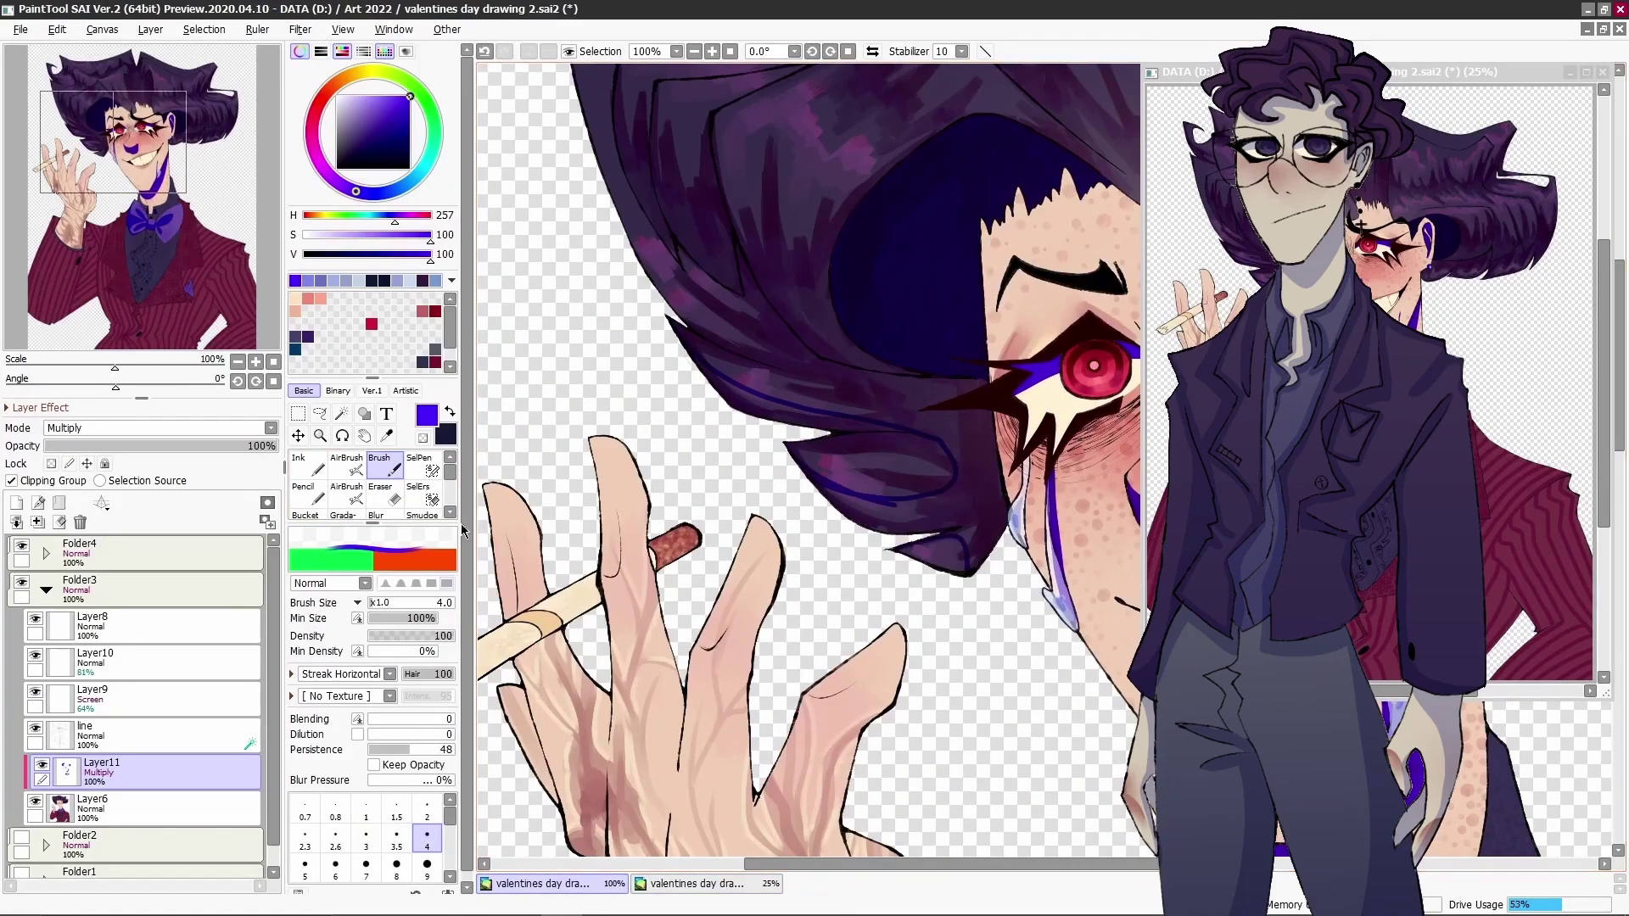
# - Fill the outlined shadow areas in the hair on the cigarette-hand side with blue on the Multiply layer
pyautogui.press('g')
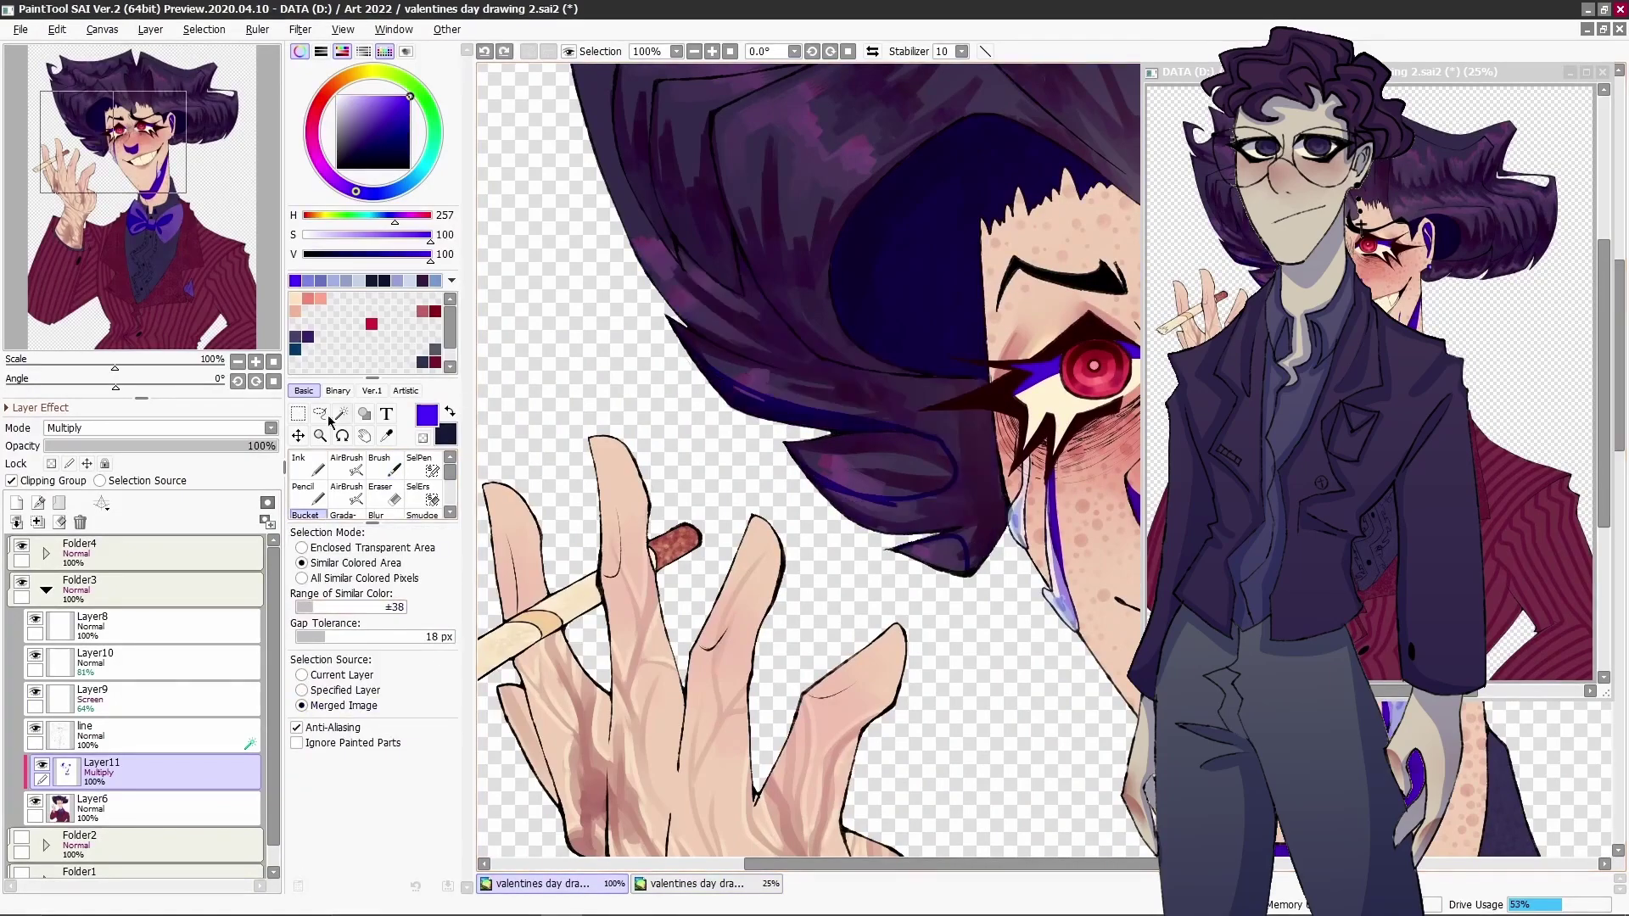
pyautogui.click(910, 538)
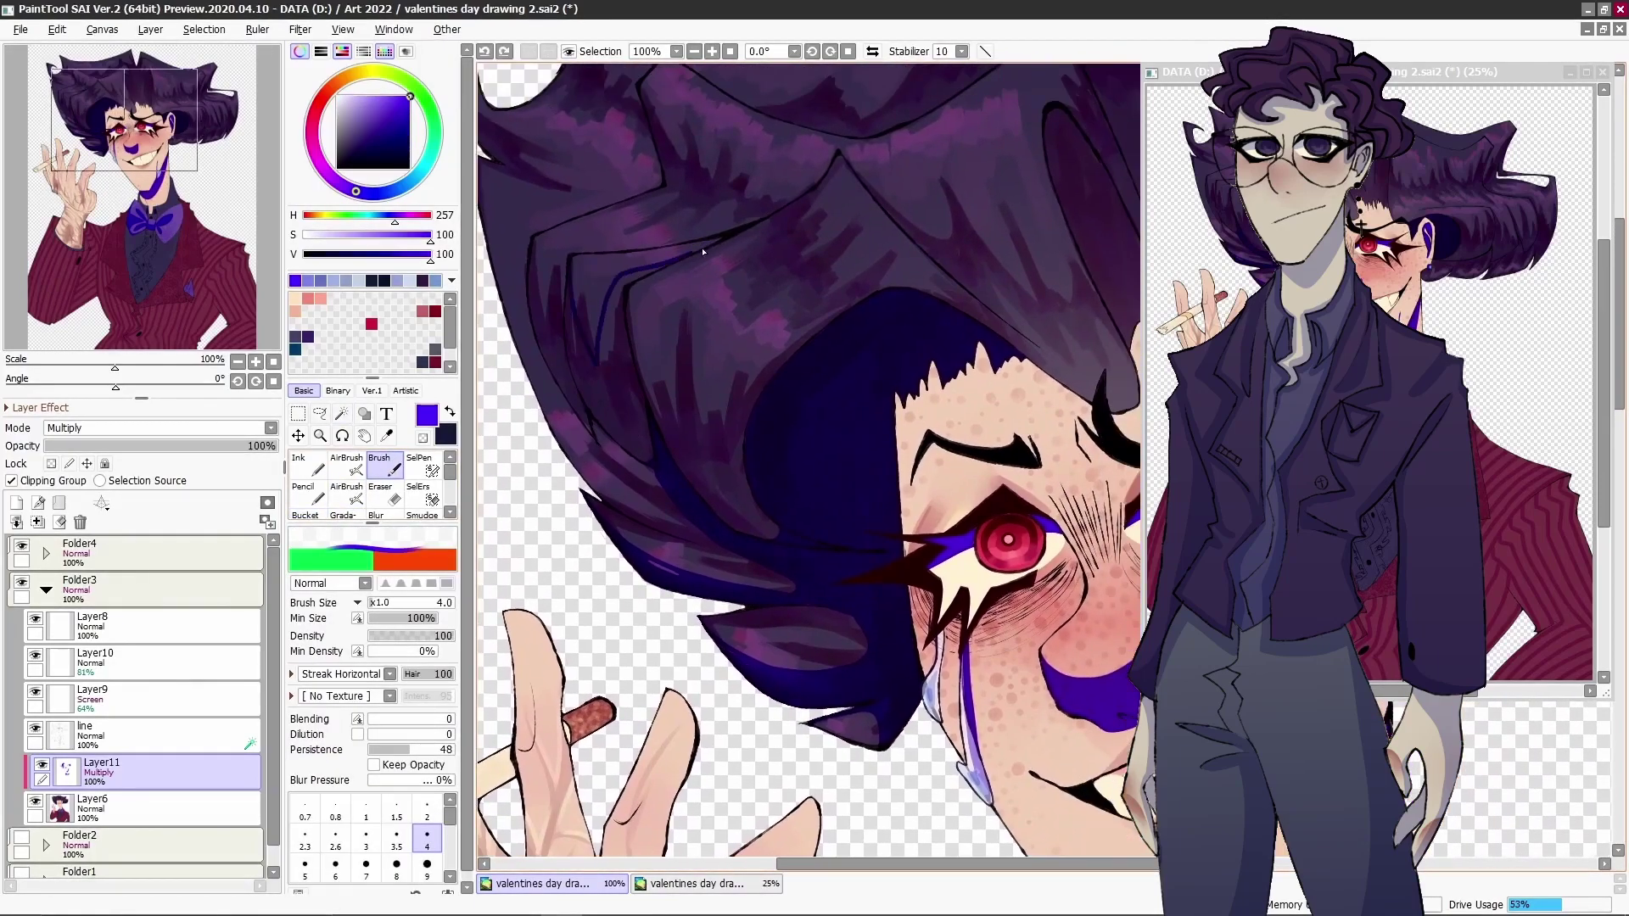
pyautogui.press('g')
pyautogui.click(383, 466)
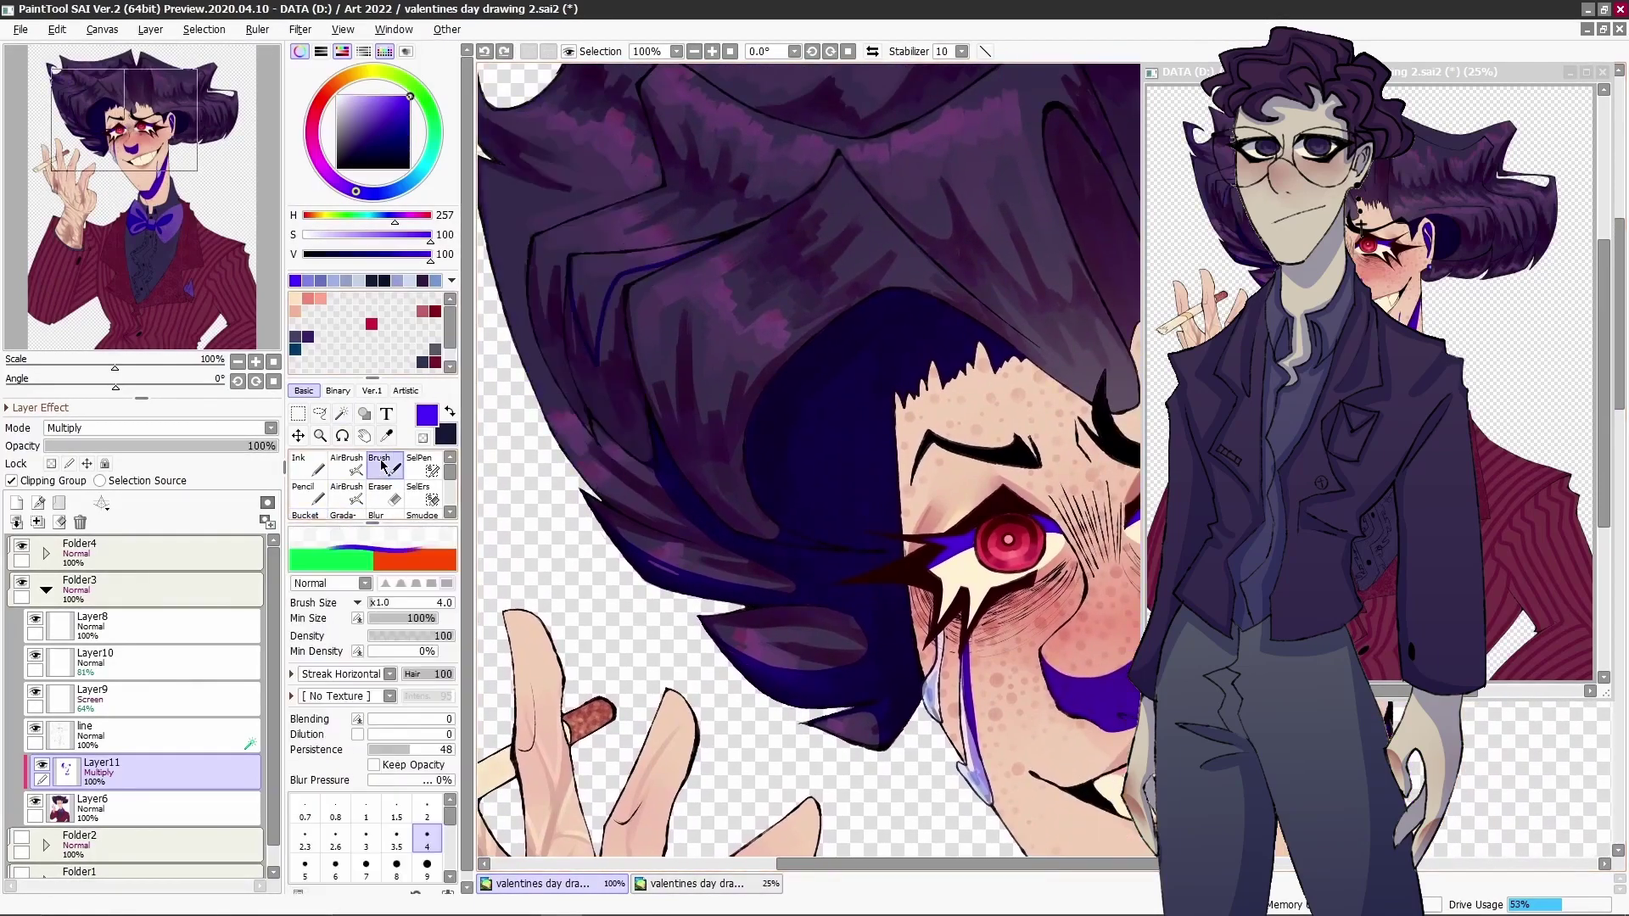
pyautogui.press('g')
pyautogui.click(689, 406)
pyautogui.click(615, 356)
pyautogui.press('b')
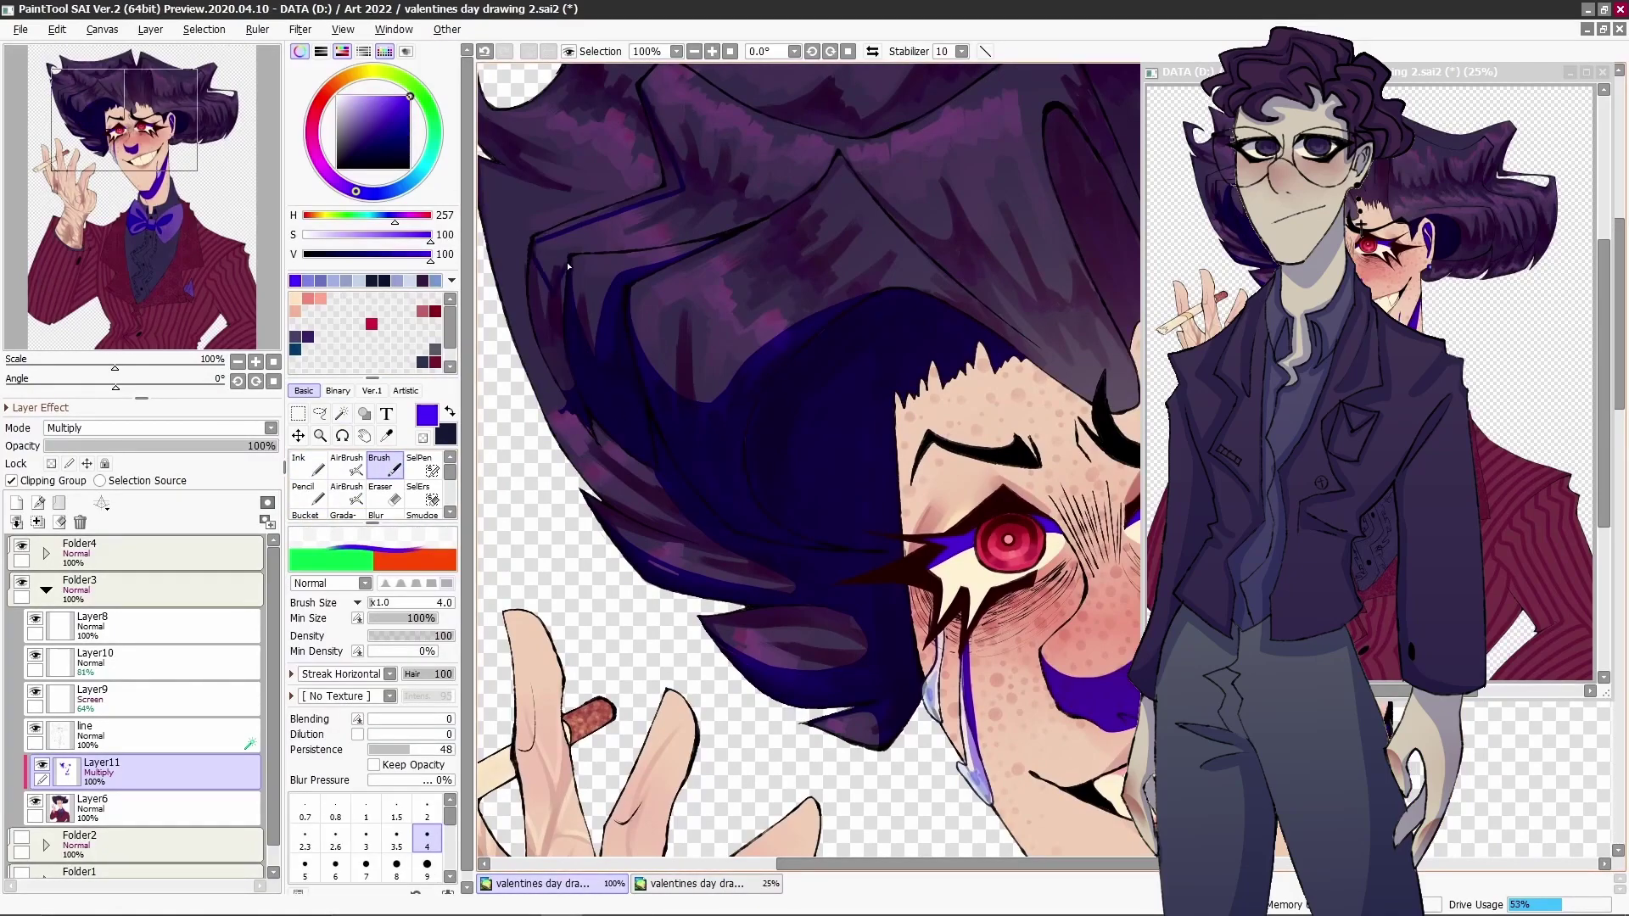
pyautogui.press('g')
pyautogui.press('b')
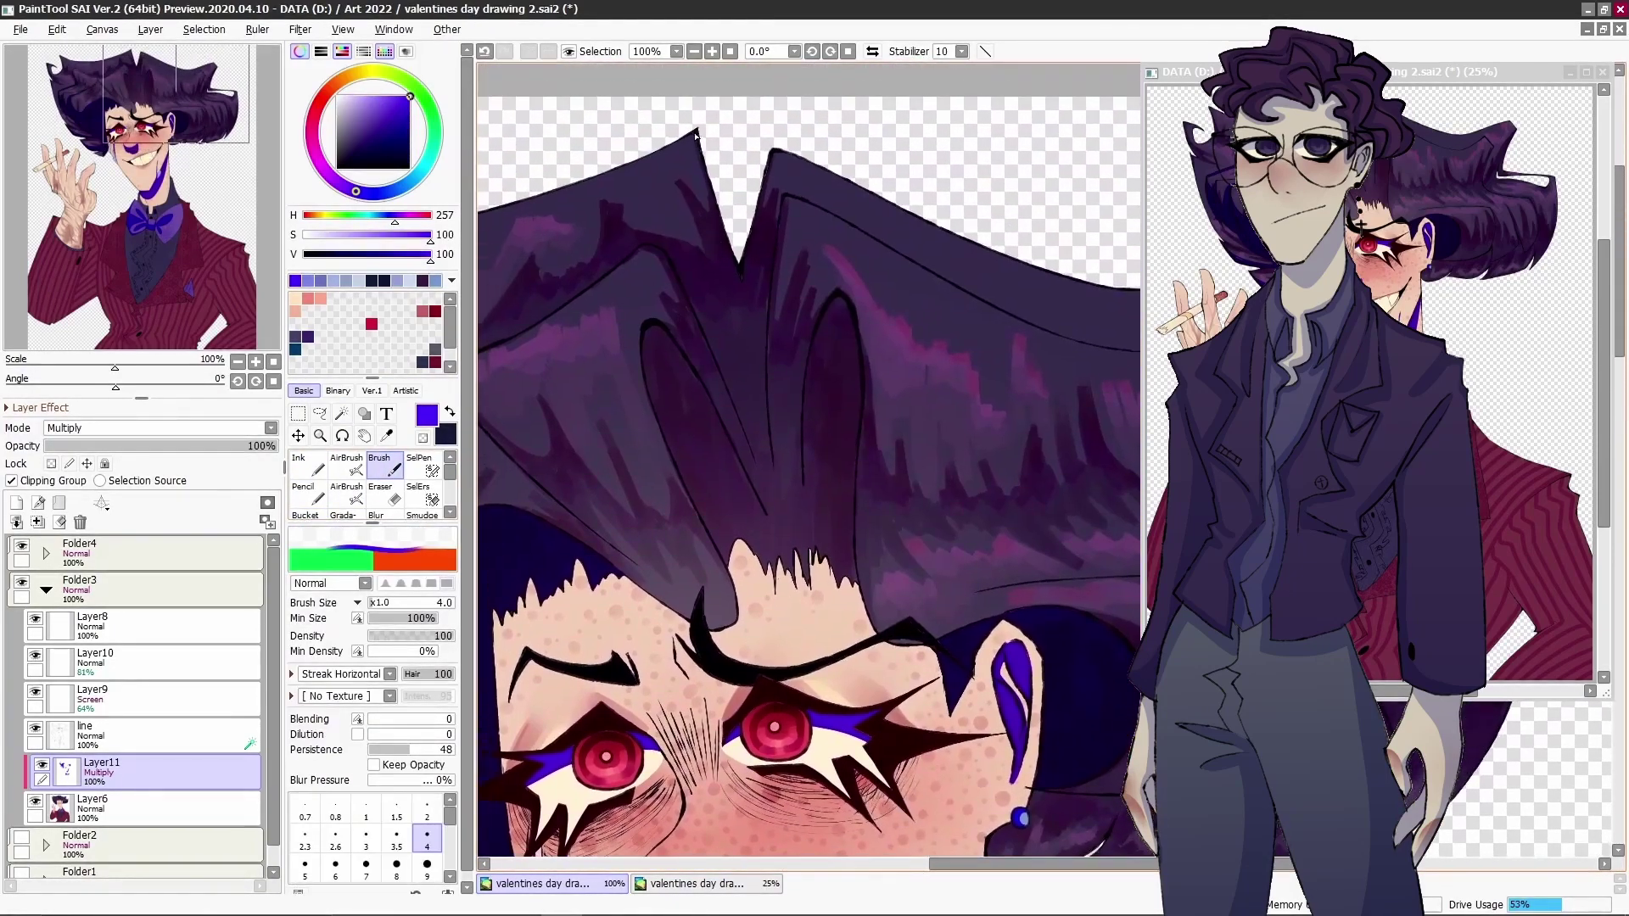
# - Fill the central hair section above the forehead with the blue shadow colour and return to the Brush
pyautogui.click(313, 521)
pyautogui.click(781, 484)
pyautogui.press('b')
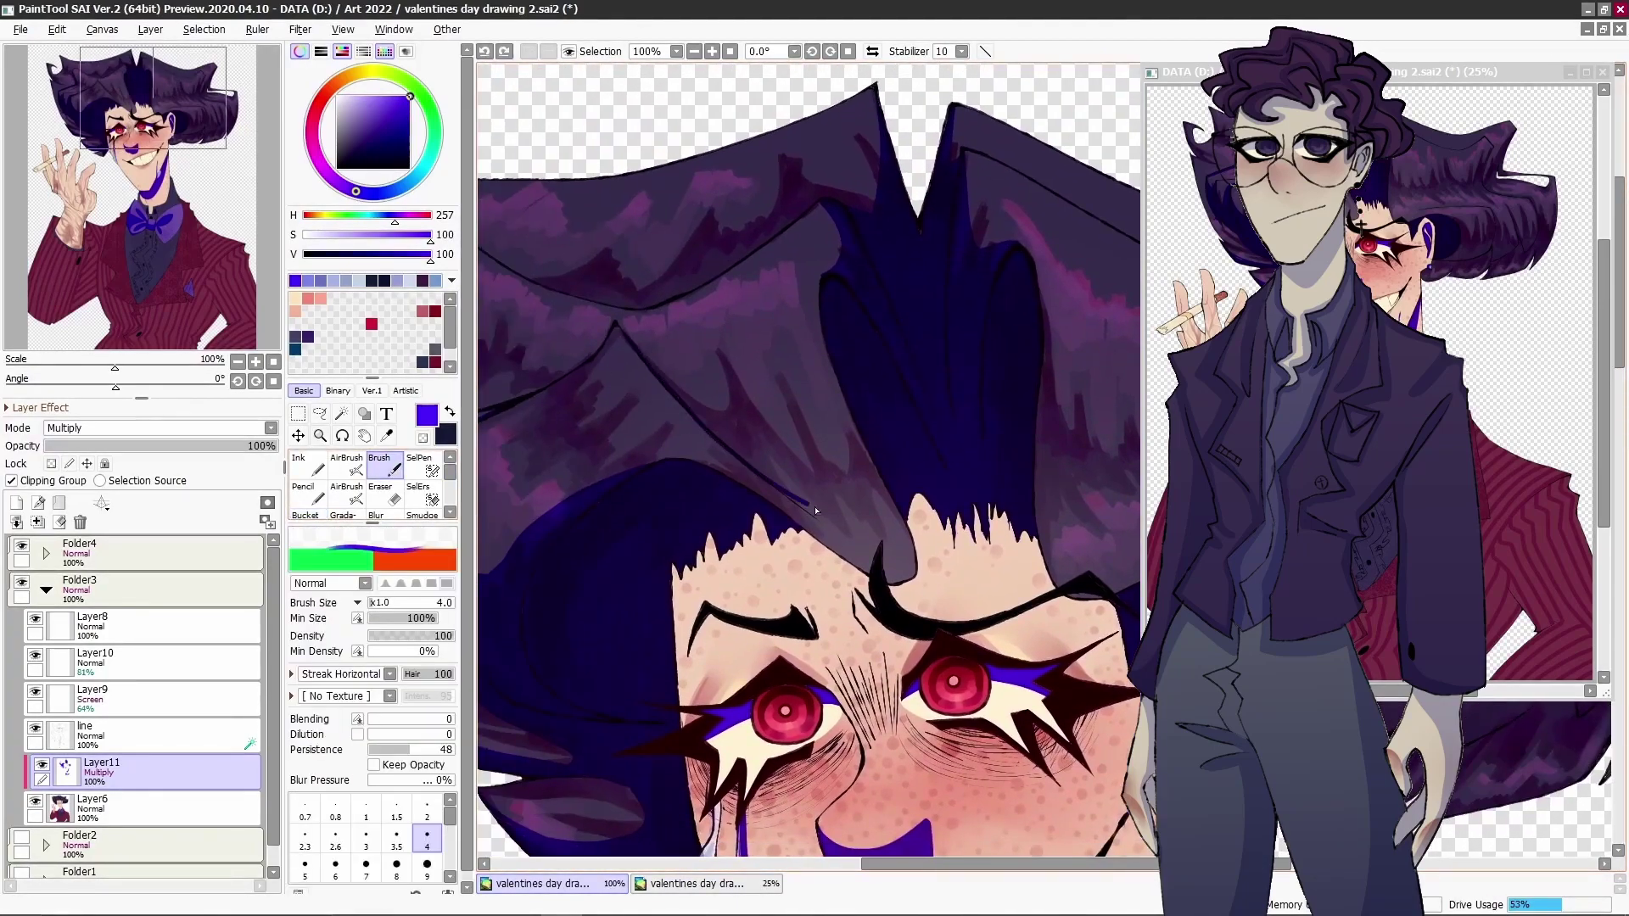
# - Paint a tapering blue shadow along the crease of the hair lock above the forehead with a size 6 brush
pyautogui.moveTo(758, 461); pyautogui.dragTo(816, 519)
pyautogui.hotkey('ctrl', '+')
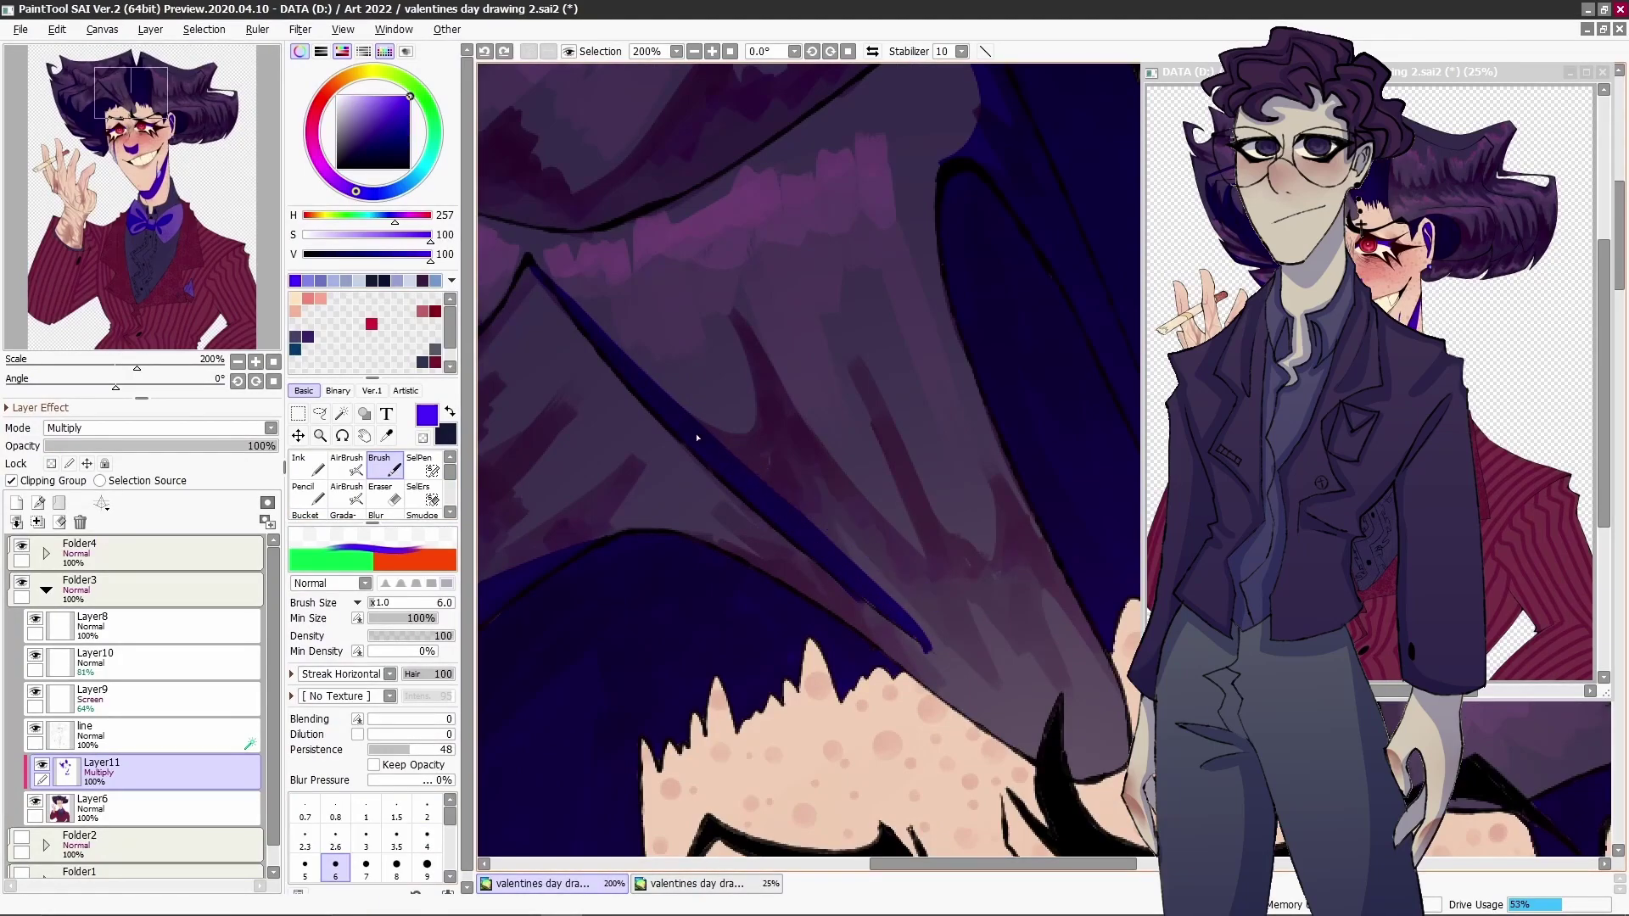
pyautogui.moveTo(690, 407); pyautogui.dragTo(928, 647)
pyautogui.moveTo(814, 507); pyautogui.dragTo(1009, 725)
pyautogui.hotkey('ctrl', 'z')
pyautogui.moveTo(928, 594)
pyautogui.mouseDown()
pyautogui.moveTo(953, 625)
pyautogui.moveTo(933, 654)
pyautogui.moveTo(944, 618)
pyautogui.mouseUp()
pyautogui.hotkey('ctrl', 'z')
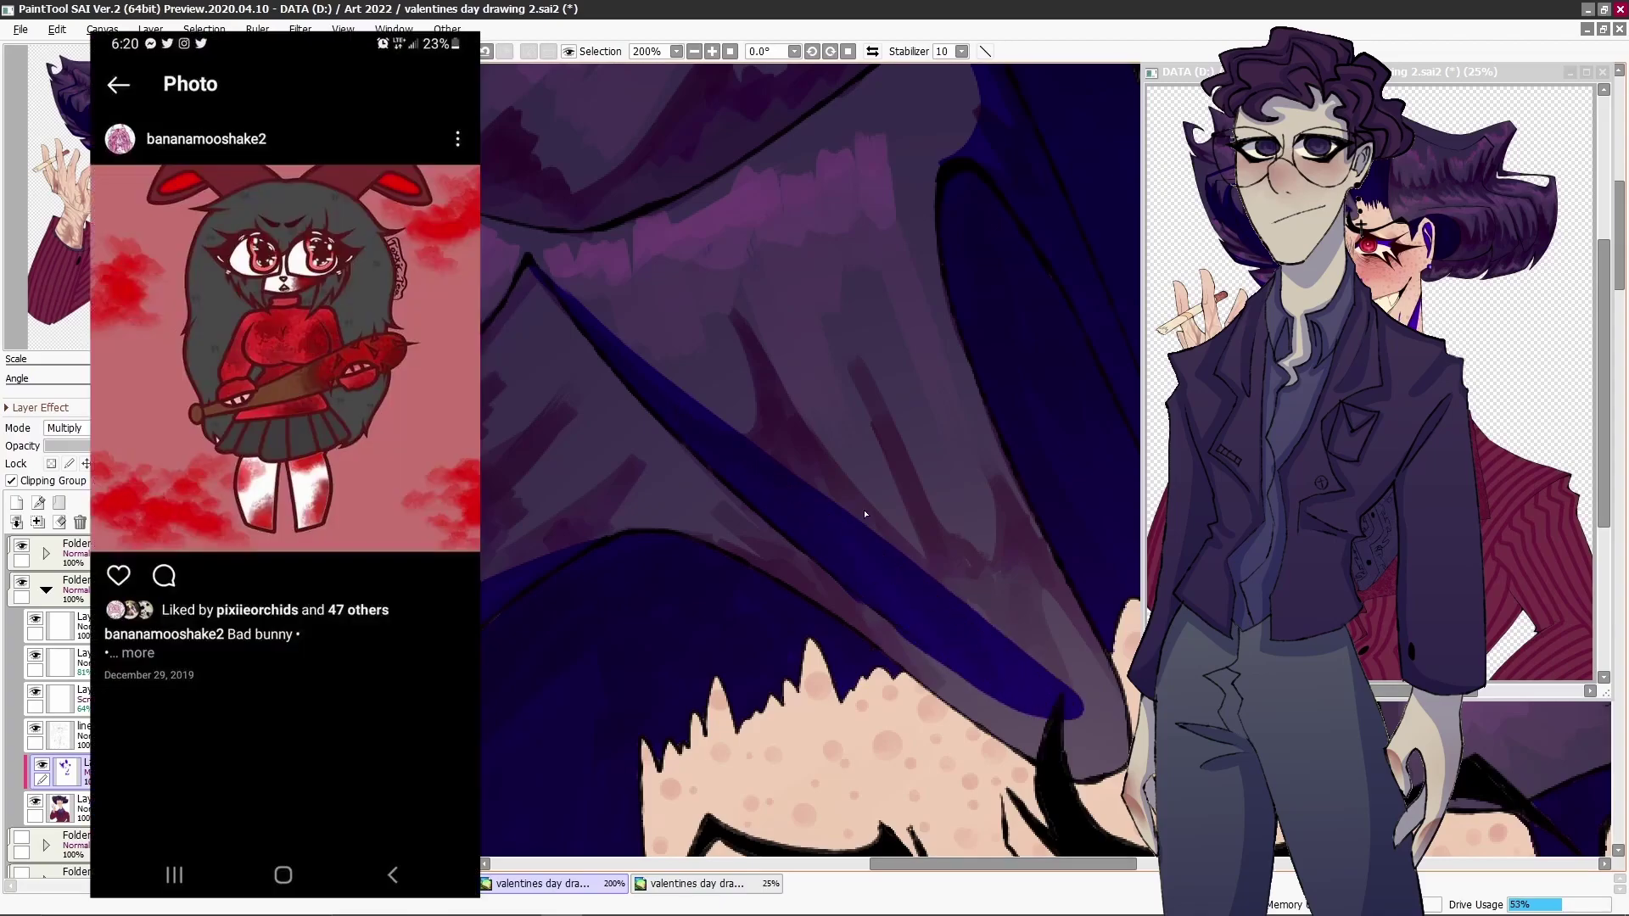
# - Paint blue shadow strokes along the folded locks at the outer left side of the hair
pyautogui.scroll(-2, 865, 514)
pyautogui.moveTo(626, 343)
pyautogui.mouseDown()
pyautogui.moveTo(730, 678)
pyautogui.moveTo(877, 727)
pyautogui.mouseUp()
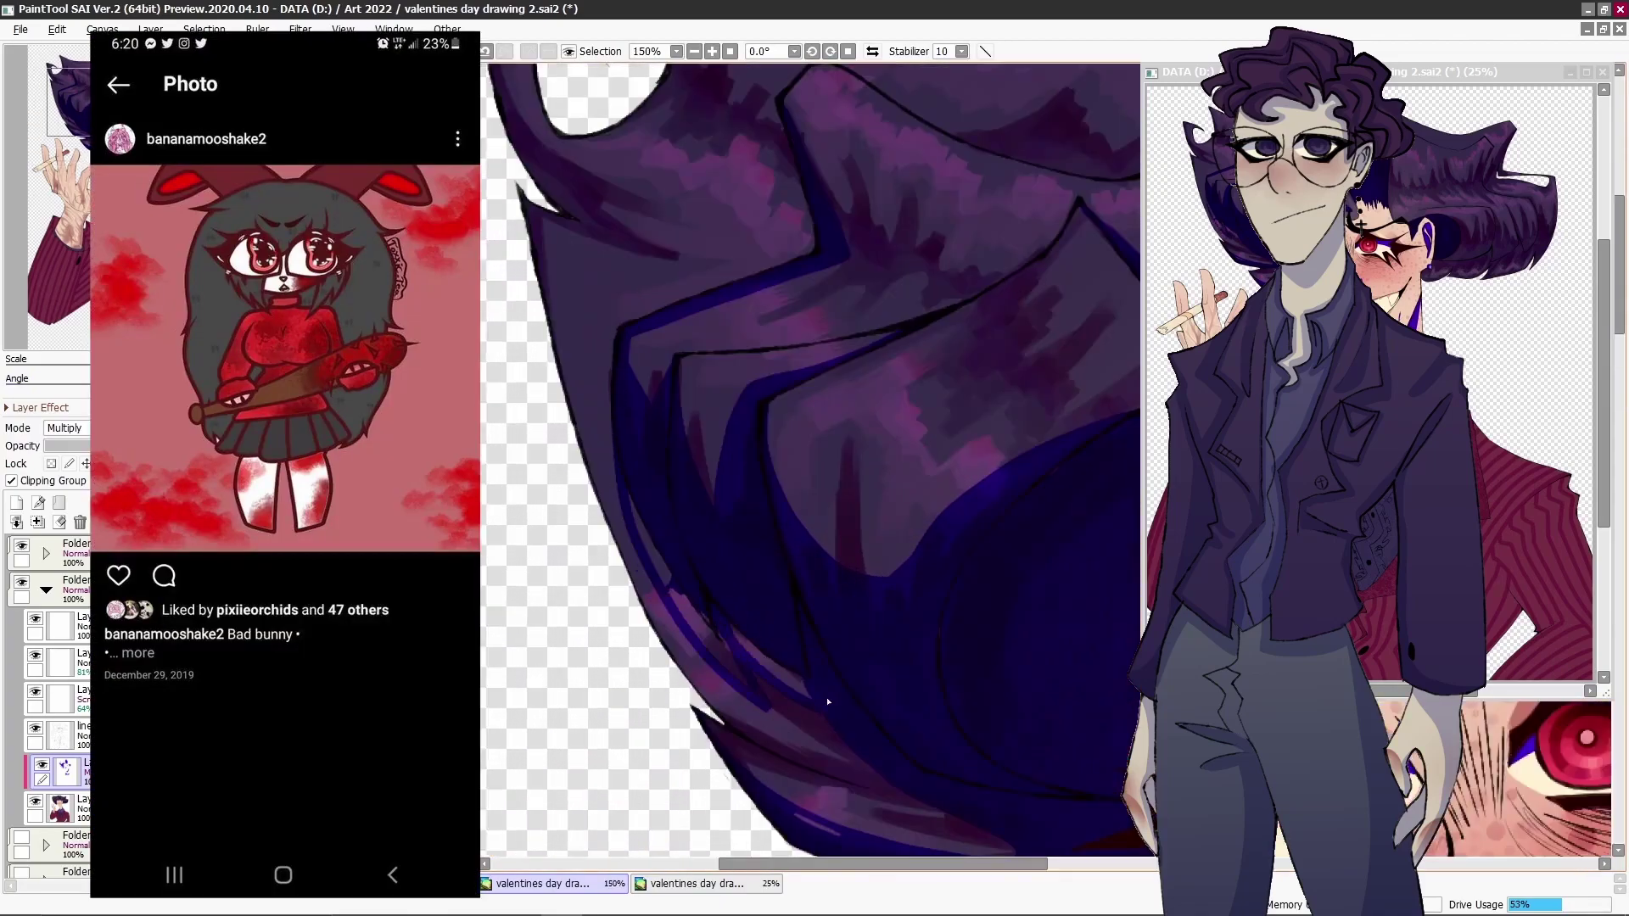
pyautogui.moveTo(677, 595); pyautogui.dragTo(949, 296)
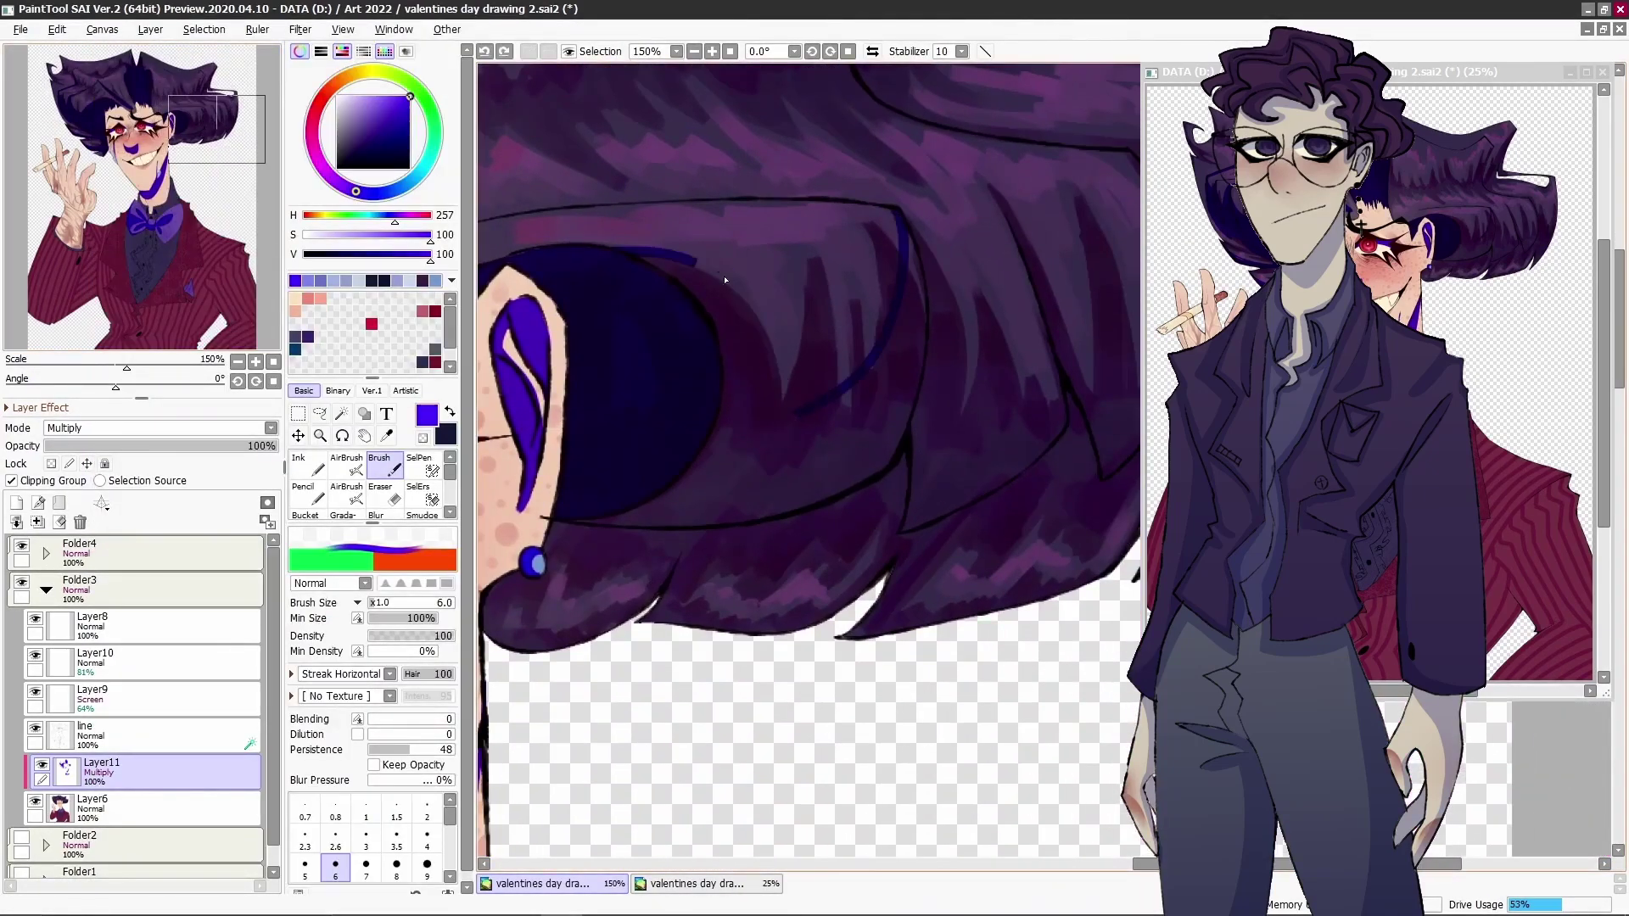
# - Paint jagged blue shadow spikes inside the large curl behind the ear
pyautogui.moveTo(683, 261); pyautogui.dragTo(848, 356)
pyautogui.moveTo(874, 279); pyautogui.dragTo(870, 497)
pyautogui.moveTo(763, 305); pyautogui.dragTo(794, 489)
pyautogui.moveTo(764, 322); pyautogui.dragTo(696, 576)
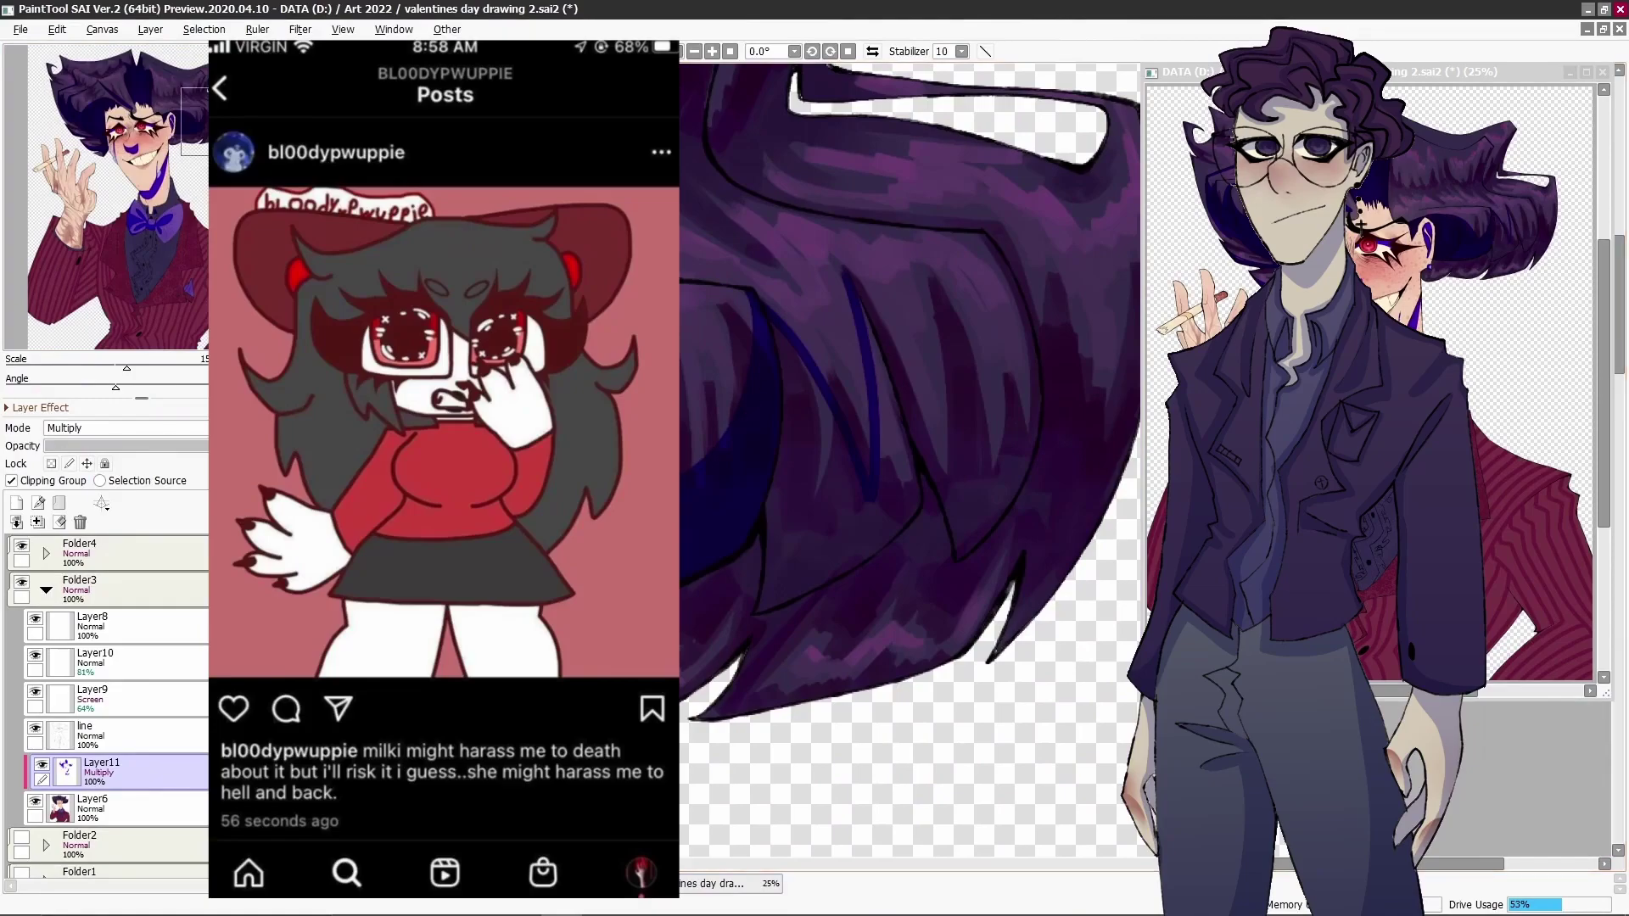
pyautogui.moveTo(848, 339); pyautogui.dragTo(806, 552)
pyautogui.scroll(-2, 908, 458)
pyautogui.scroll(3, 907, 459)
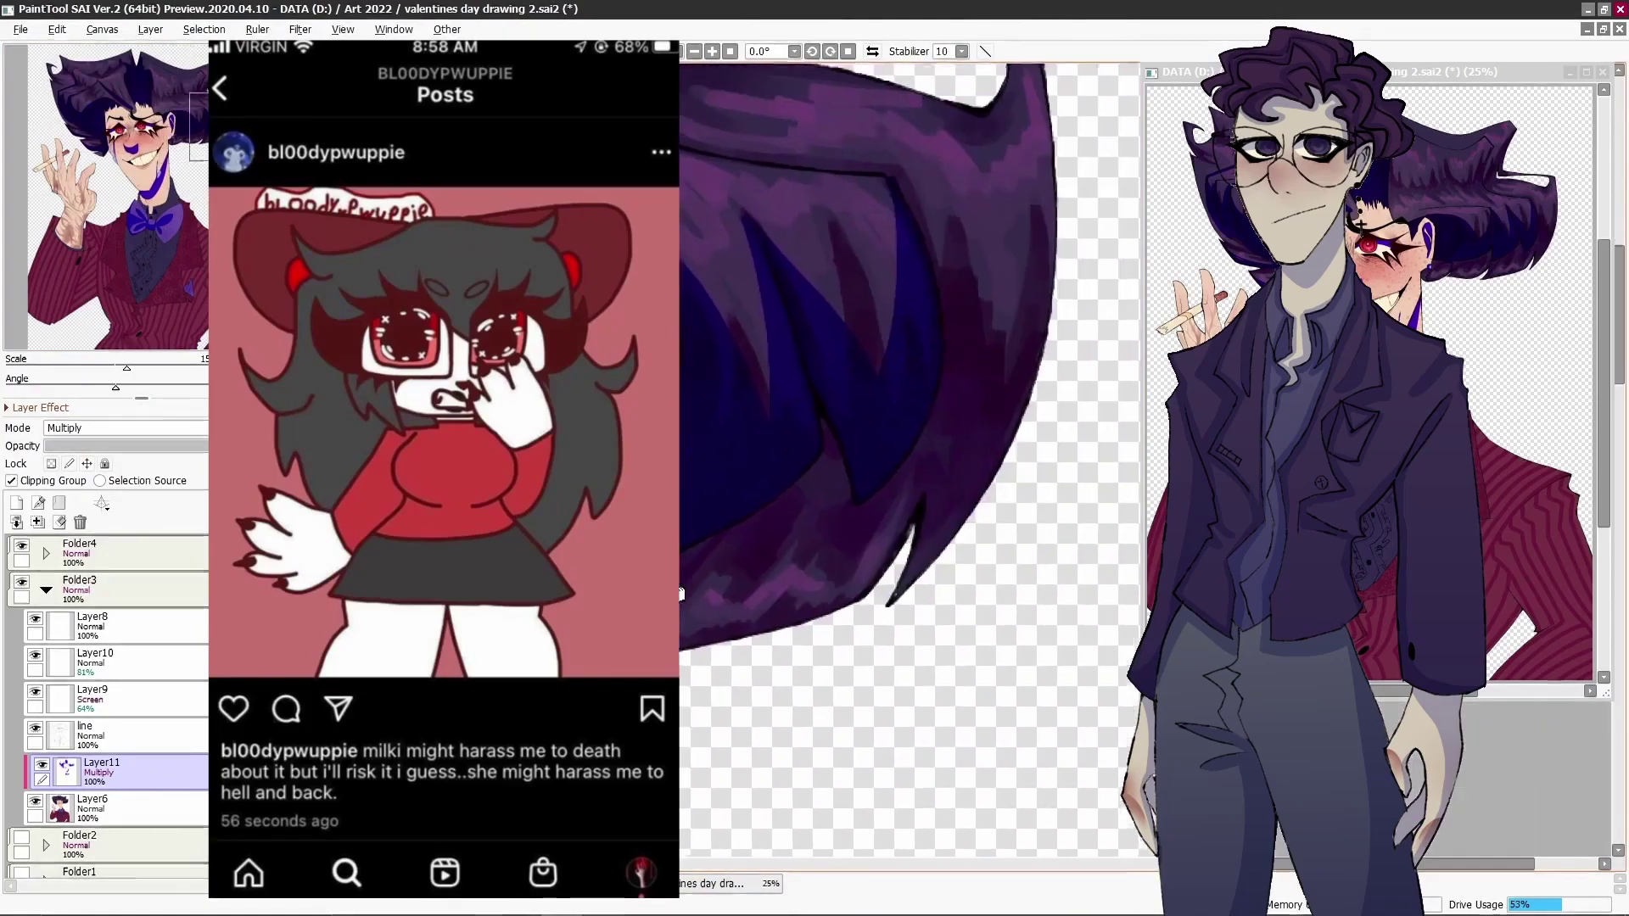
# - Paint blue shadow bands around the edges of the large right curl and the hair waves above it
pyautogui.moveTo(849, 425); pyautogui.dragTo(934, 509)
pyautogui.moveTo(933, 382)
pyautogui.mouseDown()
pyautogui.moveTo(1005, 654)
pyautogui.moveTo(681, 266)
pyautogui.moveTo(912, 374)
pyautogui.mouseUp()
pyautogui.moveTo(856, 322); pyautogui.dragTo(938, 556)
pyautogui.moveTo(933, 382)
pyautogui.mouseDown()
pyautogui.moveTo(1018, 509)
pyautogui.moveTo(958, 412)
pyautogui.moveTo(891, 356)
pyautogui.moveTo(883, 450)
pyautogui.moveTo(877, 389)
pyautogui.mouseUp()
pyautogui.press('b')
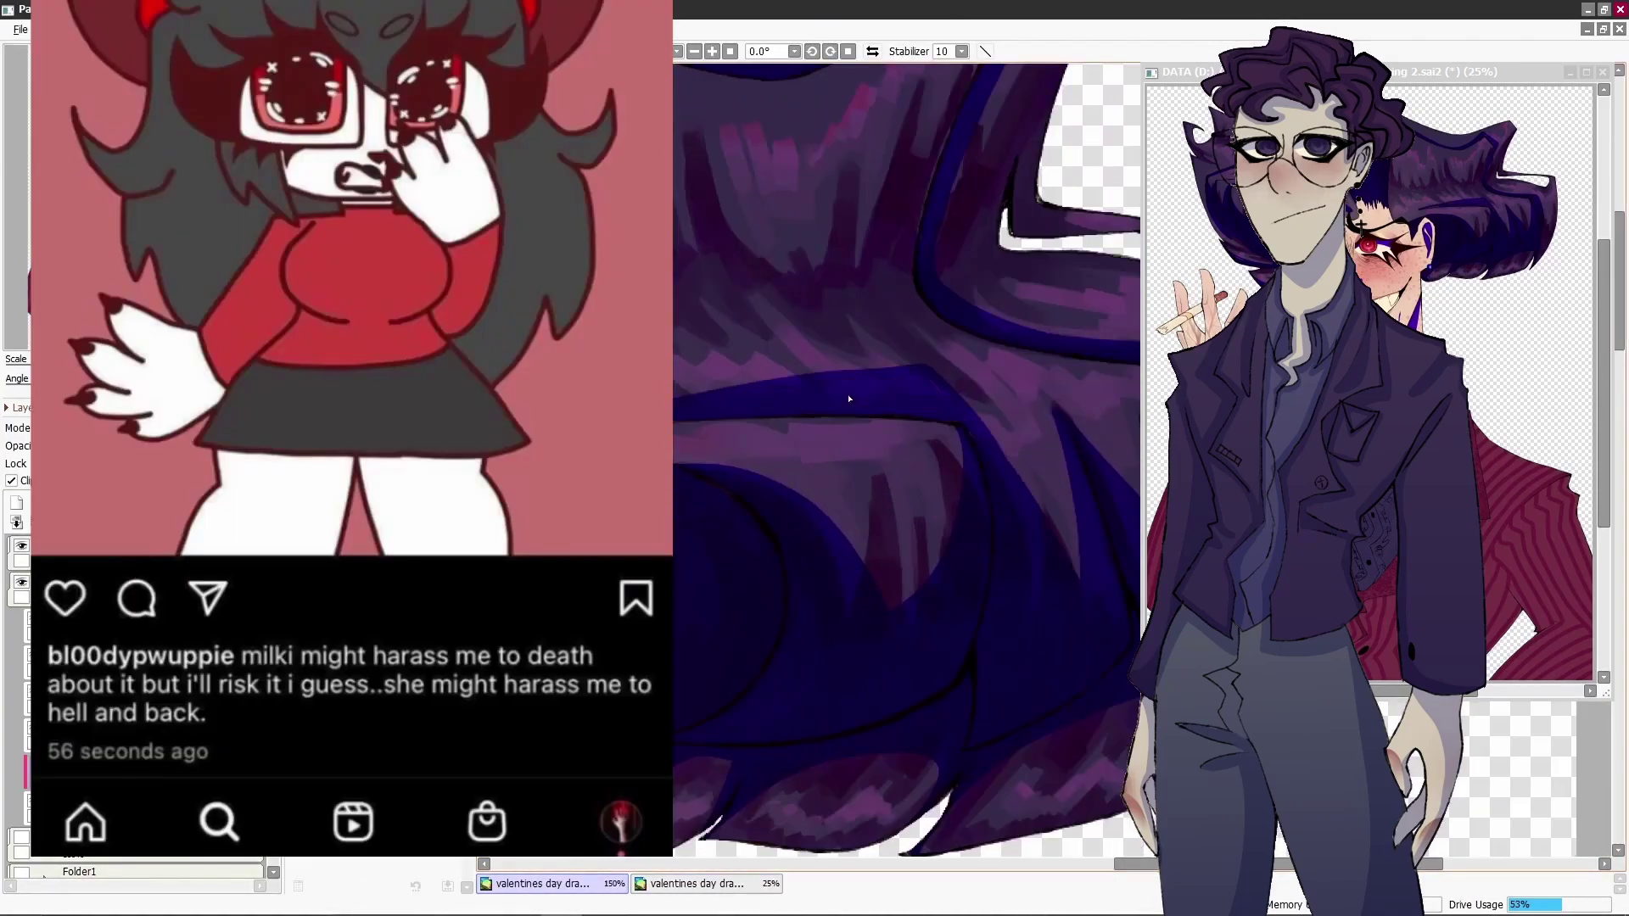
pyautogui.moveTo(1054, 600); pyautogui.dragTo(817, 591)
pyautogui.scroll(-3, 848, 339)
pyautogui.scroll(3, 847, 280)
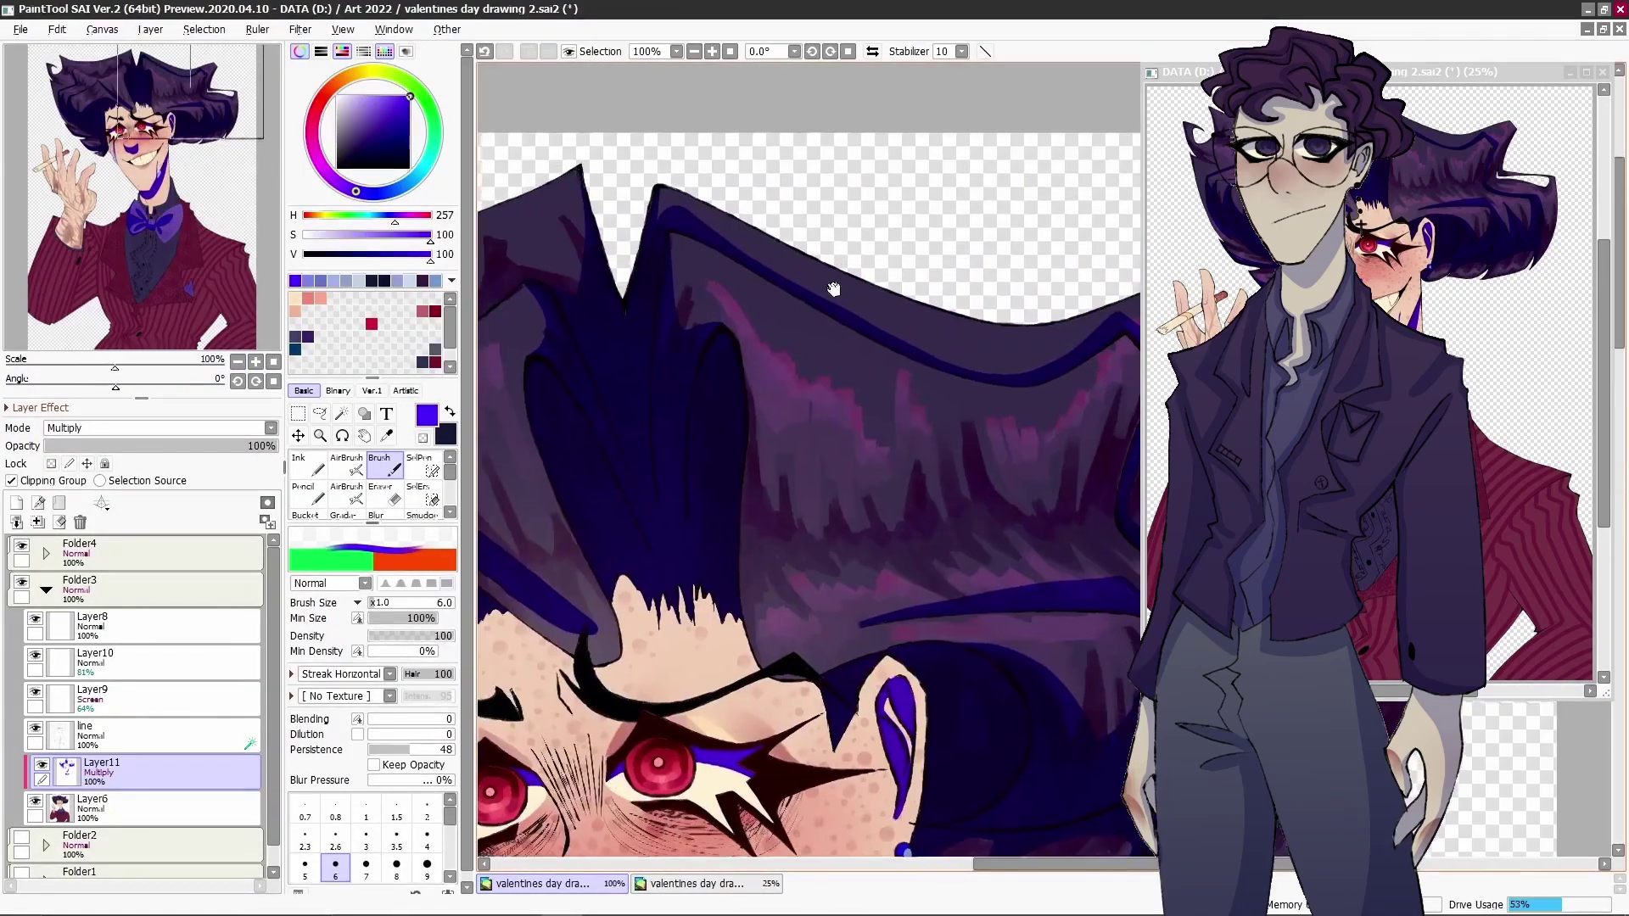
# - Add a filled blue shadow band above the upper-left hair wave and shade the outer left locks
pyautogui.moveTo(512, 255); pyautogui.dragTo(881, 393)
pyautogui.moveTo(622, 458); pyautogui.dragTo(1024, 270)
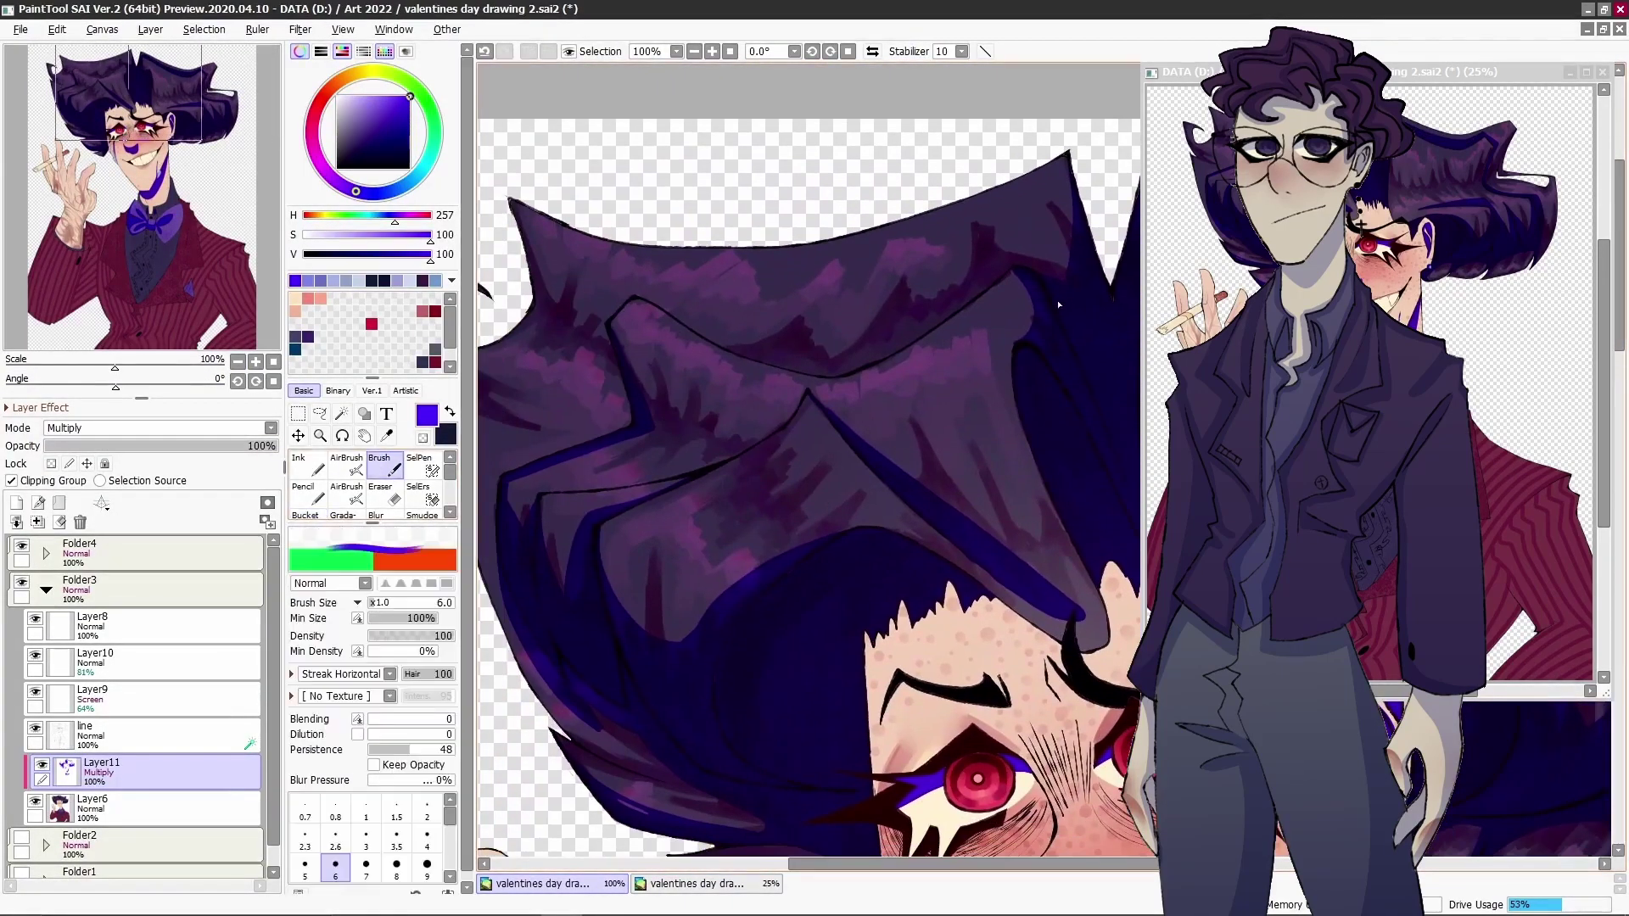
pyautogui.press('g')
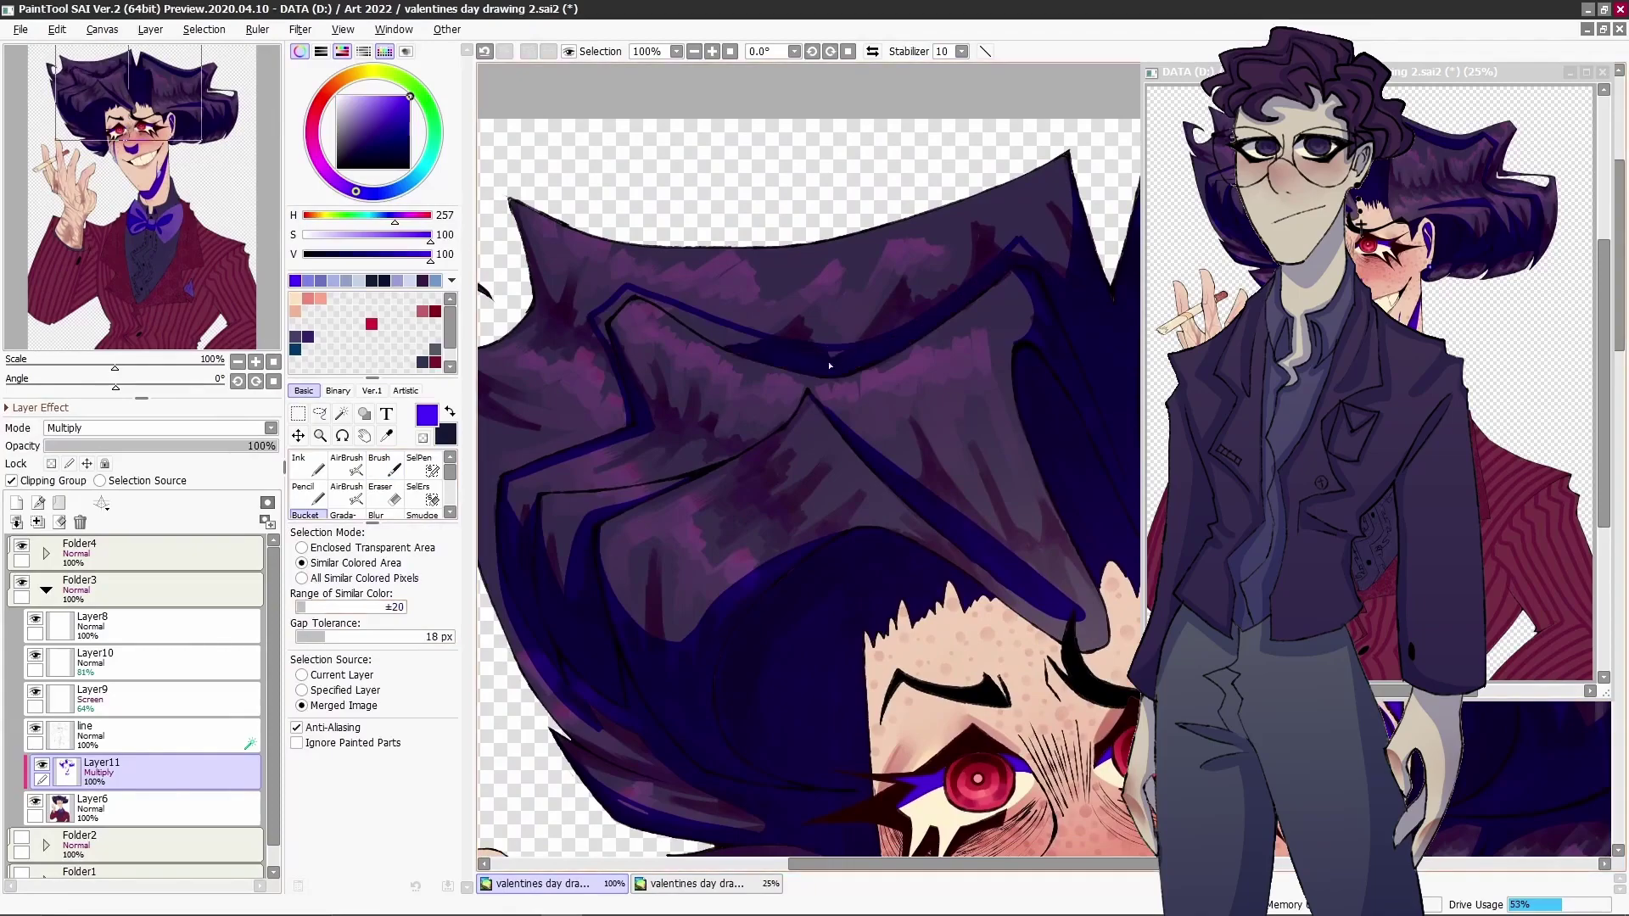
pyautogui.scroll(2, 666, 376)
pyautogui.press('b')
pyautogui.moveTo(593, 411)
pyautogui.mouseDown()
pyautogui.moveTo(976, 400)
pyautogui.moveTo(1014, 250)
pyautogui.moveTo(746, 633)
pyautogui.mouseUp()
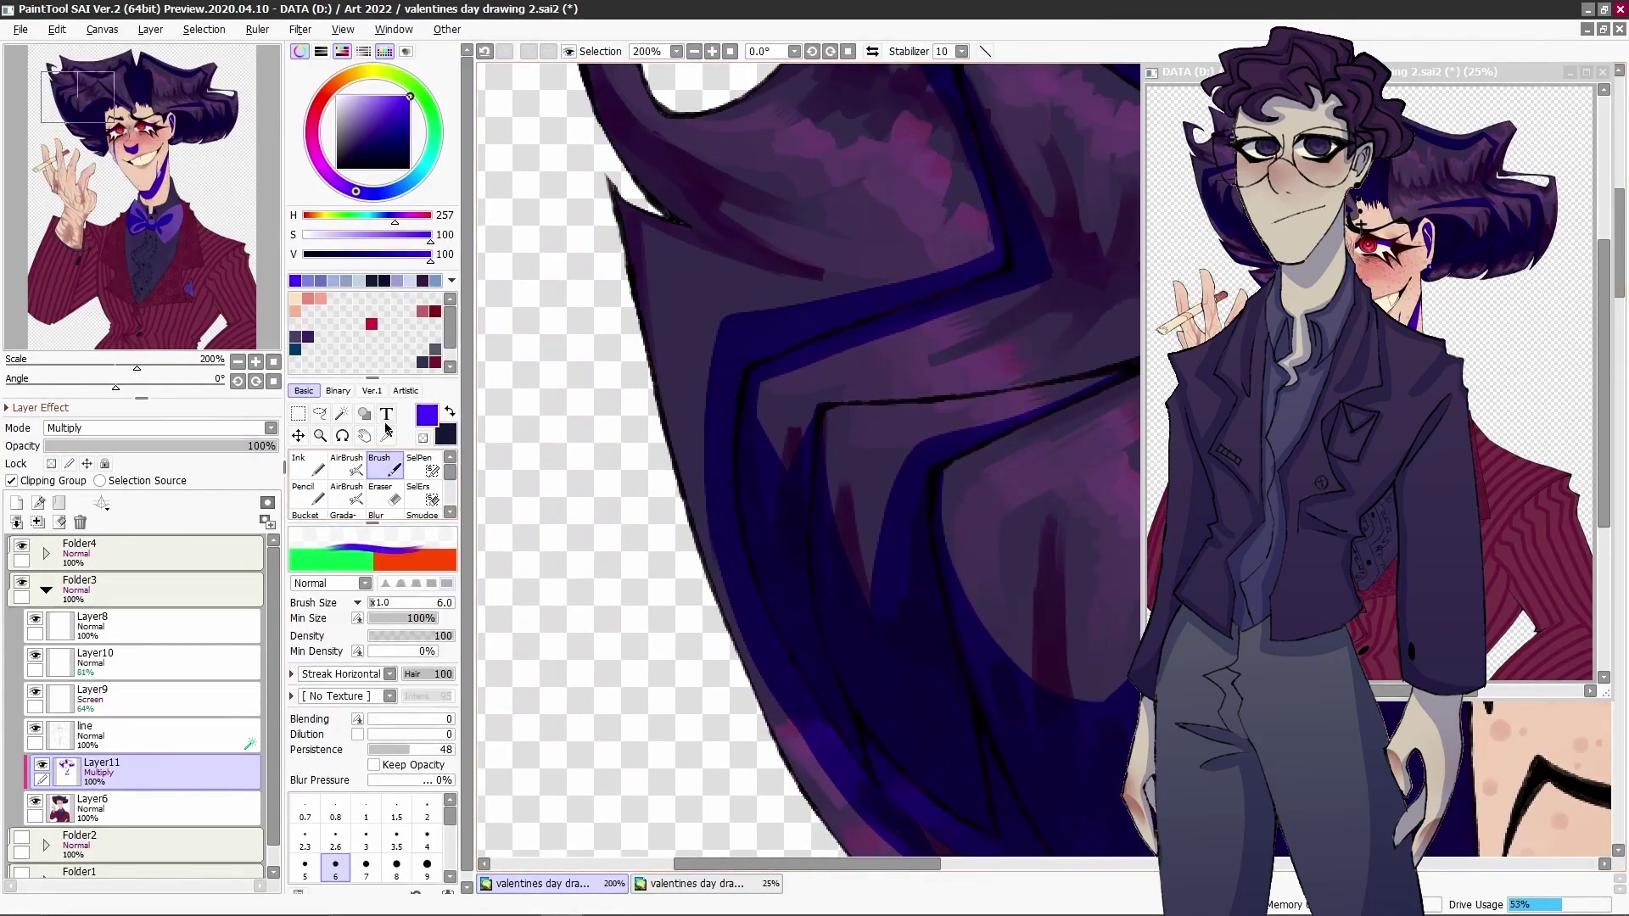
# - Paint blue shadow beside the narrow gap at the hair's far-right spike
pyautogui.scroll(-3, 665, 566)
pyautogui.scroll(3, 624, 471)
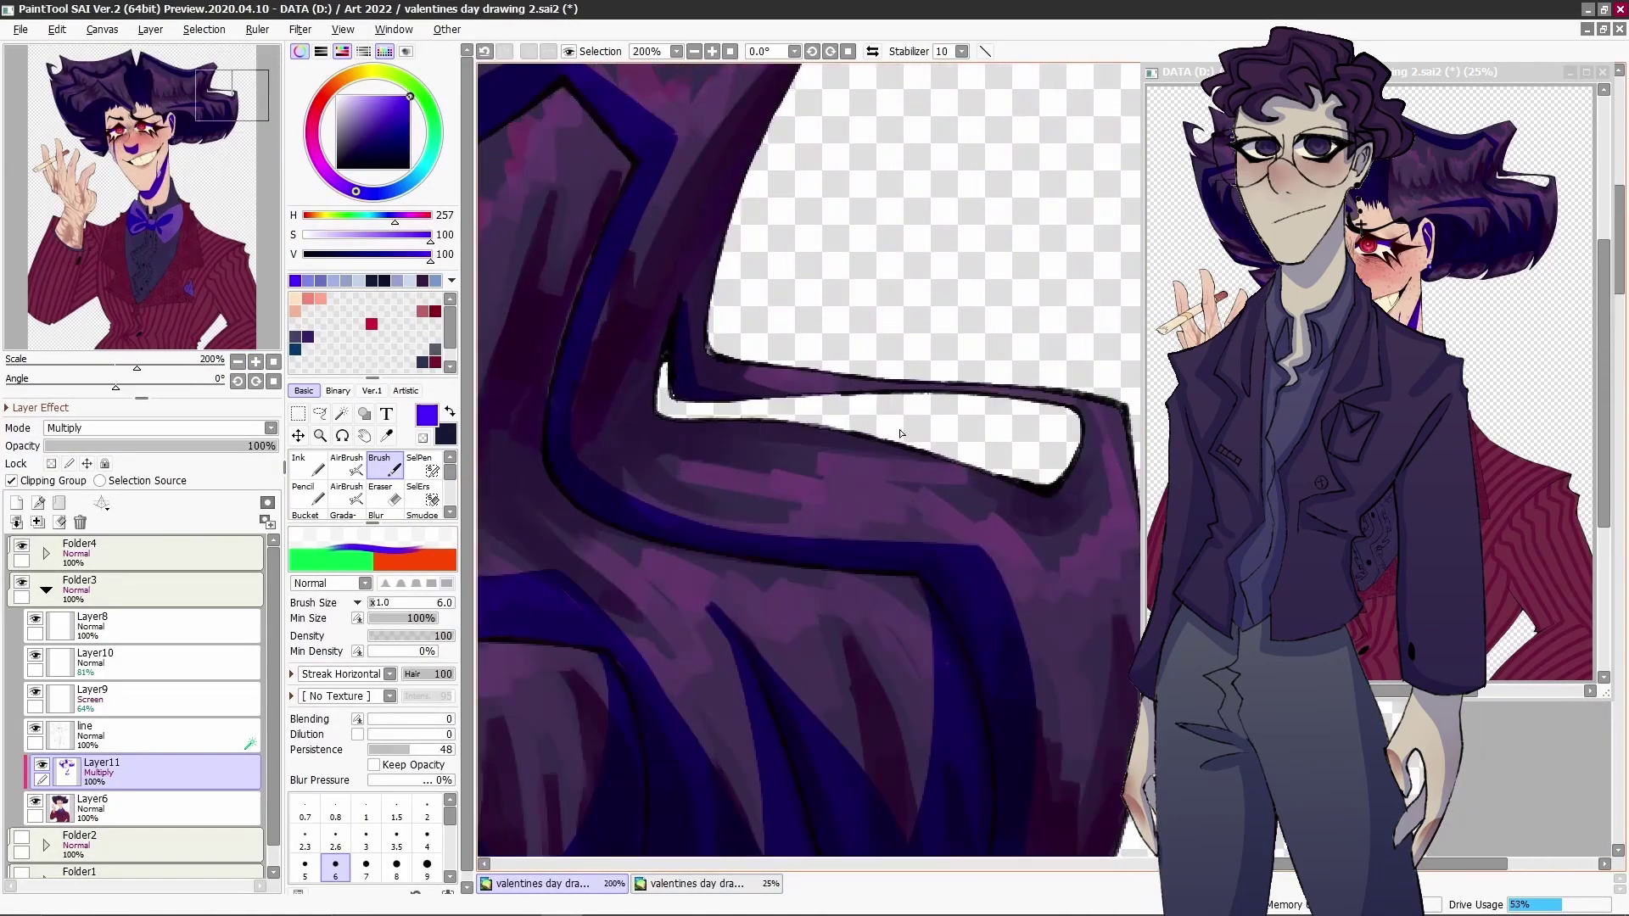
pyautogui.moveTo(653, 341); pyautogui.dragTo(632, 315)
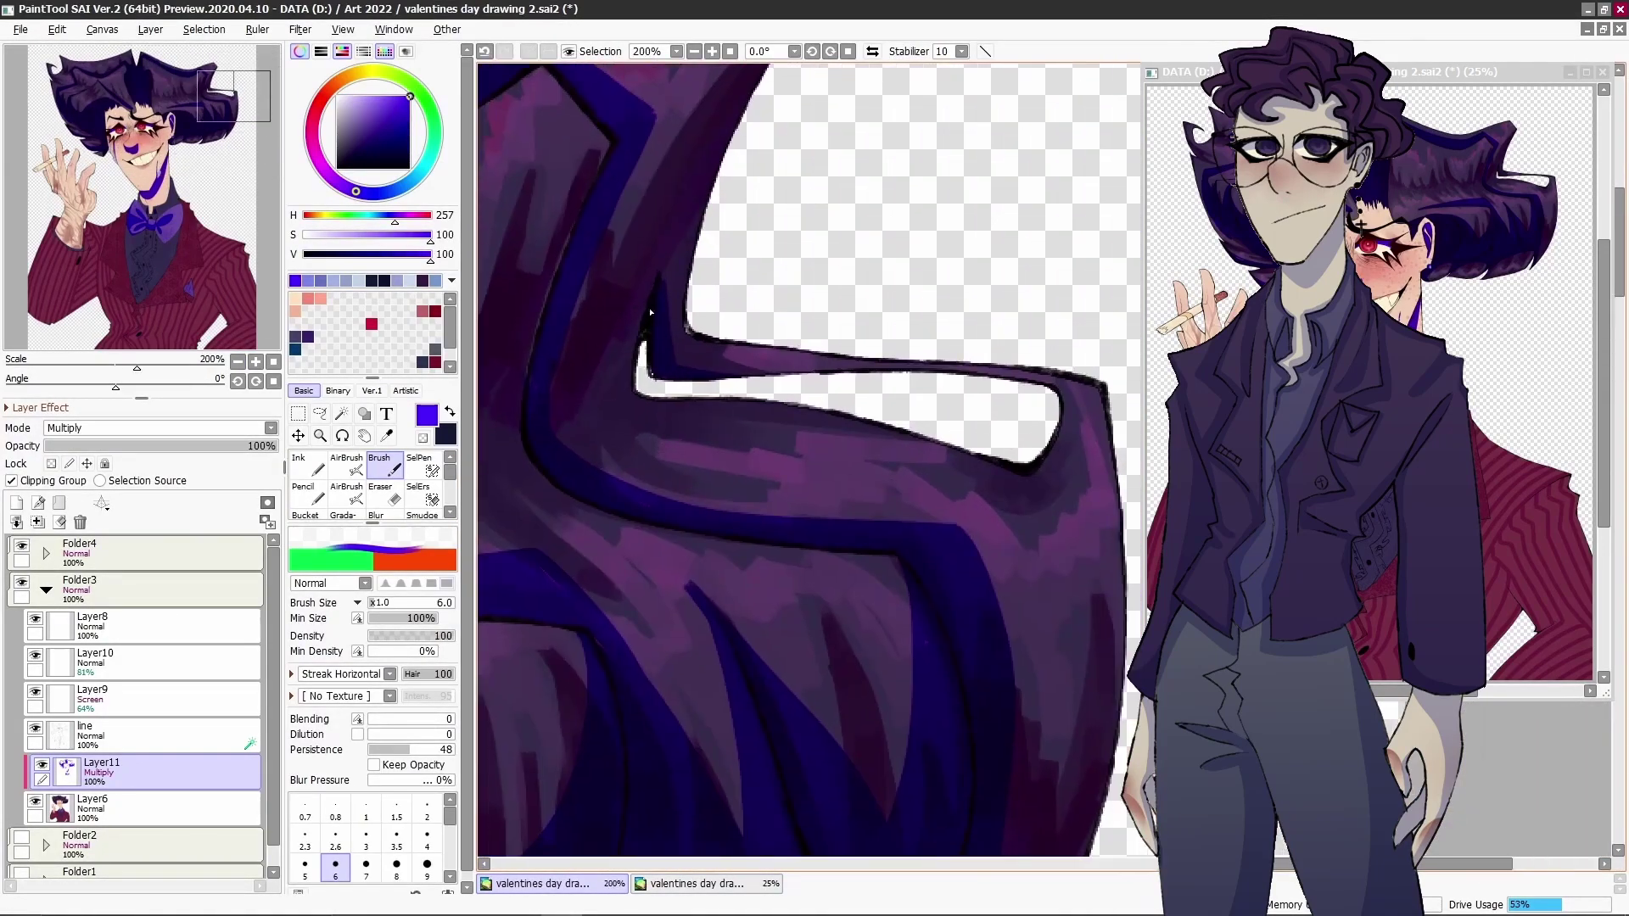
pyautogui.moveTo(827, 416); pyautogui.dragTo(1027, 507)
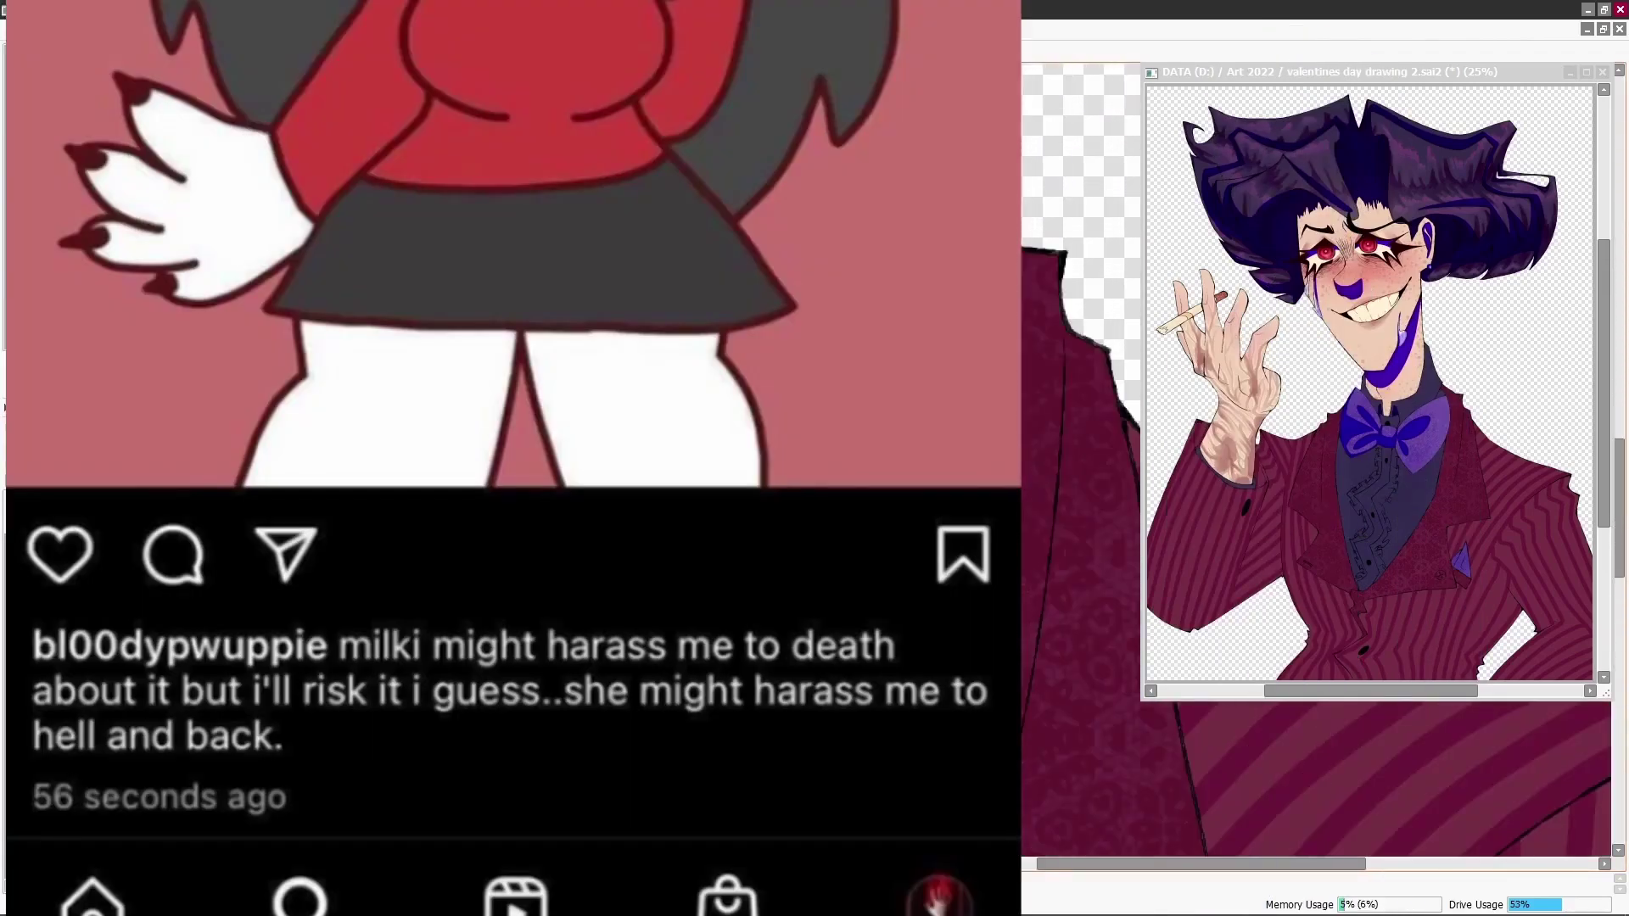
# - Paint a blue shadow stroke along the outer edge of the bow tie's right wing
pyautogui.hscroll(-2, 1077, 441)
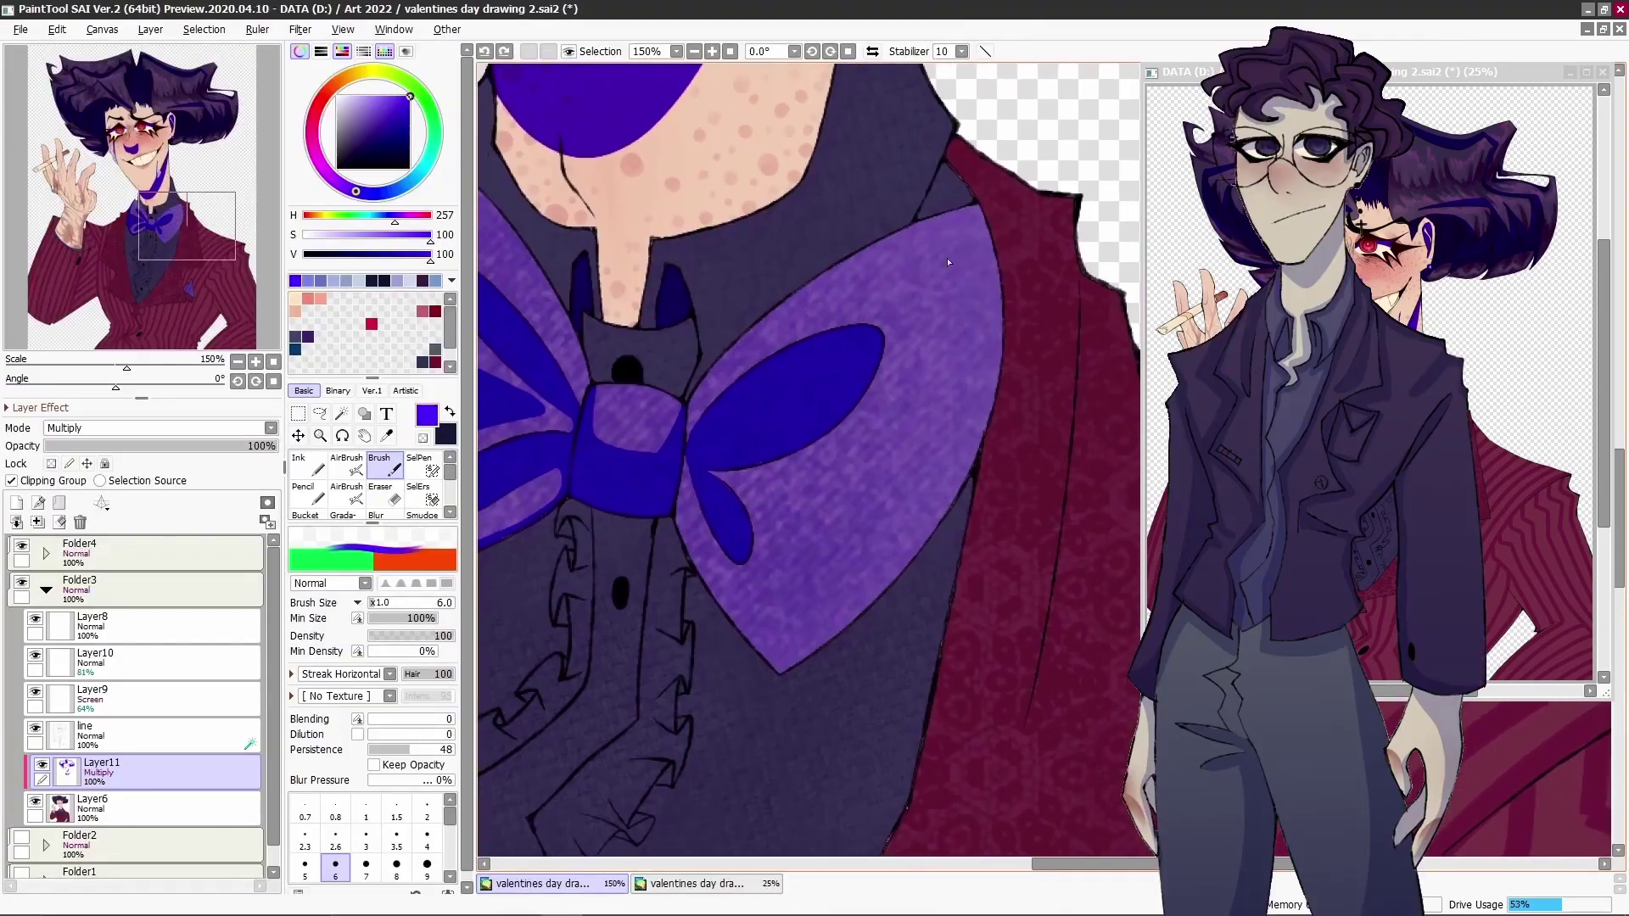
pyautogui.moveTo(966, 240); pyautogui.dragTo(919, 431)
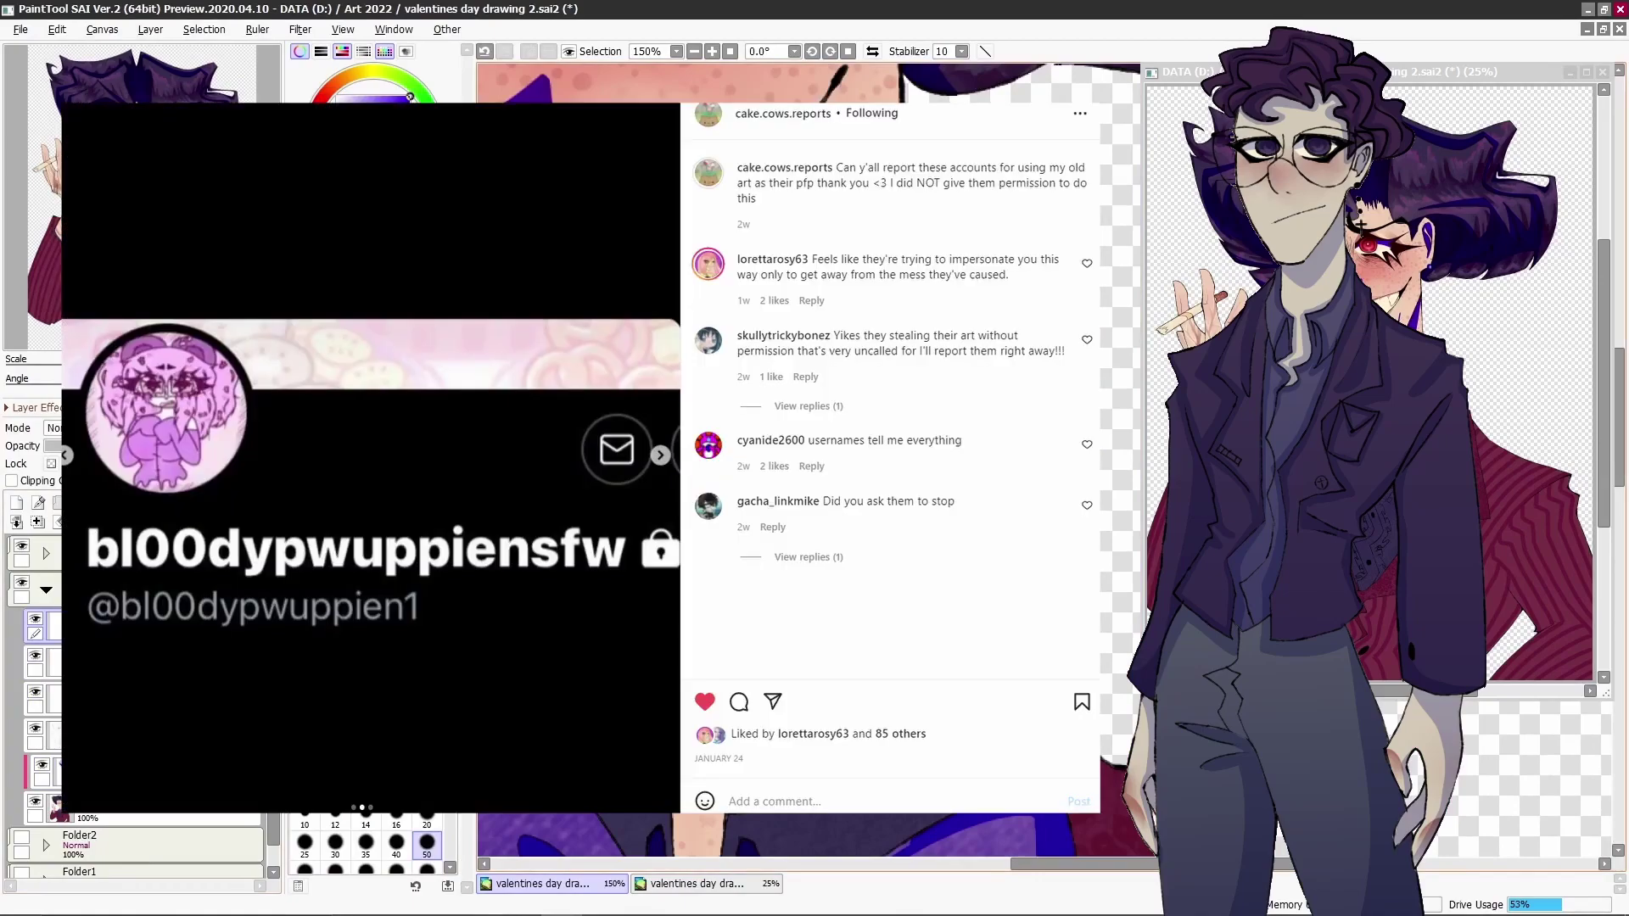
# - Reduce the brush size to 9 on Layer11 and switch to Layer6
pyautogui.click(46, 772)
pyautogui.press('[')
pyautogui.press('[')
pyautogui.press('[')
pyautogui.press('[')
pyautogui.press('[')
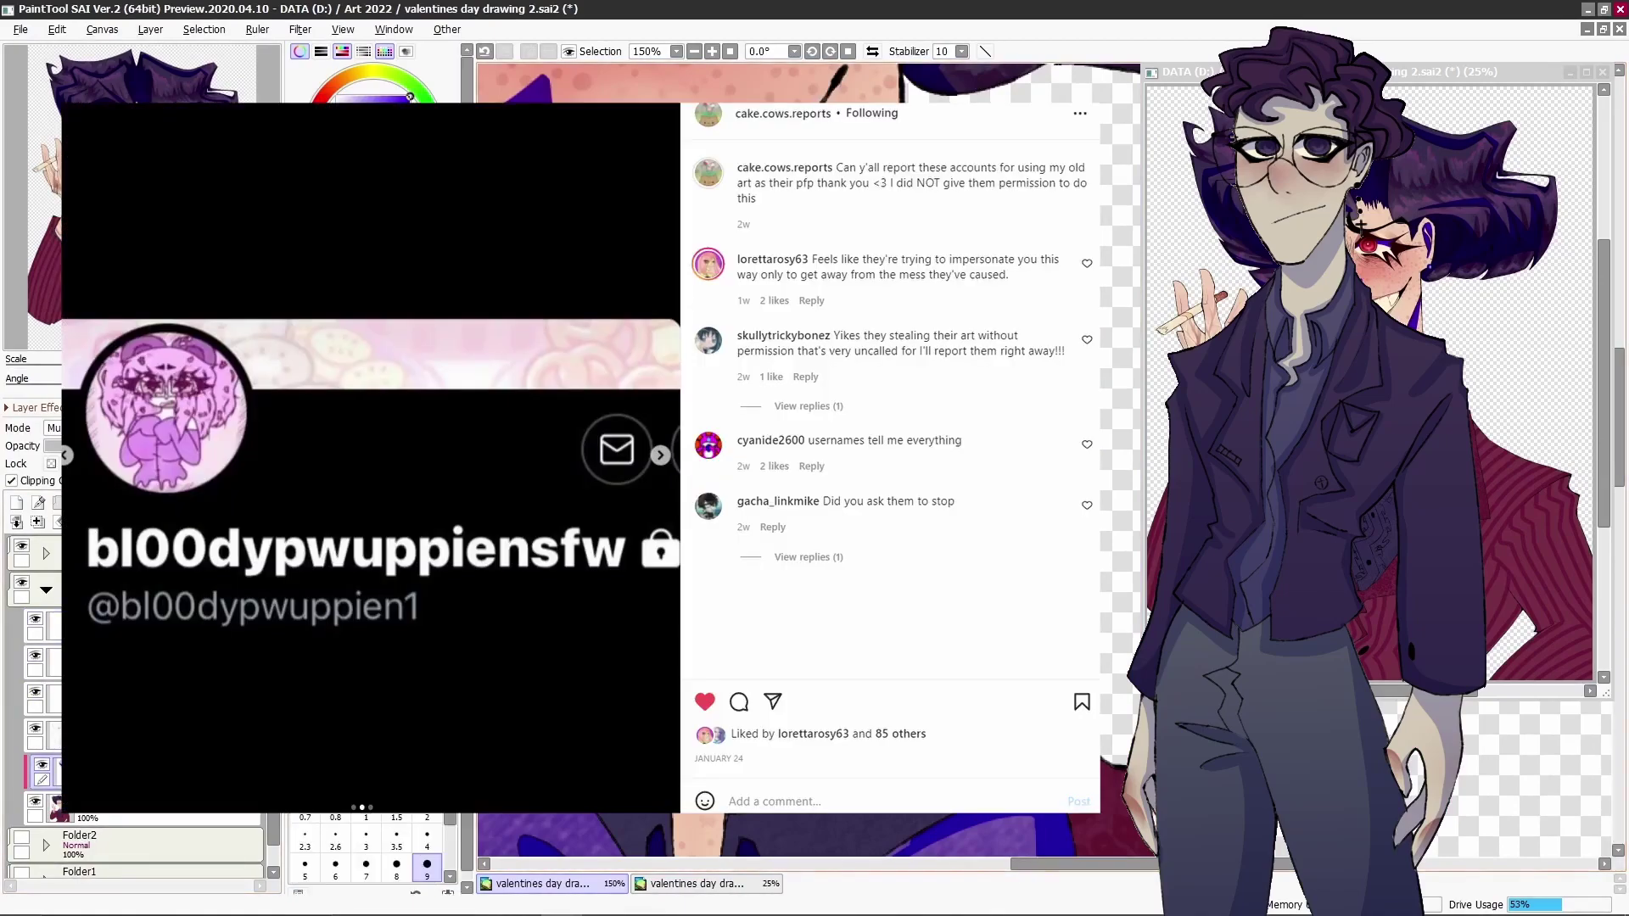
pyautogui.scroll(3, 806, 458)
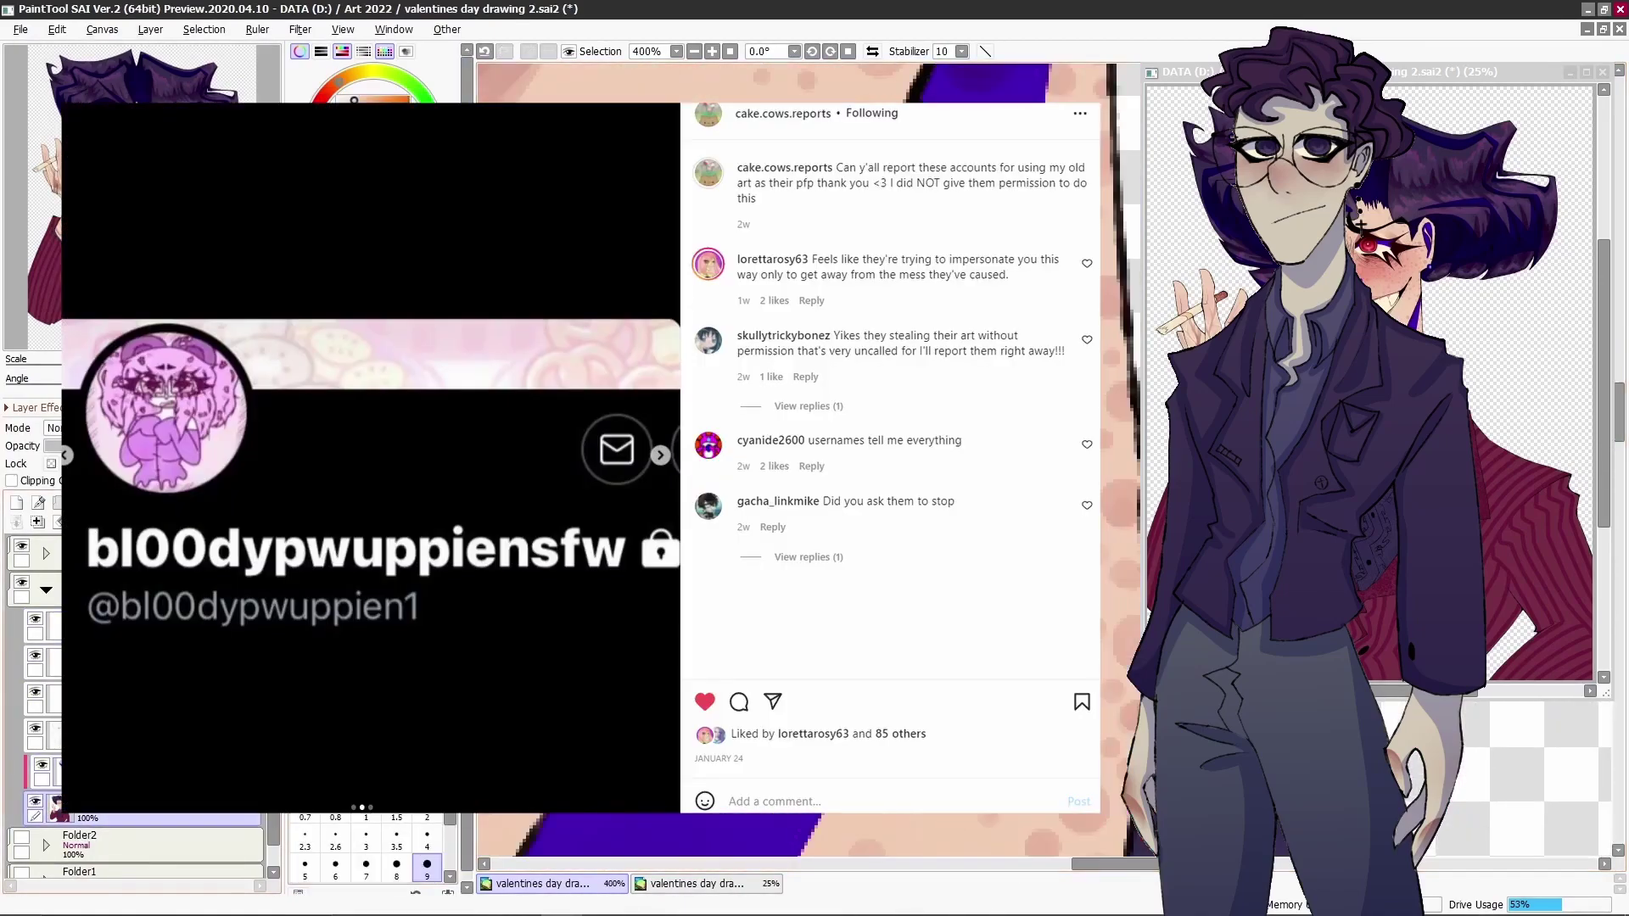
pyautogui.click(51, 809)
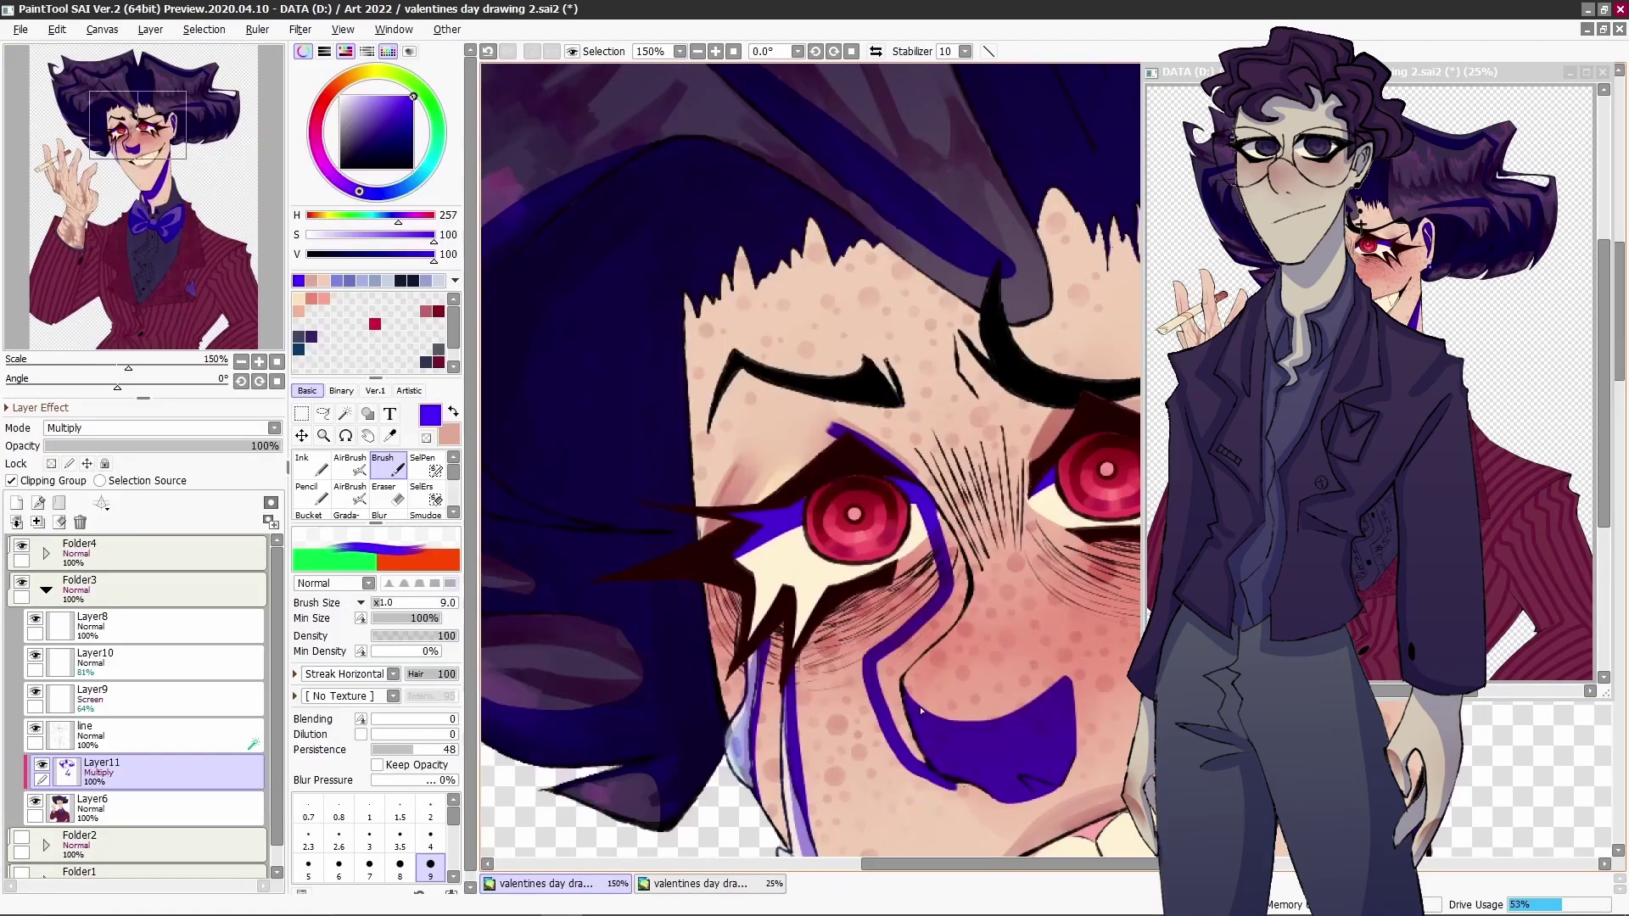
# - Undo the last two blue face-shadow strokes and try a new contour from the brow down past the nose
pyautogui.hotkey('ctrl', 'z')
pyautogui.hotkey('ctrl', 'z')
pyautogui.moveTo(887, 358)
pyautogui.mouseDown()
pyautogui.moveTo(895, 428)
pyautogui.moveTo(827, 577)
pyautogui.moveTo(941, 662)
pyautogui.mouseUp()
pyautogui.hotkey('ctrl', 'z')
# - Paint the edge of the blue face shadow across the freckled cheek beside the nose
pyautogui.scroll(2, 658, 501)
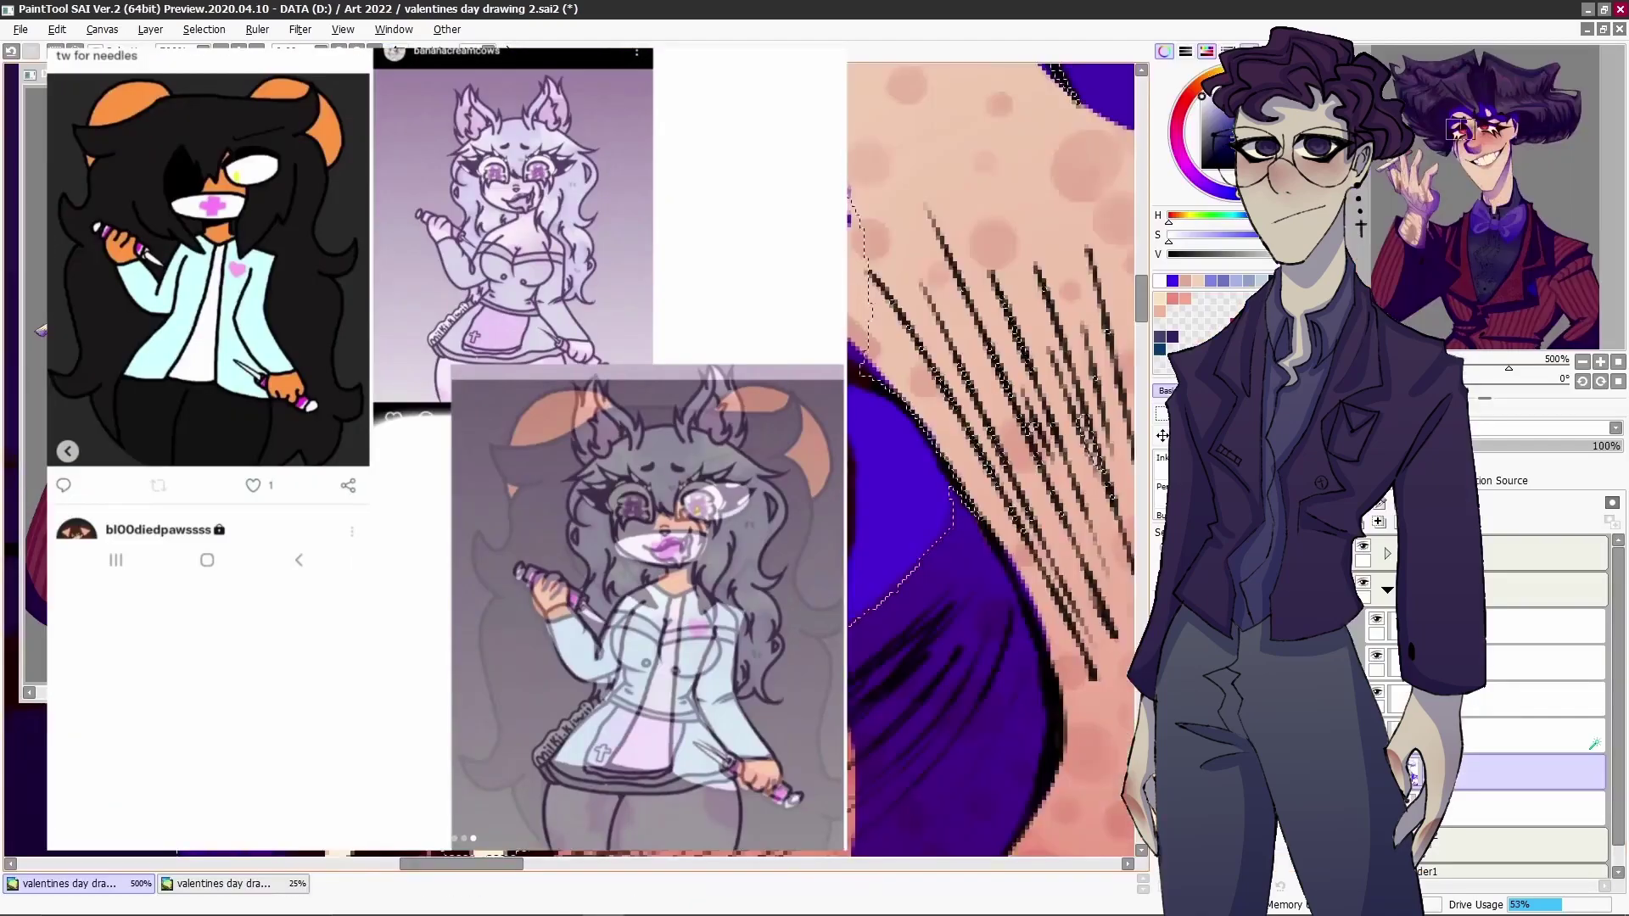
pyautogui.scroll(-5, 923, 255)
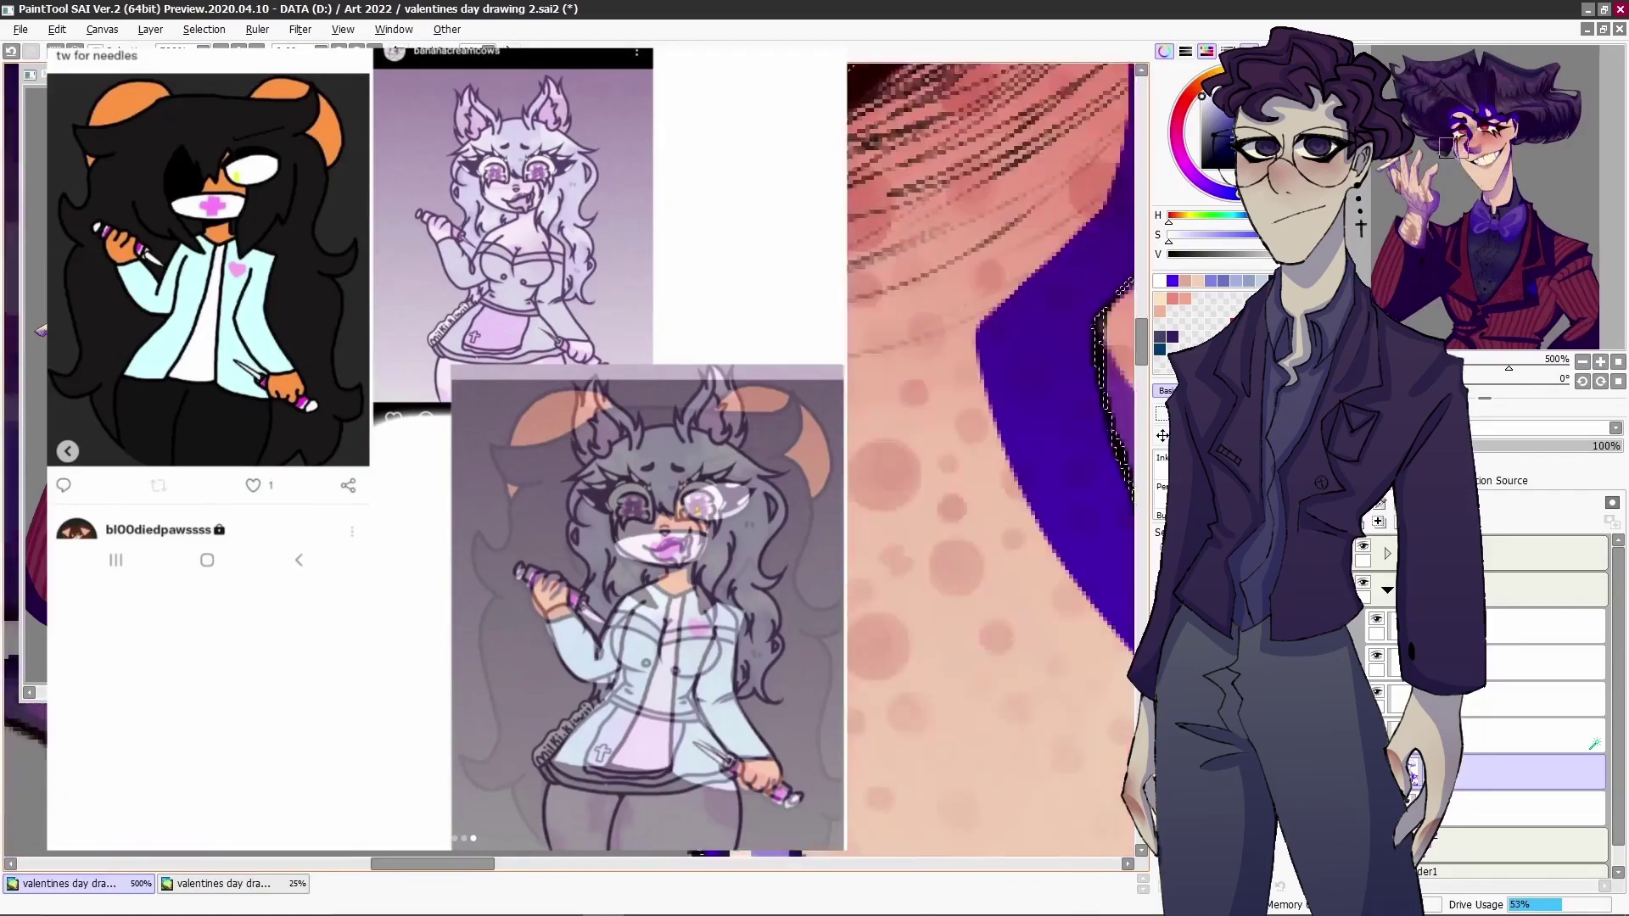
pyautogui.moveTo(899, 384); pyautogui.dragTo(1043, 577)
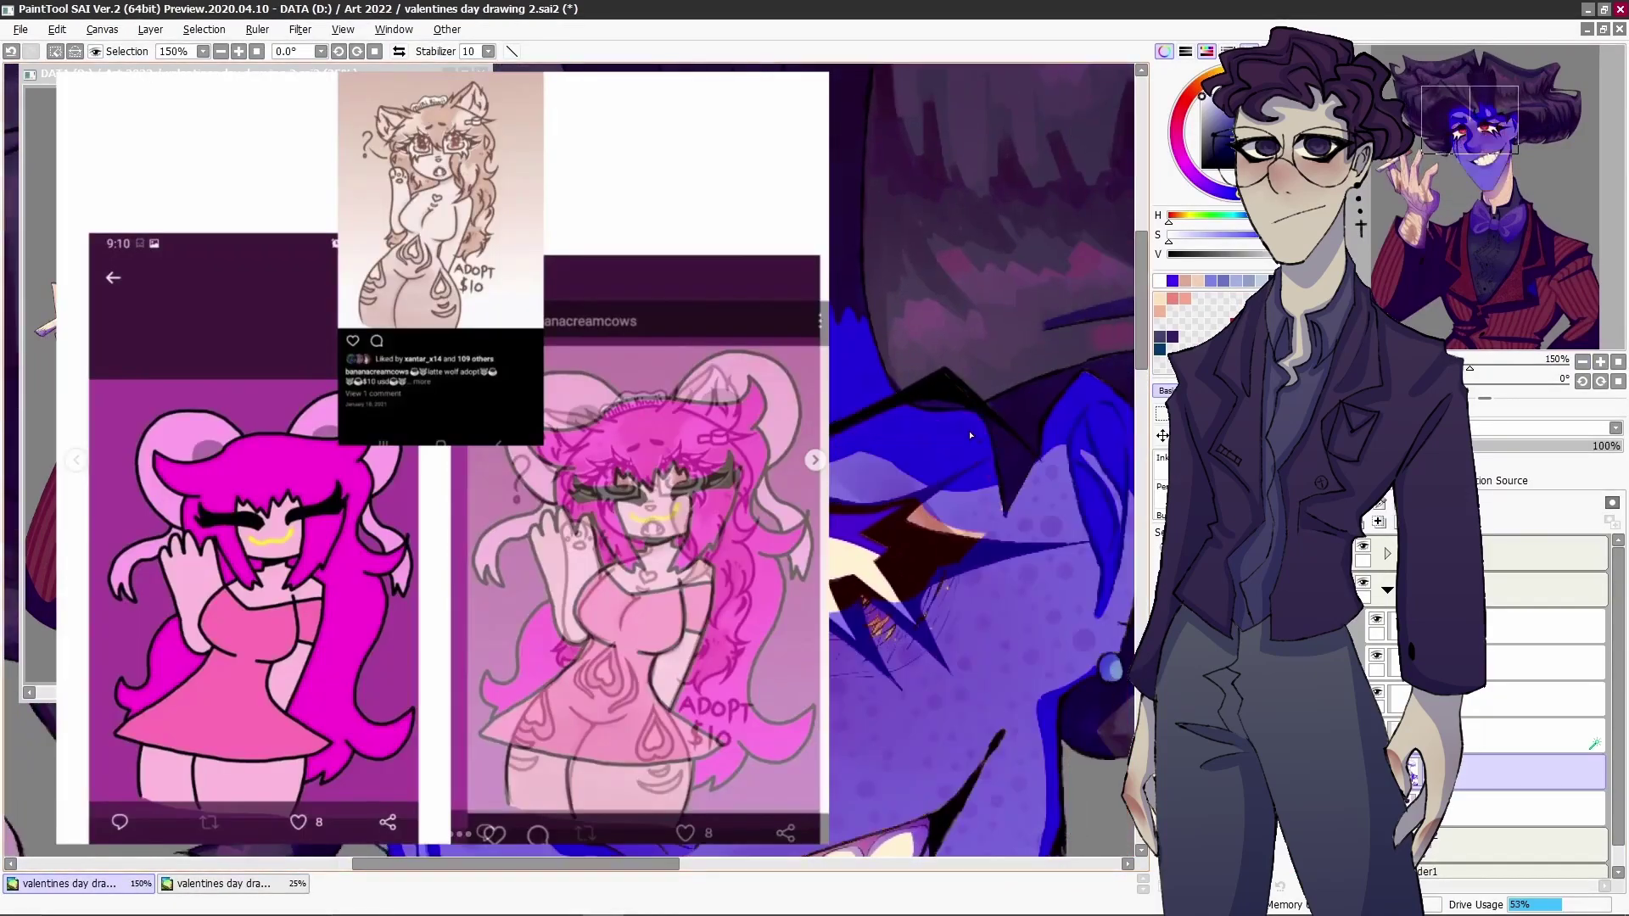
# - Turn the blue face fill into a selection and refine its edge around the nose, cheek and smile
pyautogui.moveTo(996, 491); pyautogui.dragTo(1018, 284)
pyautogui.scroll(2, 1109, 627)
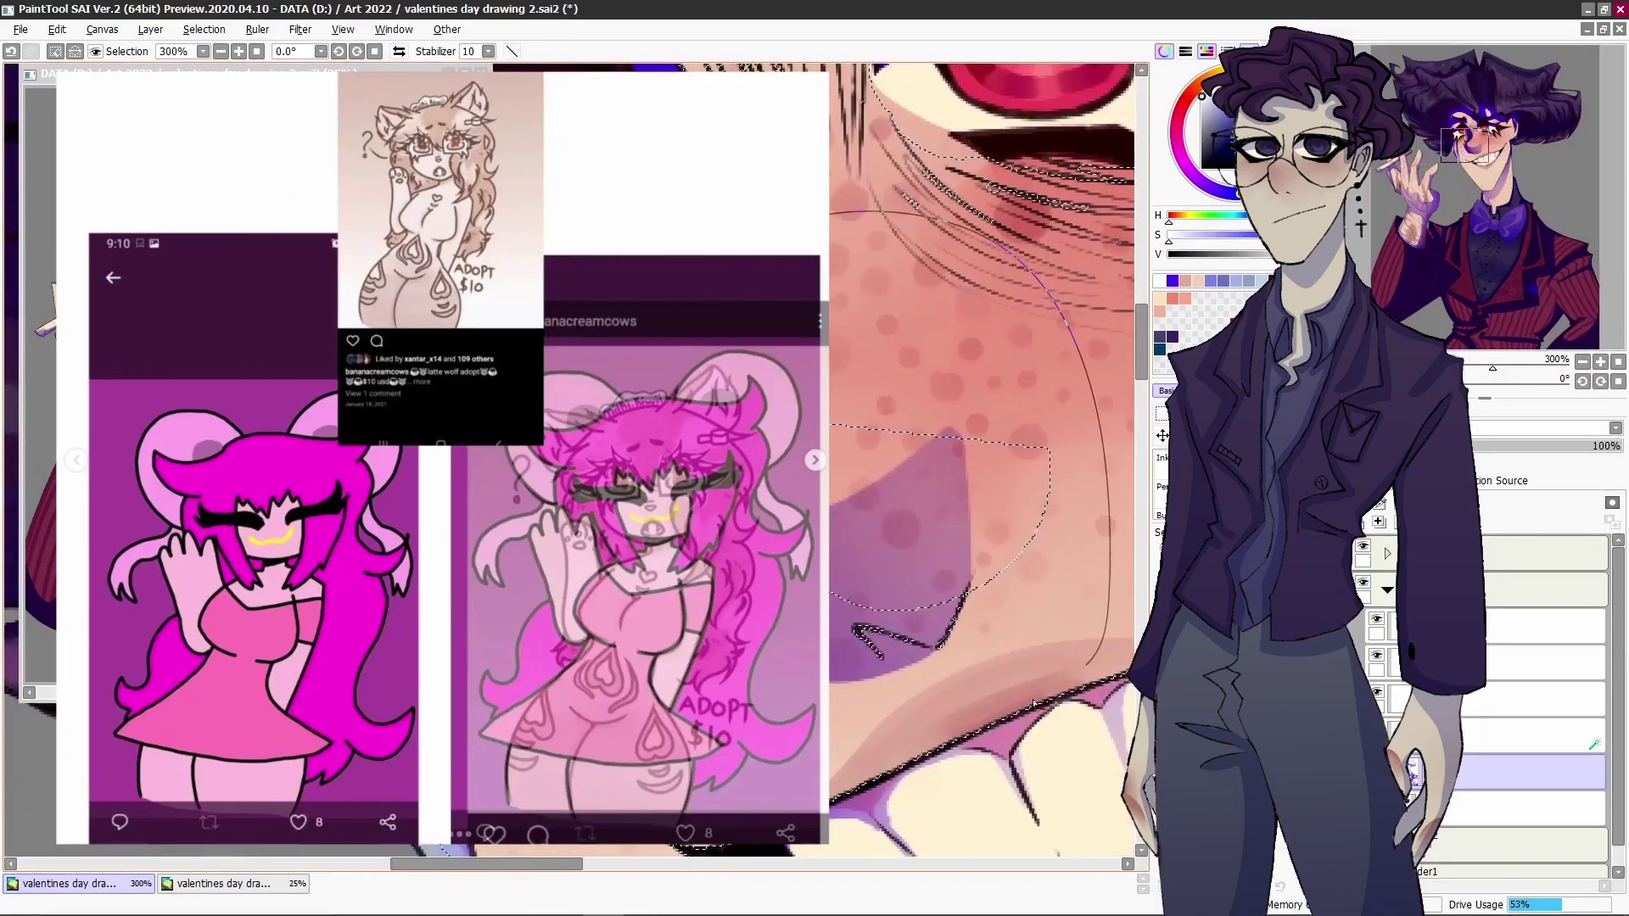
pyautogui.scroll(2, 982, 458)
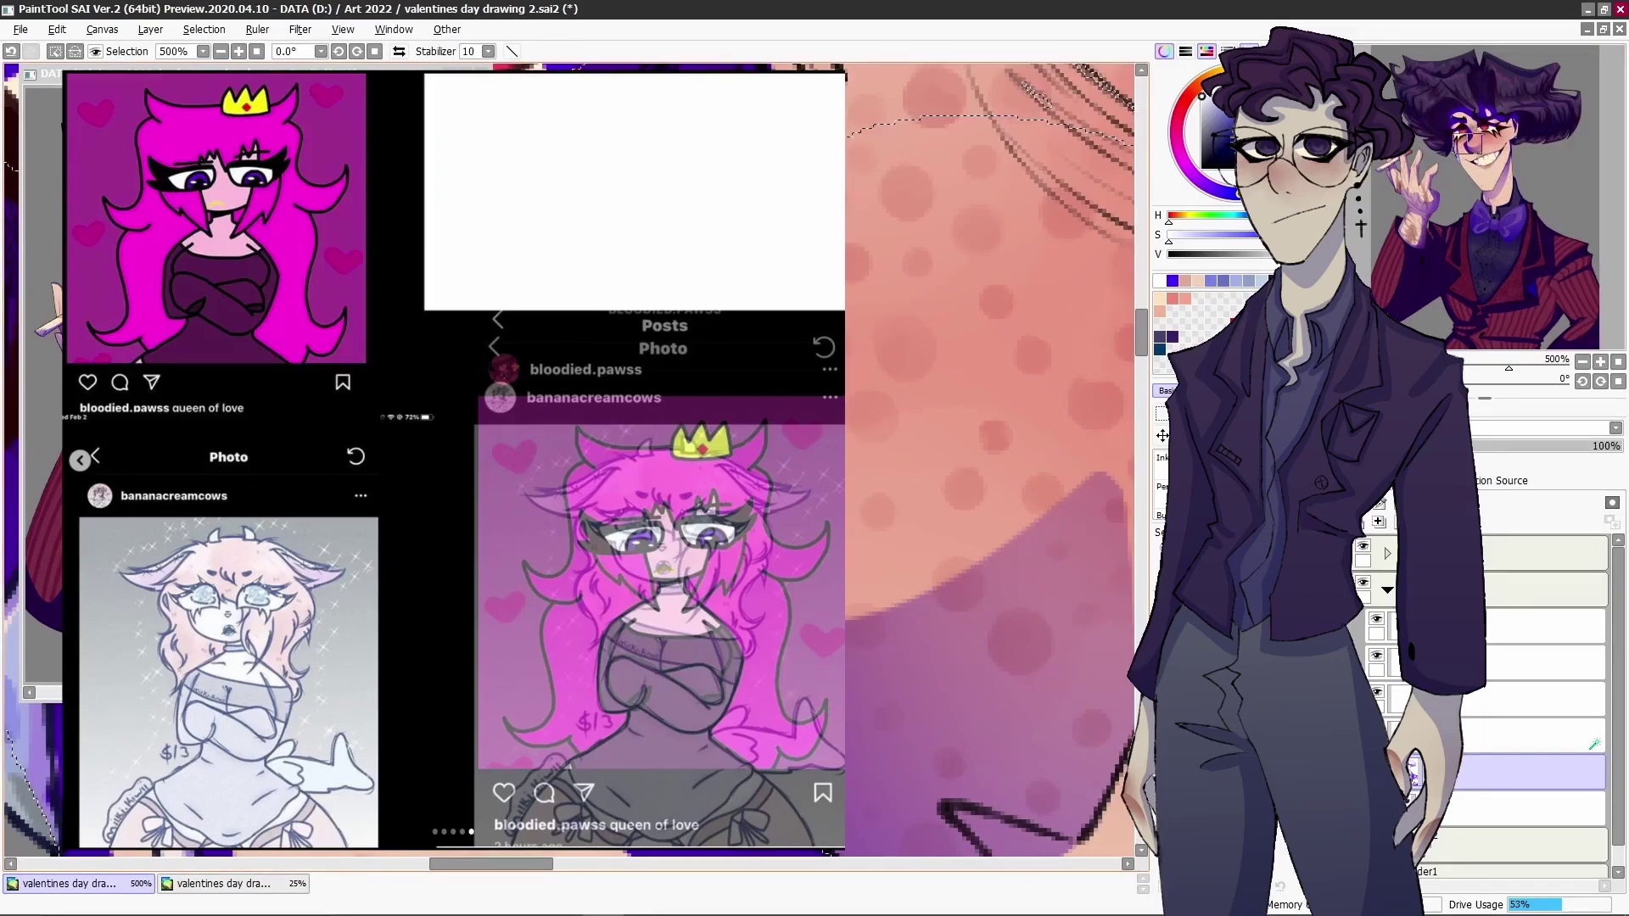
pyautogui.scroll(-6, 887, 520)
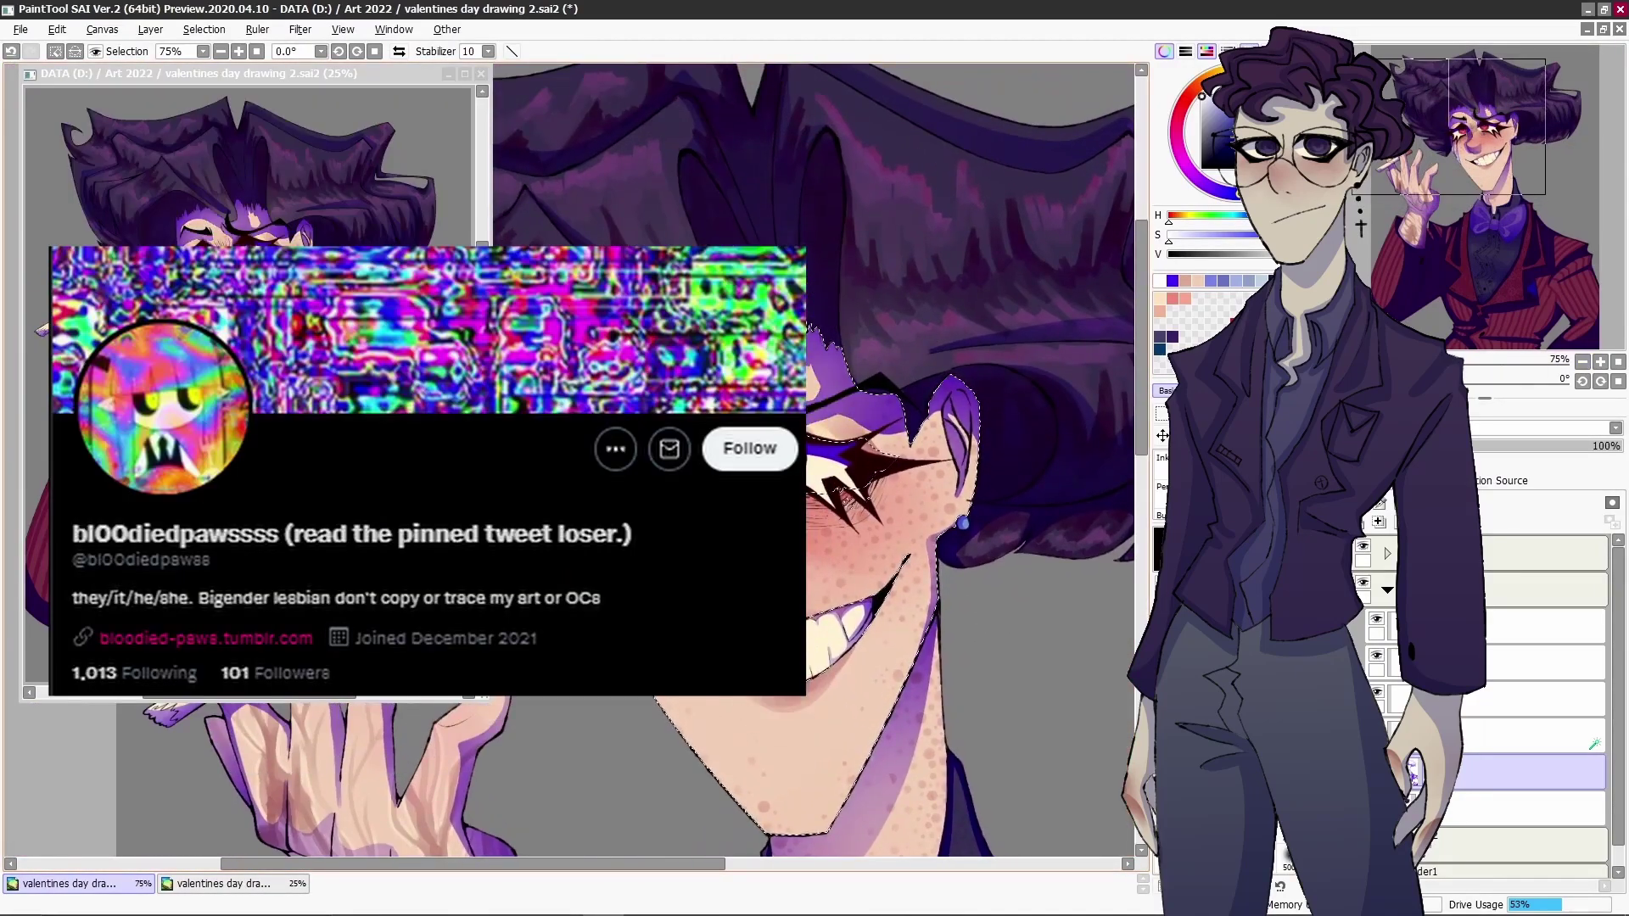
# - Fill the whole face with solid blue, then replace the fill with a selection of the skin area
pyautogui.scroll(3, 604, 342)
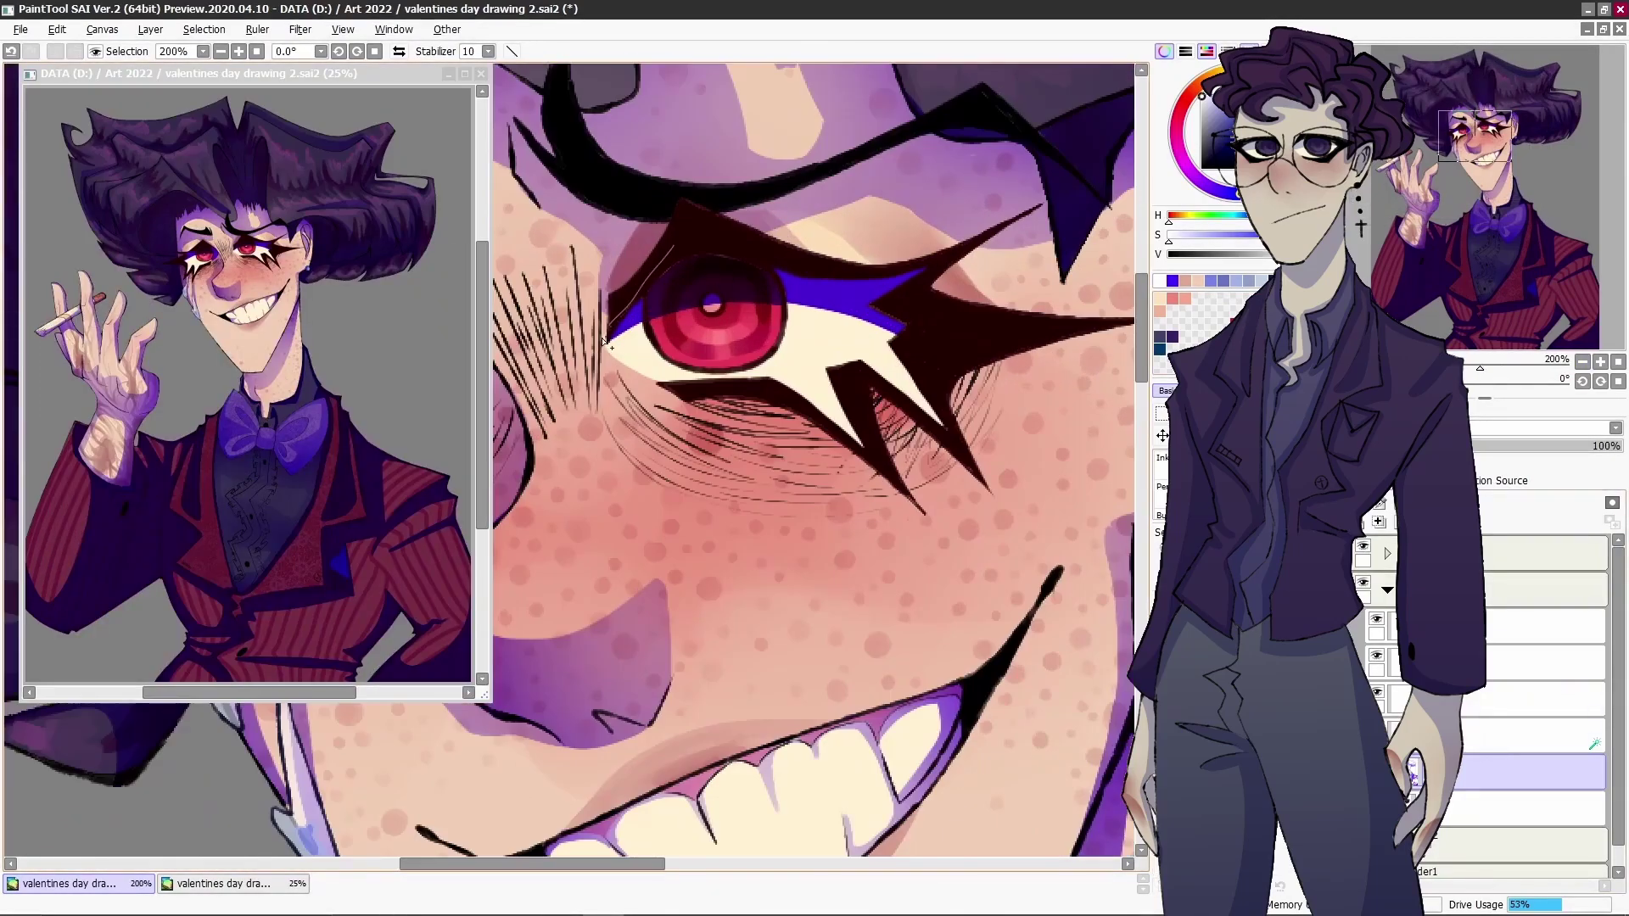
pyautogui.moveTo(604, 342); pyautogui.dragTo(777, 408)
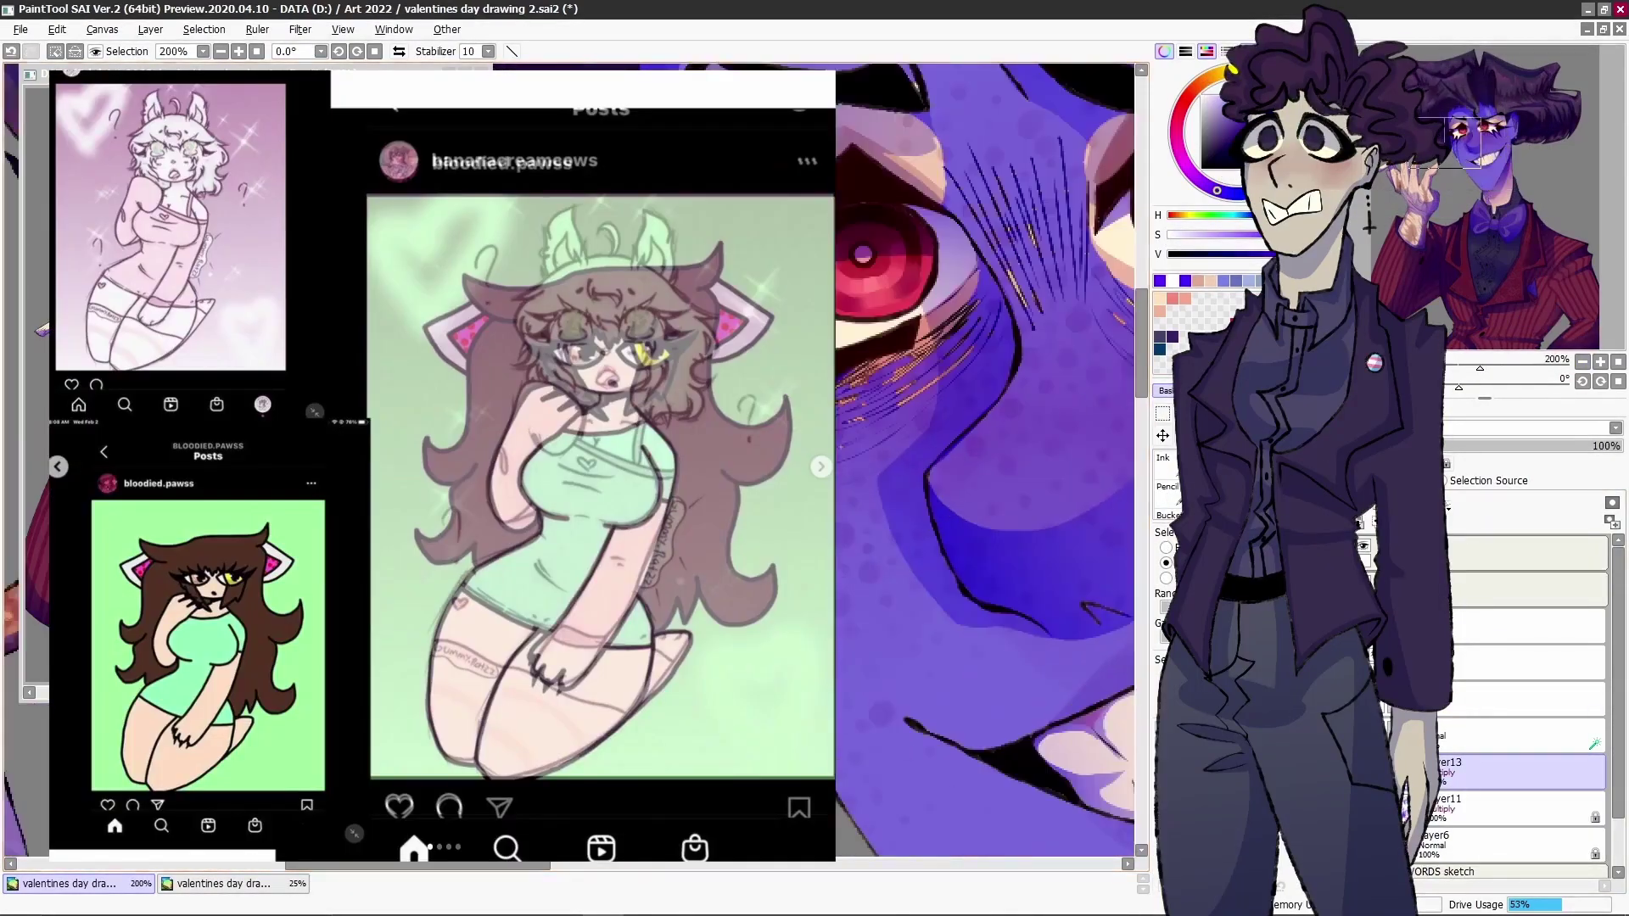
pyautogui.moveTo(840, 327)
pyautogui.mouseDown()
pyautogui.moveTo(976, 153)
pyautogui.moveTo(1111, 219)
pyautogui.mouseUp()
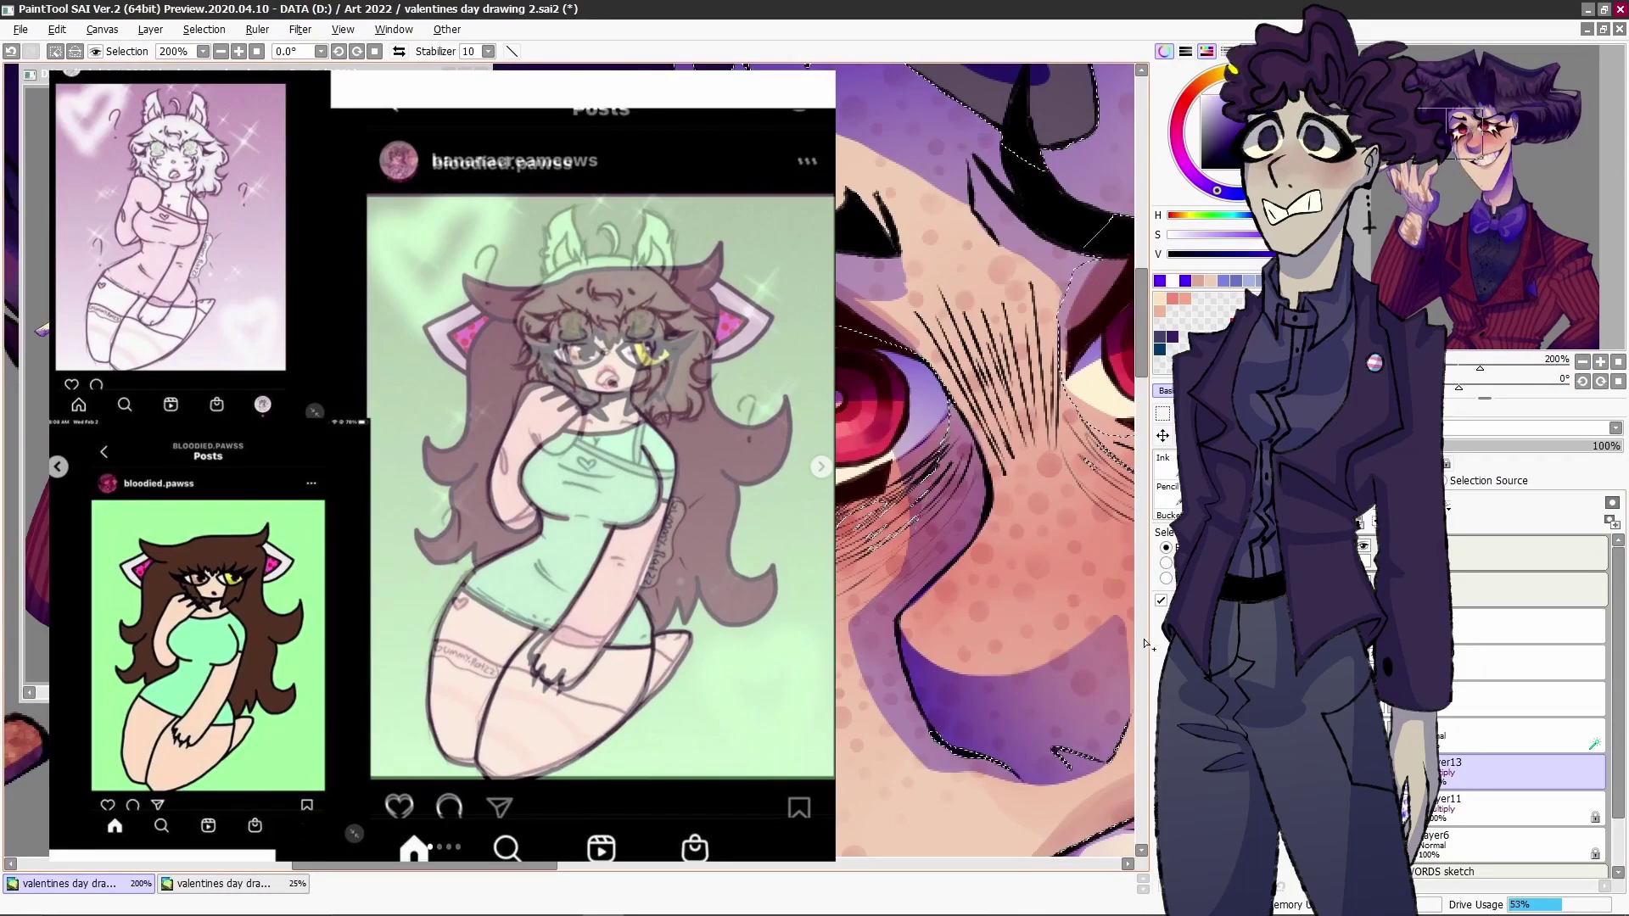
# - Refine the face selection around the eye above the tear marks, following its lid and spiked lashes
pyautogui.scroll(3, 1076, 710)
pyautogui.moveTo(885, 553); pyautogui.dragTo(704, 609)
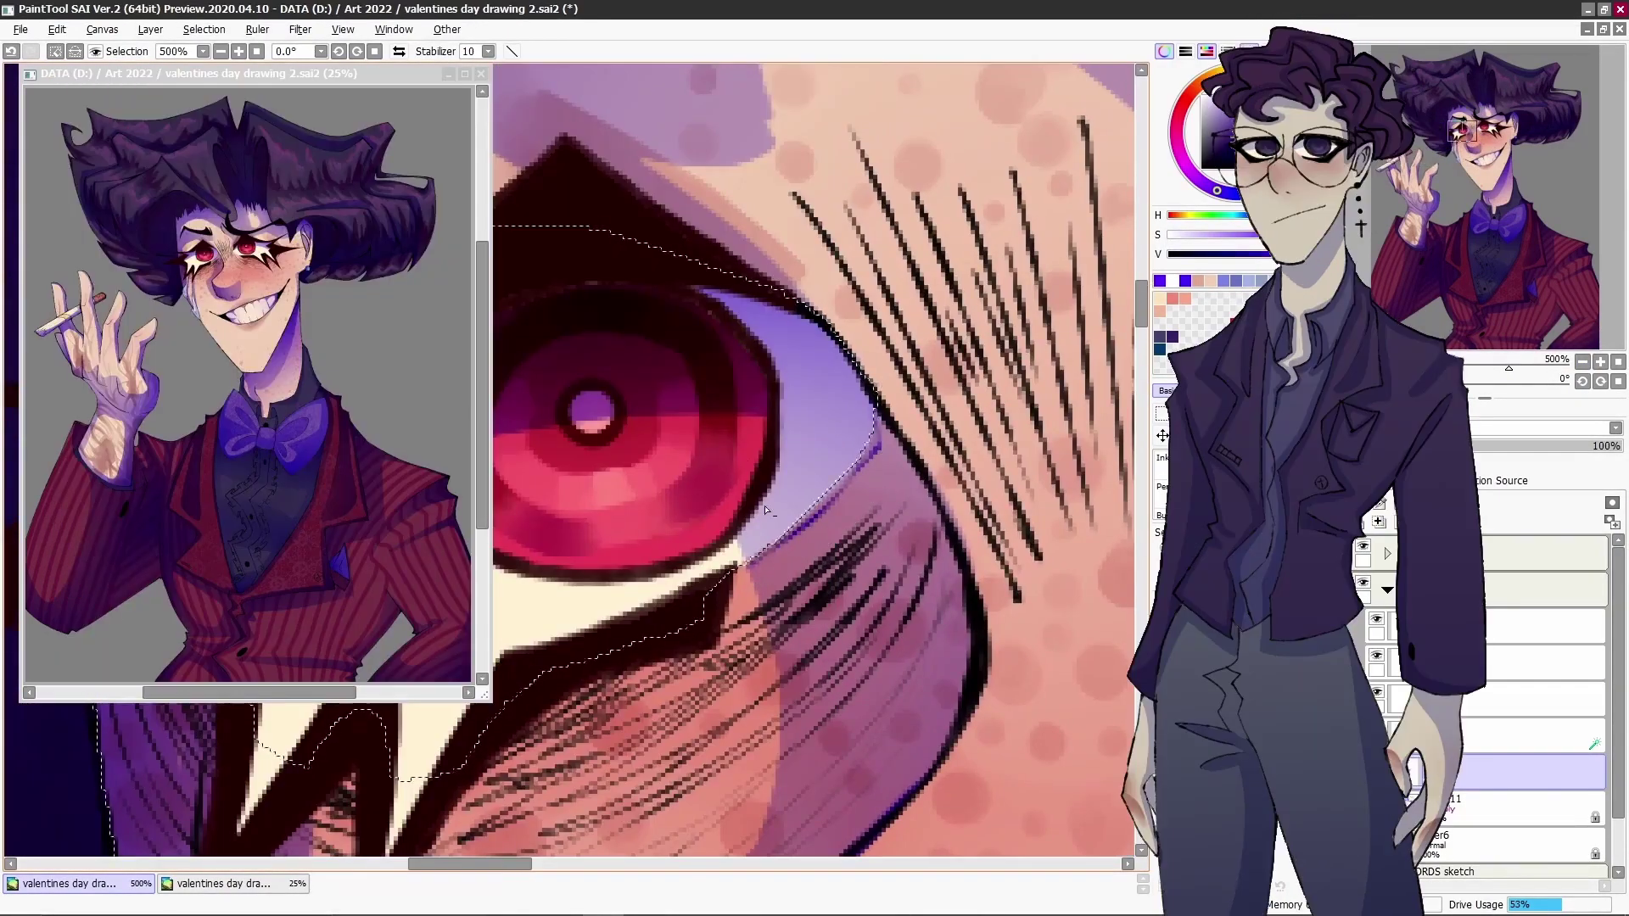
pyautogui.scroll(-3, 678, 619)
pyautogui.hscroll(-3, 661, 627)
pyautogui.scroll(5, 502, 550)
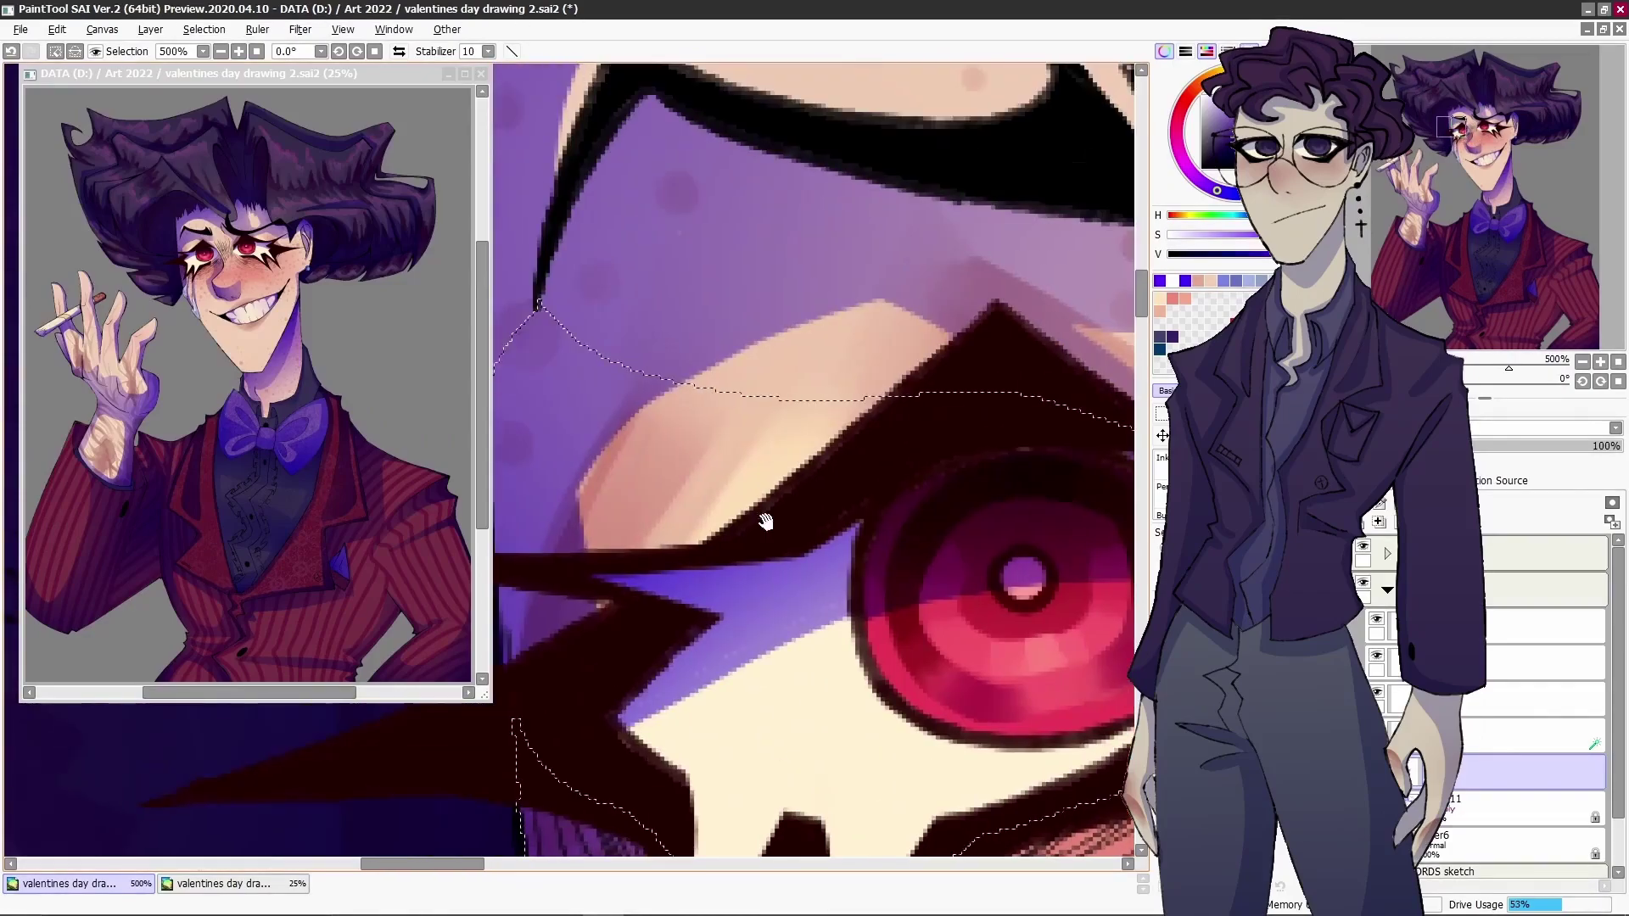
pyautogui.hscroll(-3, 763, 509)
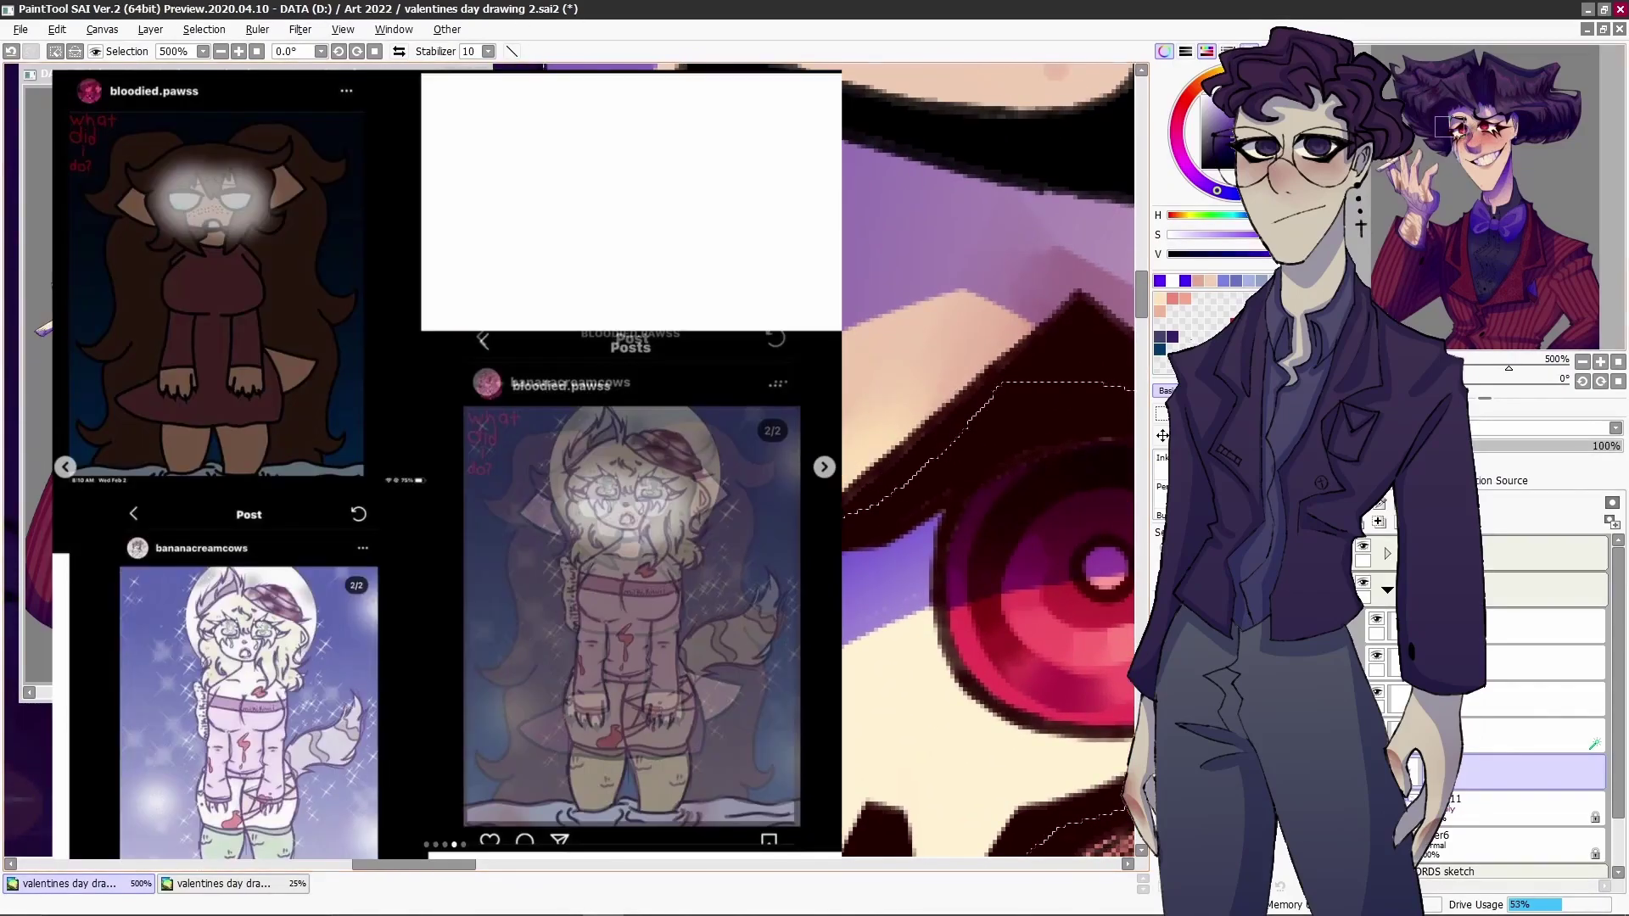
# - Refine the face selection around the eye nearest the ear, following its lower lashes and upper lid
pyautogui.scroll(-5, 971, 615)
pyautogui.hscroll(3, 971, 615)
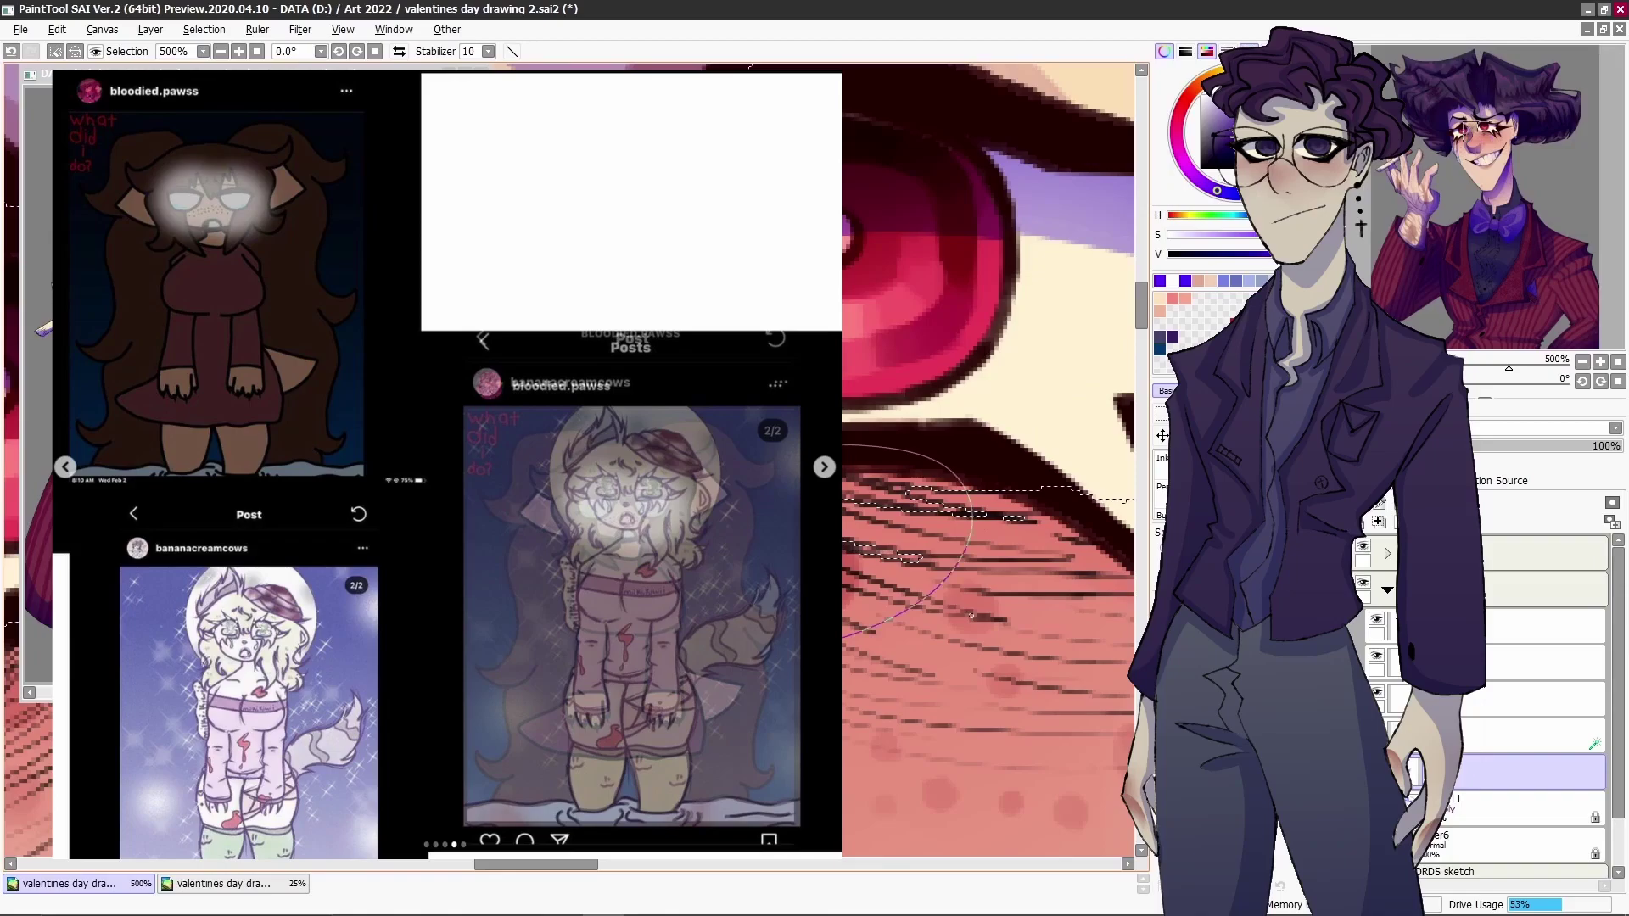
pyautogui.hscroll(3, 972, 616)
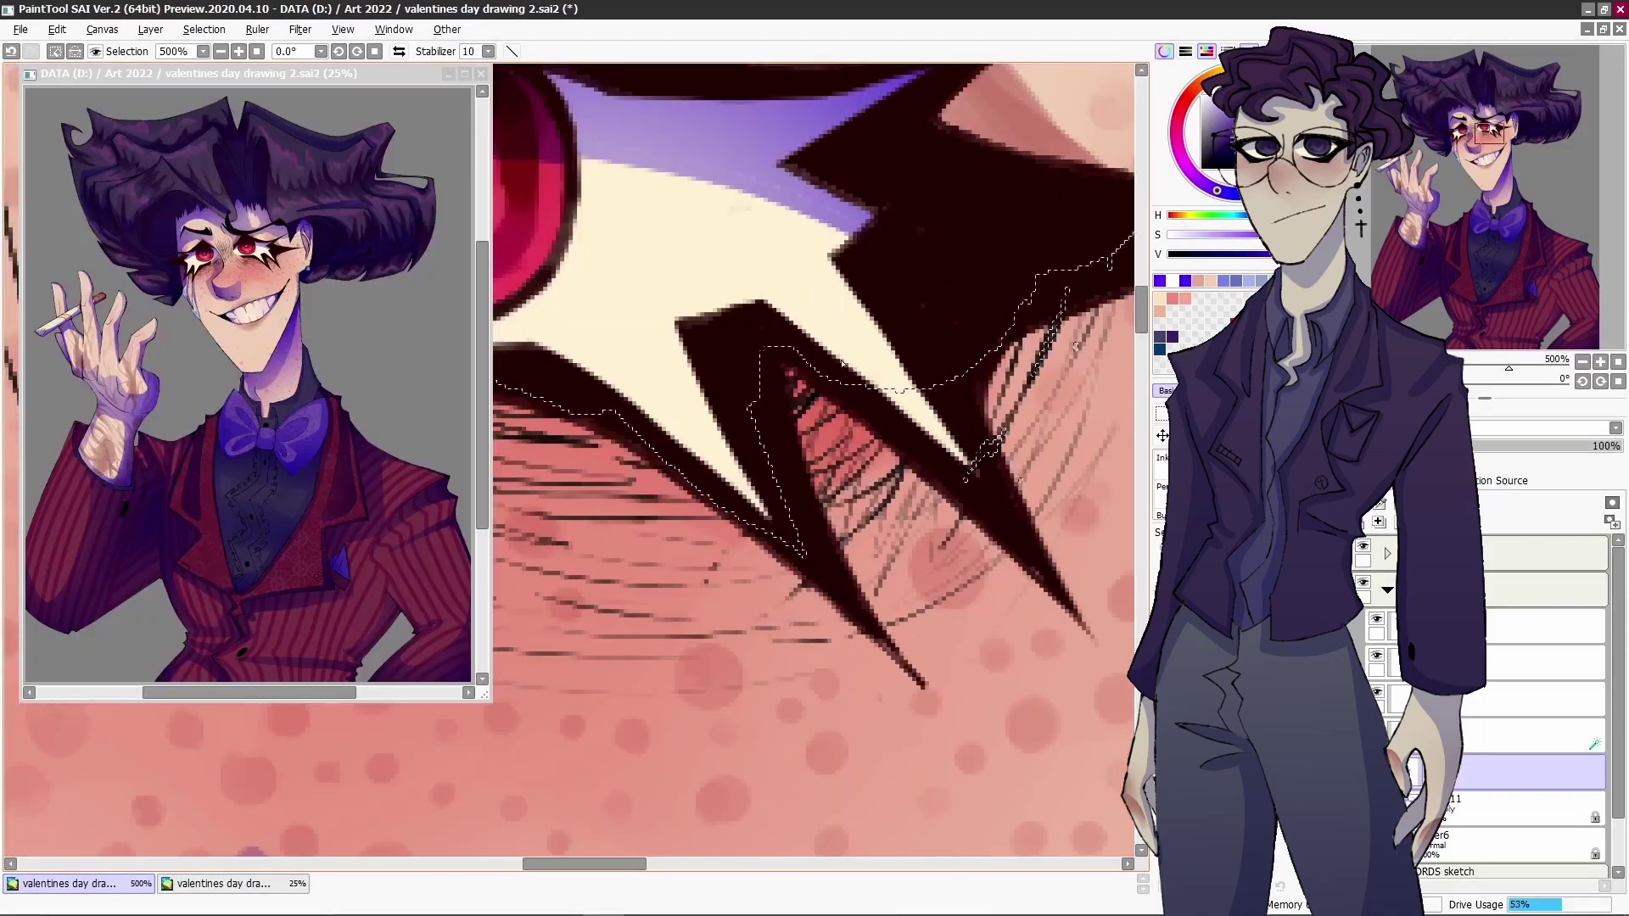
pyautogui.scroll(5, 1052, 591)
pyautogui.hscroll(-3, 1052, 591)
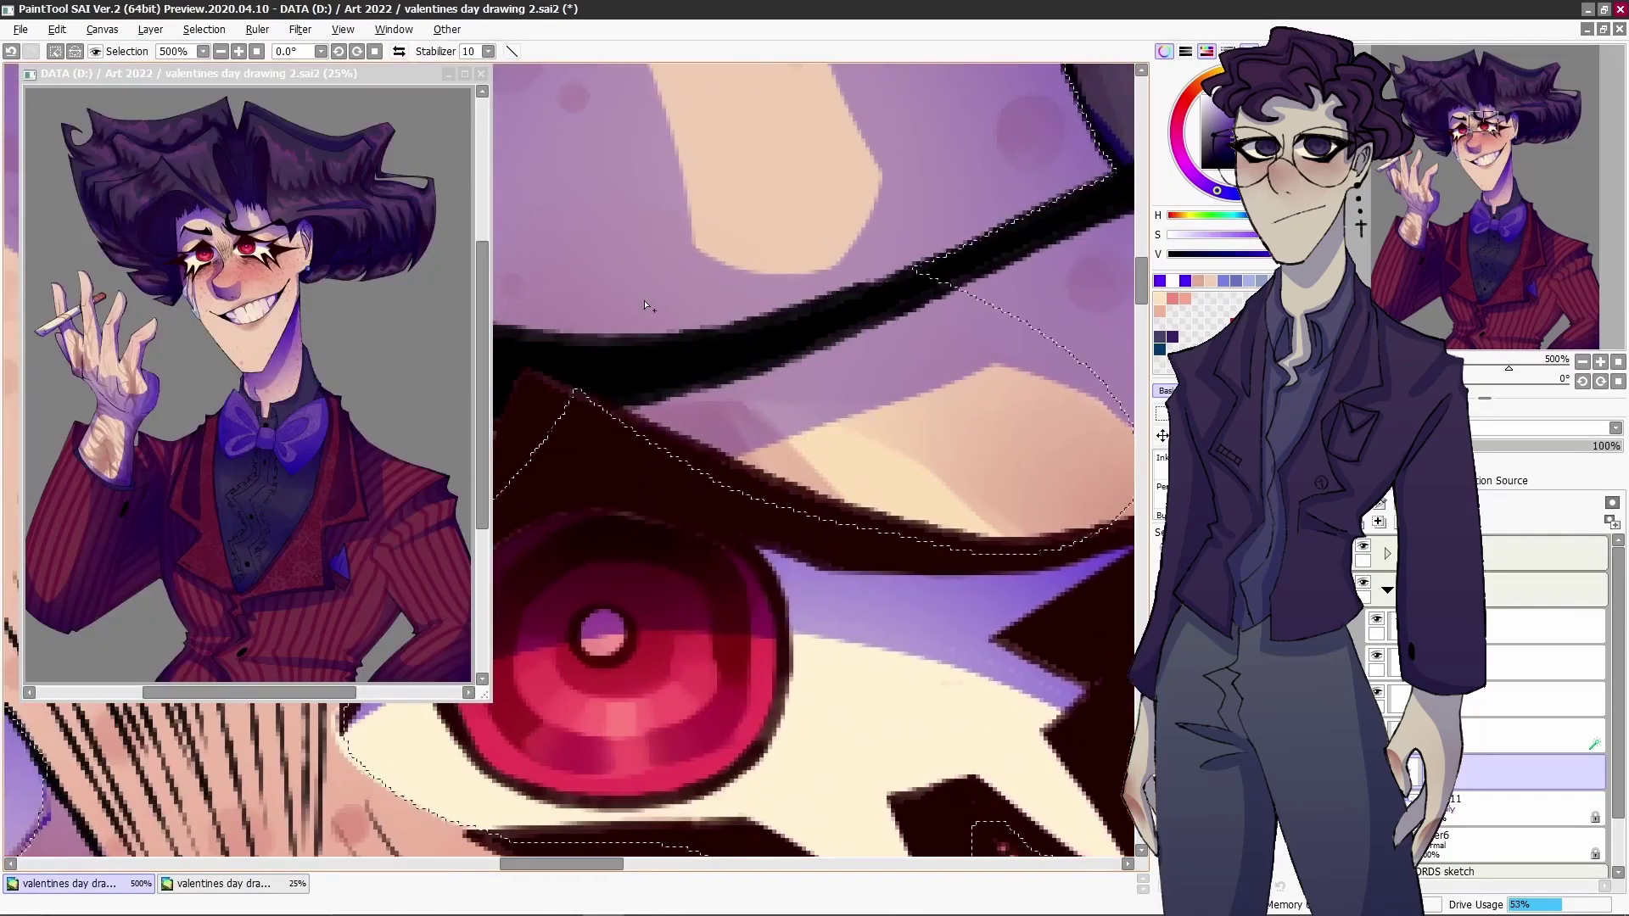
pyautogui.hscroll(3, 1001, 458)
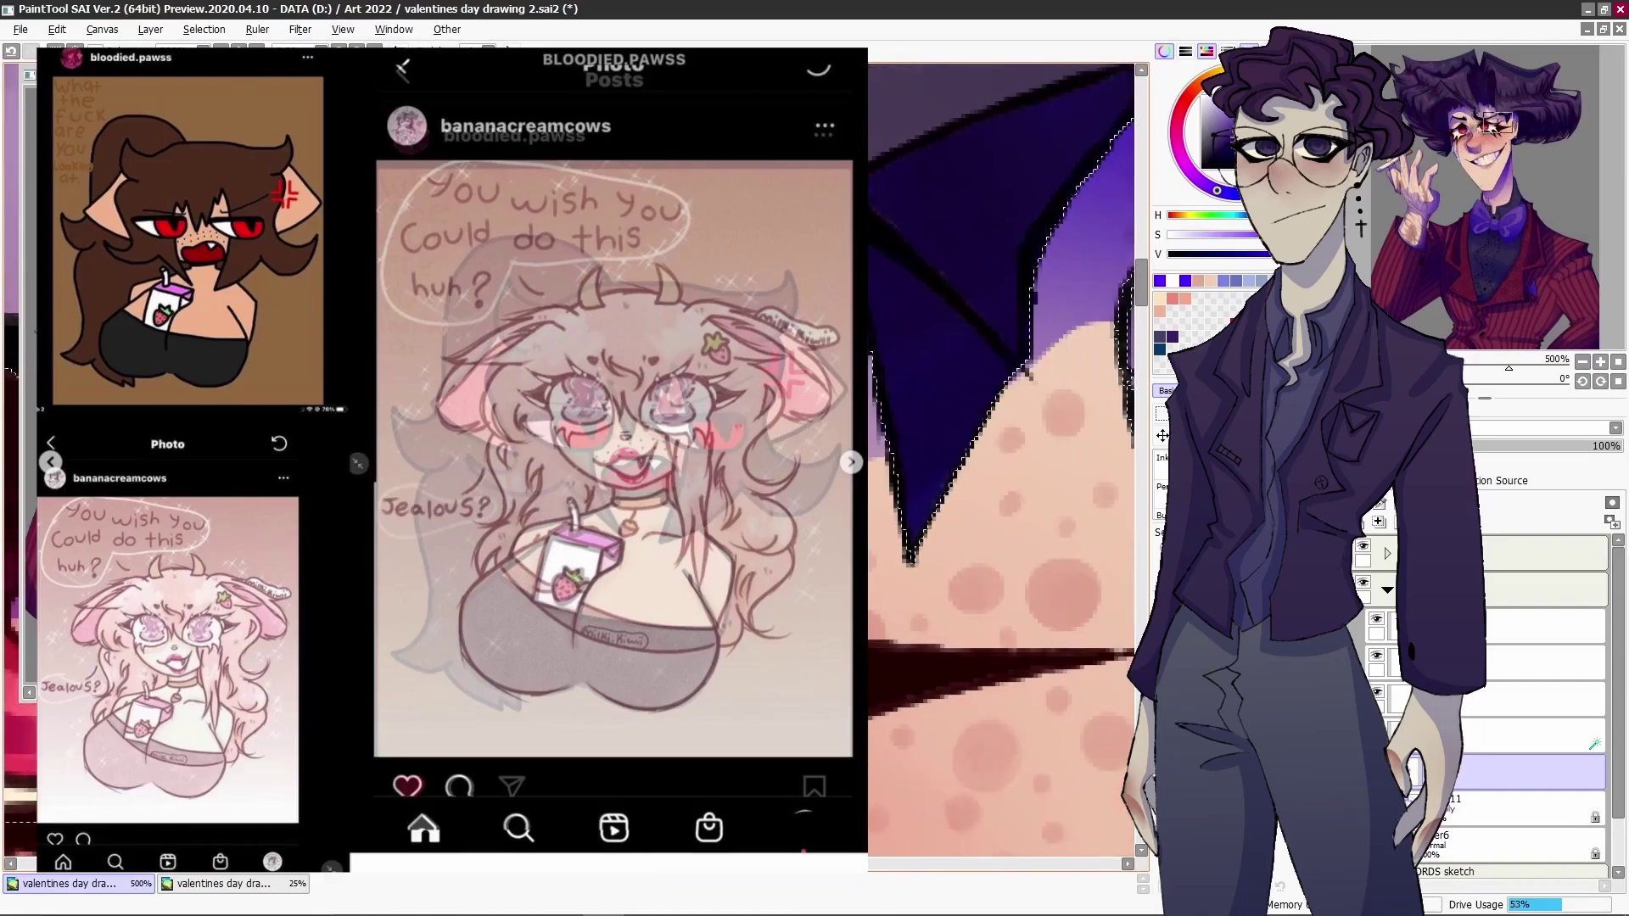
# - Airbrush soft blue-purple shading over the forehead and upper face inside the skin selection, undoing an unwanted stroke
pyautogui.click(1582, 362)
pyautogui.click(1582, 361)
pyautogui.click(1582, 361)
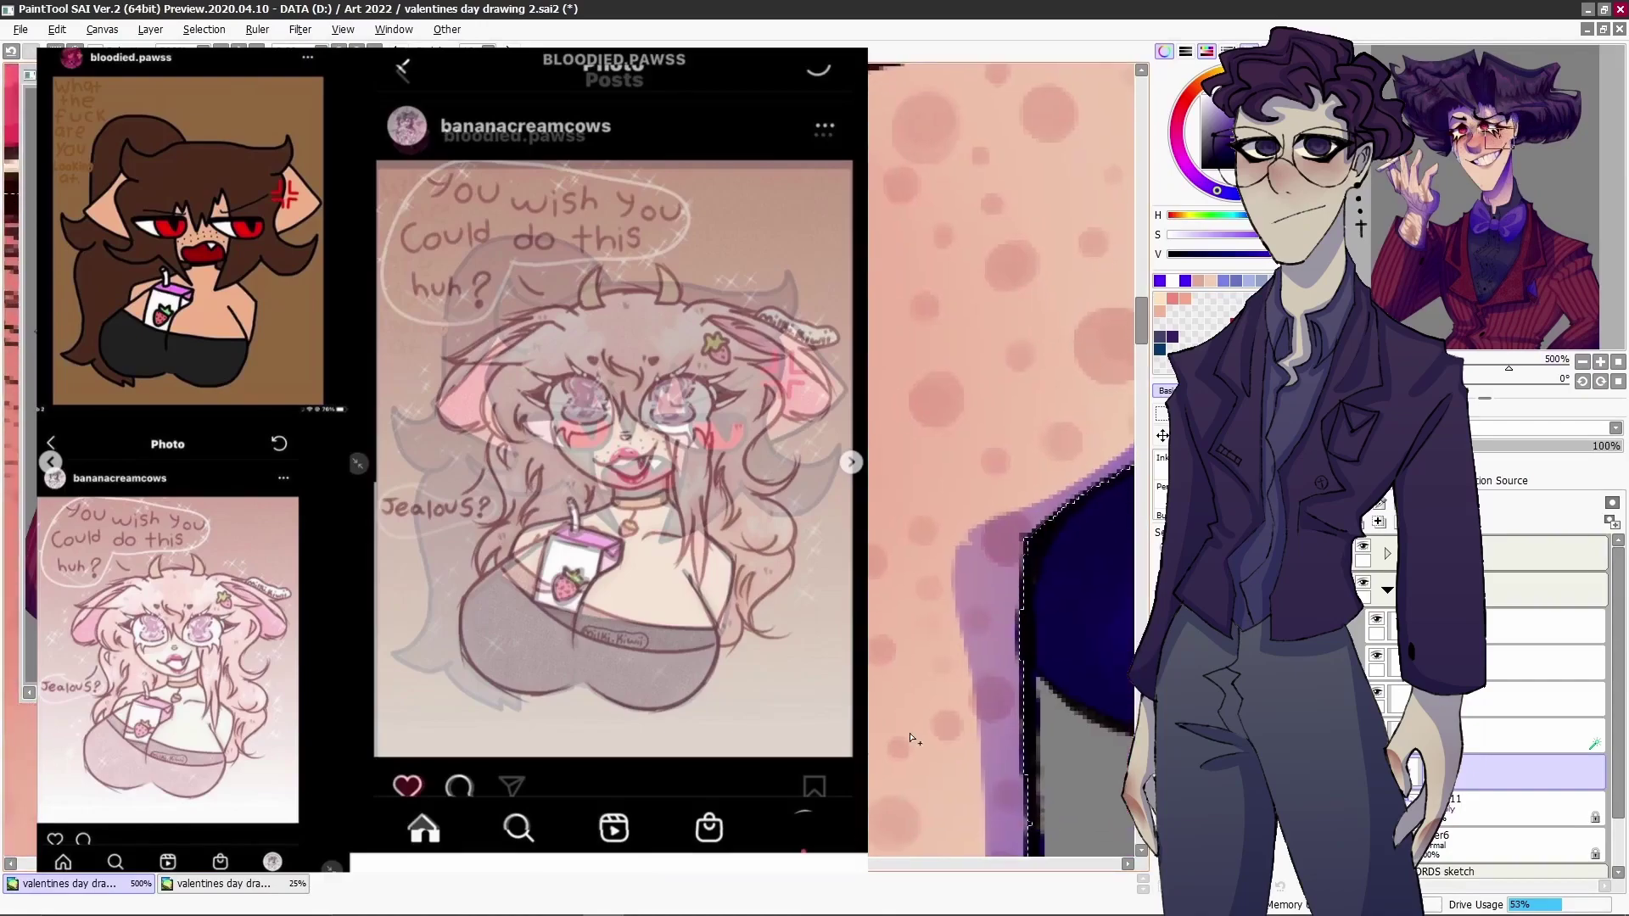
pyautogui.click(1582, 362)
pyautogui.click(1582, 362)
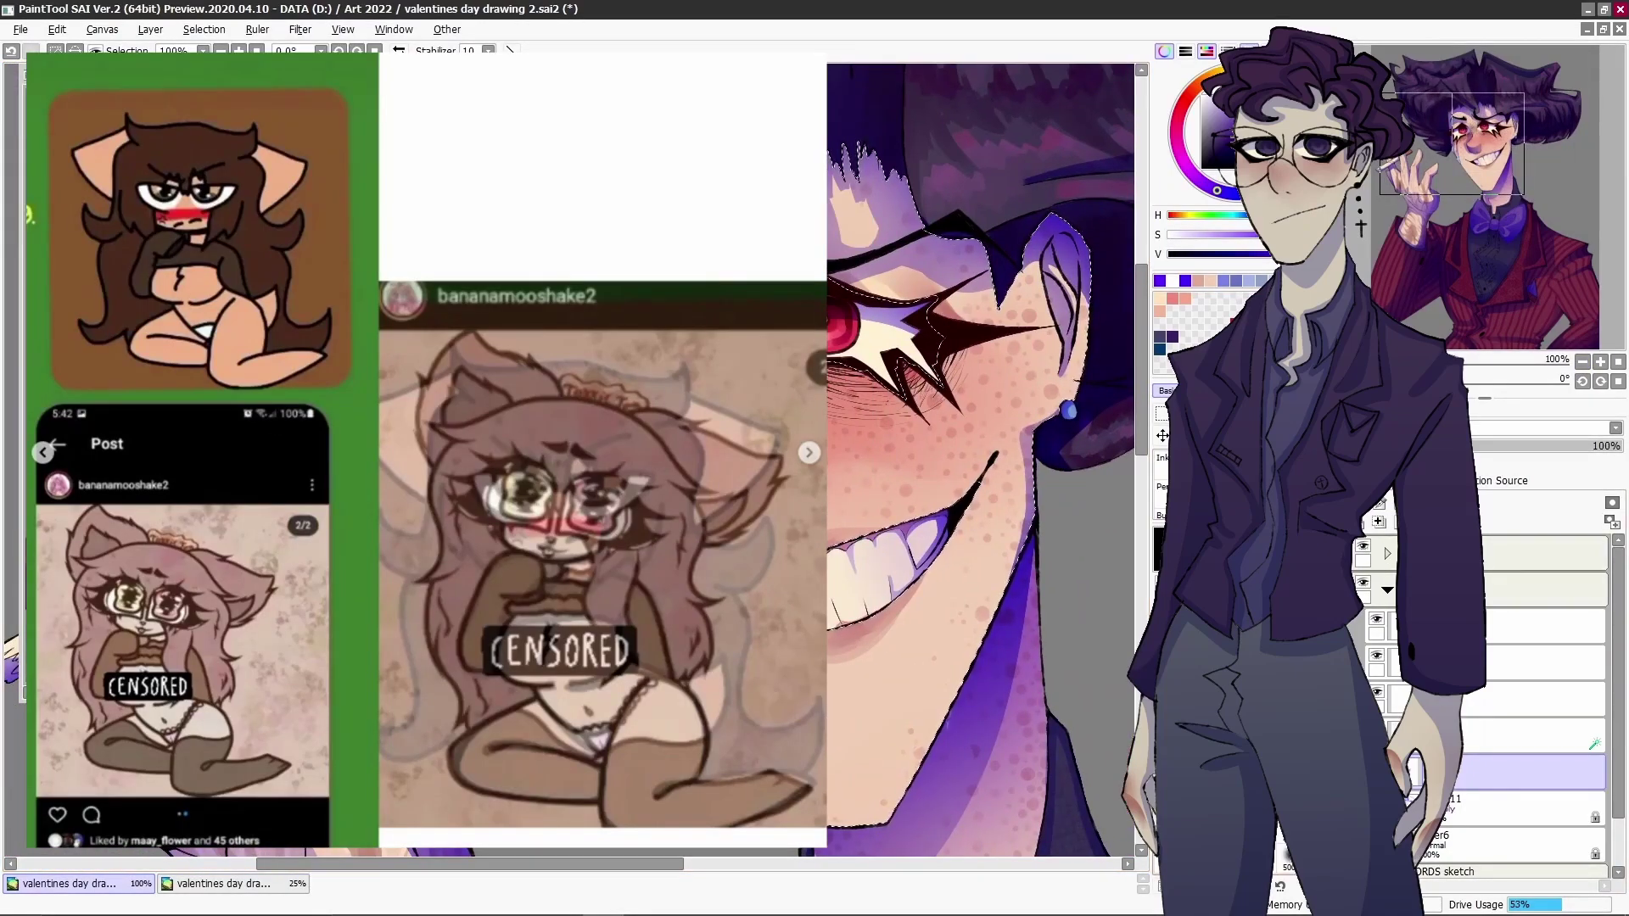
pyautogui.scroll(-3, 980, 458)
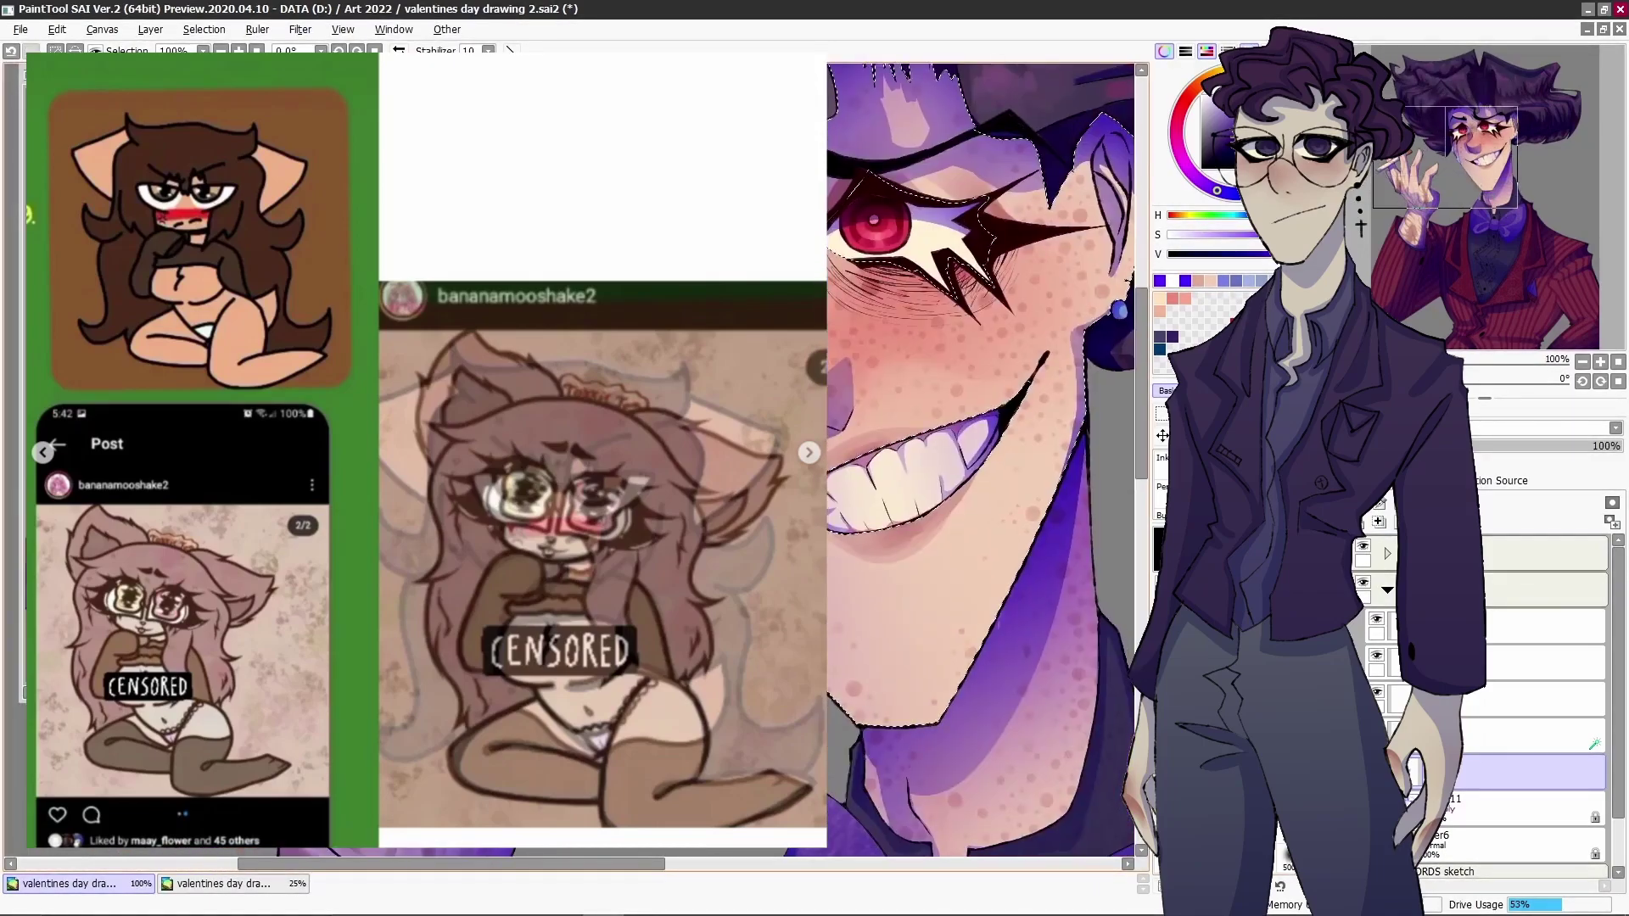
pyautogui.scroll(-1, 909, 625)
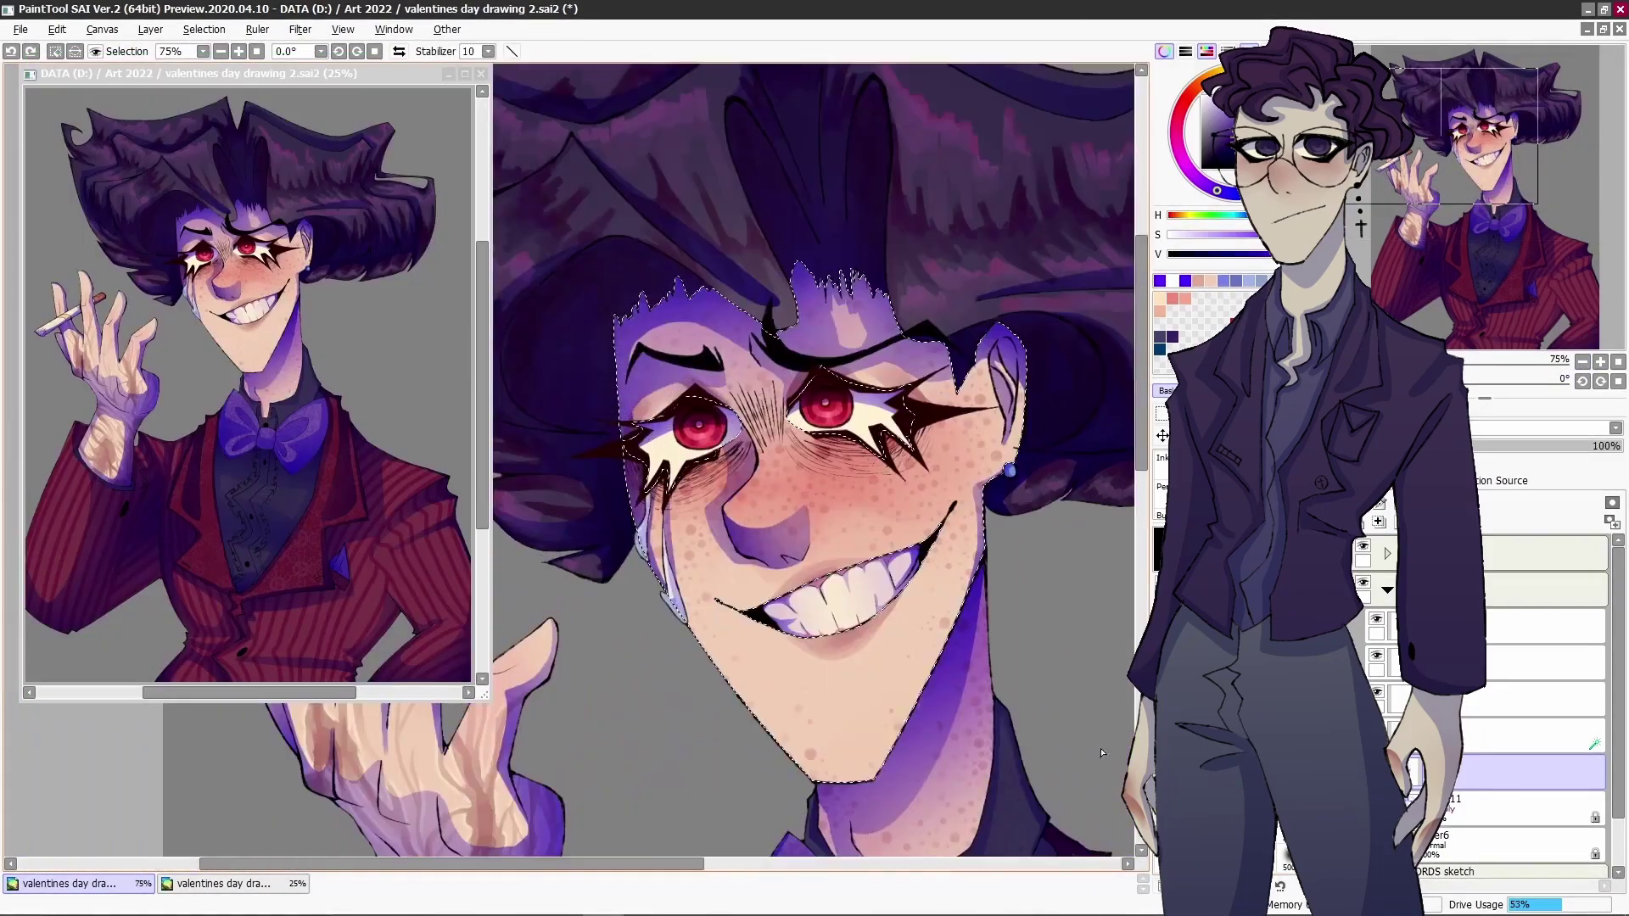
pyautogui.scroll(-2, 842, 702)
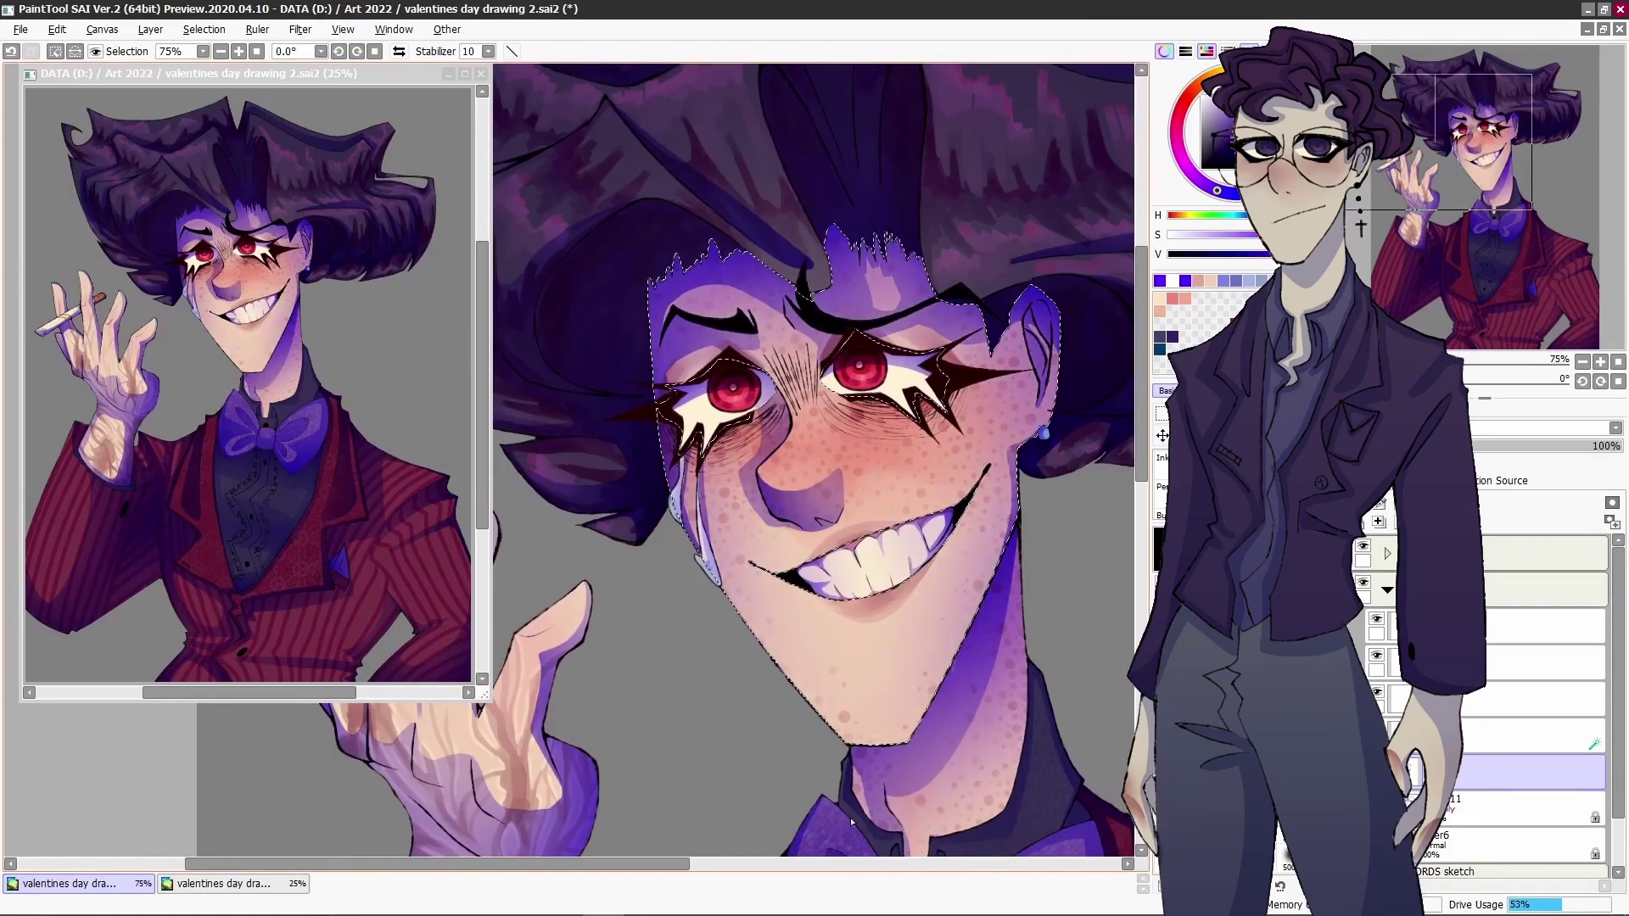
pyautogui.hotkey('ctrl', 'z')
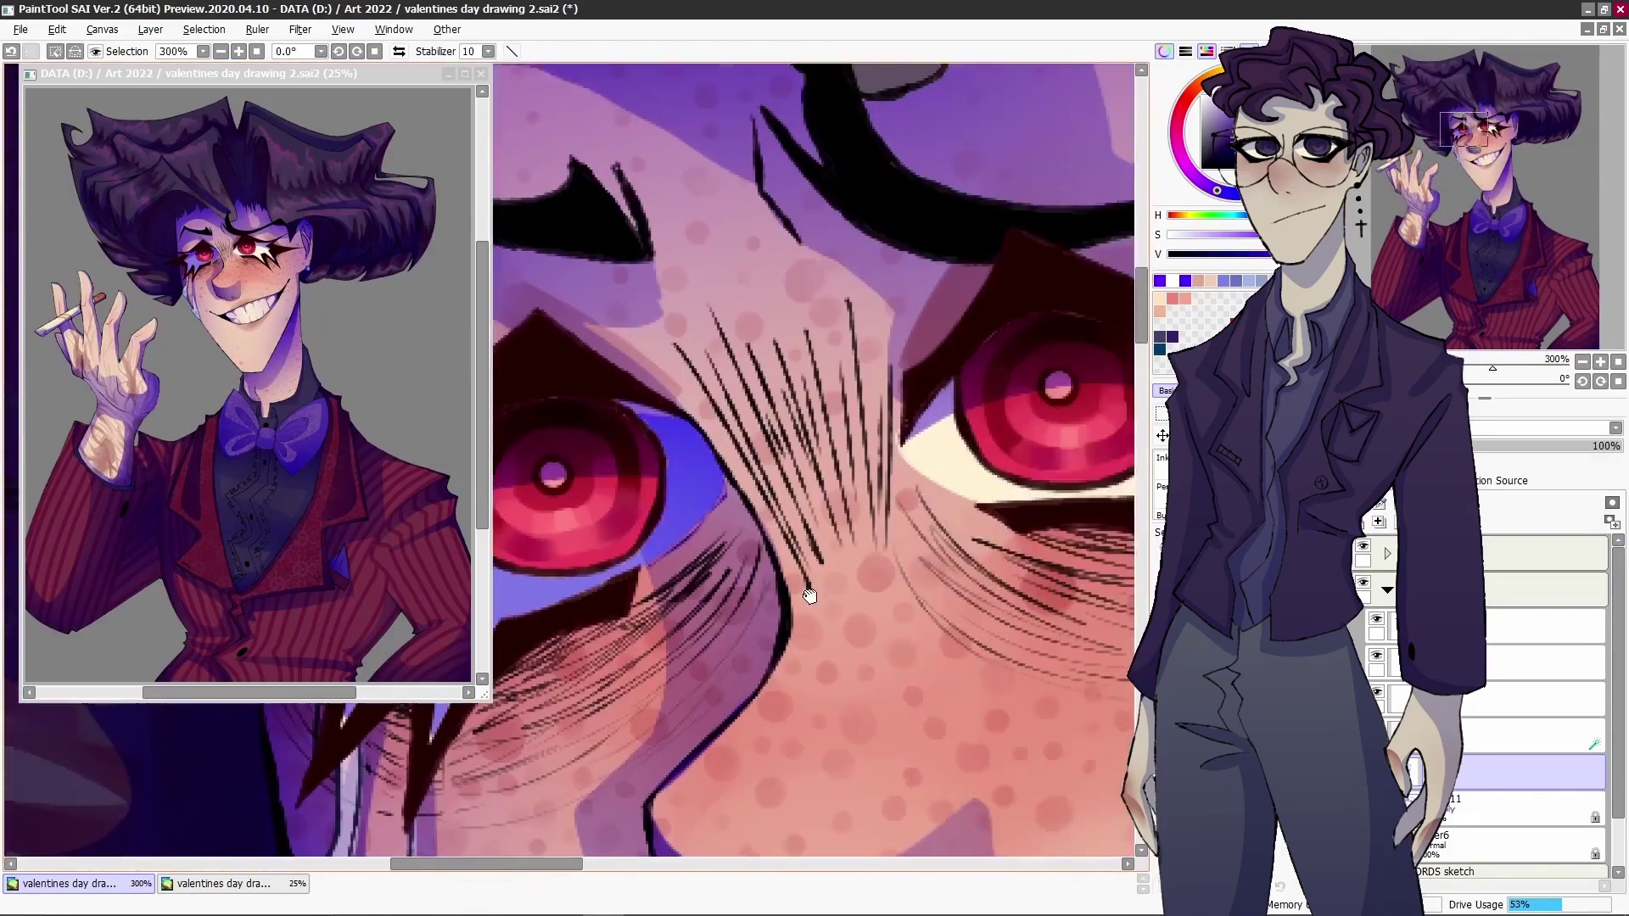
# - Mark the whites of both eyes with a blue fill, undo it and select them around the irises and lashes
pyautogui.click(575, 503)
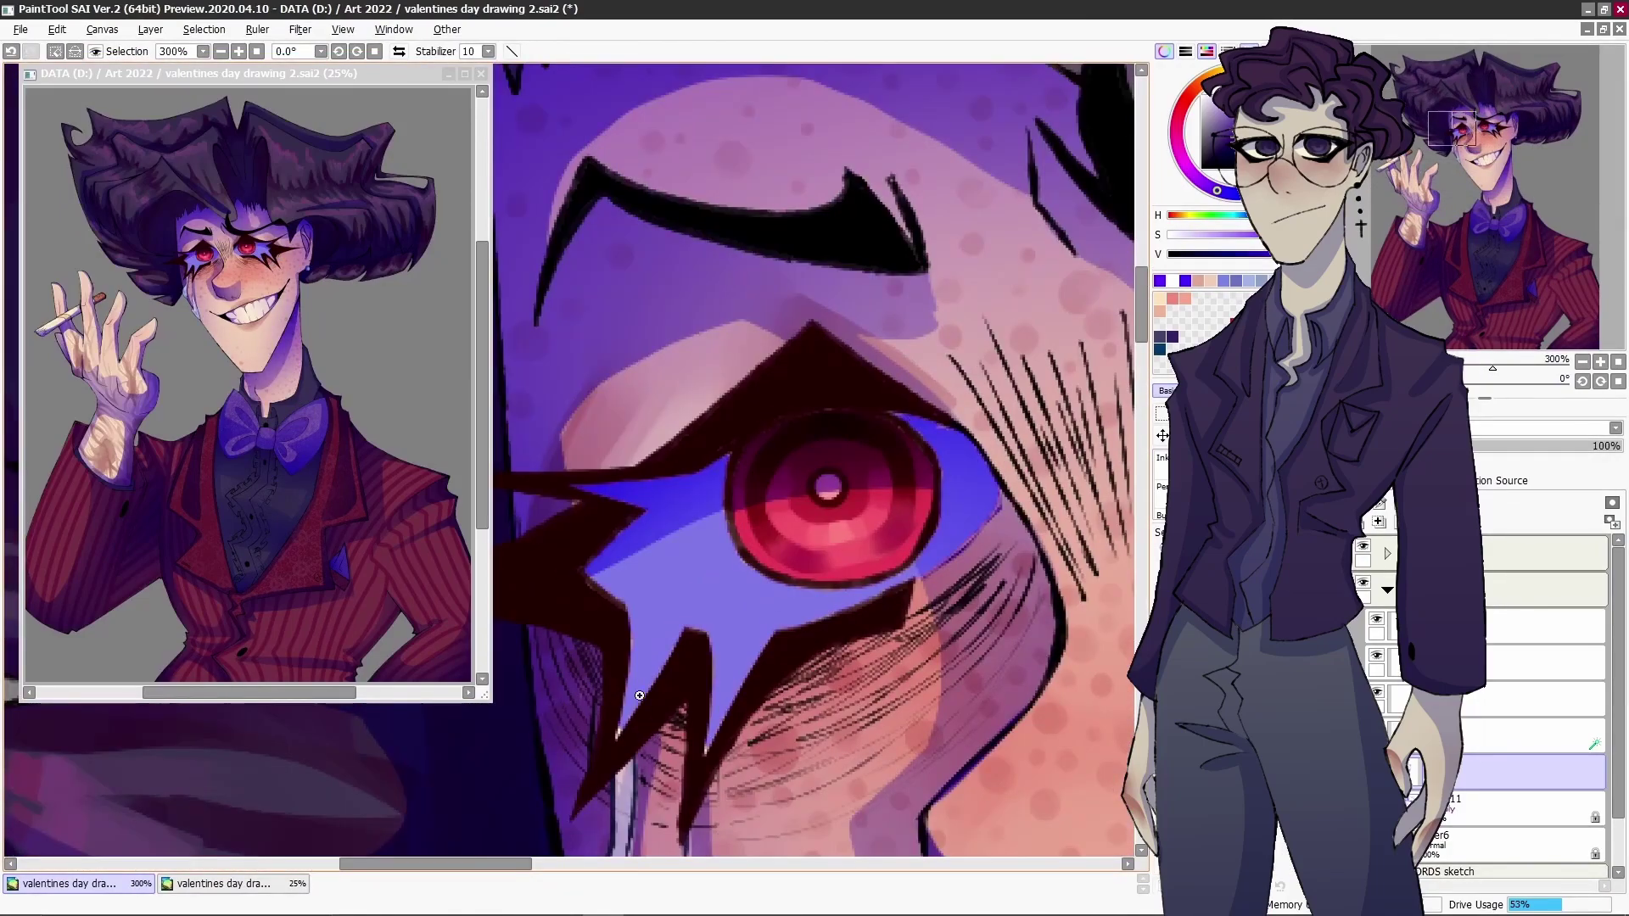
pyautogui.hotkey('ctrl', 'z')
pyautogui.scroll(1, 581, 328)
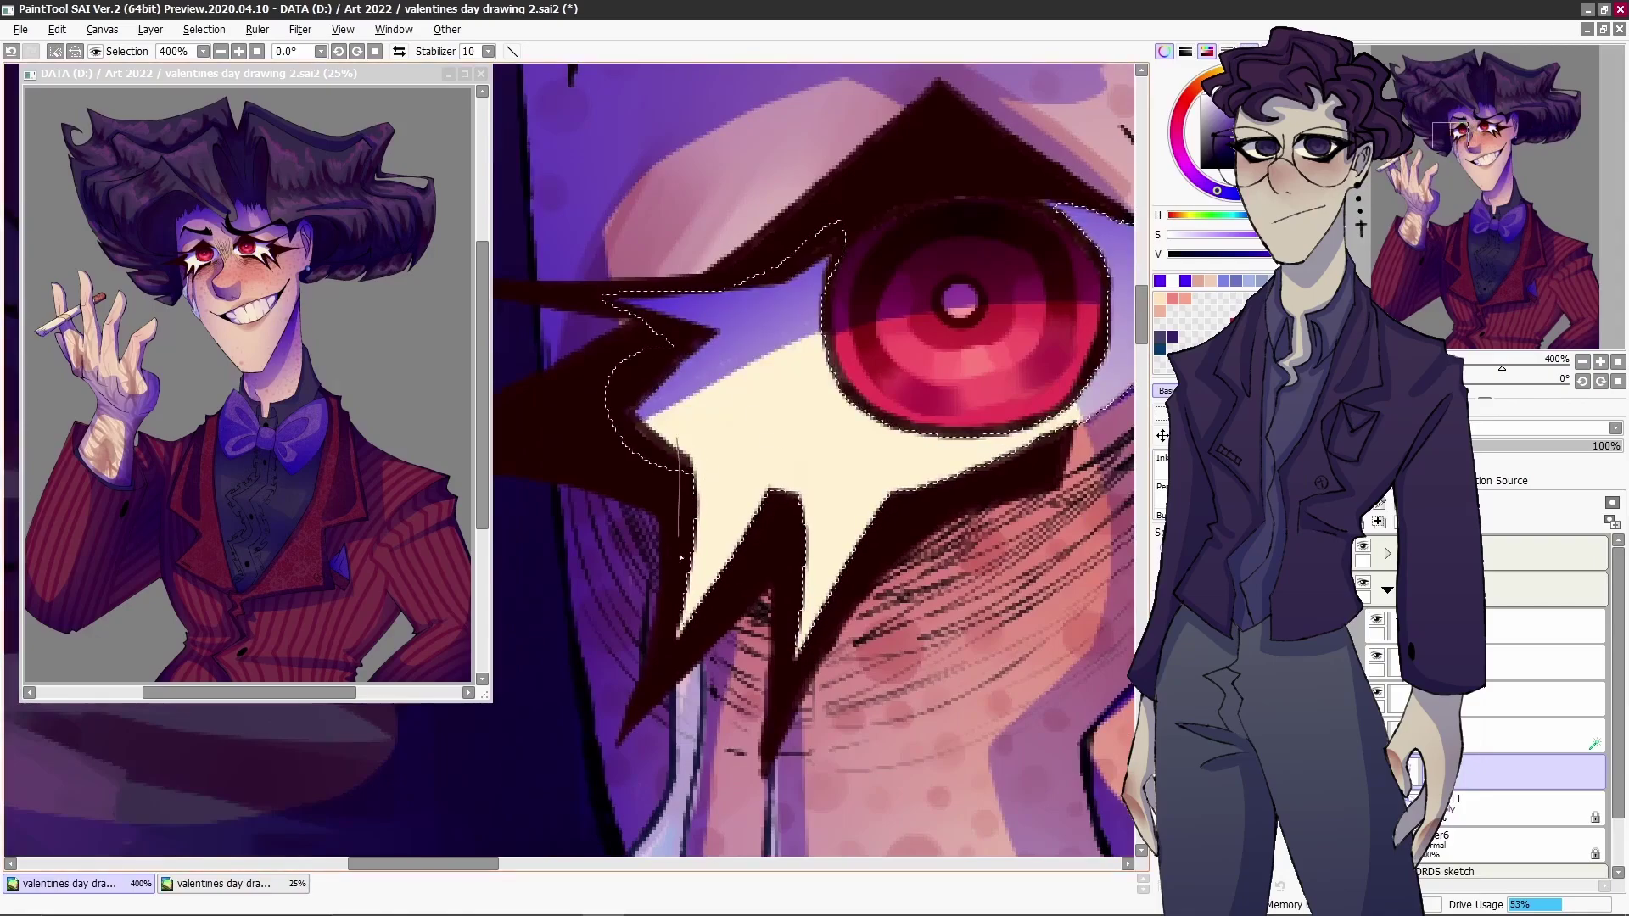
pyautogui.moveTo(1082, 234); pyautogui.dragTo(879, 364)
pyautogui.moveTo(1016, 450); pyautogui.dragTo(770, 419)
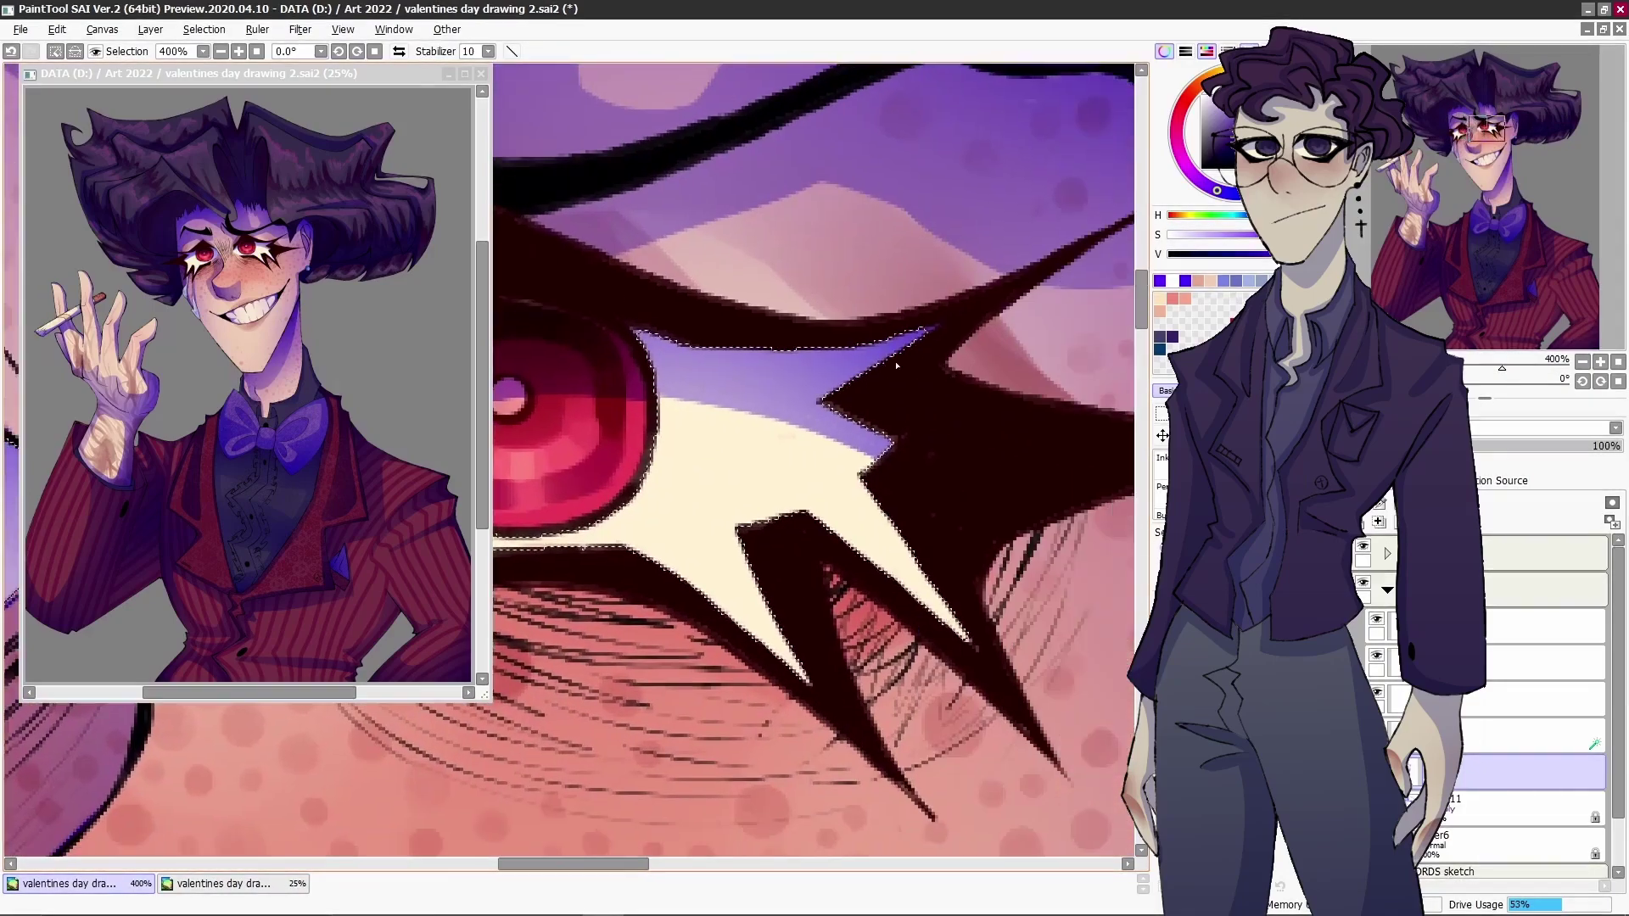
# - Airbrush soft violet shading over the selected eye whites and clear the selection
pyautogui.scroll(-5, 617, 480)
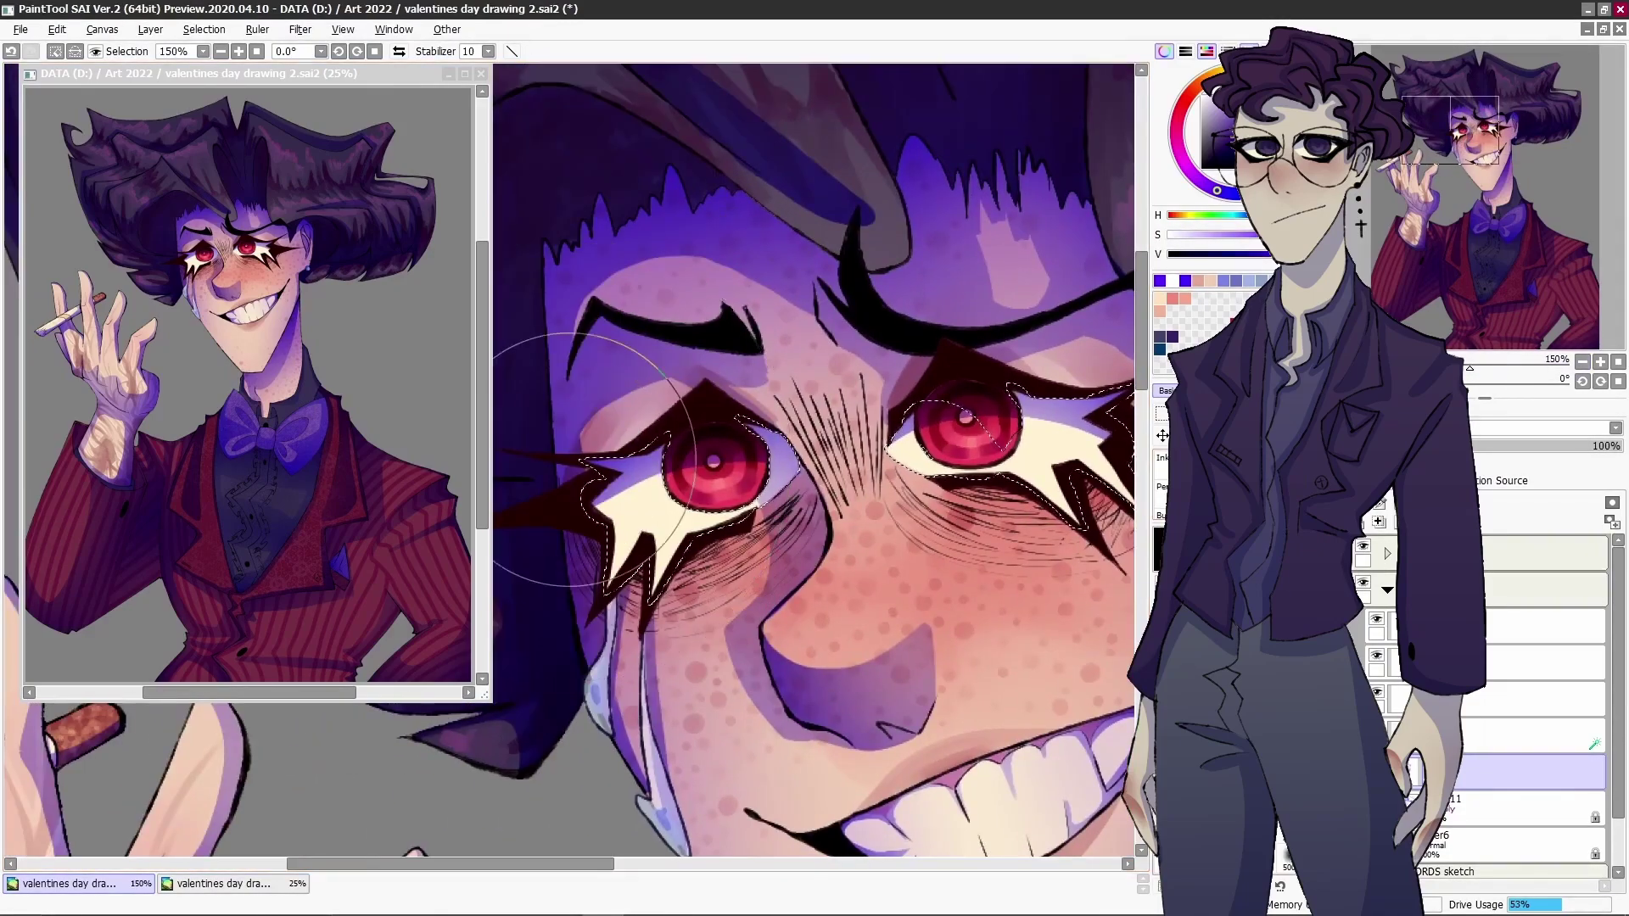
pyautogui.moveTo(594, 458); pyautogui.dragTo(480, 458)
pyautogui.hotkey('ctrl', 'd')
pyautogui.hotkey('ctrl', 'z')
pyautogui.hotkey('ctrl', 'y')
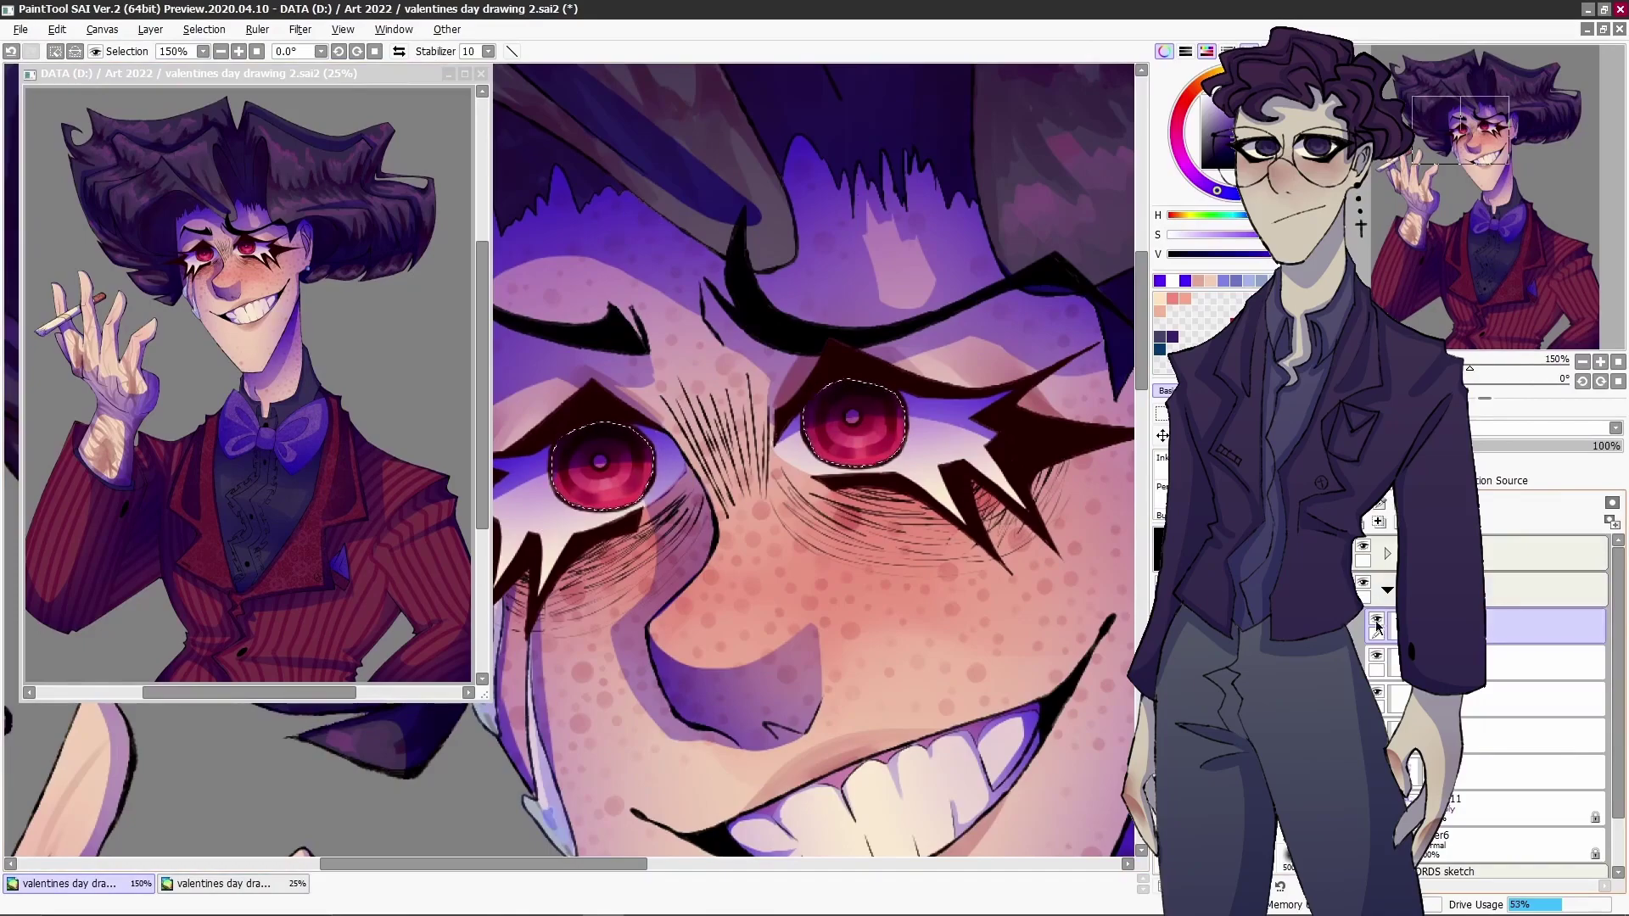
# - Clear the selection around the irises and darken the suit and hand with a clipped shading layer
pyautogui.click(1379, 735)
pyautogui.moveTo(458, 768); pyautogui.dragTo(738, 513)
pyautogui.hotkey('ctrl', 'd')
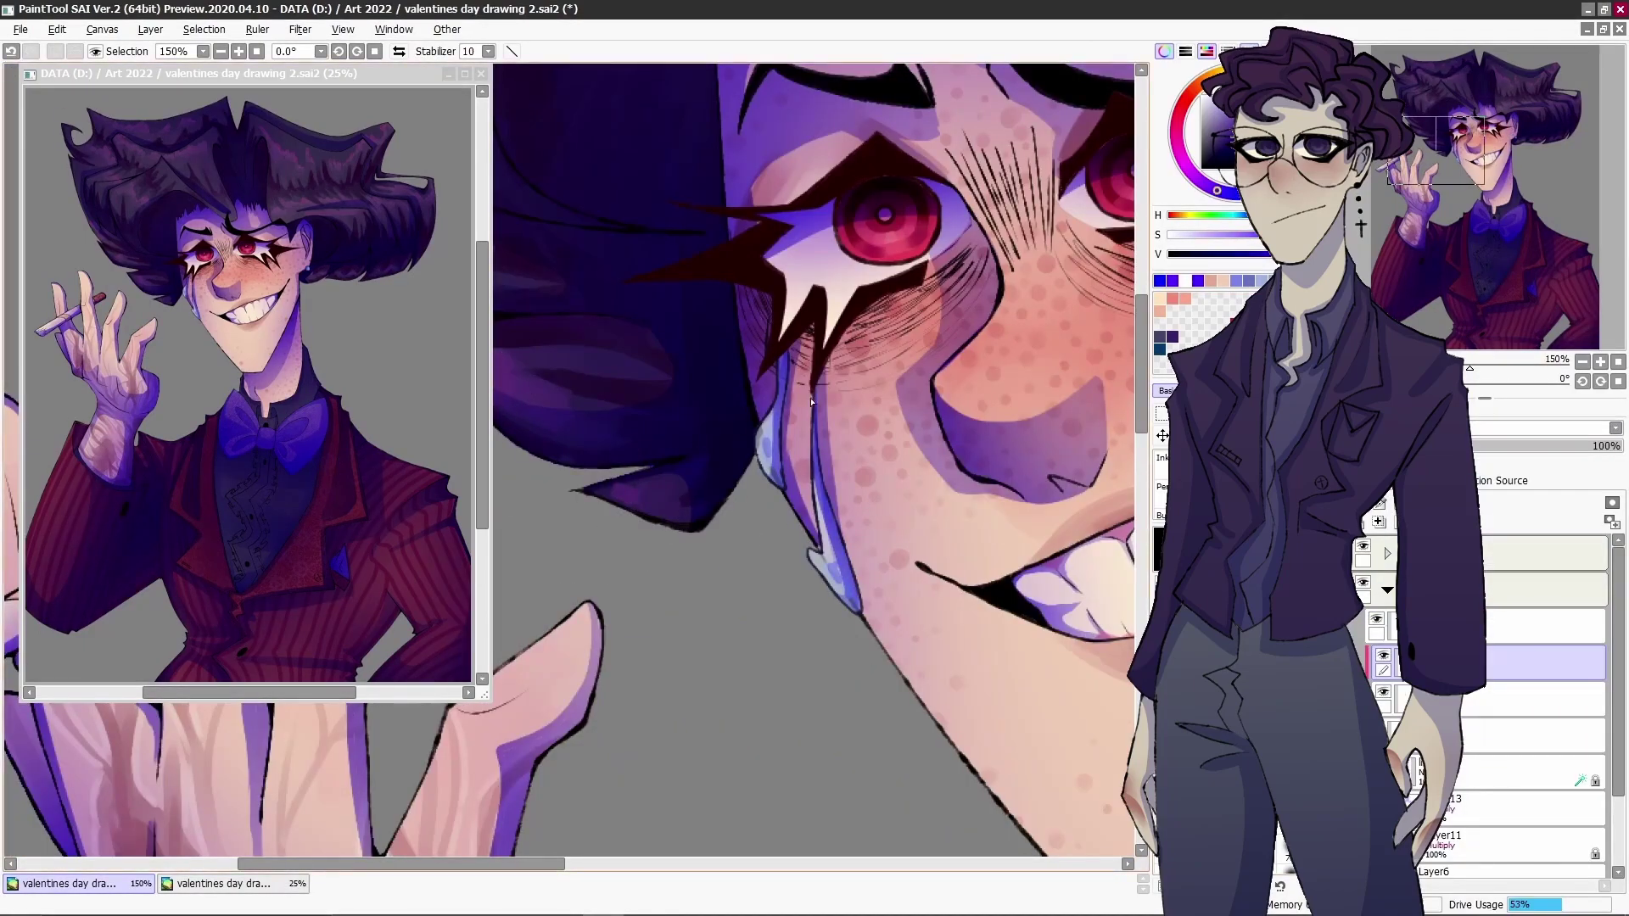
# - Reduce the opacity of the shading layer over the figure to 46%
pyautogui.press('-')
pyautogui.press('-')
pyautogui.press('-')
pyautogui.press('-')
pyautogui.press('-')
pyautogui.moveTo(594, 509); pyautogui.dragTo(657, 463)
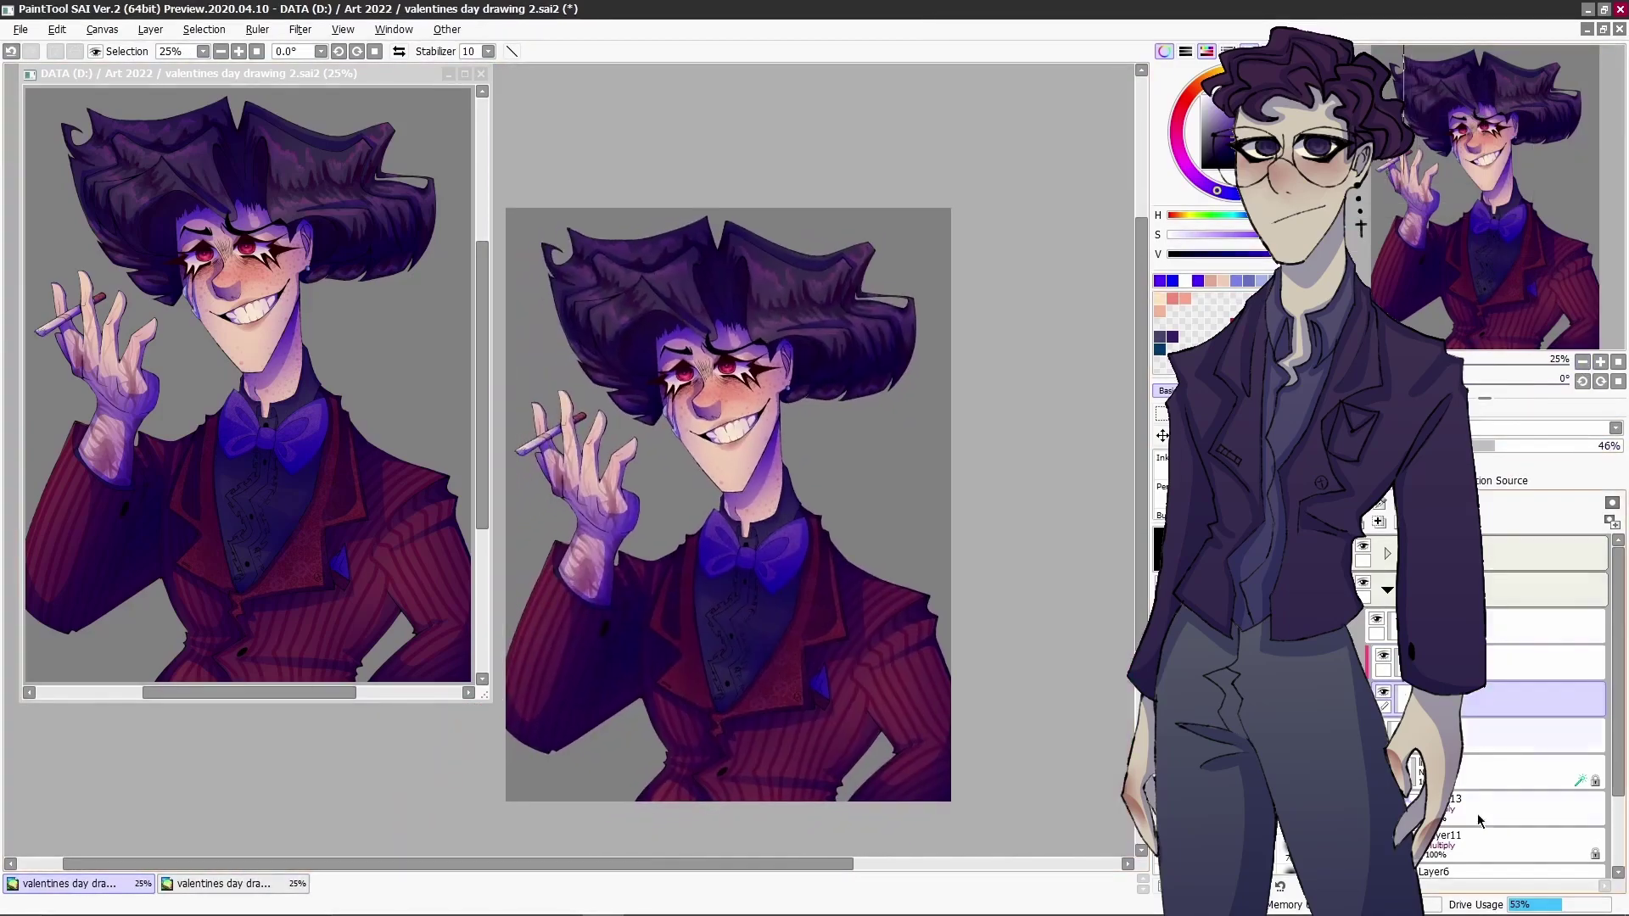
pyautogui.click(1615, 428)
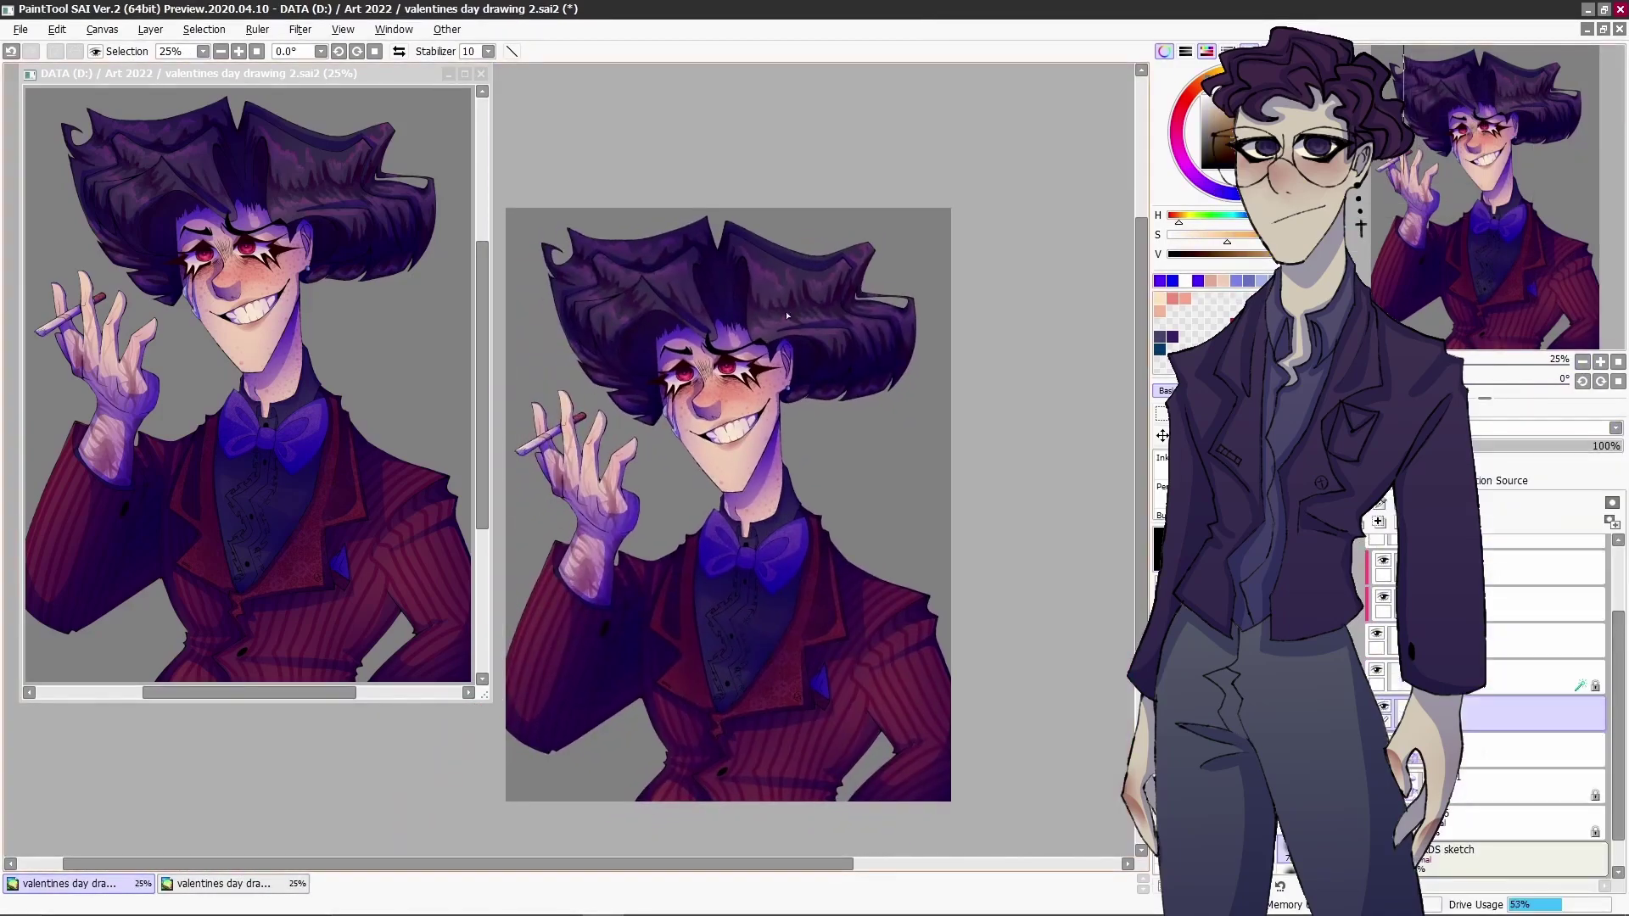
# - Brush a warm red-brown tint over the hair, sleeve, jacket and shirt front
pyautogui.moveTo(586, 284); pyautogui.dragTo(623, 338)
pyautogui.moveTo(713, 391); pyautogui.dragTo(763, 500)
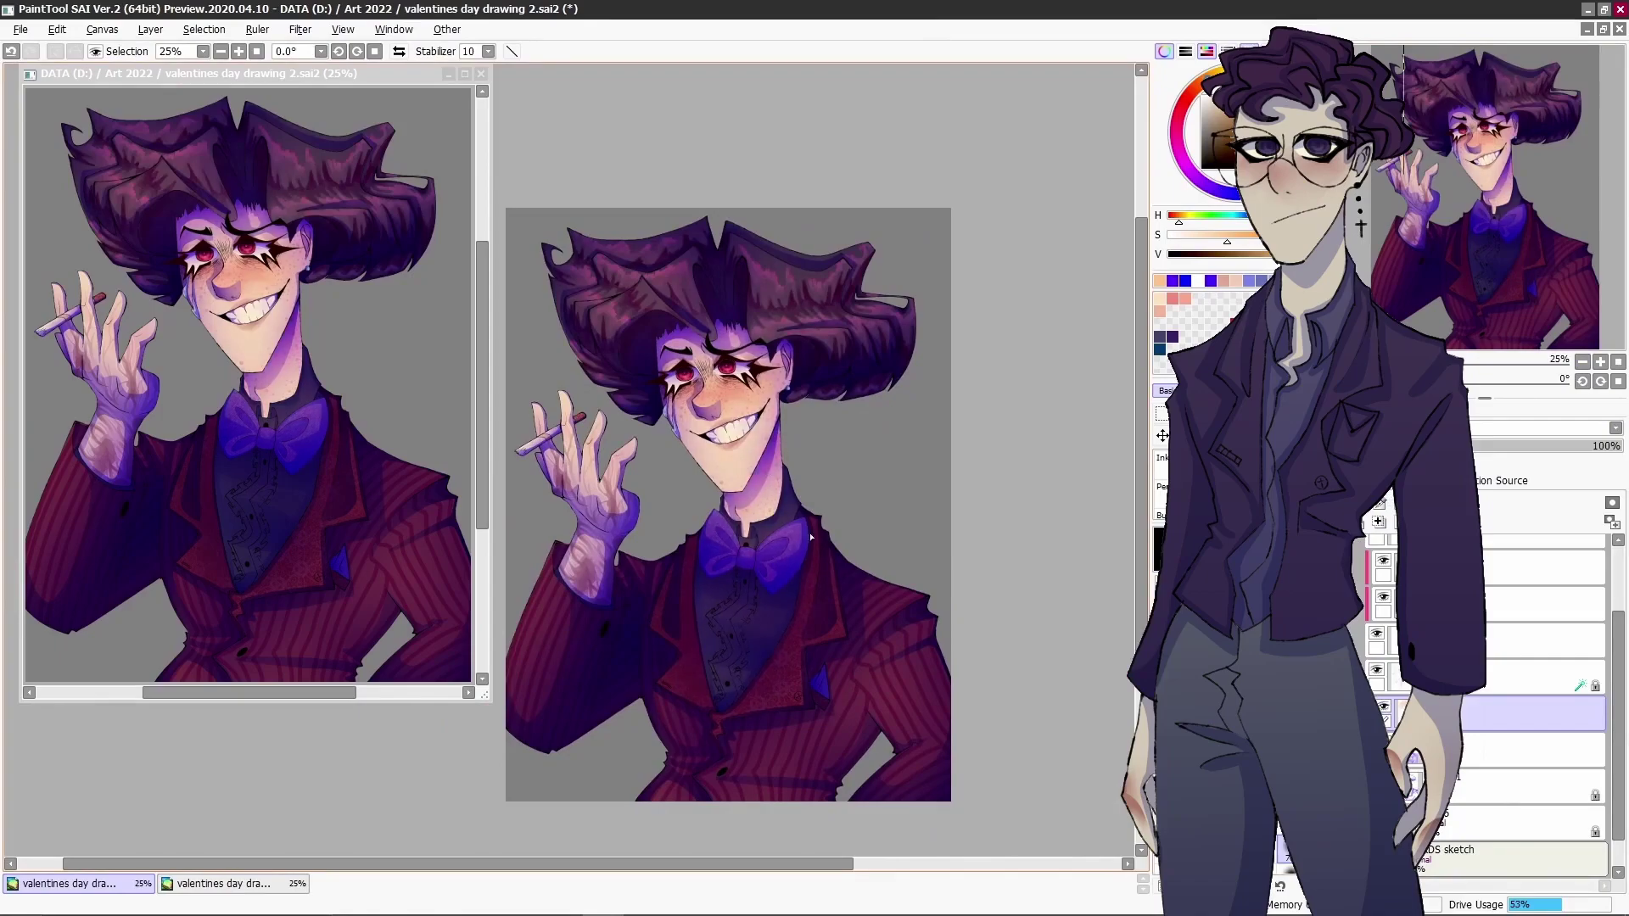
pyautogui.moveTo(577, 458); pyautogui.dragTo(543, 653)
pyautogui.moveTo(724, 700); pyautogui.dragTo(933, 780)
pyautogui.moveTo(728, 588); pyautogui.dragTo(779, 587)
# - Select the raised hand and its wrist on the lighting layer, tracing around the fingers
pyautogui.scroll(3, 567, 487)
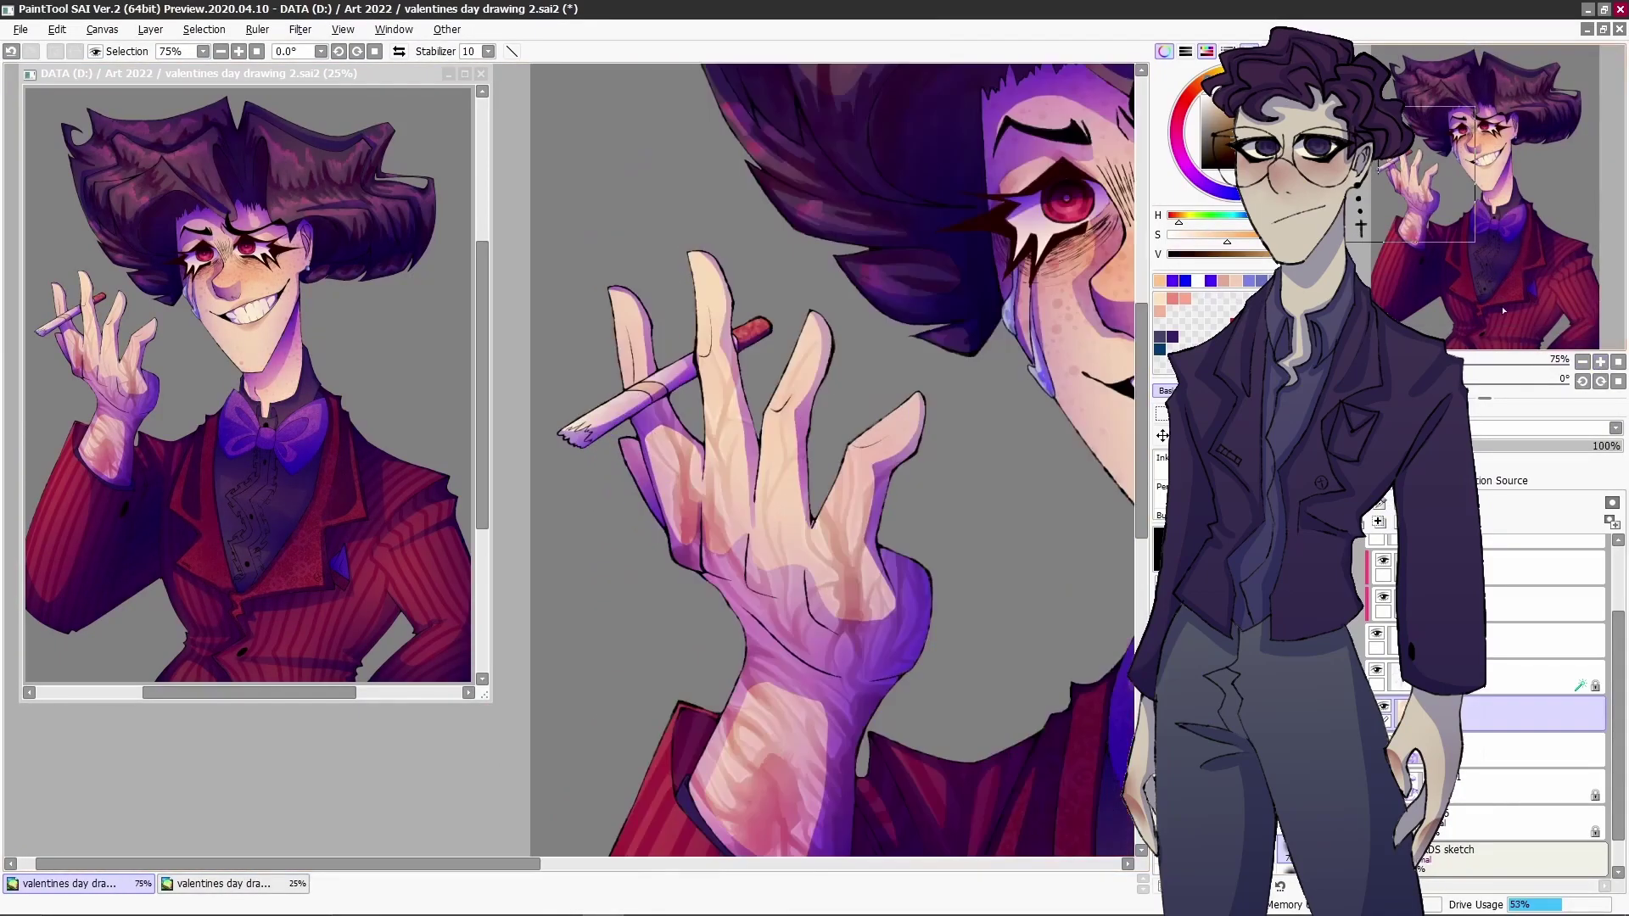
pyautogui.scroll(-1, 566, 486)
pyautogui.moveTo(767, 751)
pyautogui.mouseDown()
pyautogui.moveTo(593, 441)
pyautogui.moveTo(709, 346)
pyautogui.moveTo(742, 399)
pyautogui.mouseUp()
pyautogui.moveTo(626, 352); pyautogui.dragTo(641, 488)
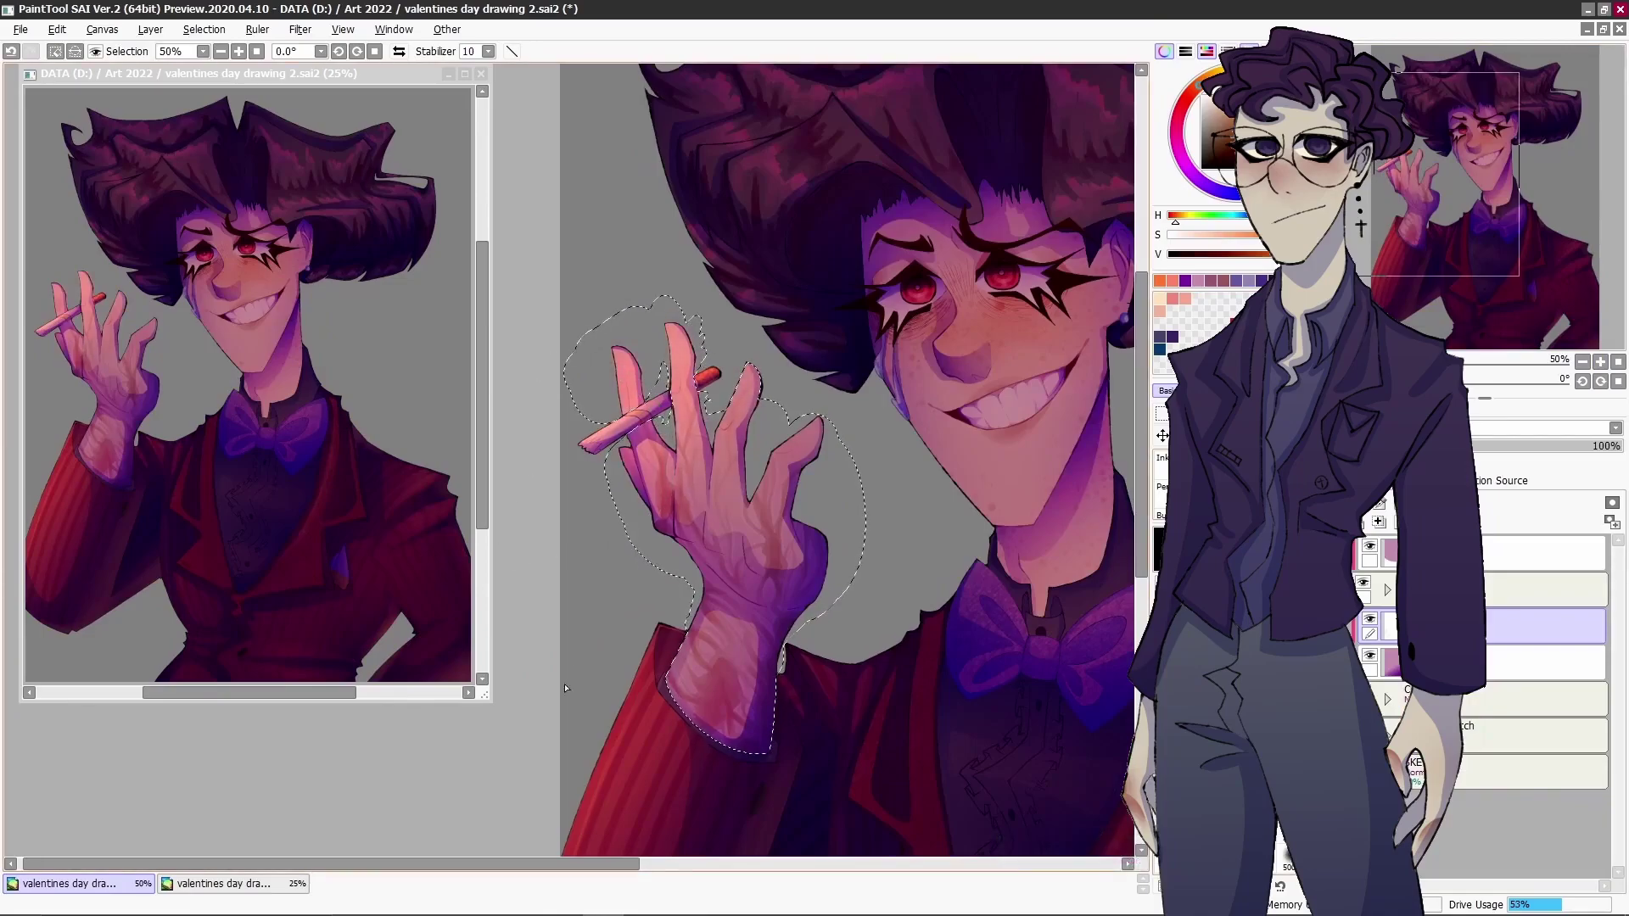
# - Paint warm orange-red light on the selected hand, fingers and wrist
pyautogui.moveTo(679, 721); pyautogui.dragTo(764, 475)
pyautogui.scroll(1, 751, 776)
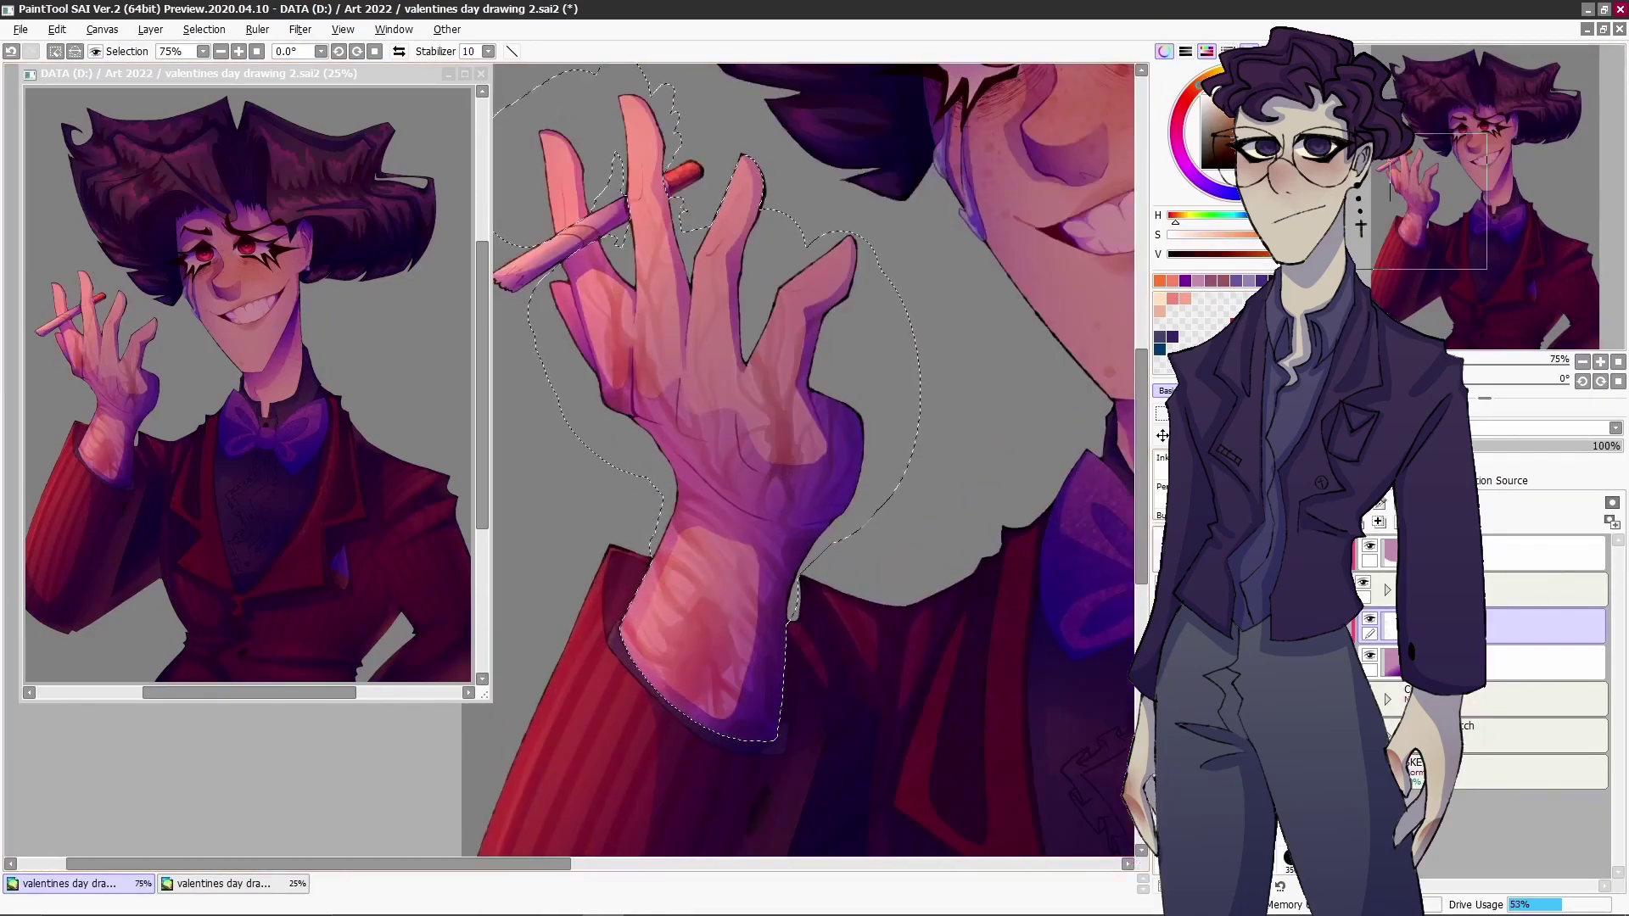
pyautogui.moveTo(800, 586); pyautogui.dragTo(763, 729)
pyautogui.scroll(-3, 1023, 566)
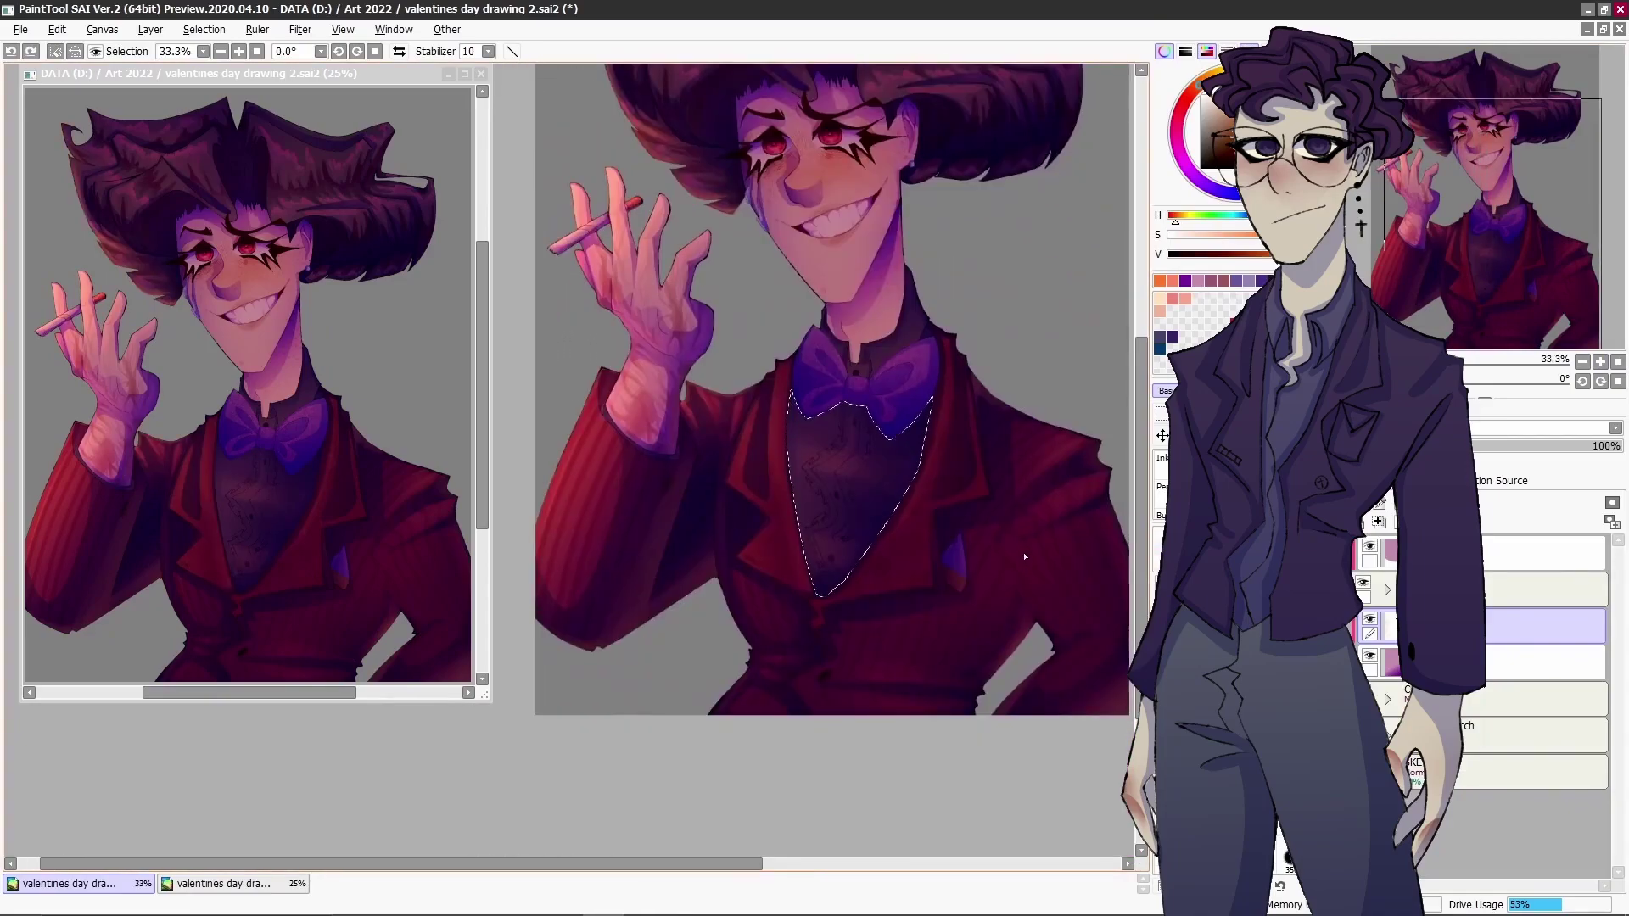
# - Mark the bow tie with a blue fill, undo the fill and select the bow tie's shape
pyautogui.scroll(3, 828, 423)
pyautogui.click(976, 488)
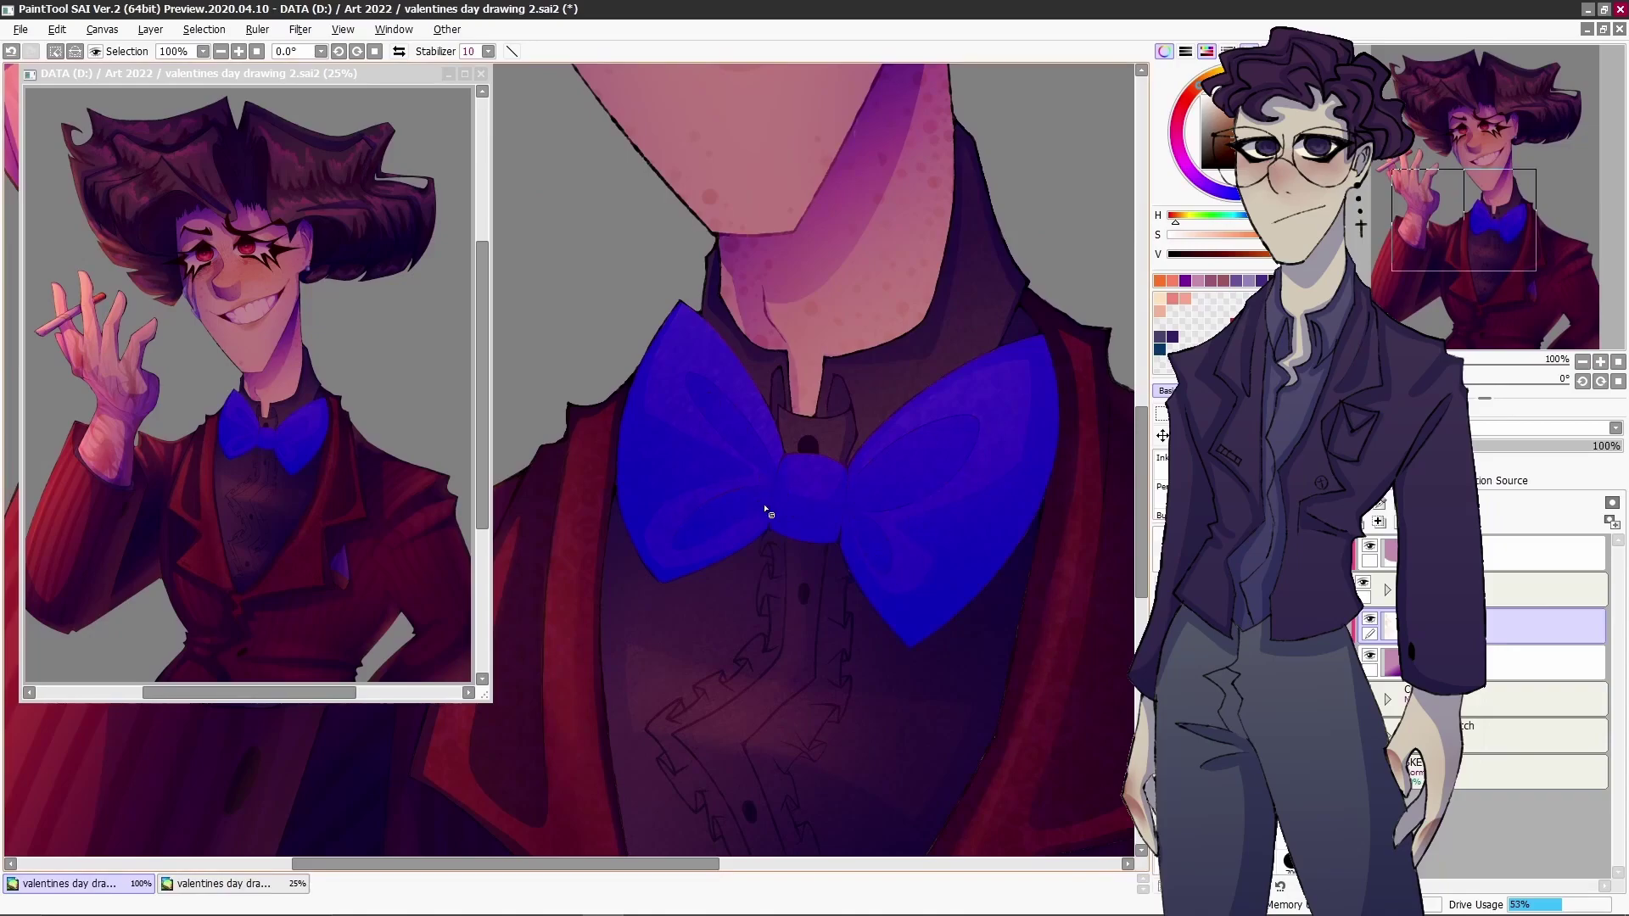
pyautogui.hotkey('ctrl', 'z')
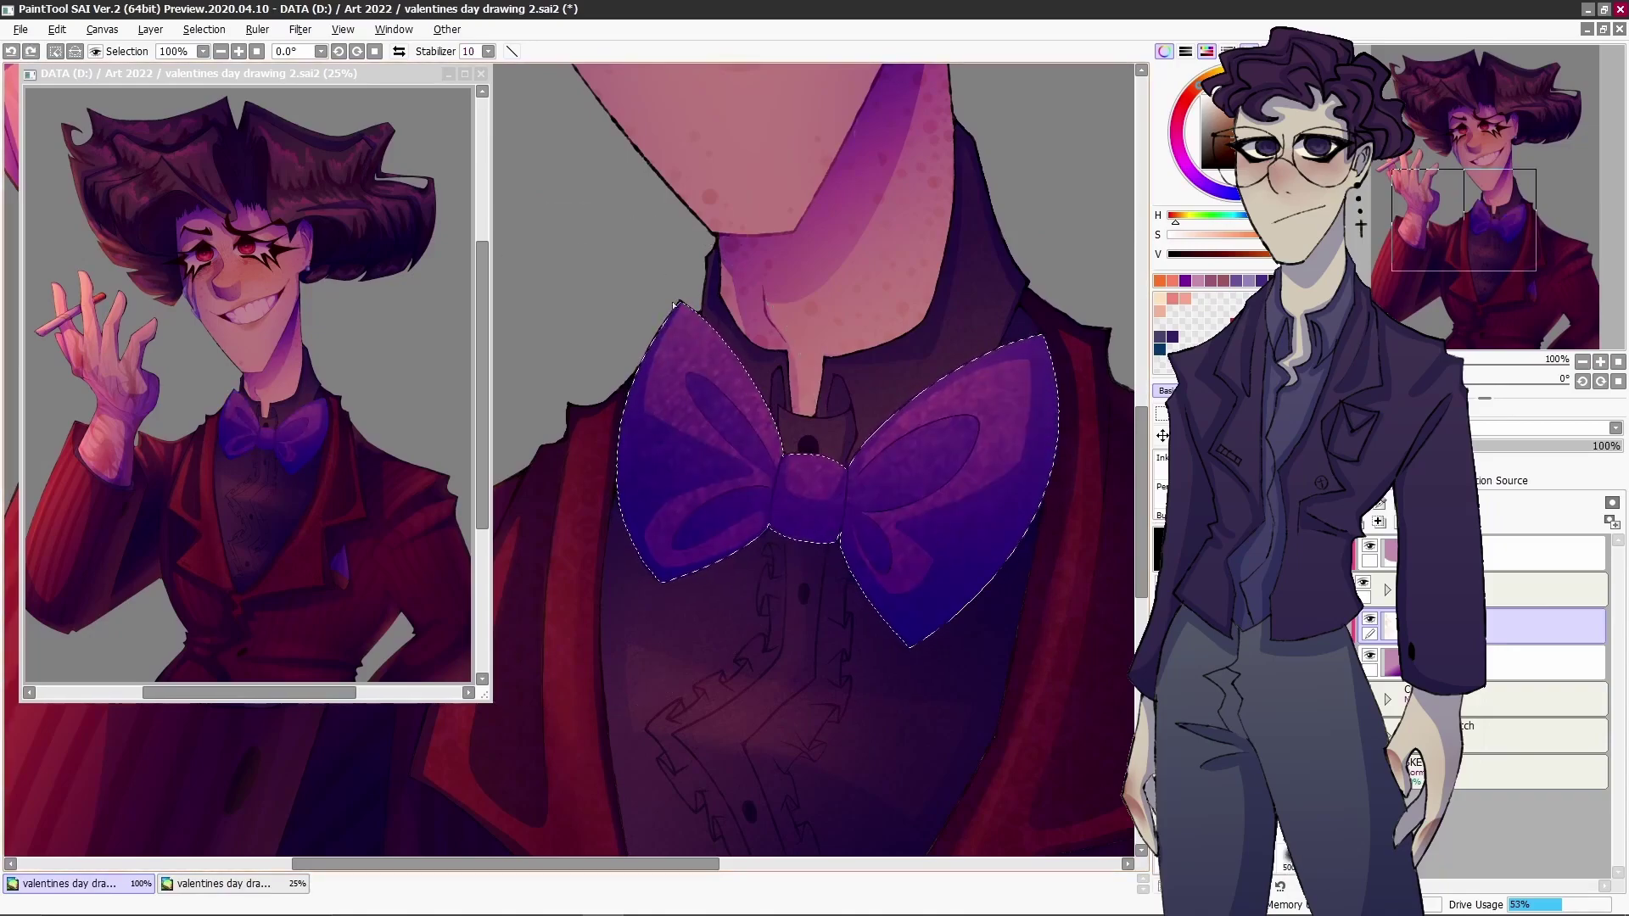
# - Select the face on the lighting layer, tracing loosely outside the chin, jaw and cheek
pyautogui.scroll(2, 772, 509)
pyautogui.scroll(-3, 915, 696)
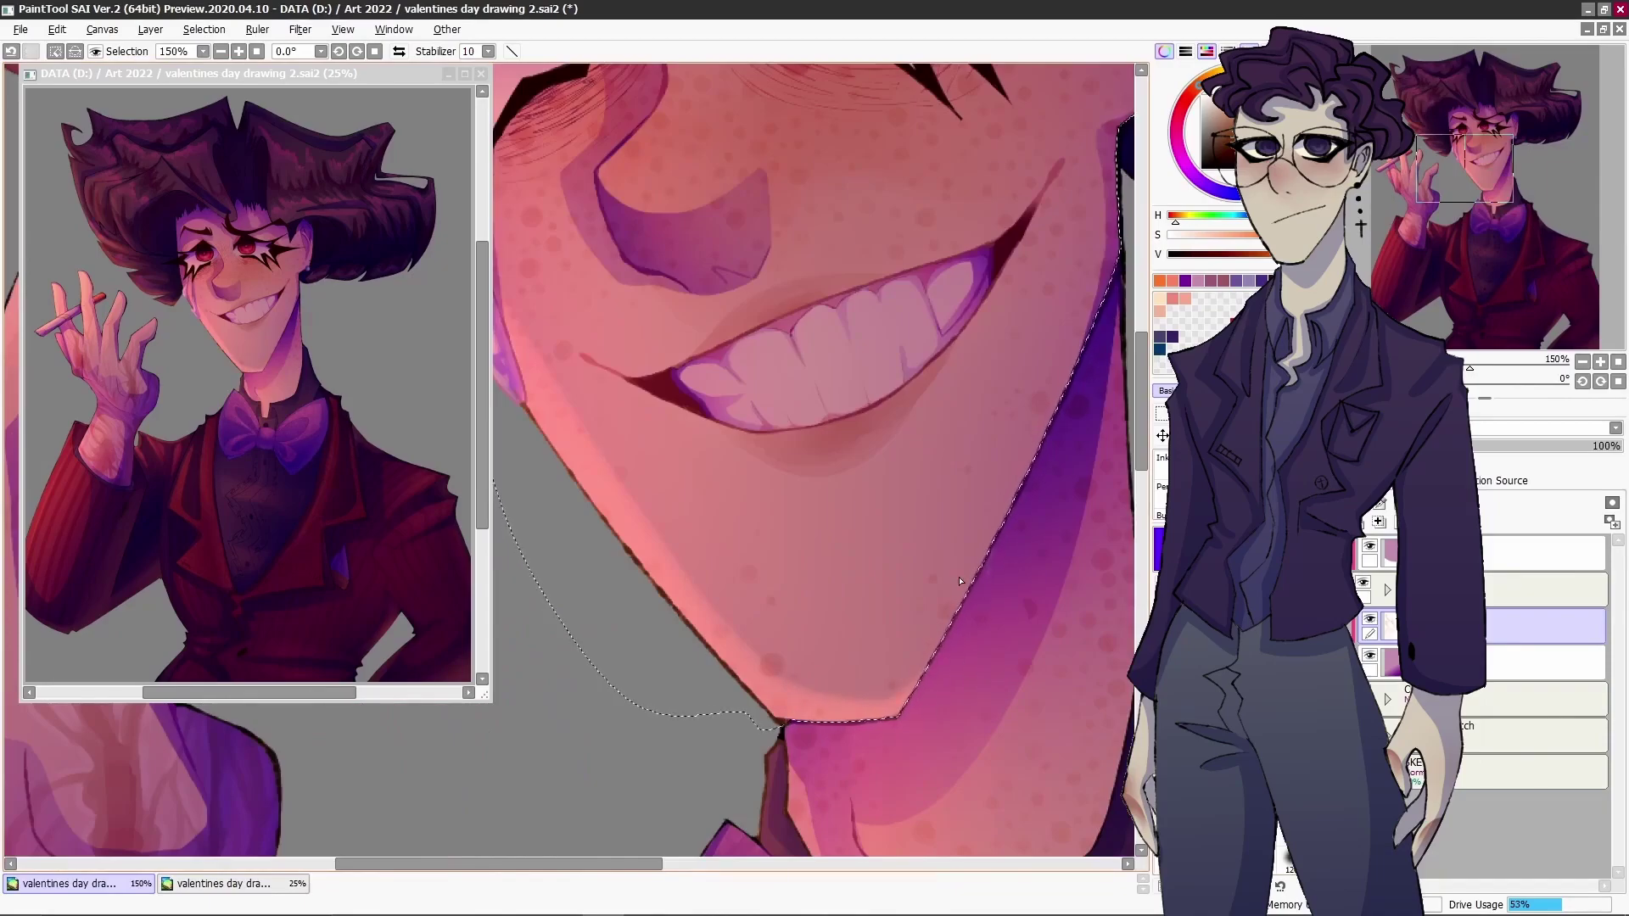
pyautogui.hscroll(-2, 632, 345)
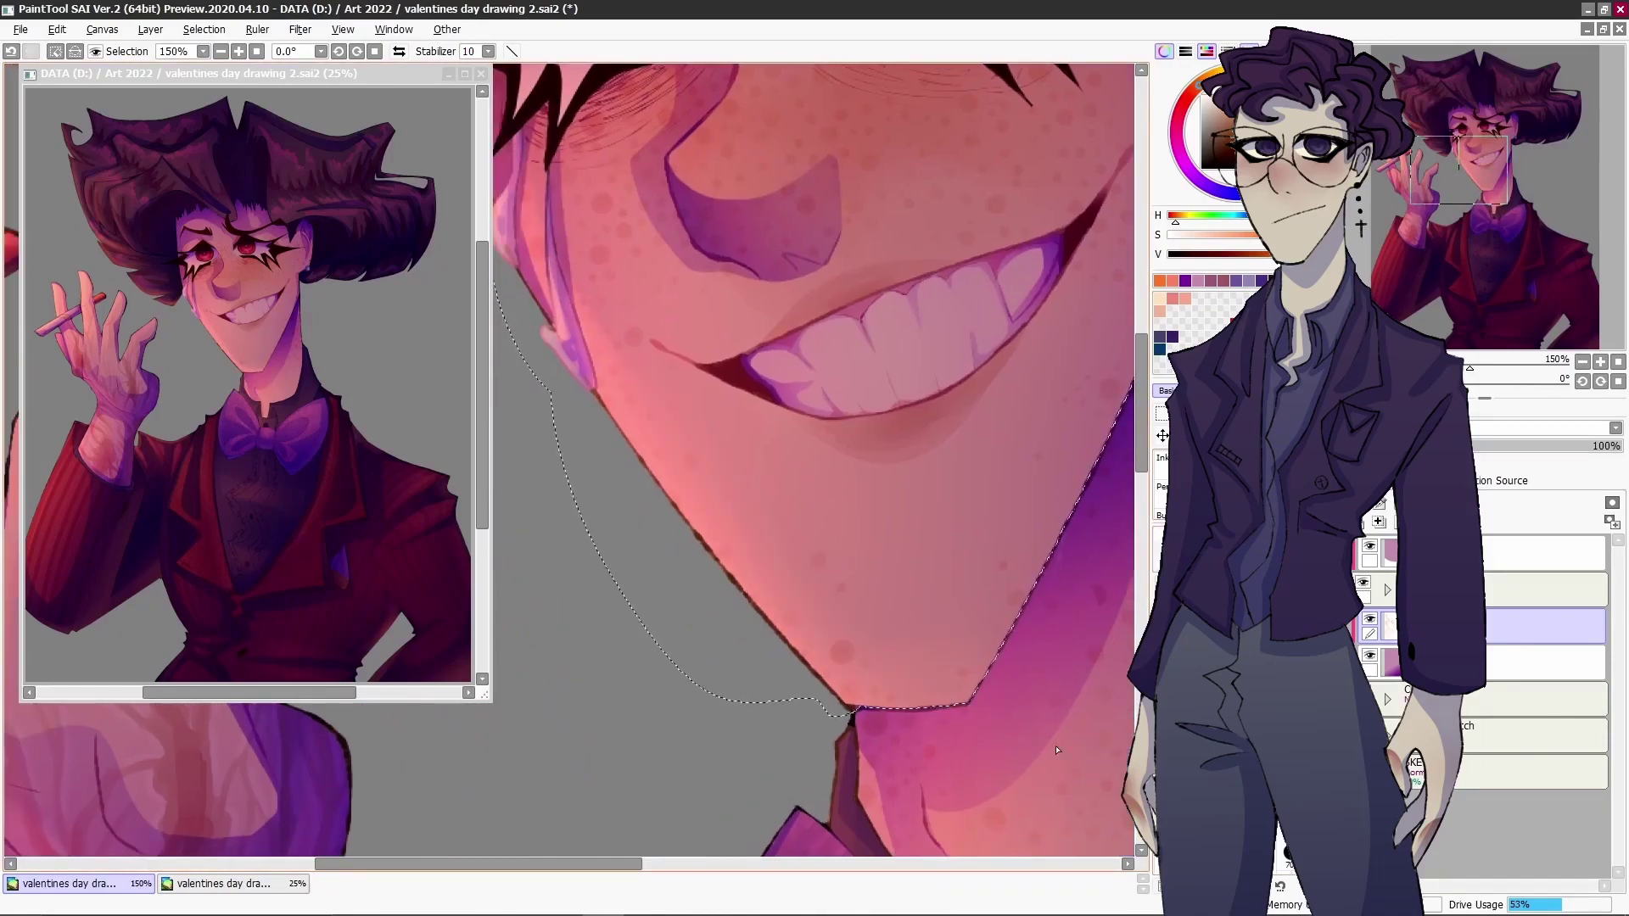
pyautogui.click(837, 635)
pyautogui.scroll(3, 815, 458)
pyautogui.hscroll(-4, 814, 458)
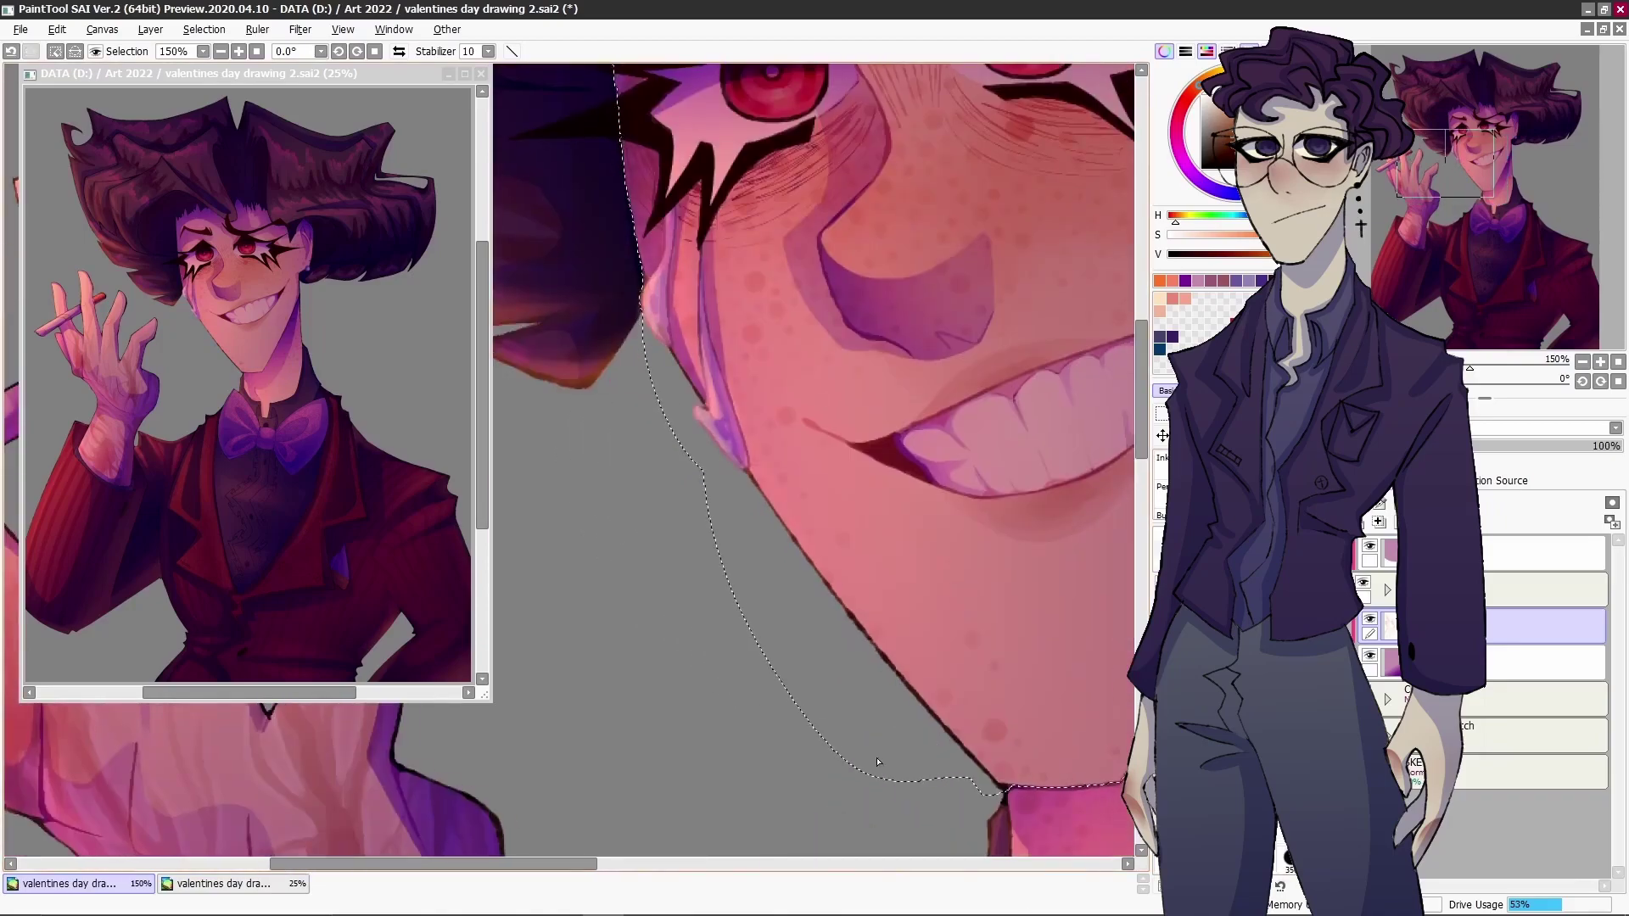
pyautogui.click(569, 459)
pyautogui.moveTo(1470, 367); pyautogui.dragTo(1446, 365)
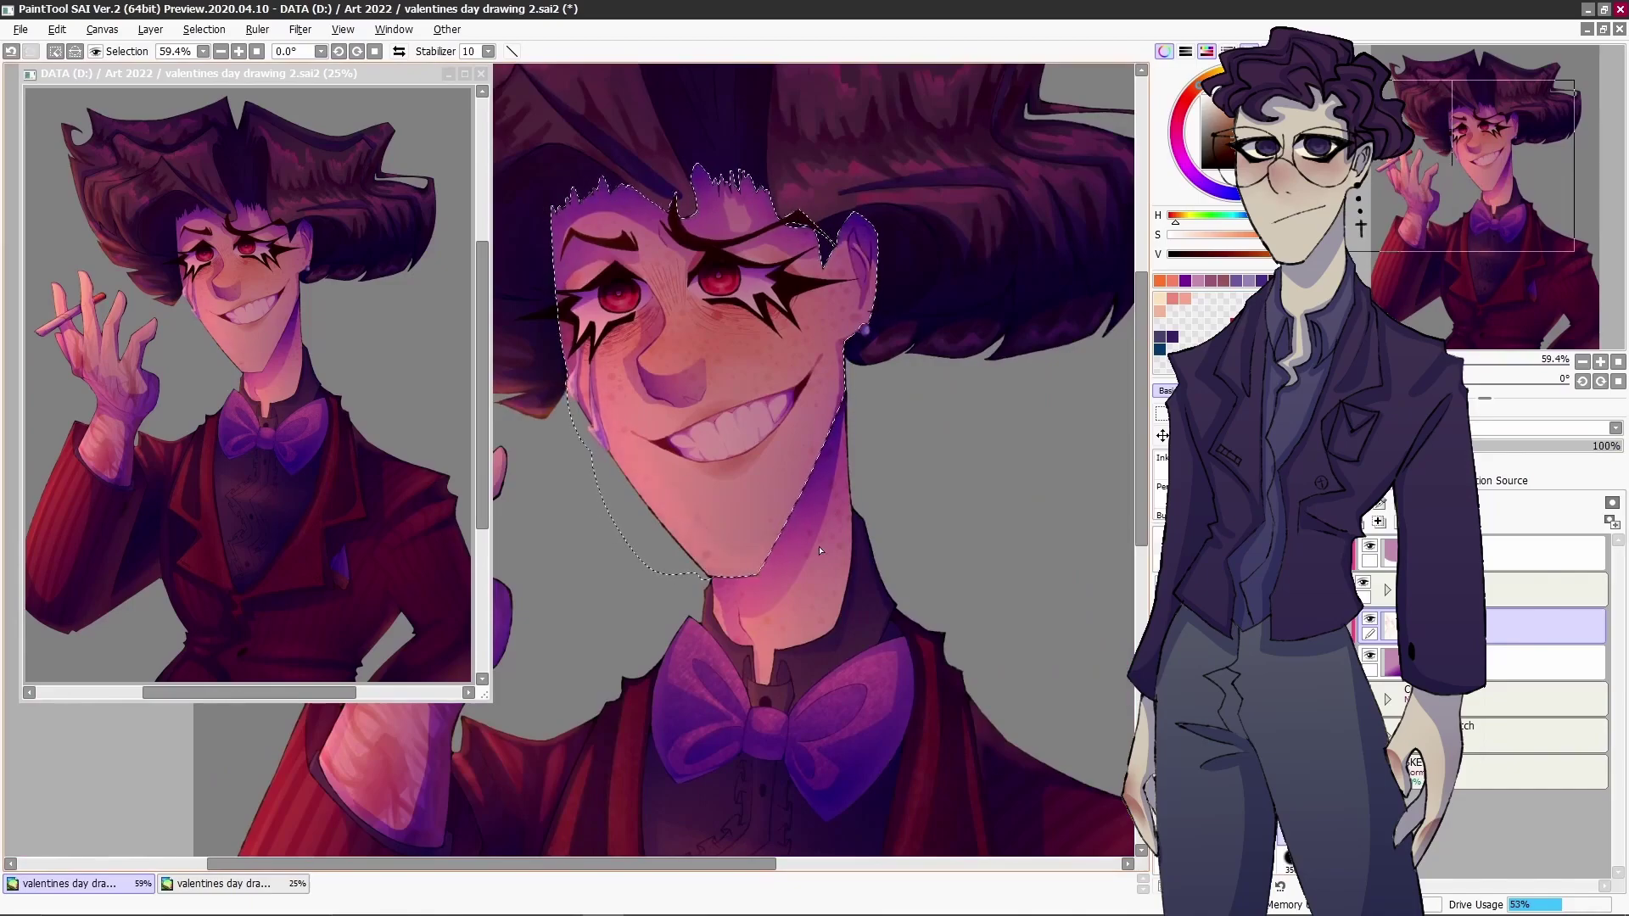
pyautogui.moveTo(1447, 365); pyautogui.dragTo(1514, 366)
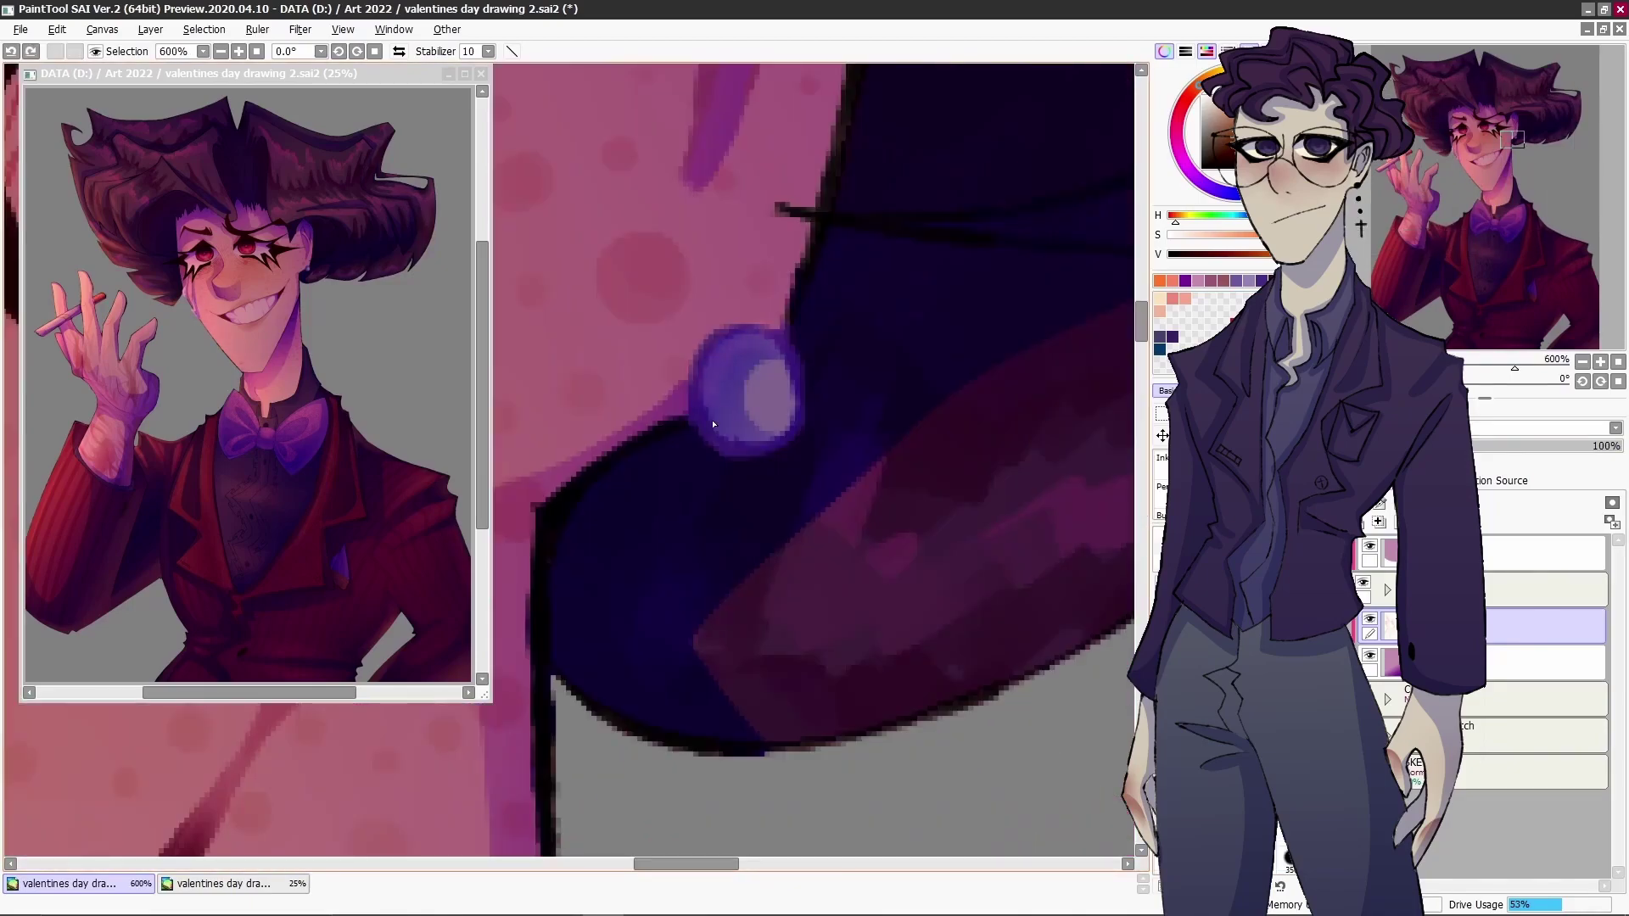
pyautogui.scroll(-10, 985, 385)
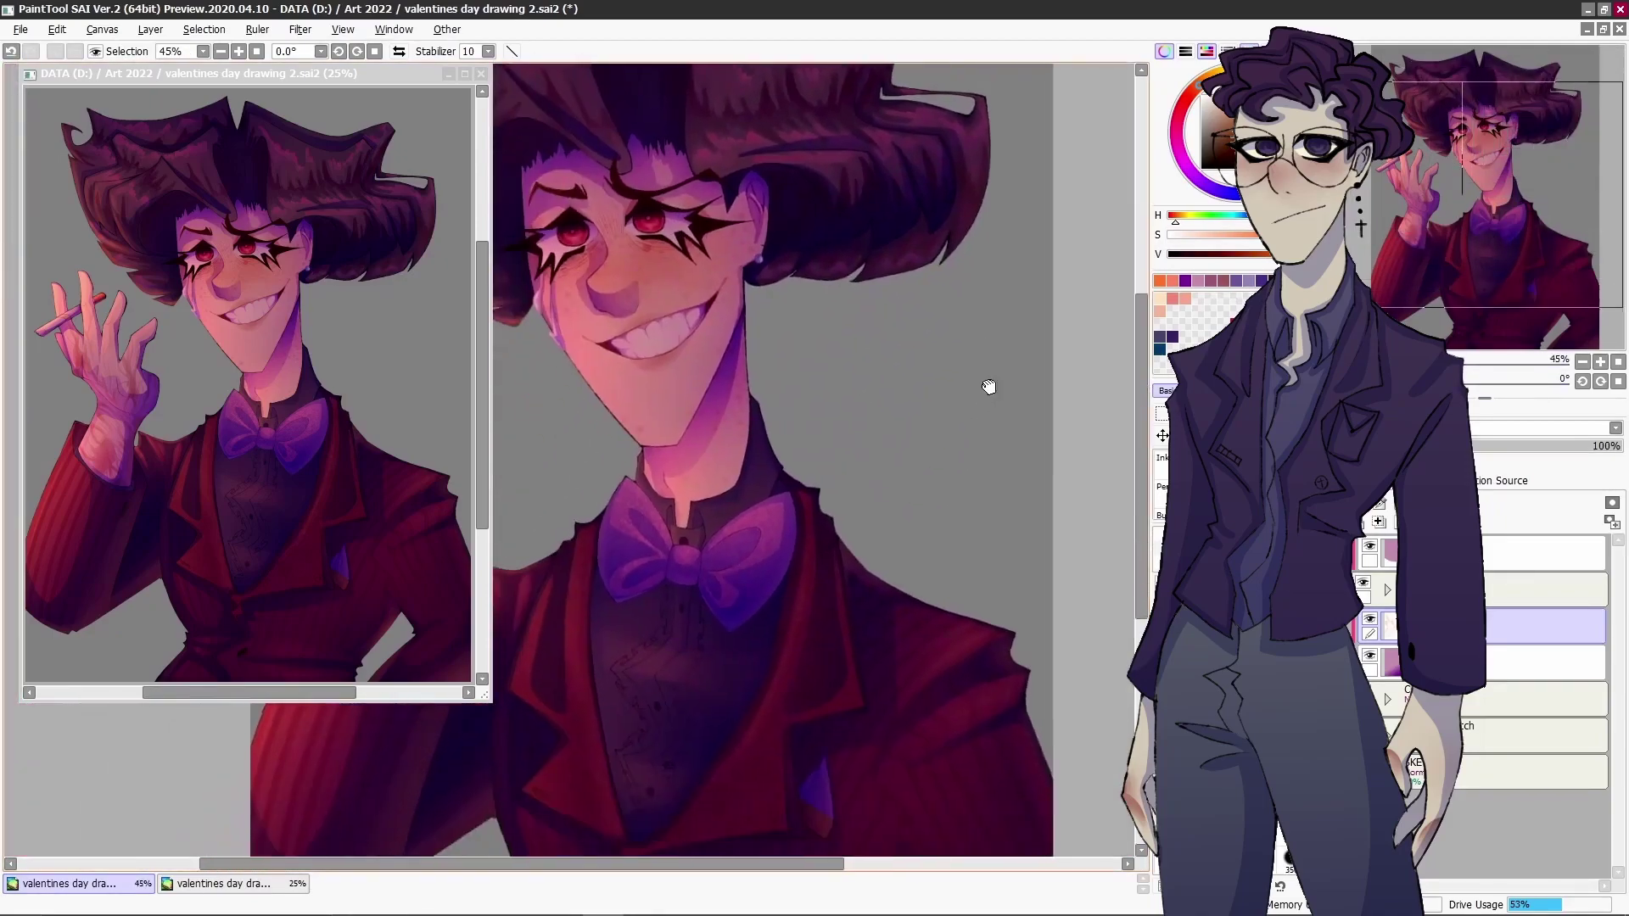
# - Add a new layer on top and paint a soft orange glow at the edges of both irises
pyautogui.click(1387, 590)
pyautogui.click(1535, 663)
pyautogui.scroll(6, 570, 459)
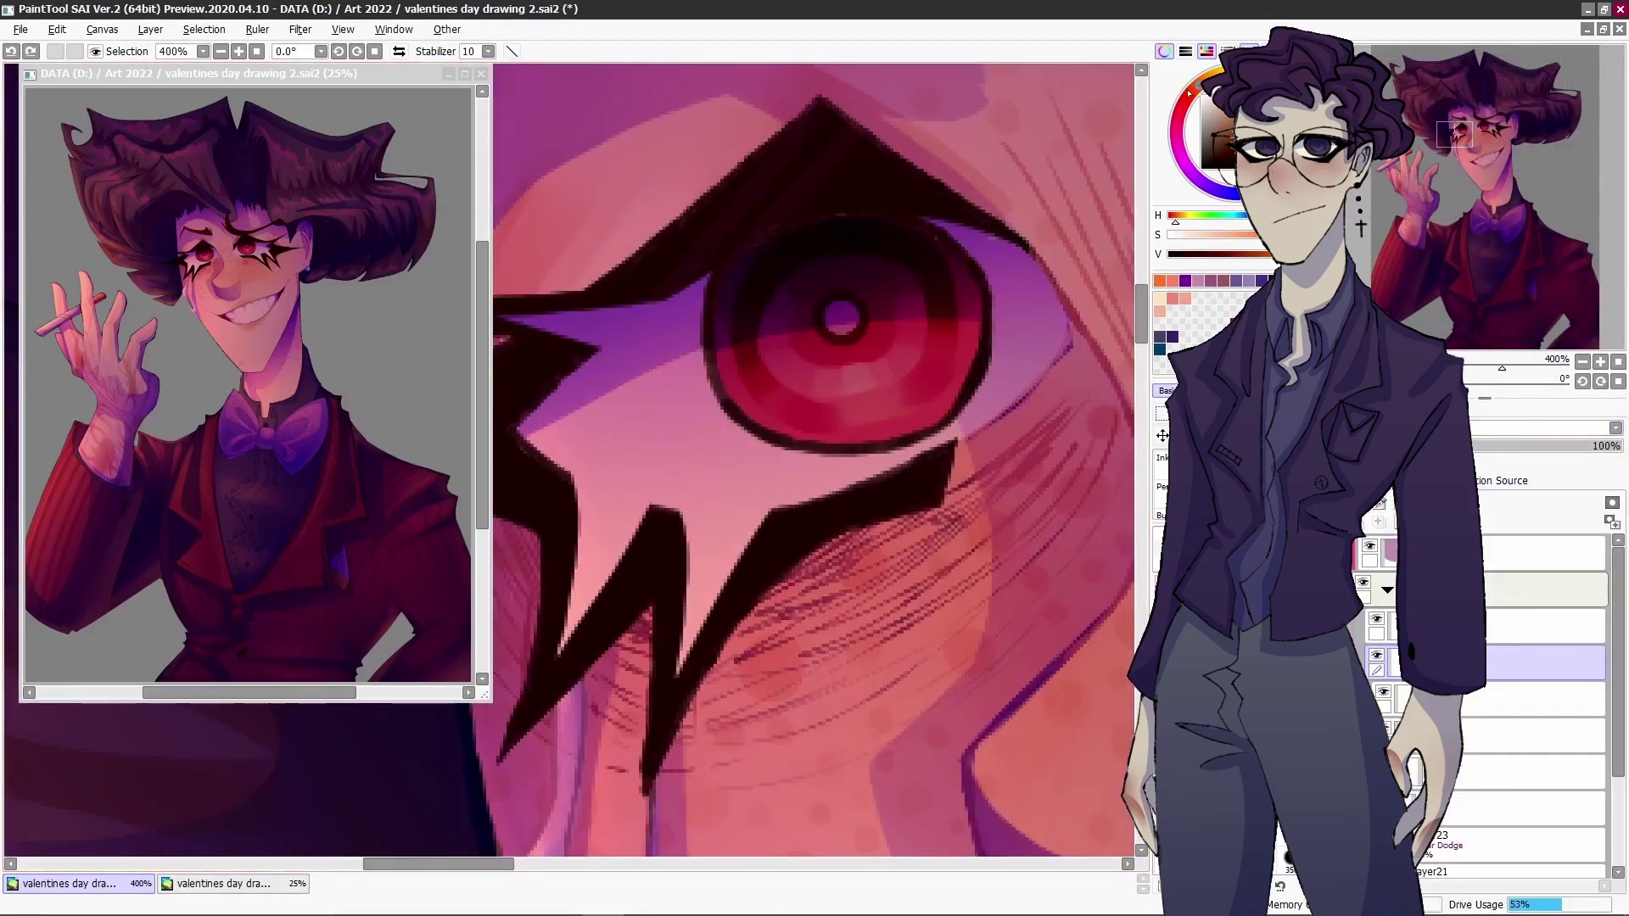
pyautogui.click(1378, 521)
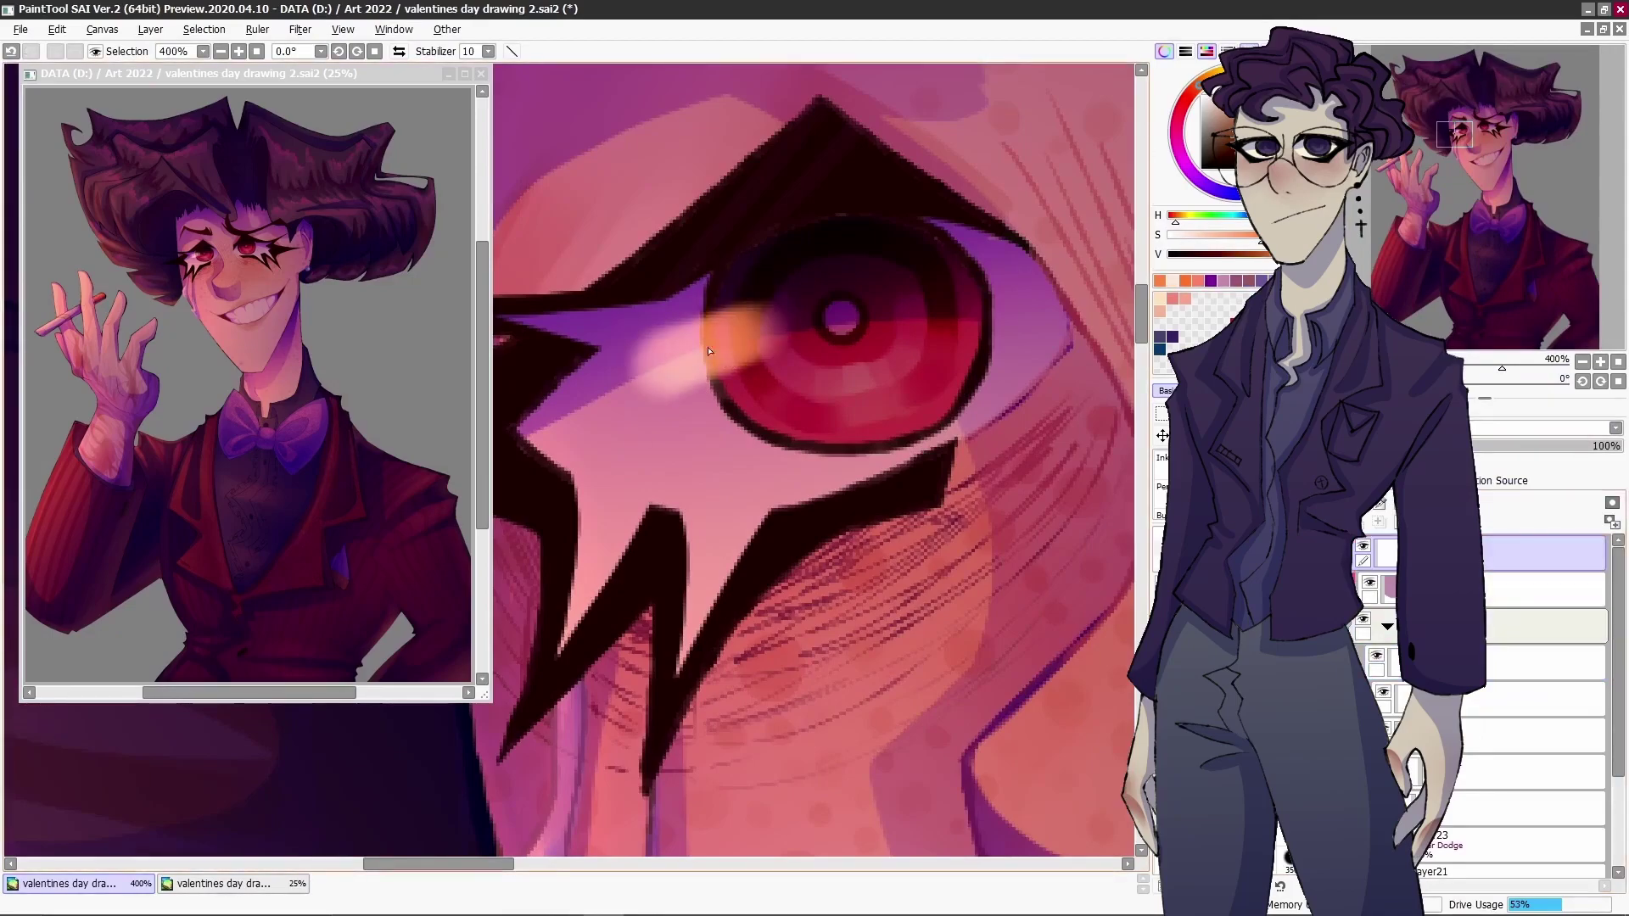
pyautogui.moveTo(757, 399); pyautogui.dragTo(729, 365)
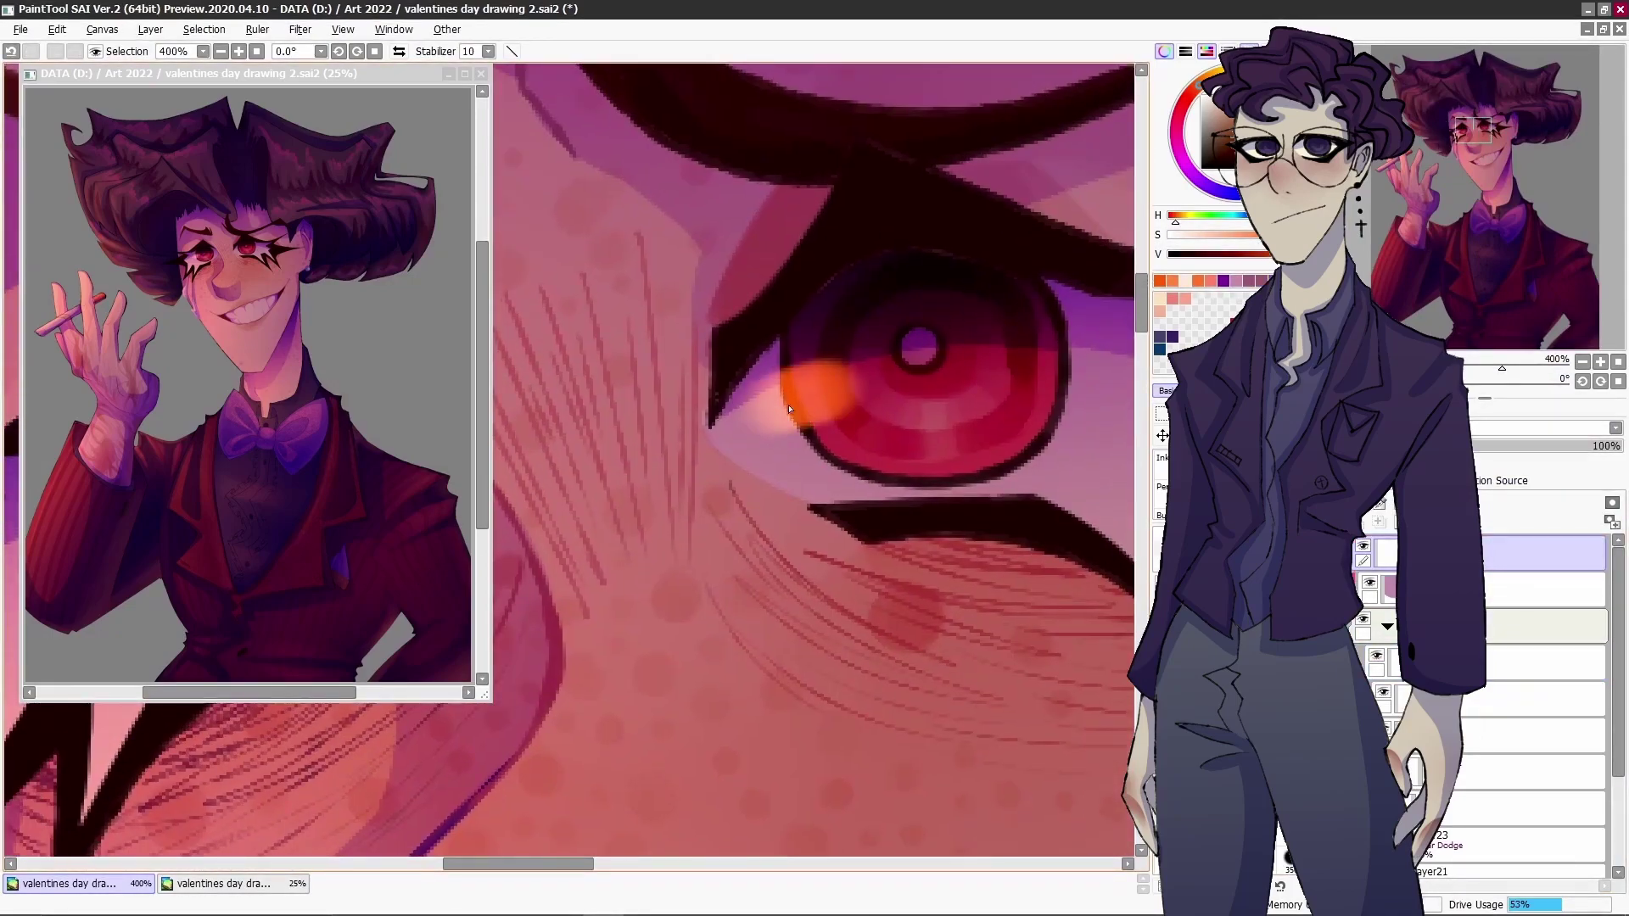
pyautogui.press('h')
pyautogui.press('h')
pyautogui.moveTo(852, 474); pyautogui.dragTo(773, 483)
pyautogui.scroll(-6, 772, 483)
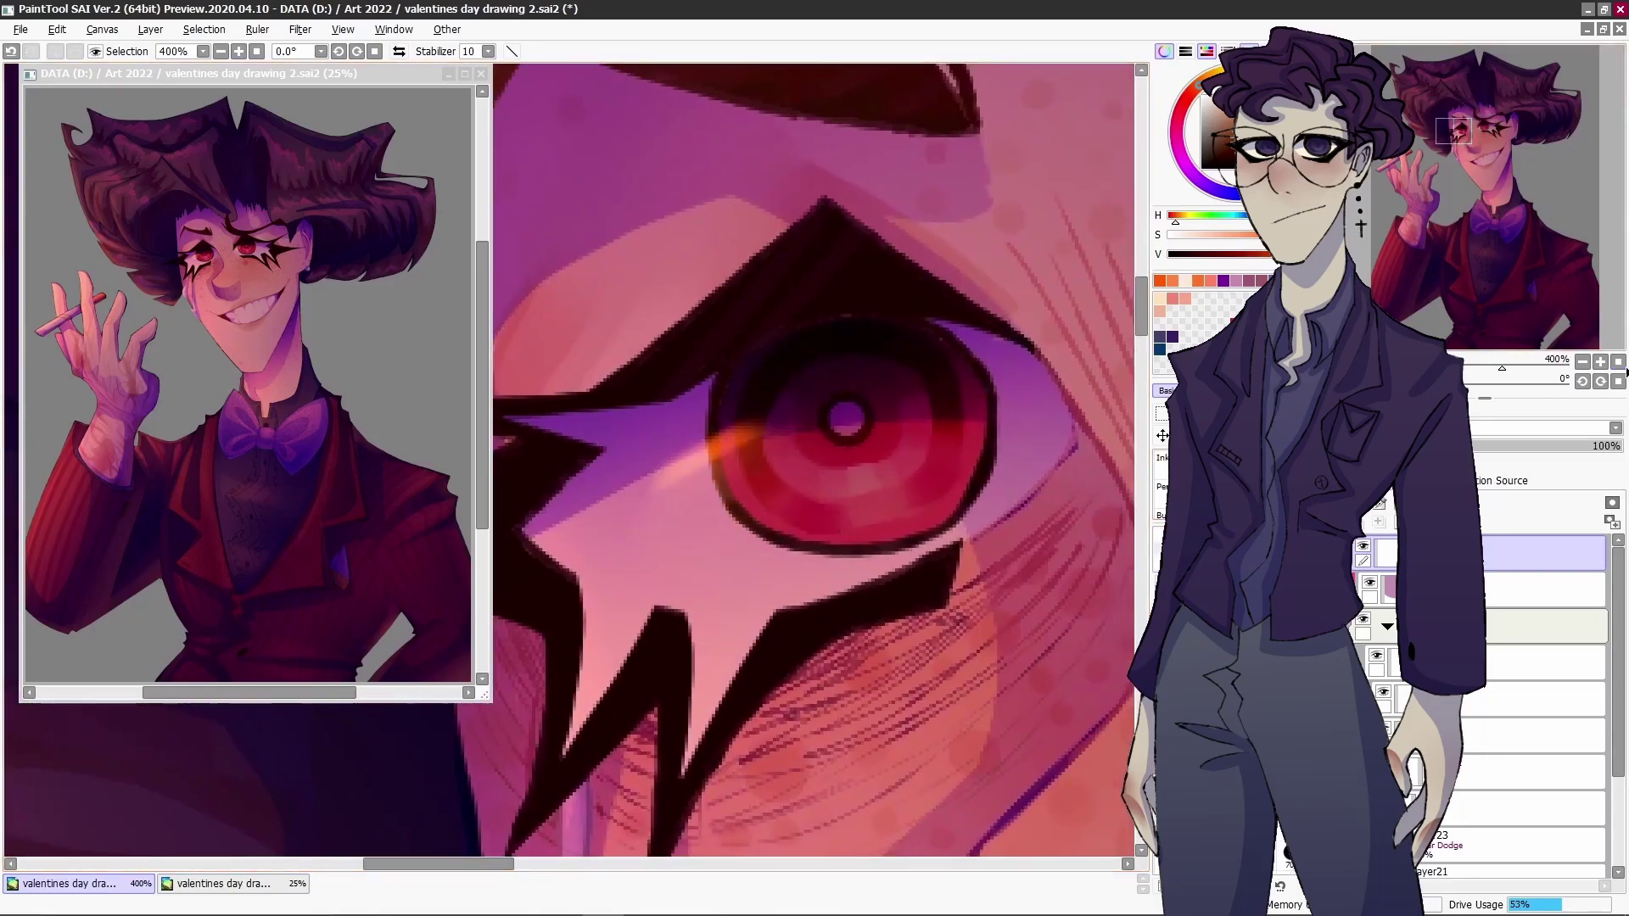
# - Brush a light stroke over the white of the left-hand eye beside the iris
pyautogui.scroll(2, 651, 301)
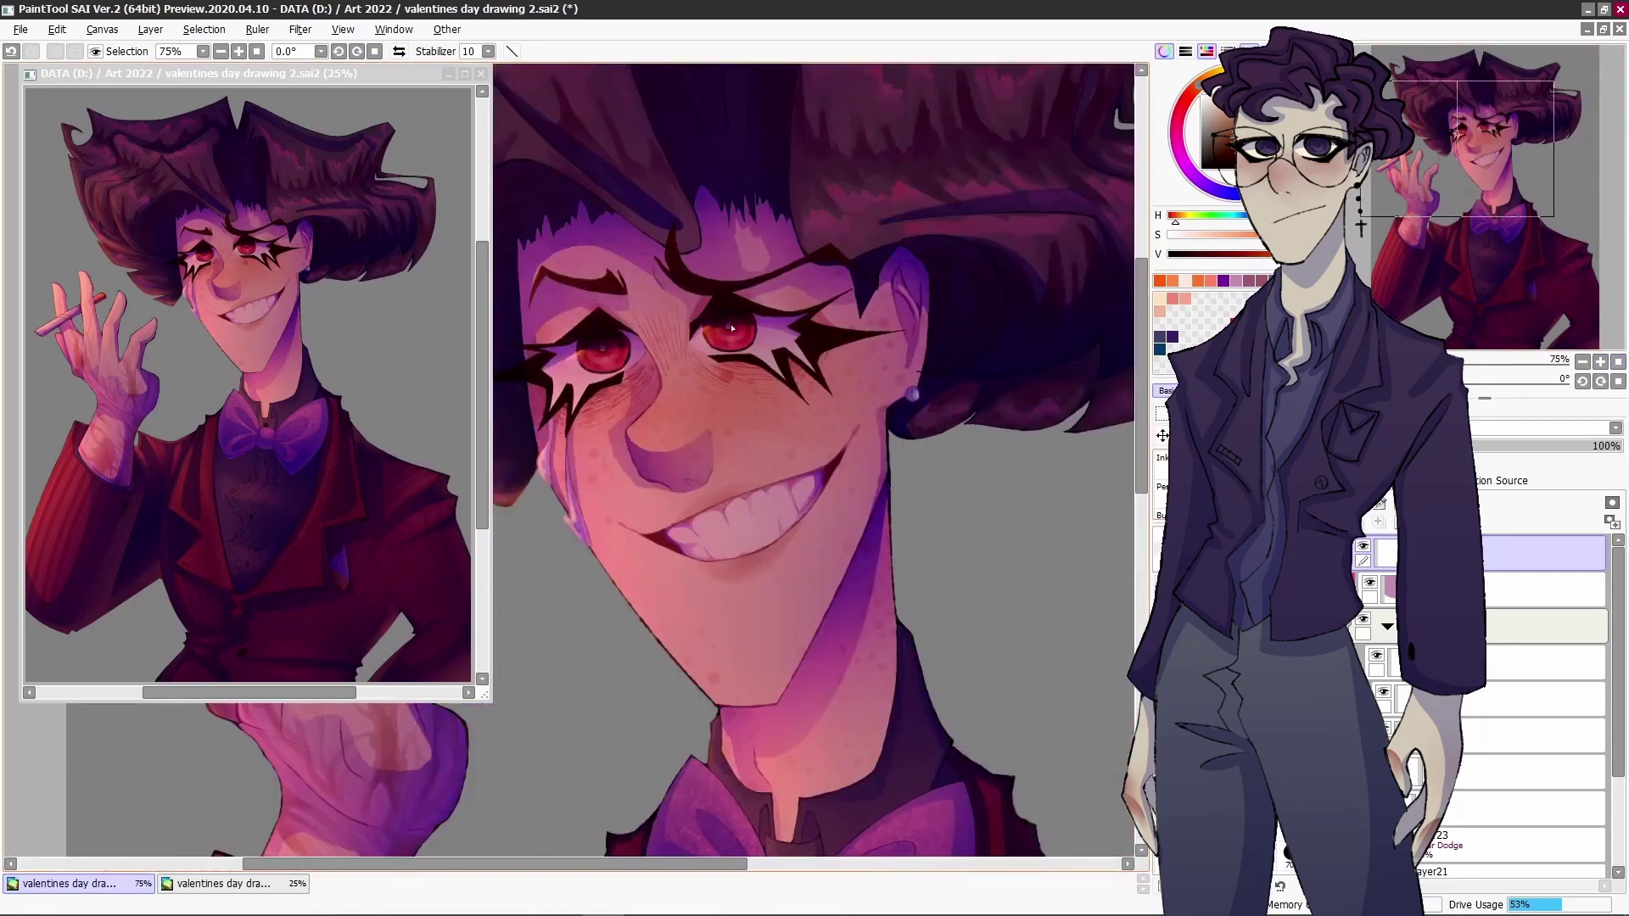
pyautogui.scroll(4, 770, 420)
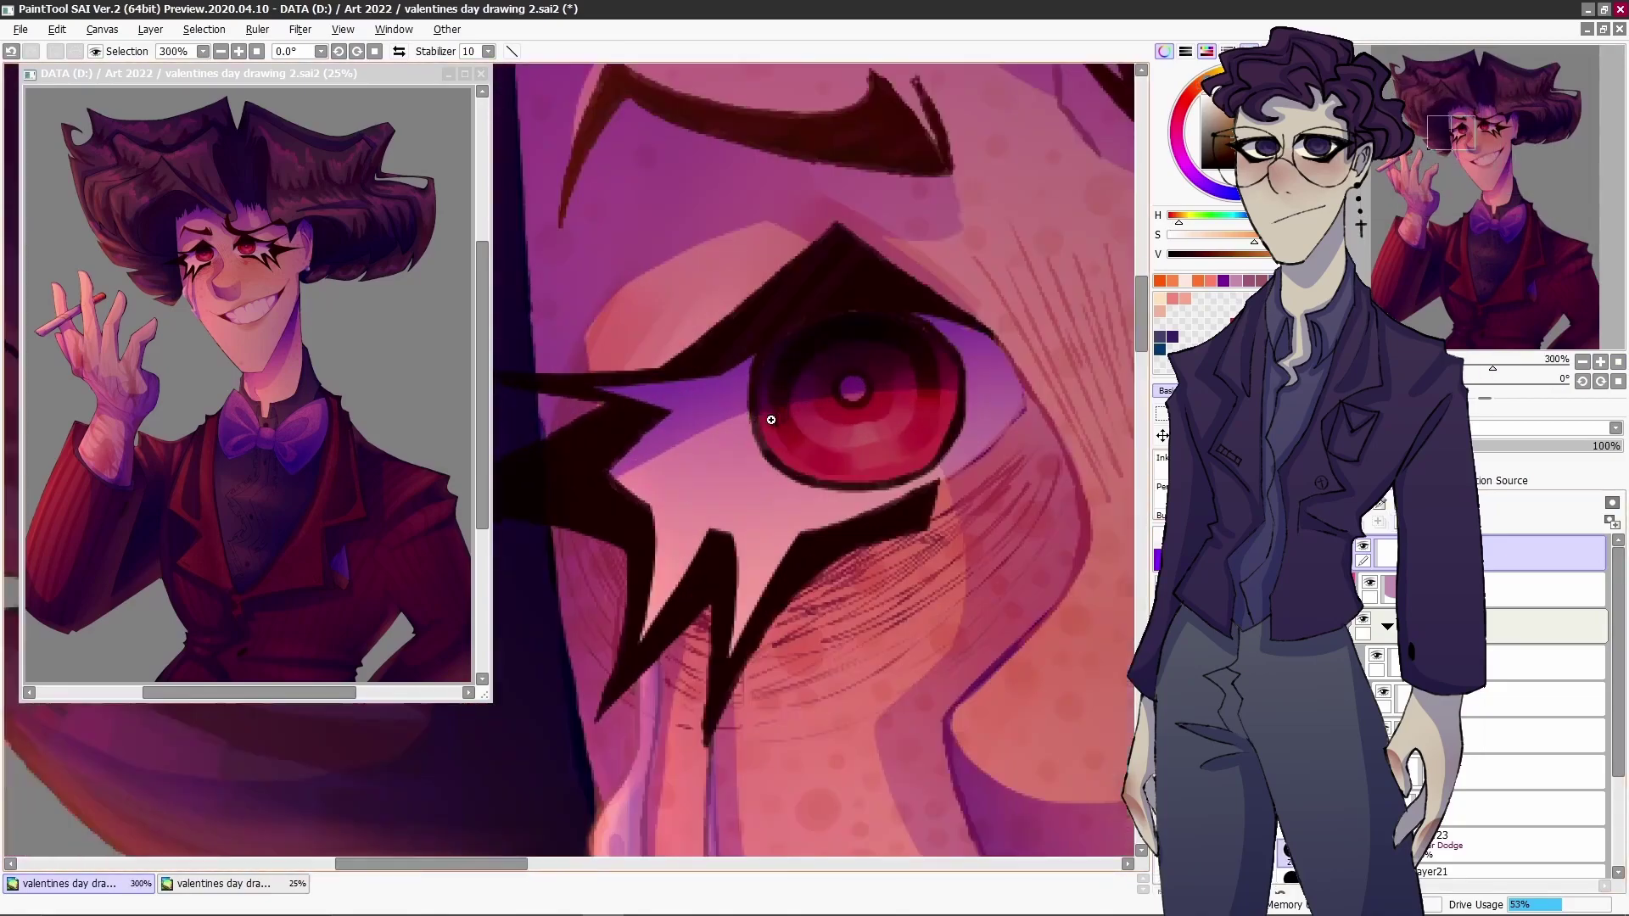
pyautogui.moveTo(731, 417)
pyautogui.mouseDown()
pyautogui.moveTo(789, 405)
pyautogui.moveTo(768, 594)
pyautogui.moveTo(857, 435)
pyautogui.moveTo(680, 546)
pyautogui.moveTo(662, 526)
pyautogui.moveTo(708, 502)
pyautogui.mouseUp()
pyautogui.scroll(-5, 713, 506)
pyautogui.scroll(2, 745, 466)
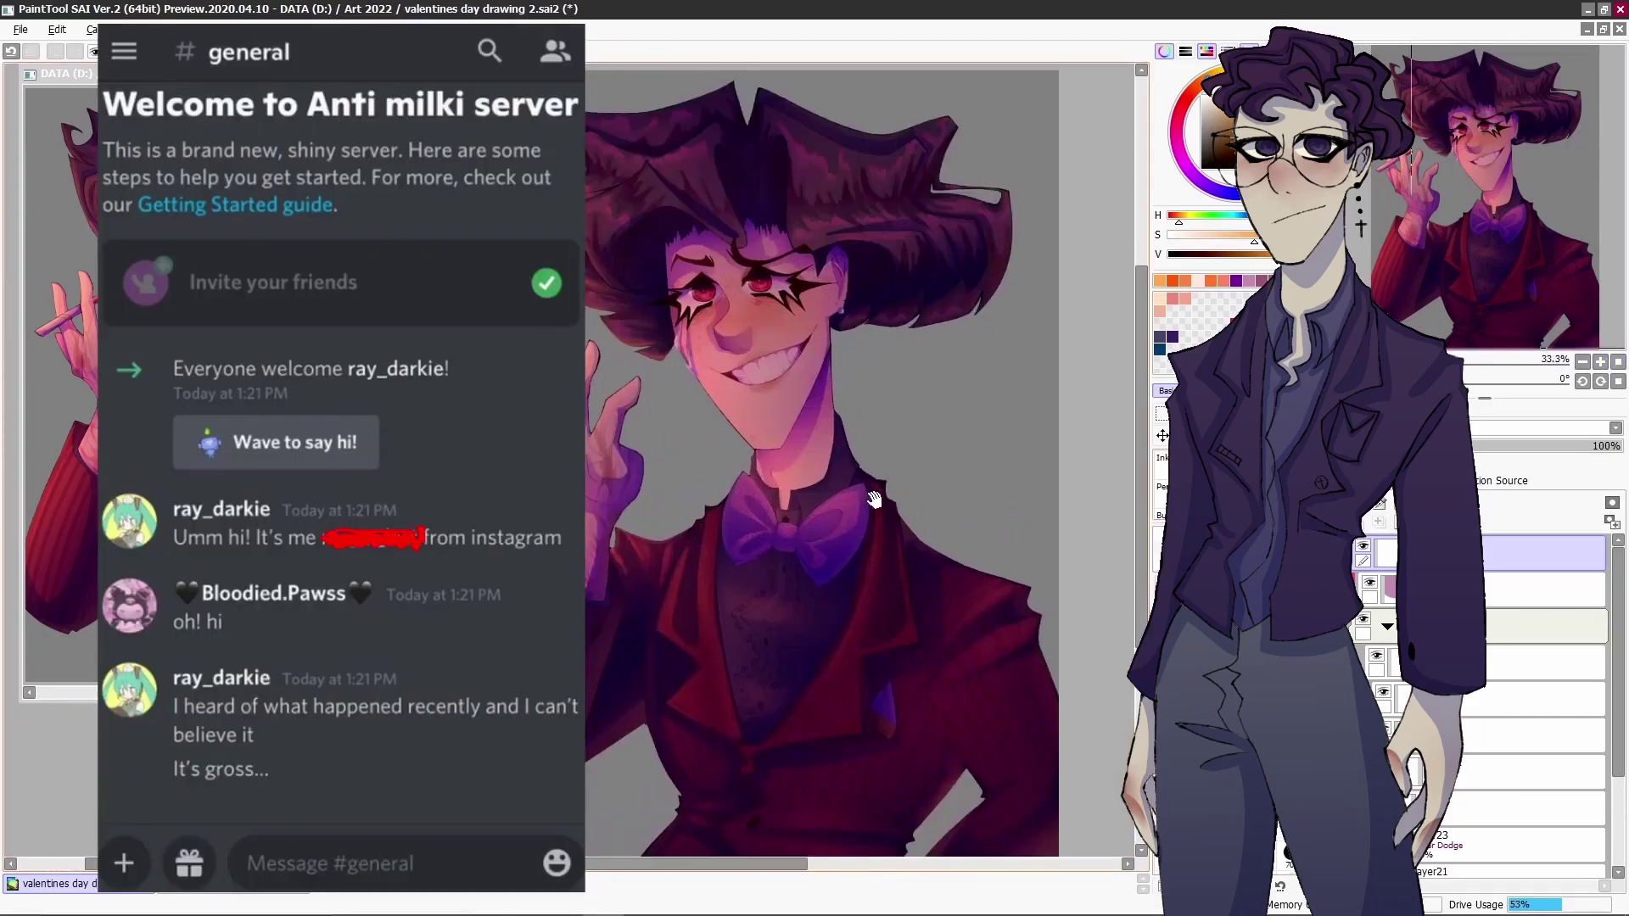
pyautogui.moveTo(848, 551); pyautogui.dragTo(922, 502)
pyautogui.scroll(1, 922, 503)
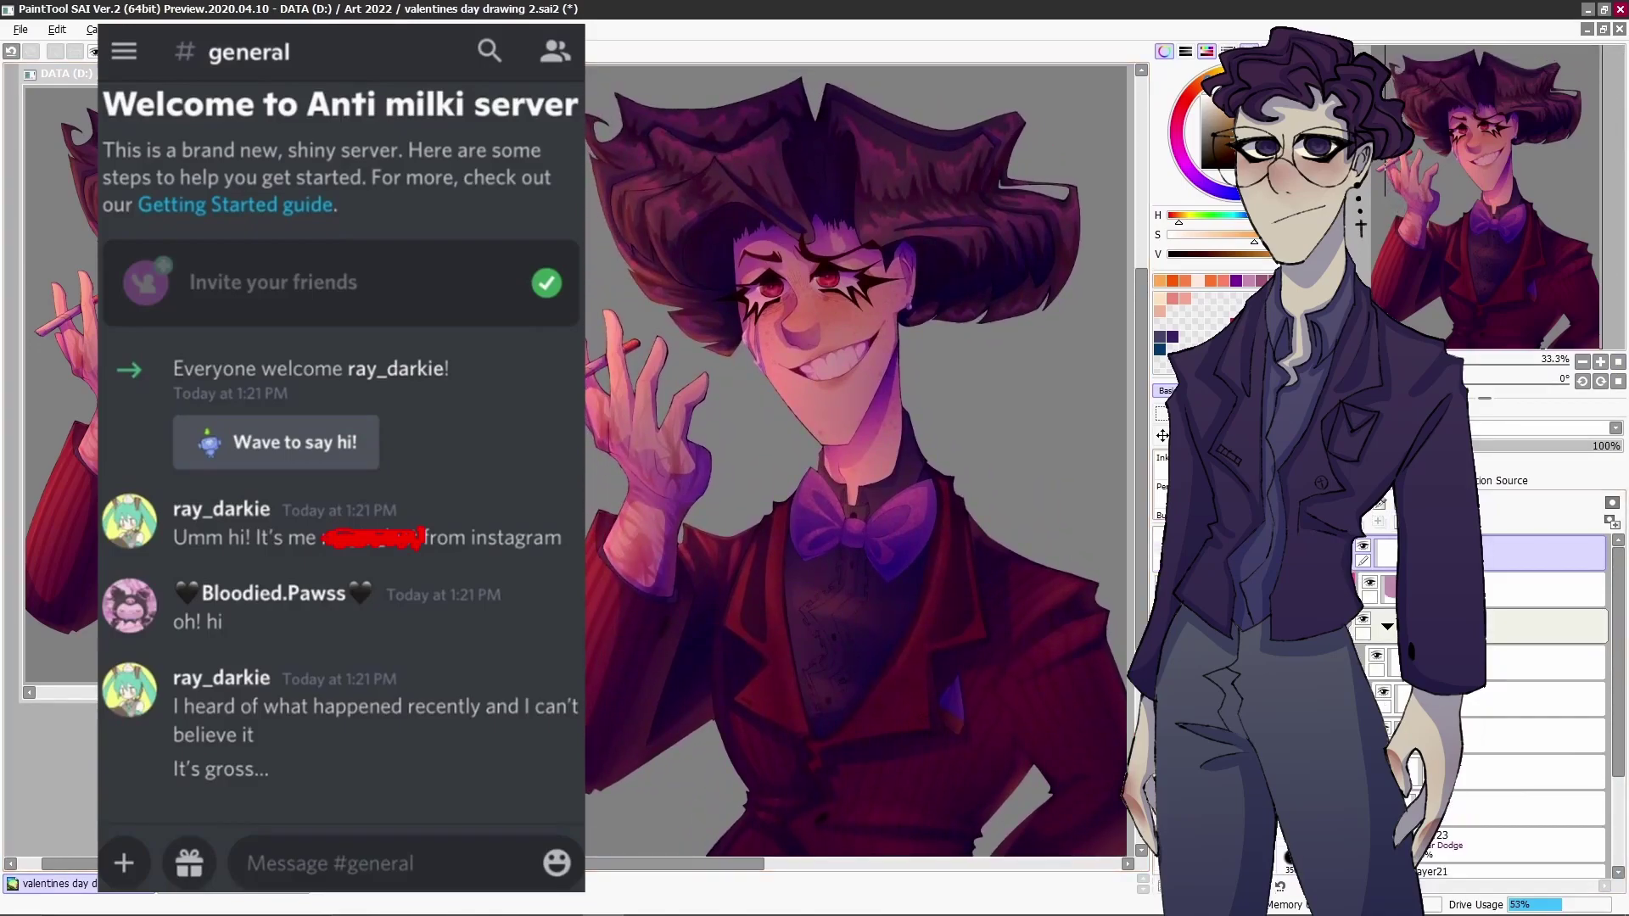
pyautogui.moveTo(560, 386); pyautogui.dragTo(586, 365)
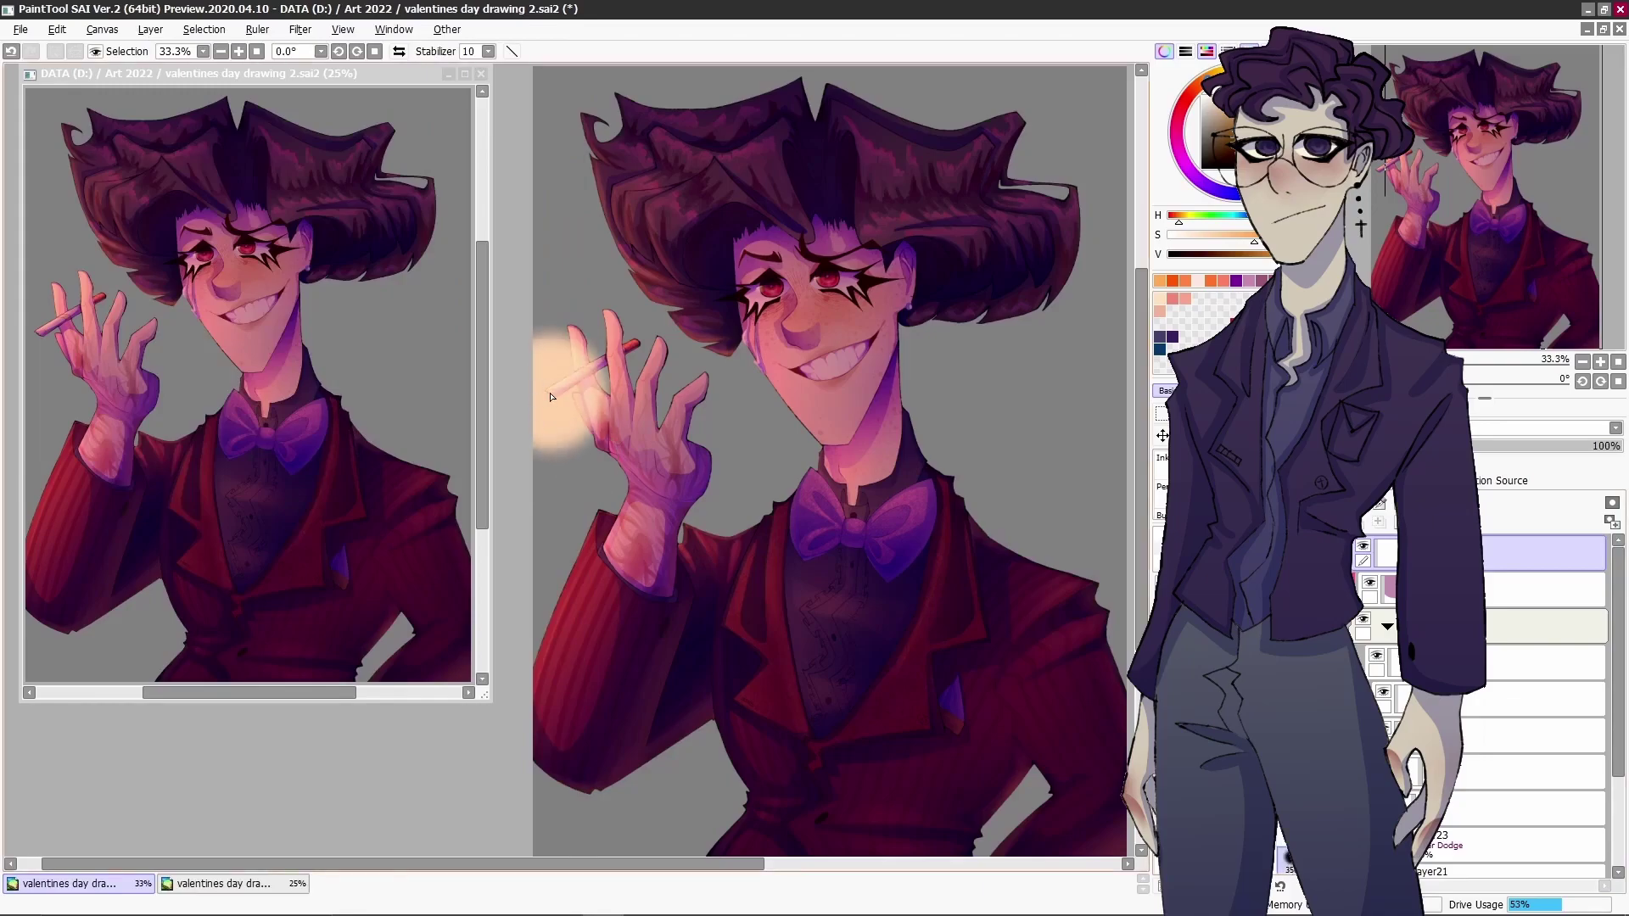
pyautogui.press('[')
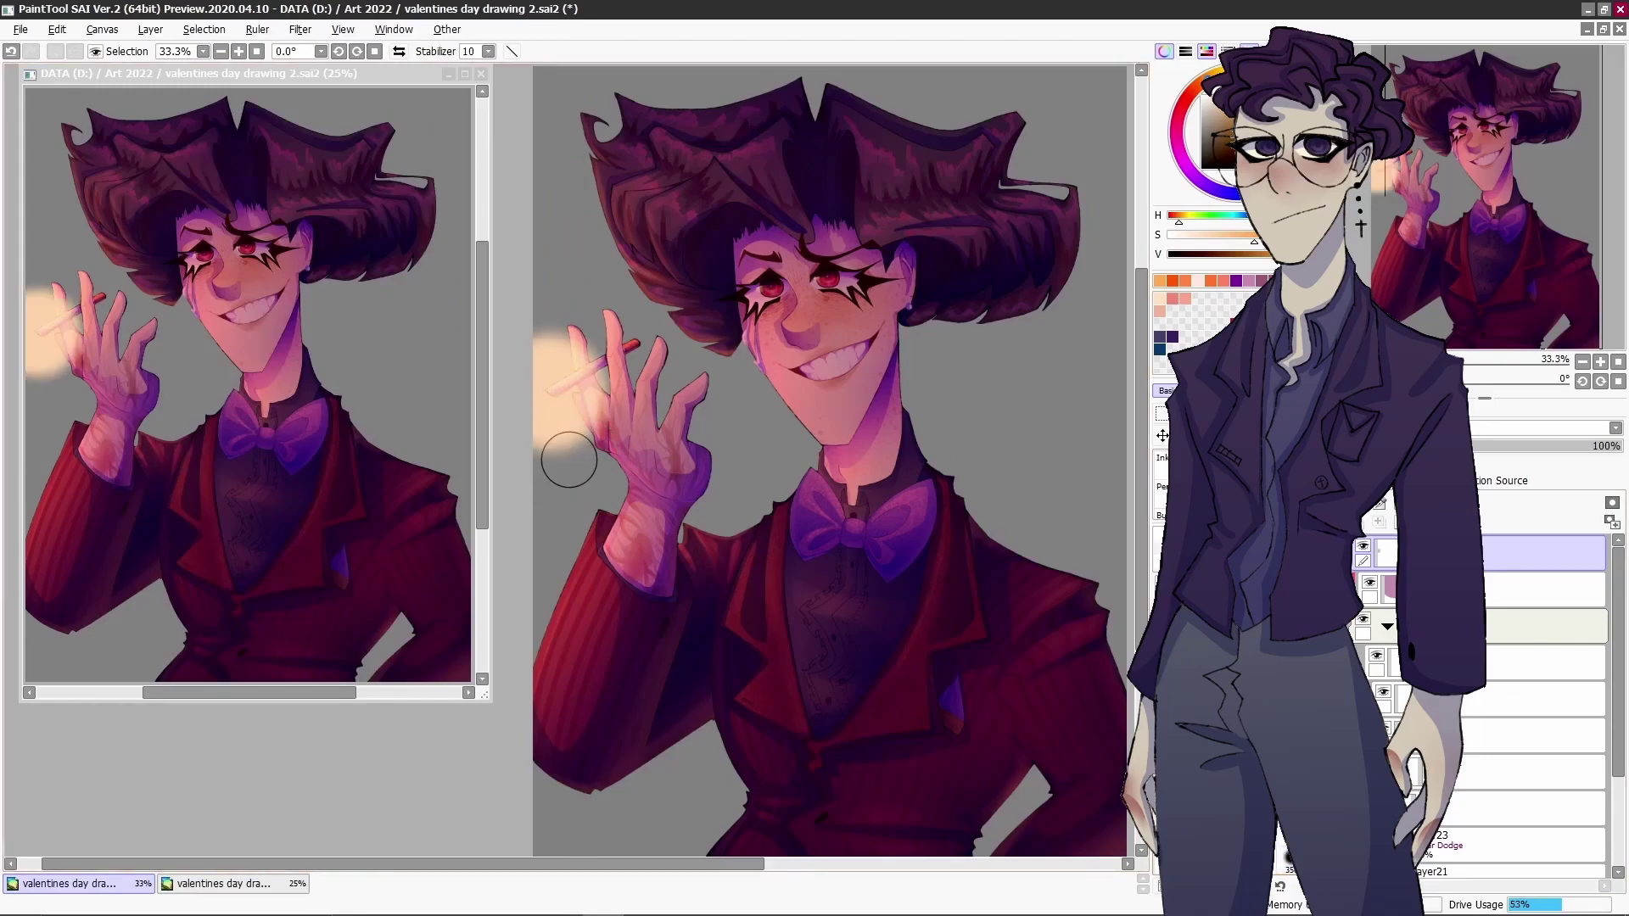
pyautogui.moveTo(560, 380); pyautogui.dragTo(561, 413)
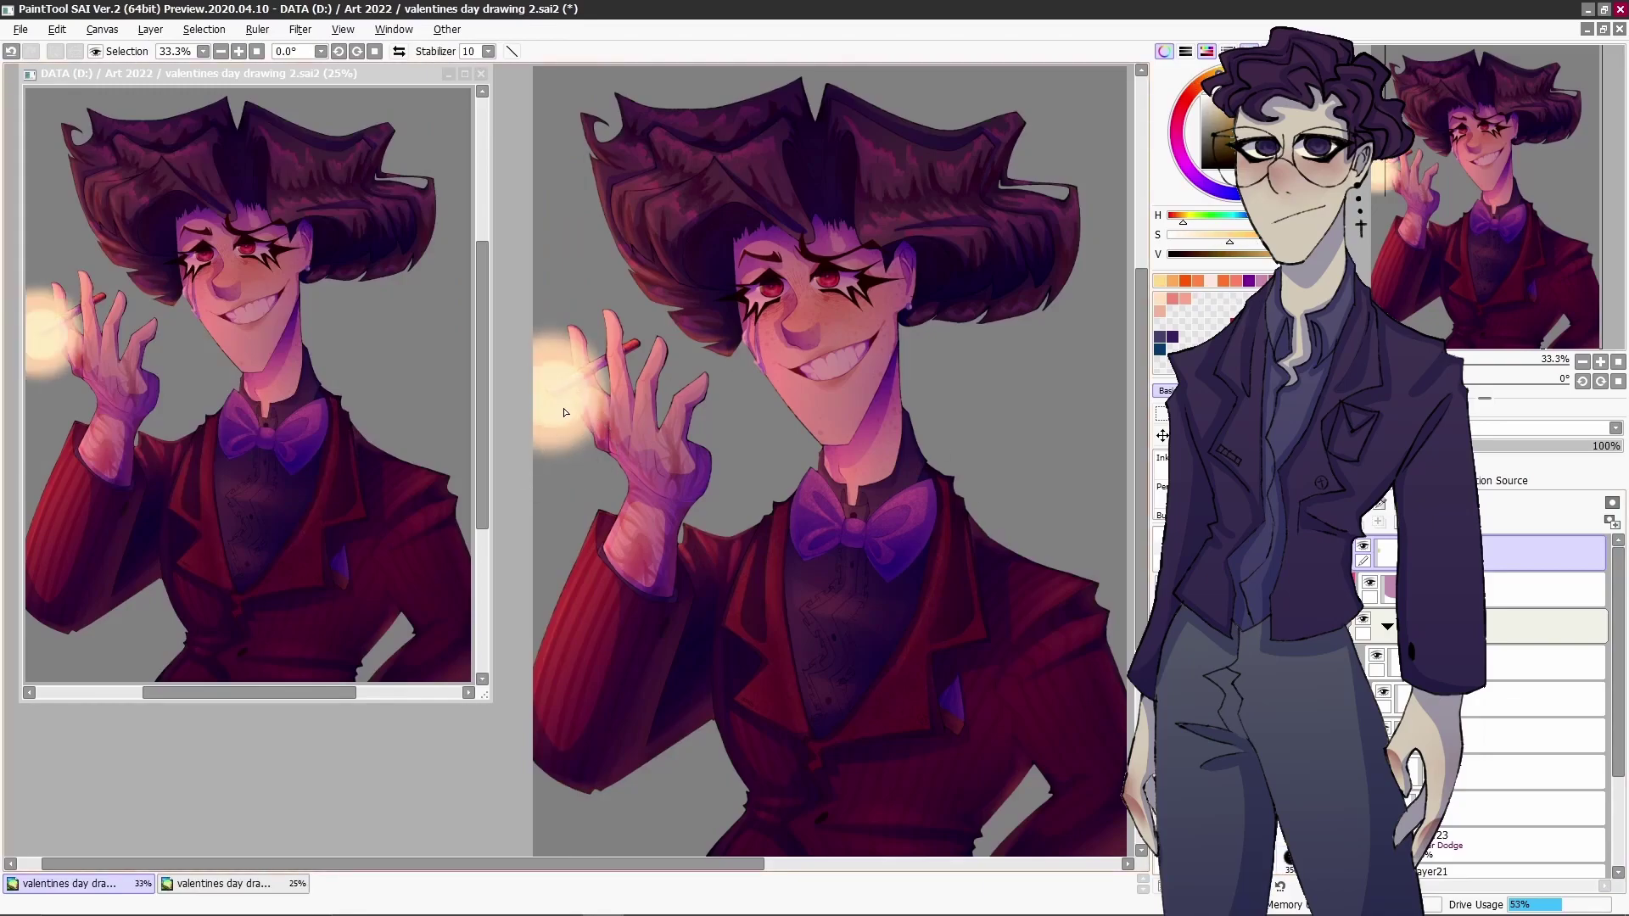
pyautogui.hotkey('ctrl', 'z')
pyautogui.hotkey('ctrl', 'z')
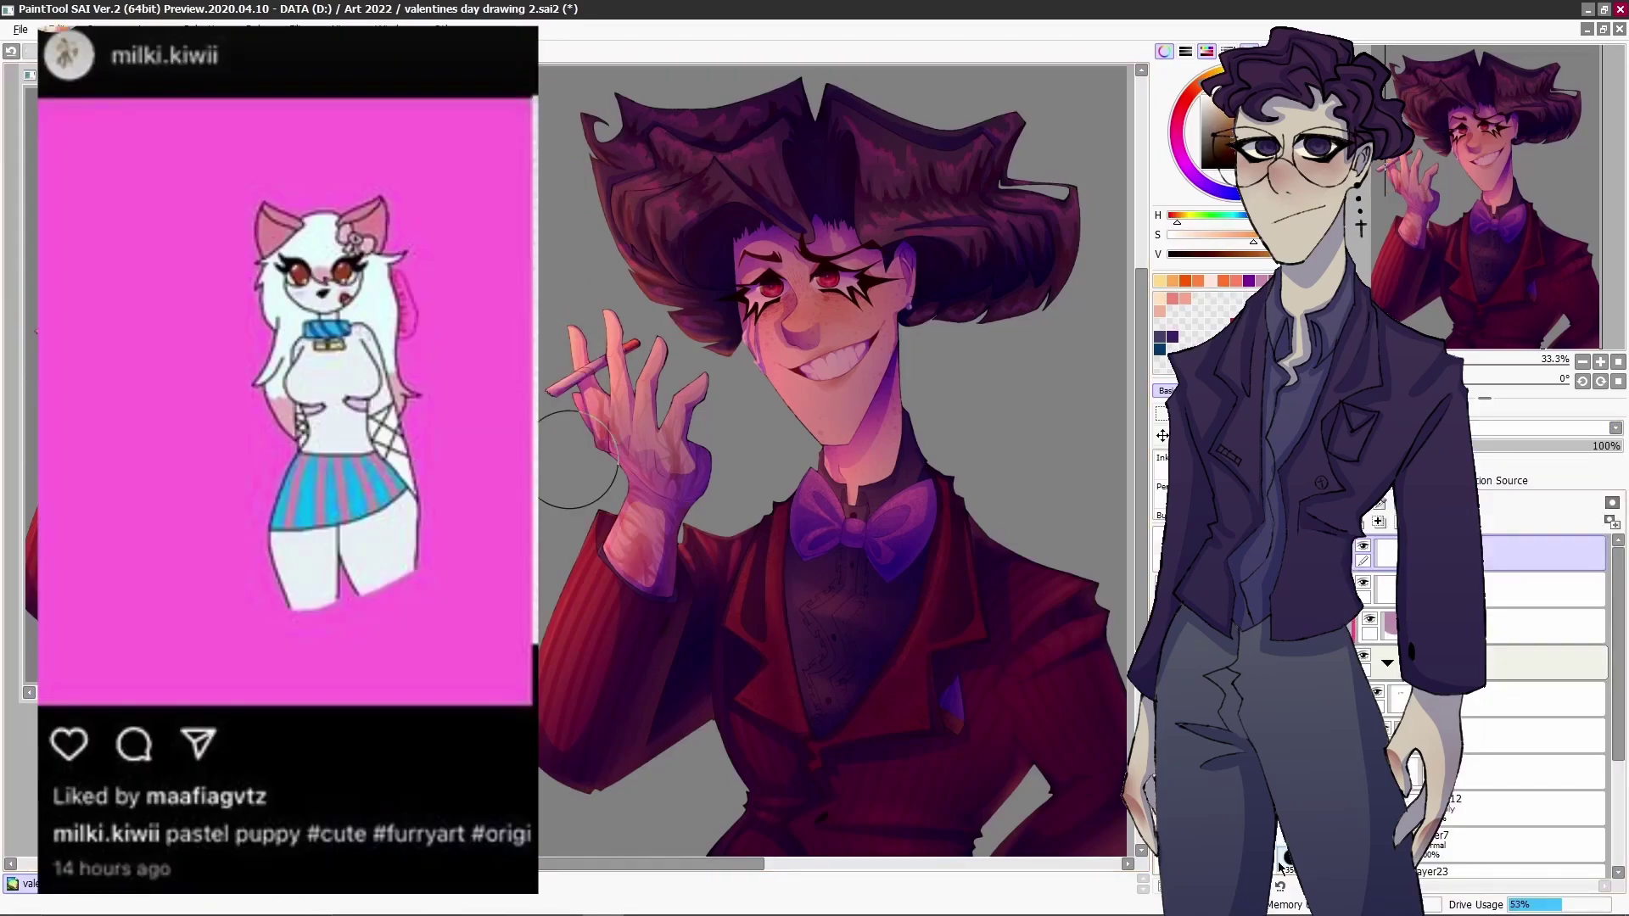
# - Paint a soft warm yellow glow around the cigarette tip and set the glow layer's blending mode to Overlay
pyautogui.moveTo(560, 380); pyautogui.dragTo(561, 411)
pyautogui.hotkey('ctrl', 'z')
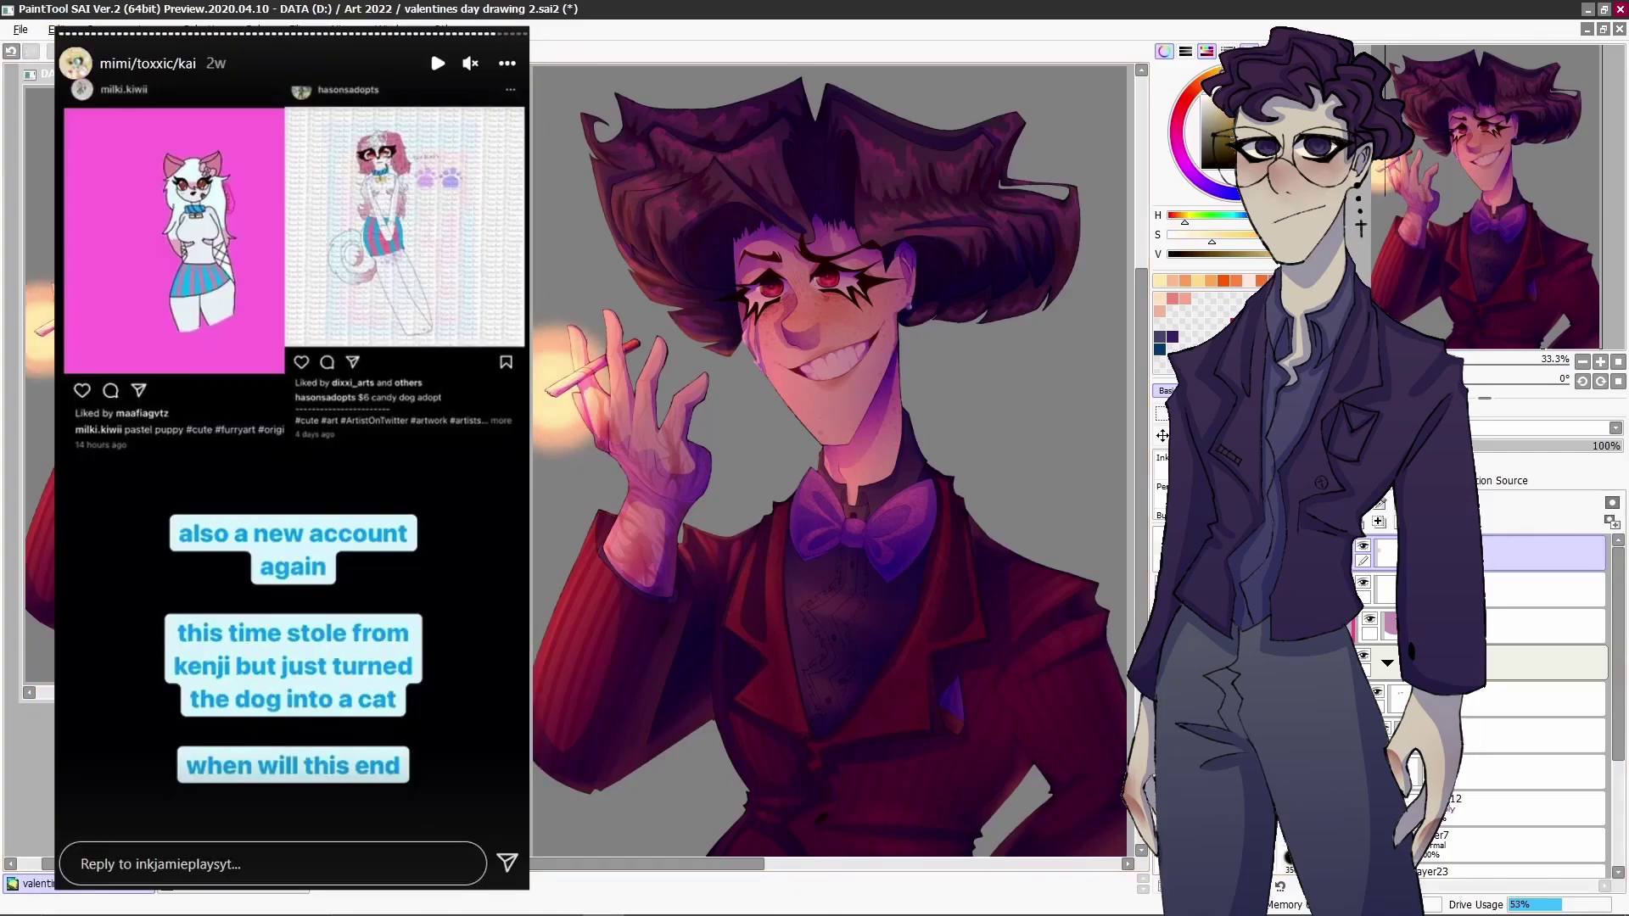
pyautogui.moveTo(559, 364); pyautogui.dragTo(563, 399)
pyautogui.click(1616, 428)
pyautogui.click(1527, 499)
# - Apply a Gaussian Blur with a radius of 30.2 to the top glow layer
pyautogui.hotkey('ctrl', 'u')
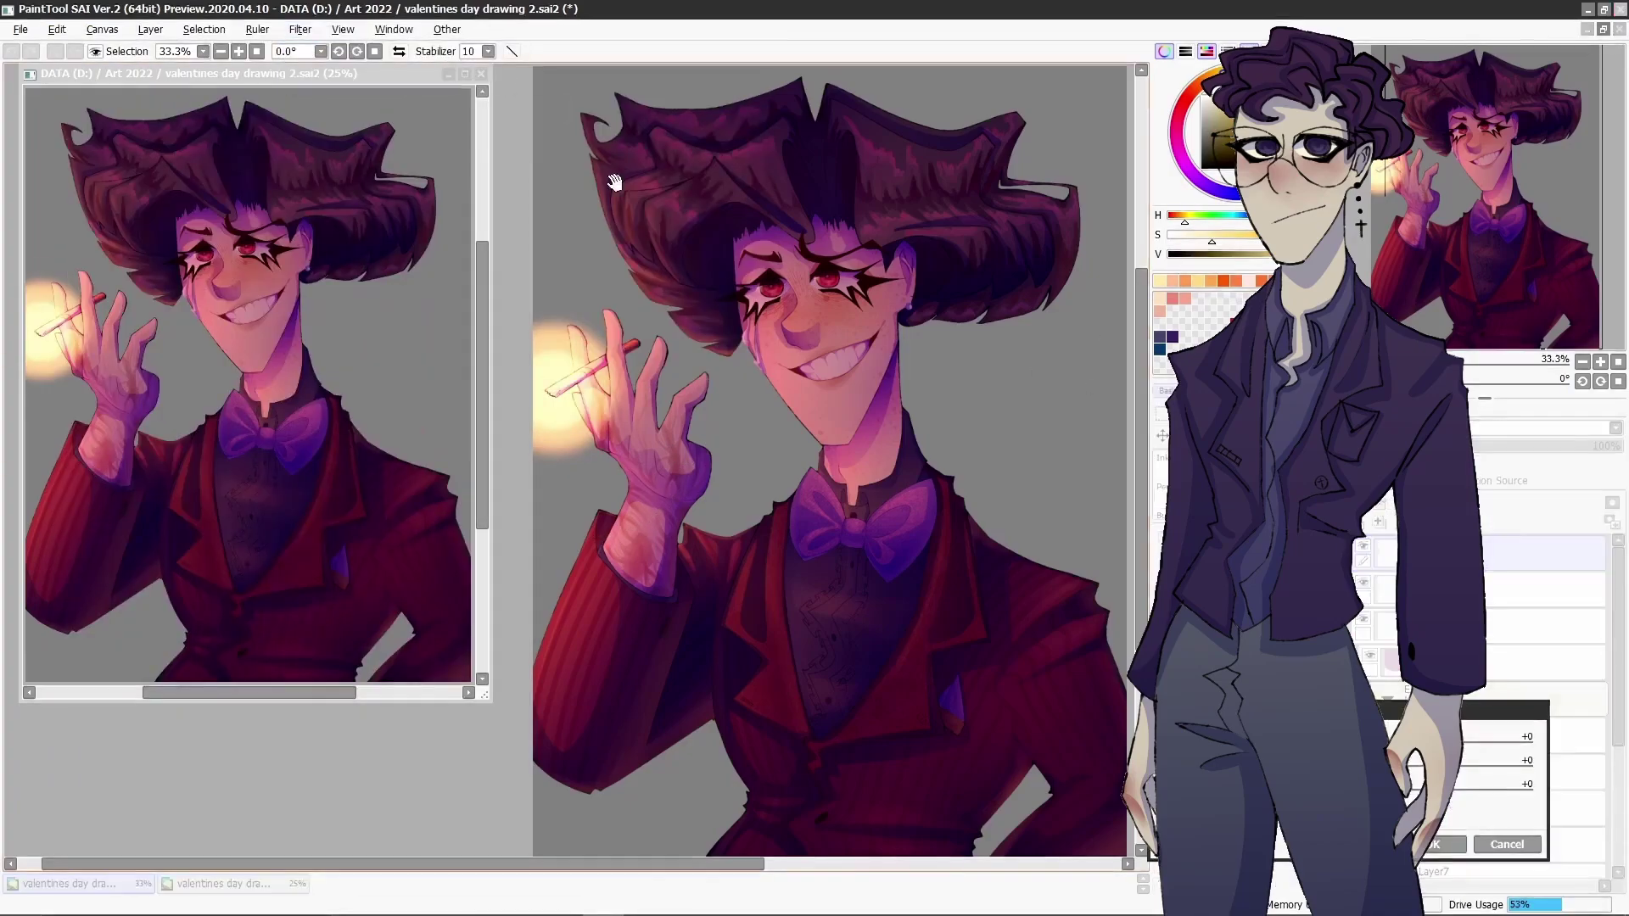
pyautogui.click(1506, 844)
pyautogui.click(301, 29)
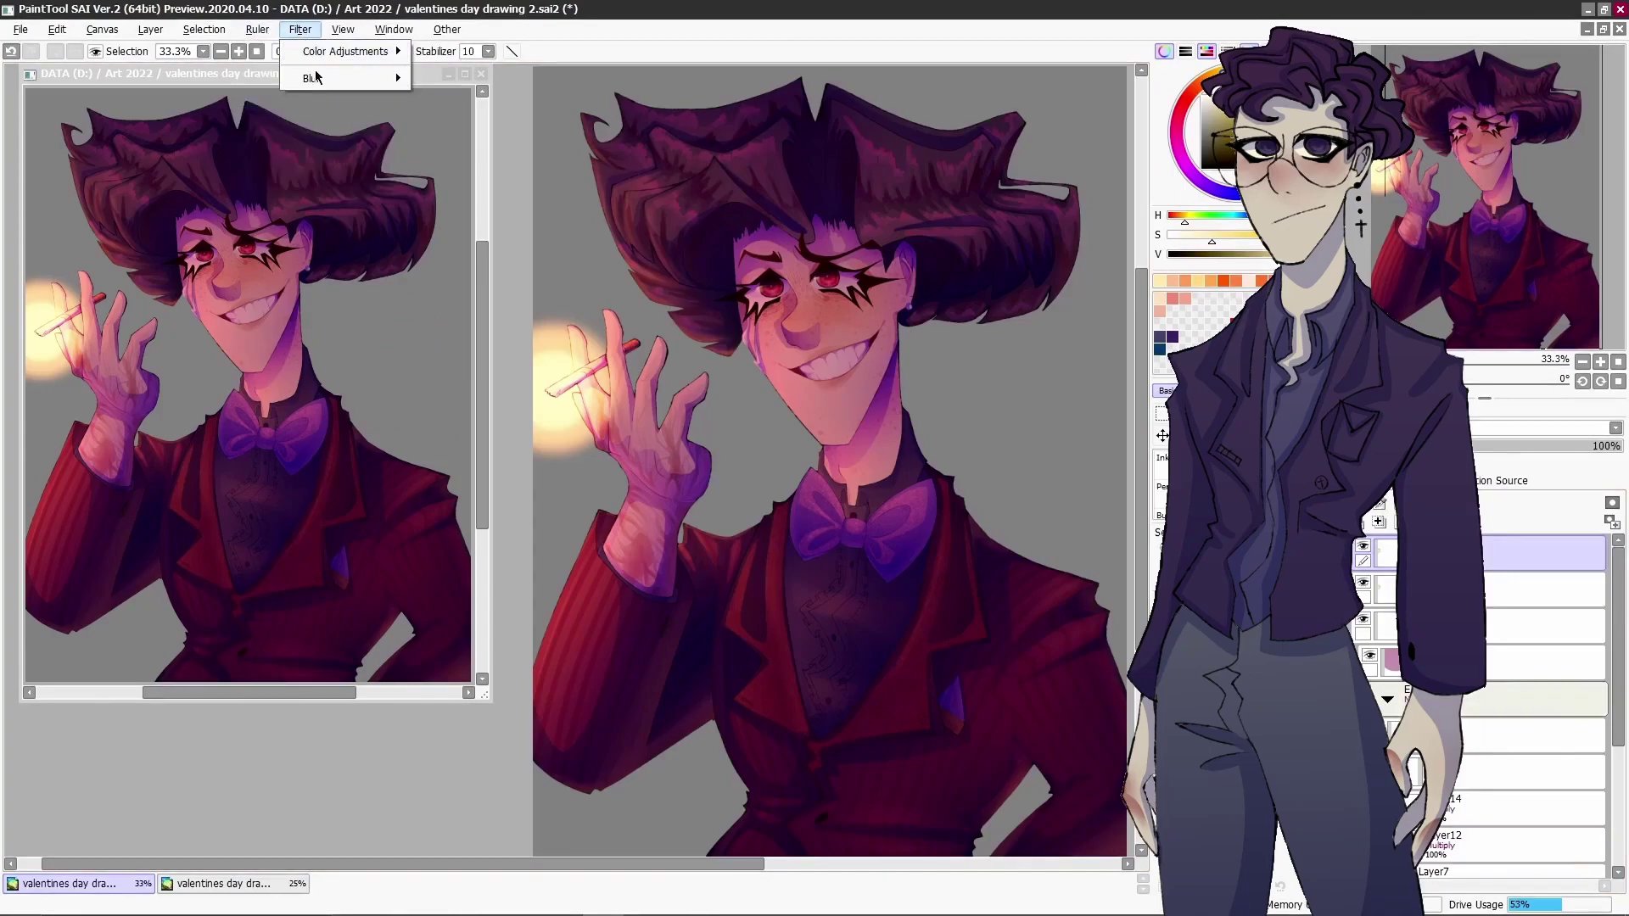
pyautogui.click(465, 96)
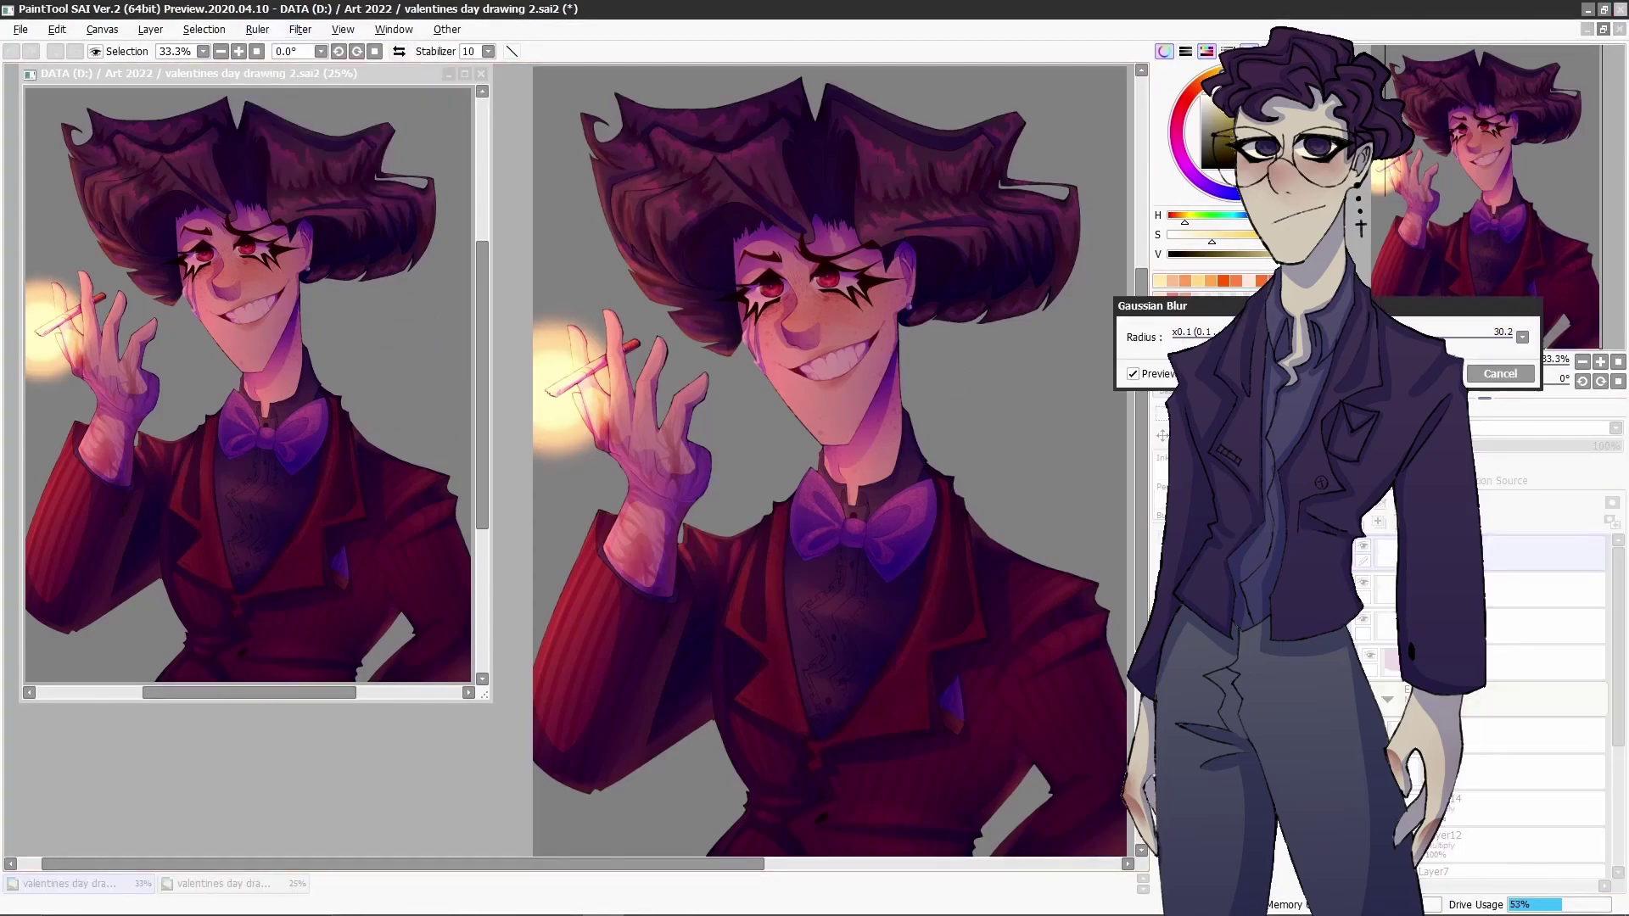
pyautogui.press('Return')
# - Set the opacity of the glow layer beneath the top one to 88%
pyautogui.click(1527, 589)
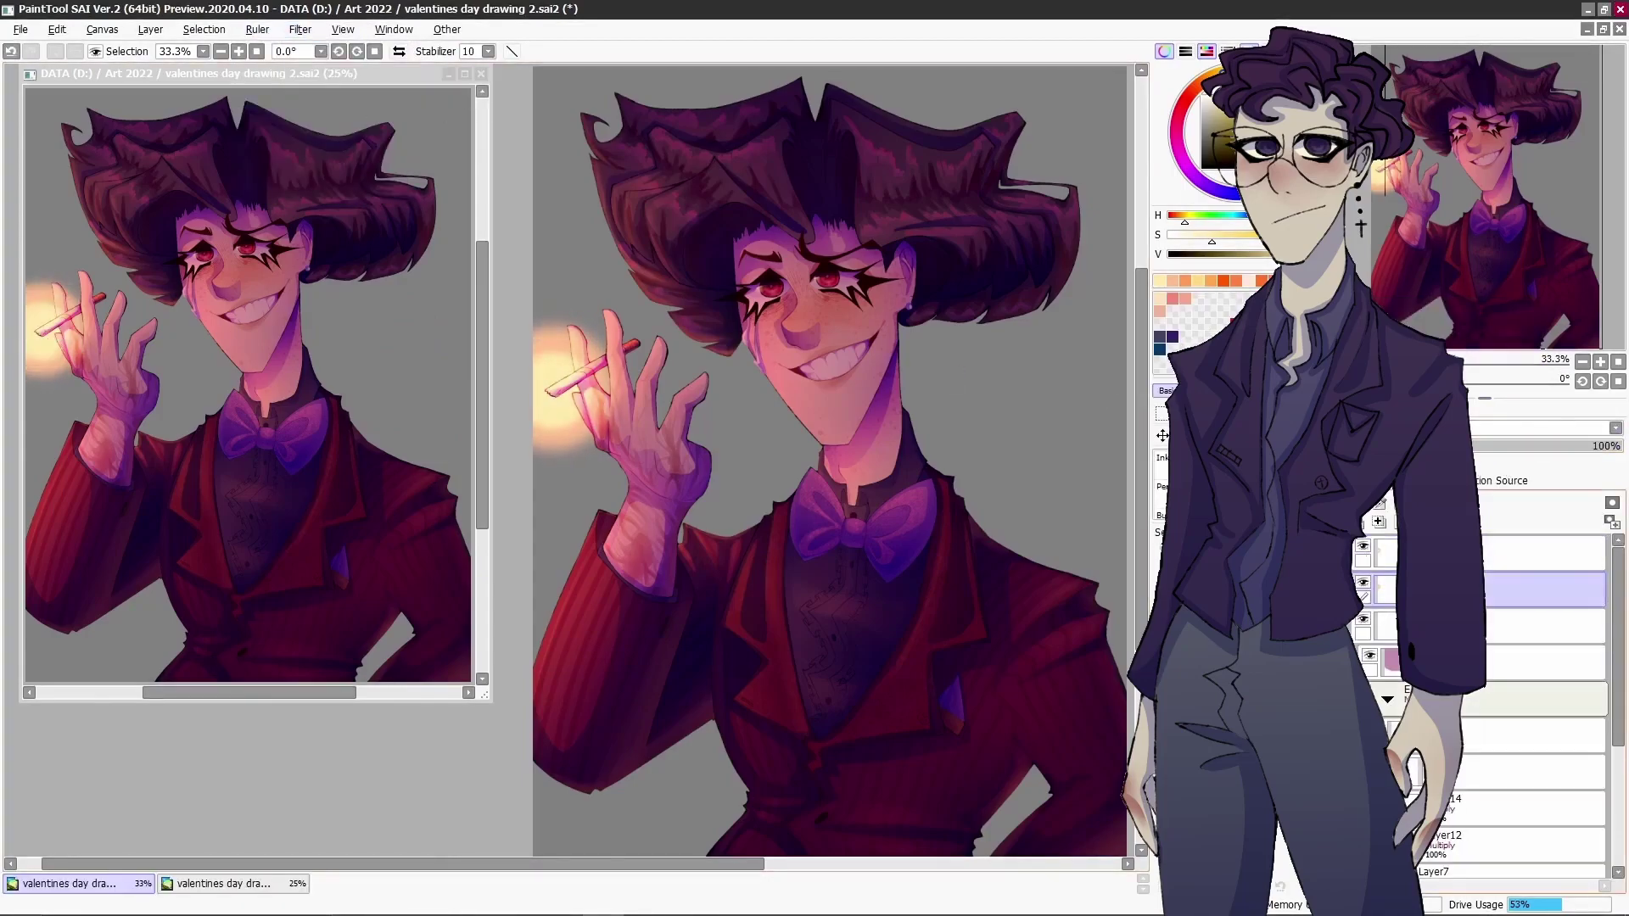
pyautogui.click(343, 29)
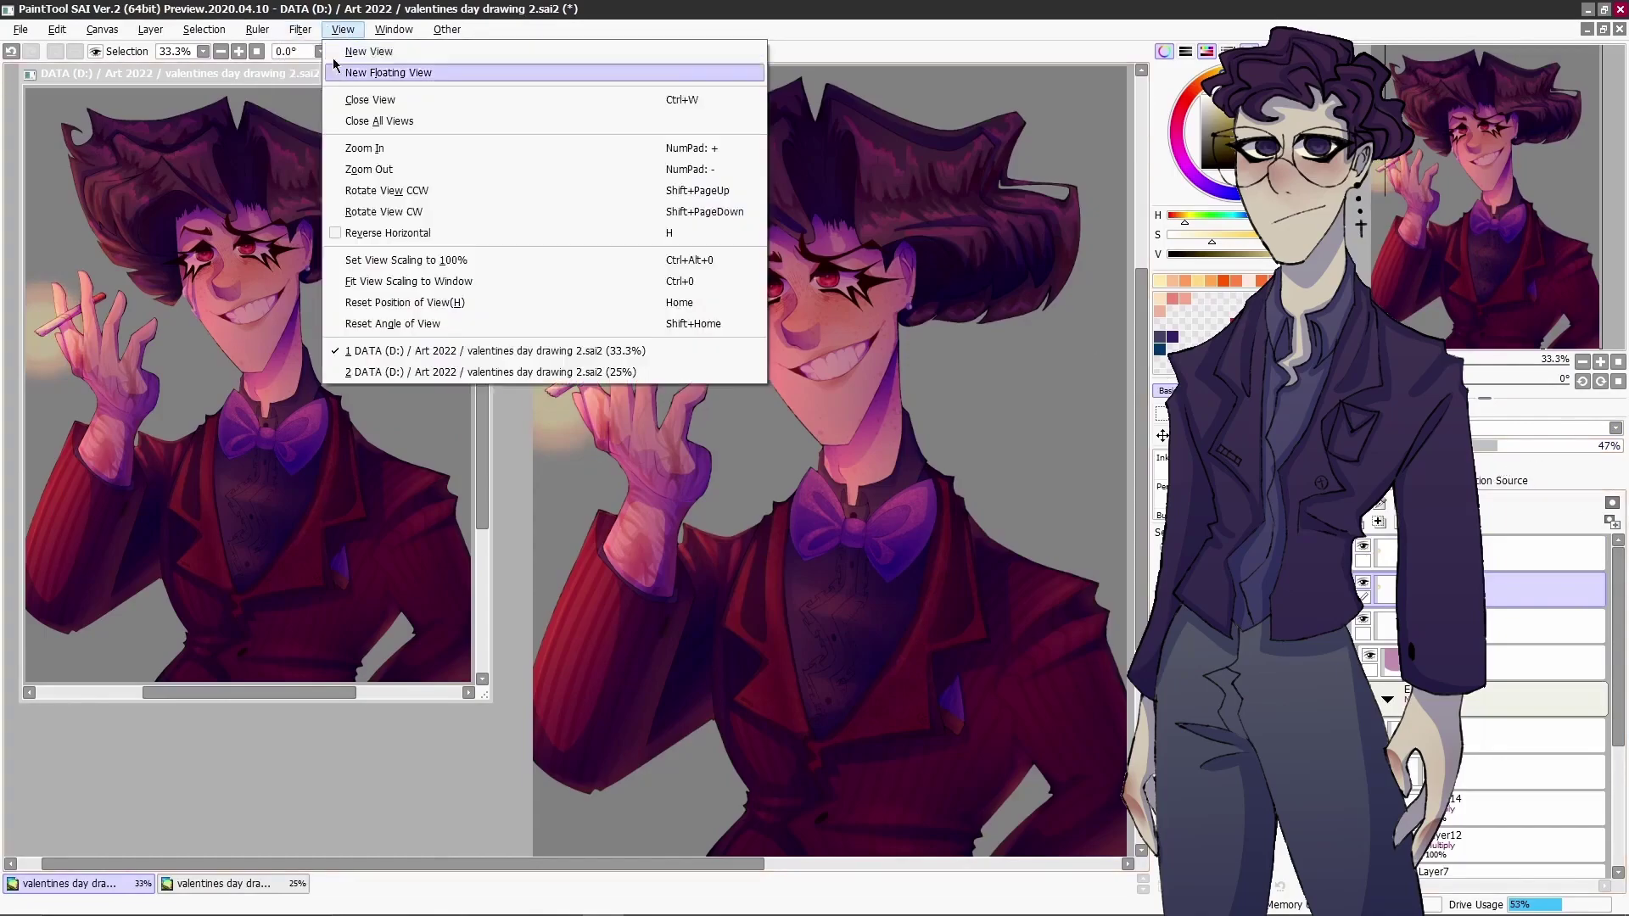
pyautogui.click(436, 65)
pyautogui.click(1498, 374)
pyautogui.moveTo(1541, 448); pyautogui.dragTo(1616, 446)
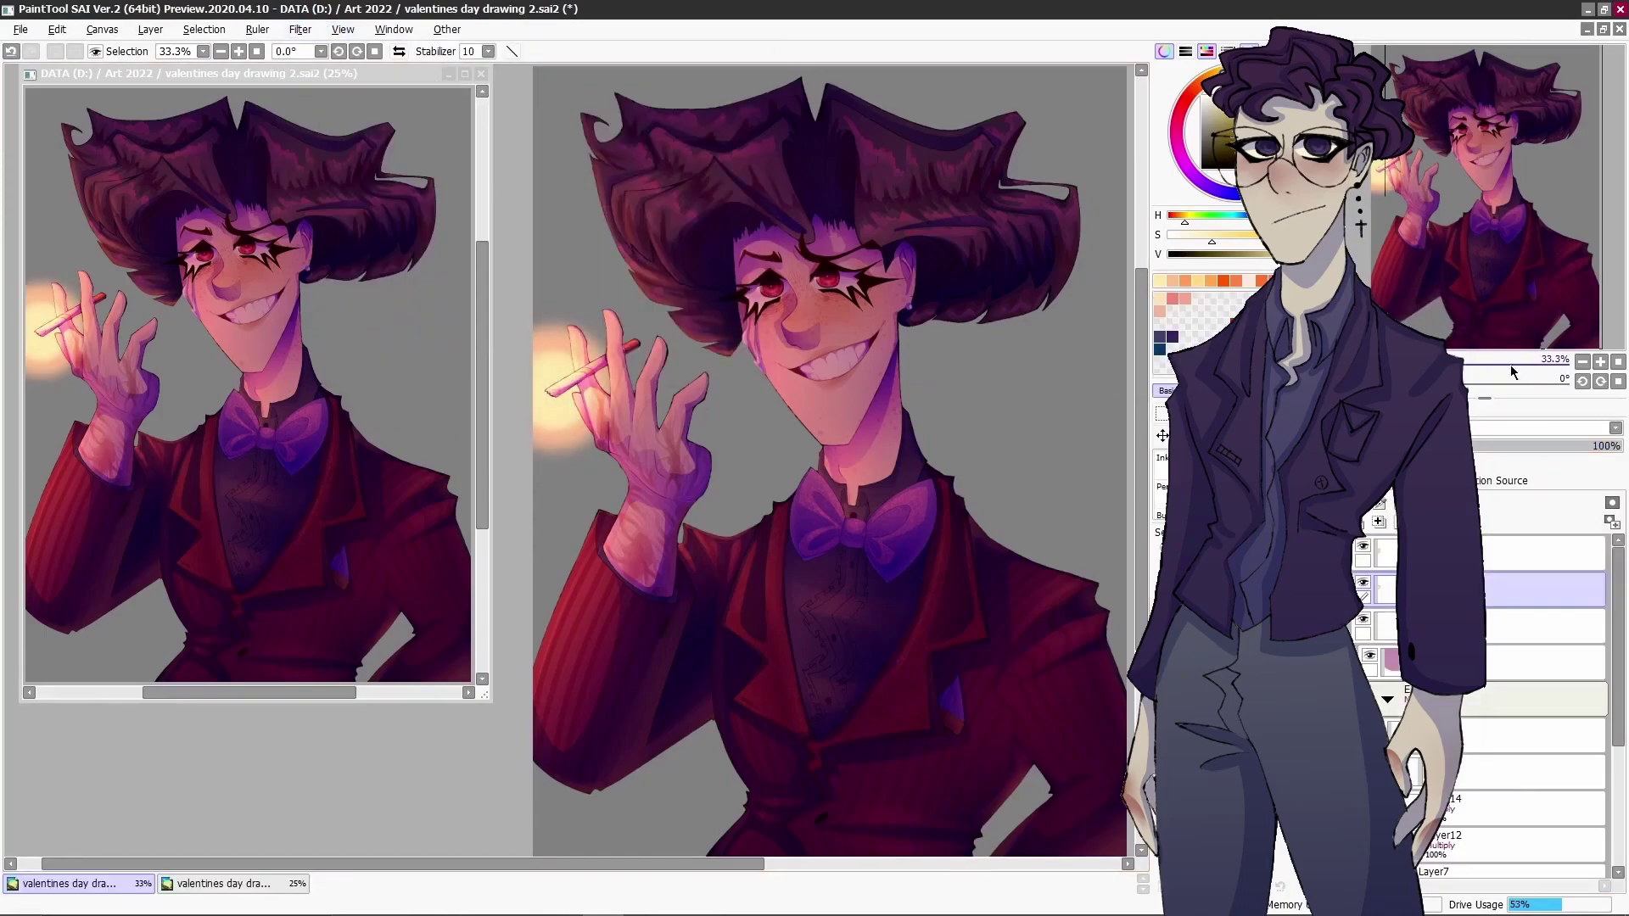
pyautogui.click(1593, 446)
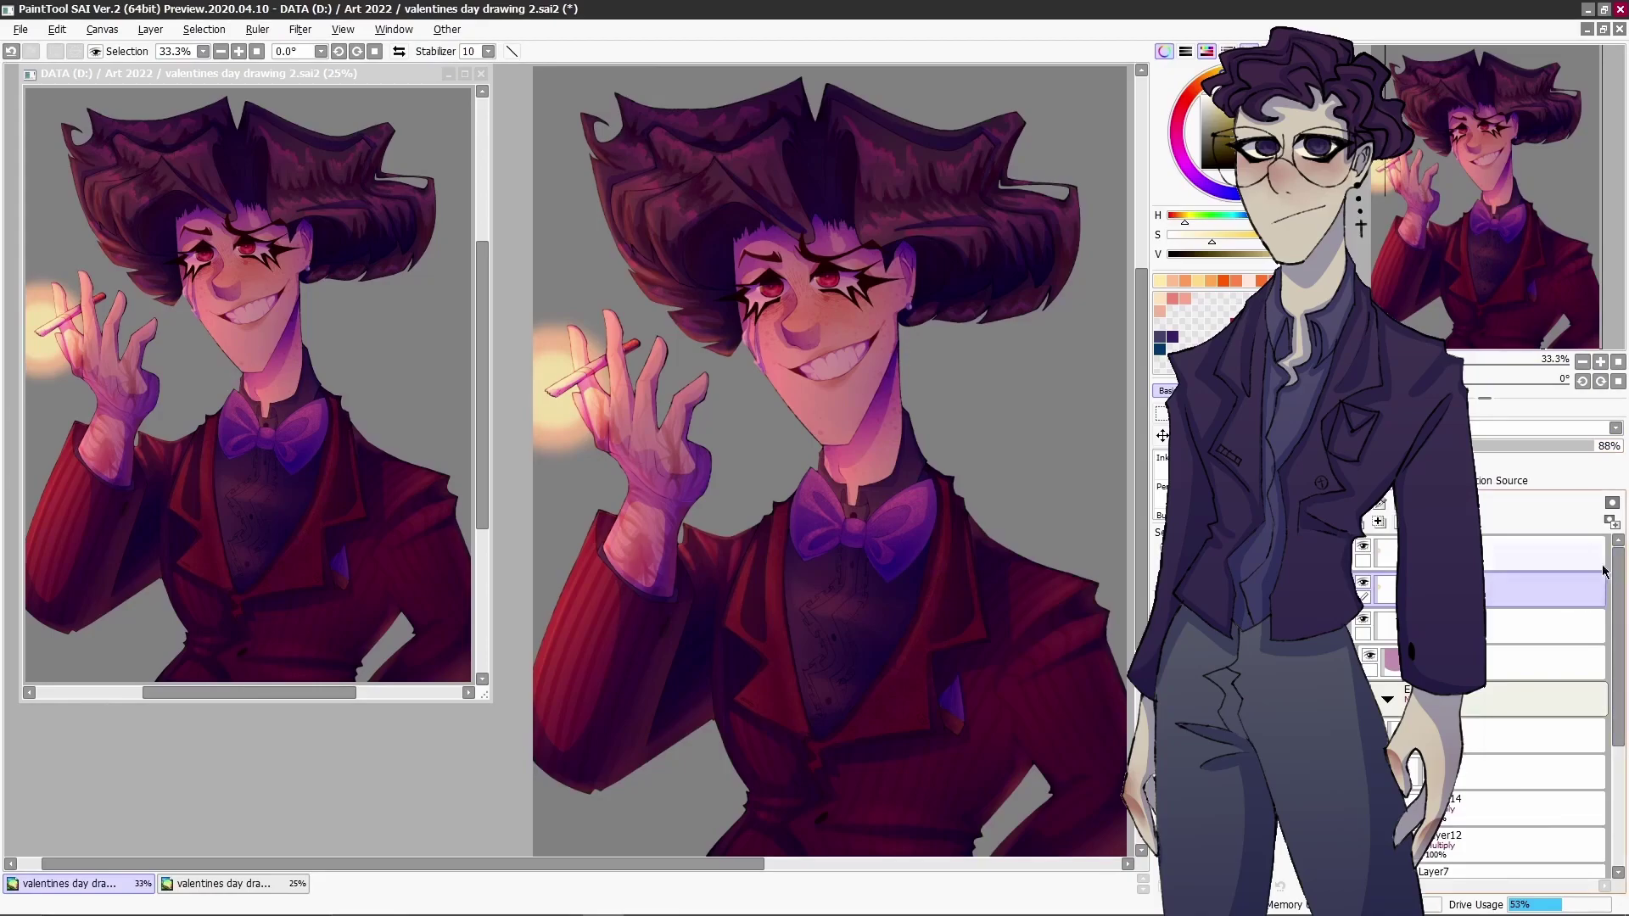
# - Show the WORDS sketch folder, move it to the top of the layer stack and select a new layer beneath it
pyautogui.click(1378, 521)
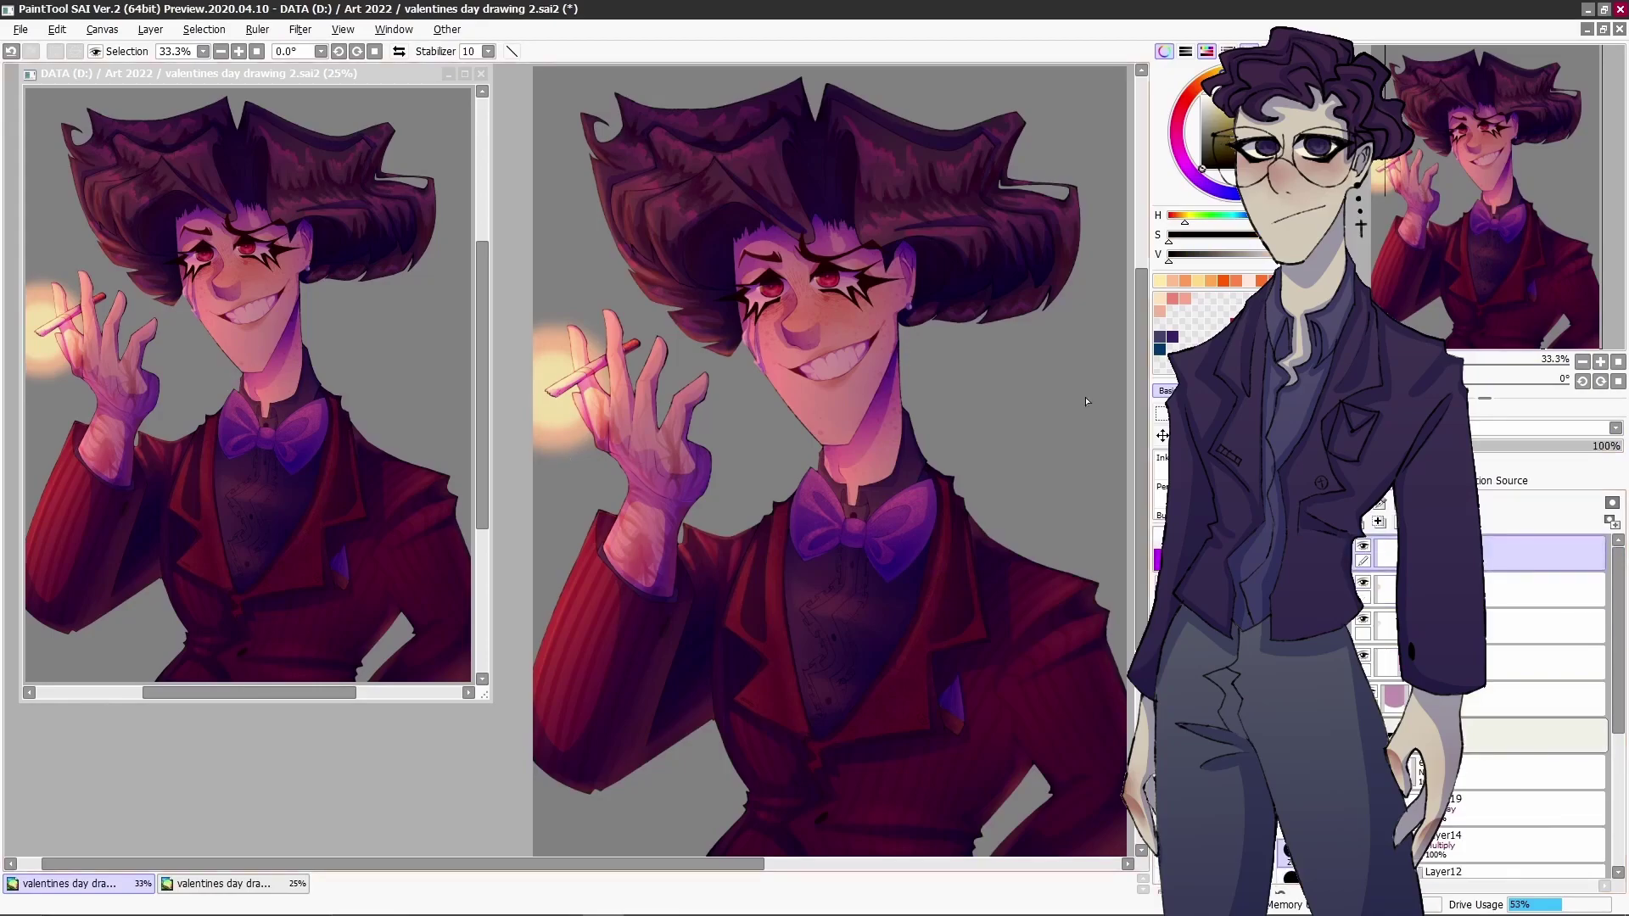
pyautogui.hotkey('ctrl', 'z')
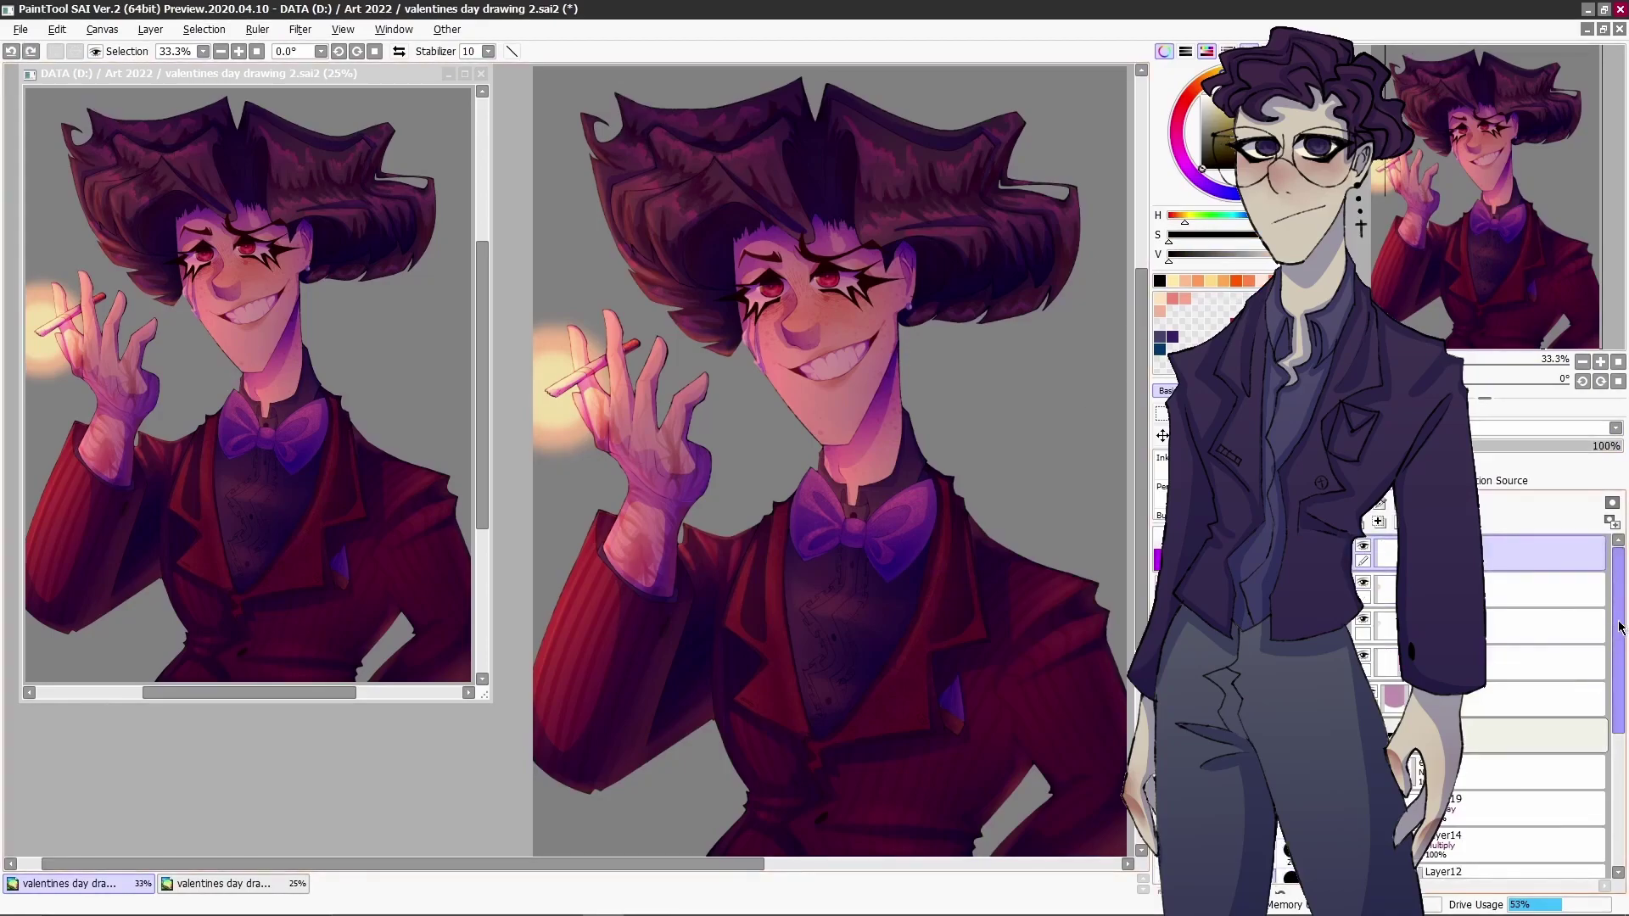
pyautogui.scroll(-2, 1485, 704)
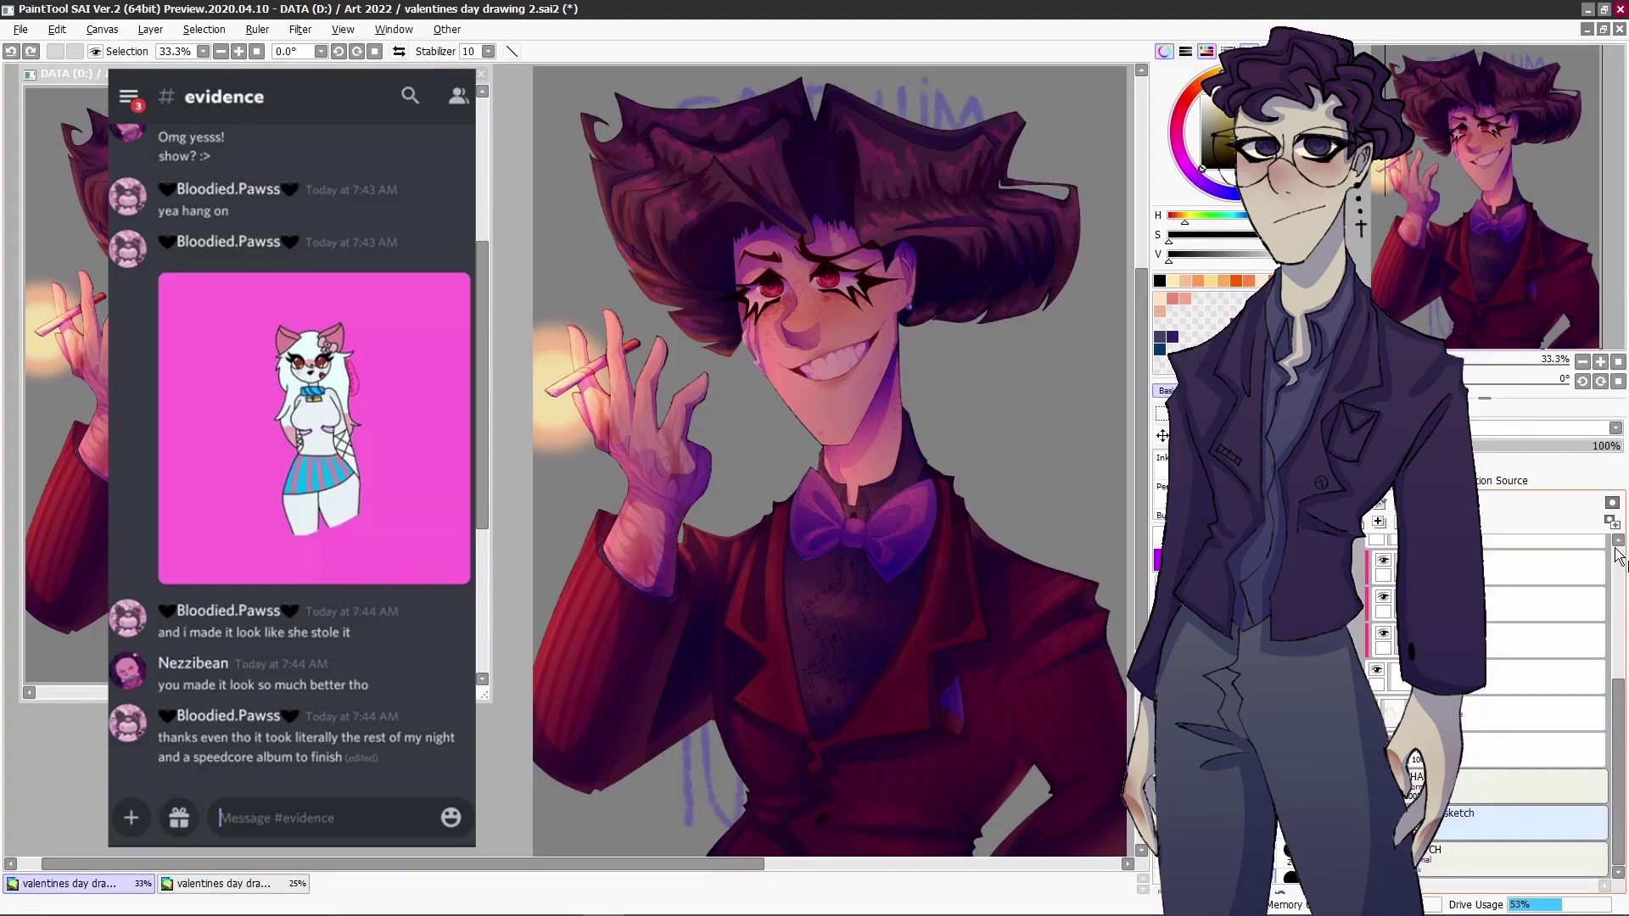
pyautogui.scroll(1, 1383, 594)
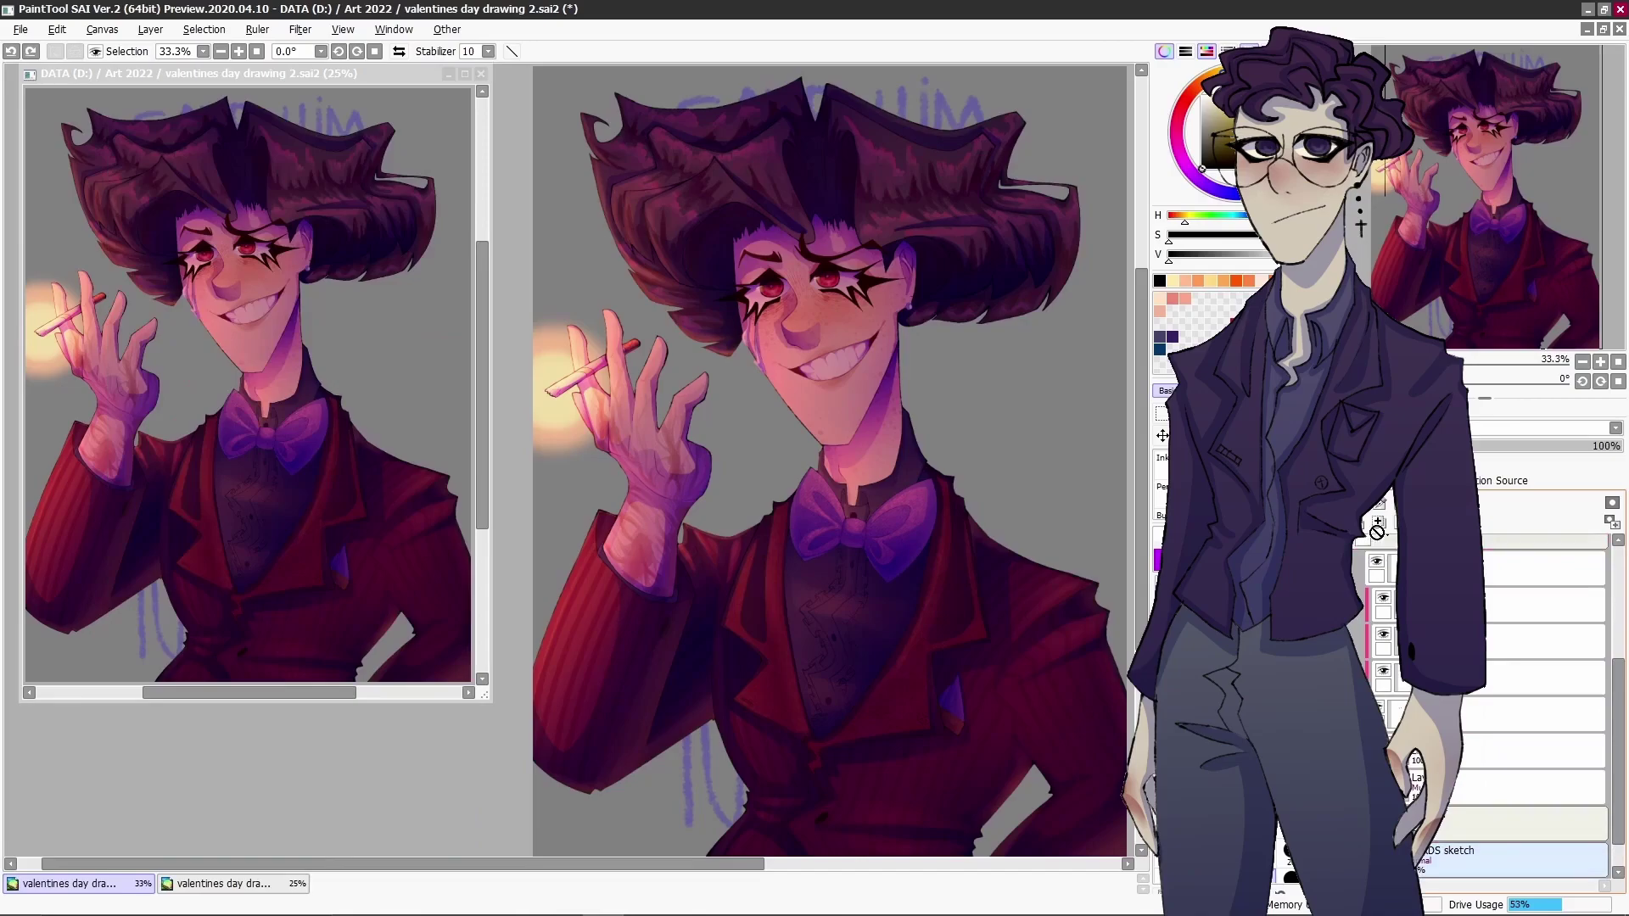
pyautogui.scroll(-3, 1442, 865)
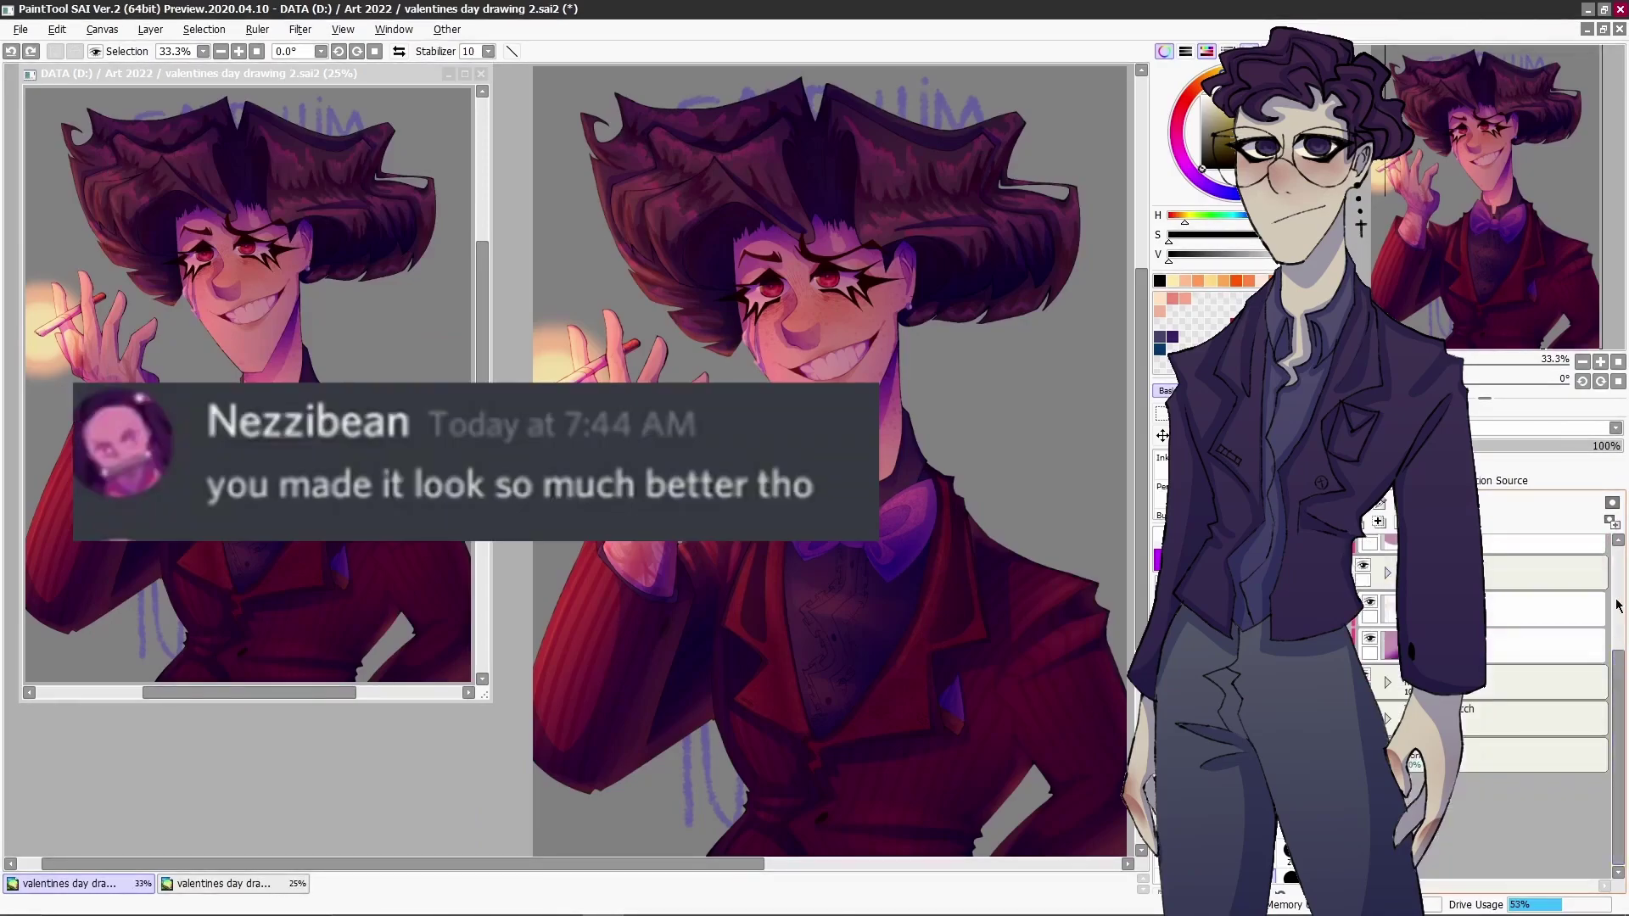
pyautogui.scroll(4, 1619, 657)
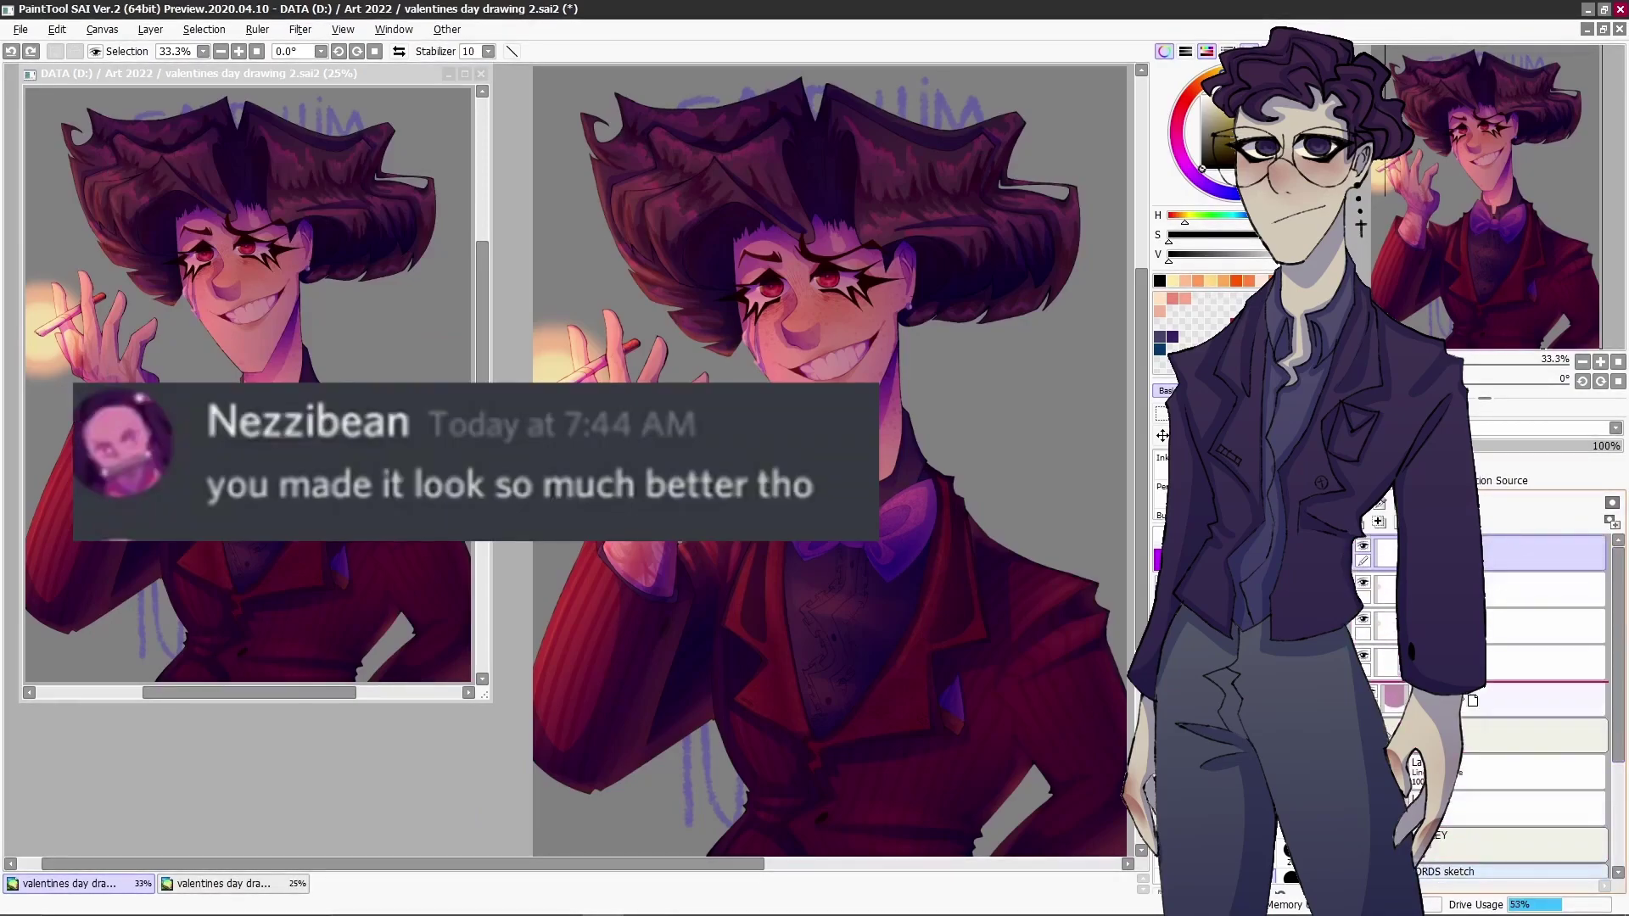
pyautogui.click(1536, 589)
# - Trace the sketched word "SAVE" in black brush strokes over the hair
pyautogui.scroll(5, 676, 280)
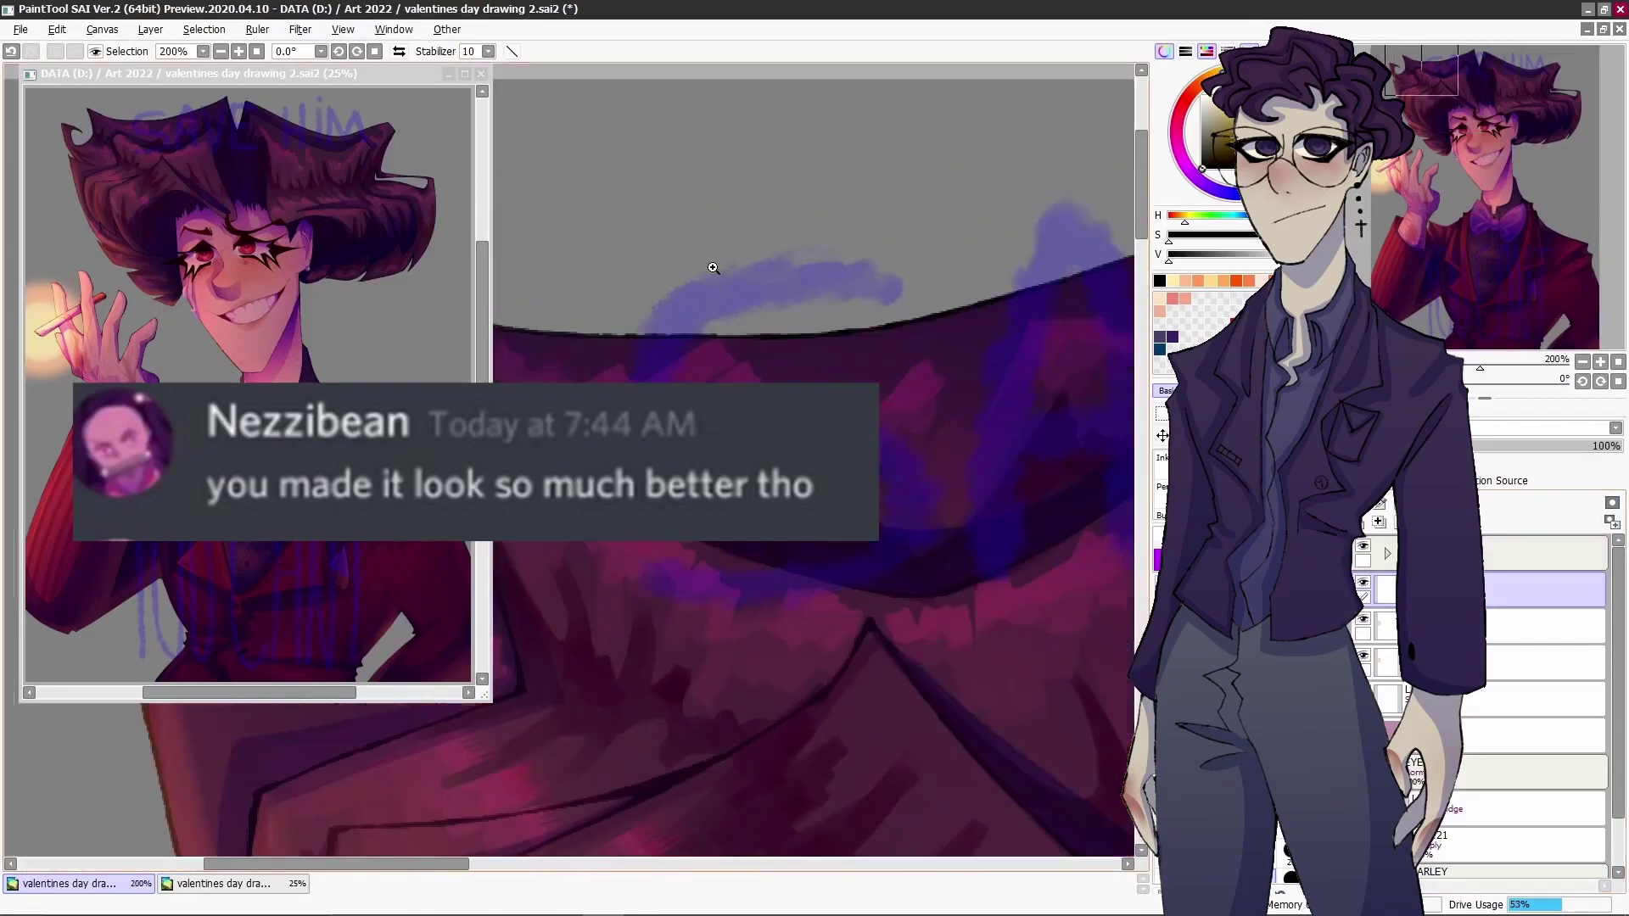
pyautogui.moveTo(673, 320); pyautogui.dragTo(692, 487)
pyautogui.hotkey('ctrl', 'z')
pyautogui.moveTo(887, 259)
pyautogui.mouseDown()
pyautogui.moveTo(810, 284)
pyautogui.moveTo(802, 458)
pyautogui.moveTo(746, 578)
pyautogui.mouseUp()
pyautogui.moveTo(621, 526); pyautogui.dragTo(299, 568)
pyautogui.moveTo(679, 609)
pyautogui.mouseDown()
pyautogui.moveTo(881, 594)
pyautogui.moveTo(636, 502)
pyautogui.moveTo(775, 484)
pyautogui.moveTo(586, 705)
pyautogui.moveTo(563, 455)
pyautogui.mouseUp()
pyautogui.moveTo(883, 284)
pyautogui.mouseDown()
pyautogui.moveTo(788, 484)
pyautogui.moveTo(644, 579)
pyautogui.moveTo(730, 271)
pyautogui.moveTo(729, 594)
pyautogui.mouseUp()
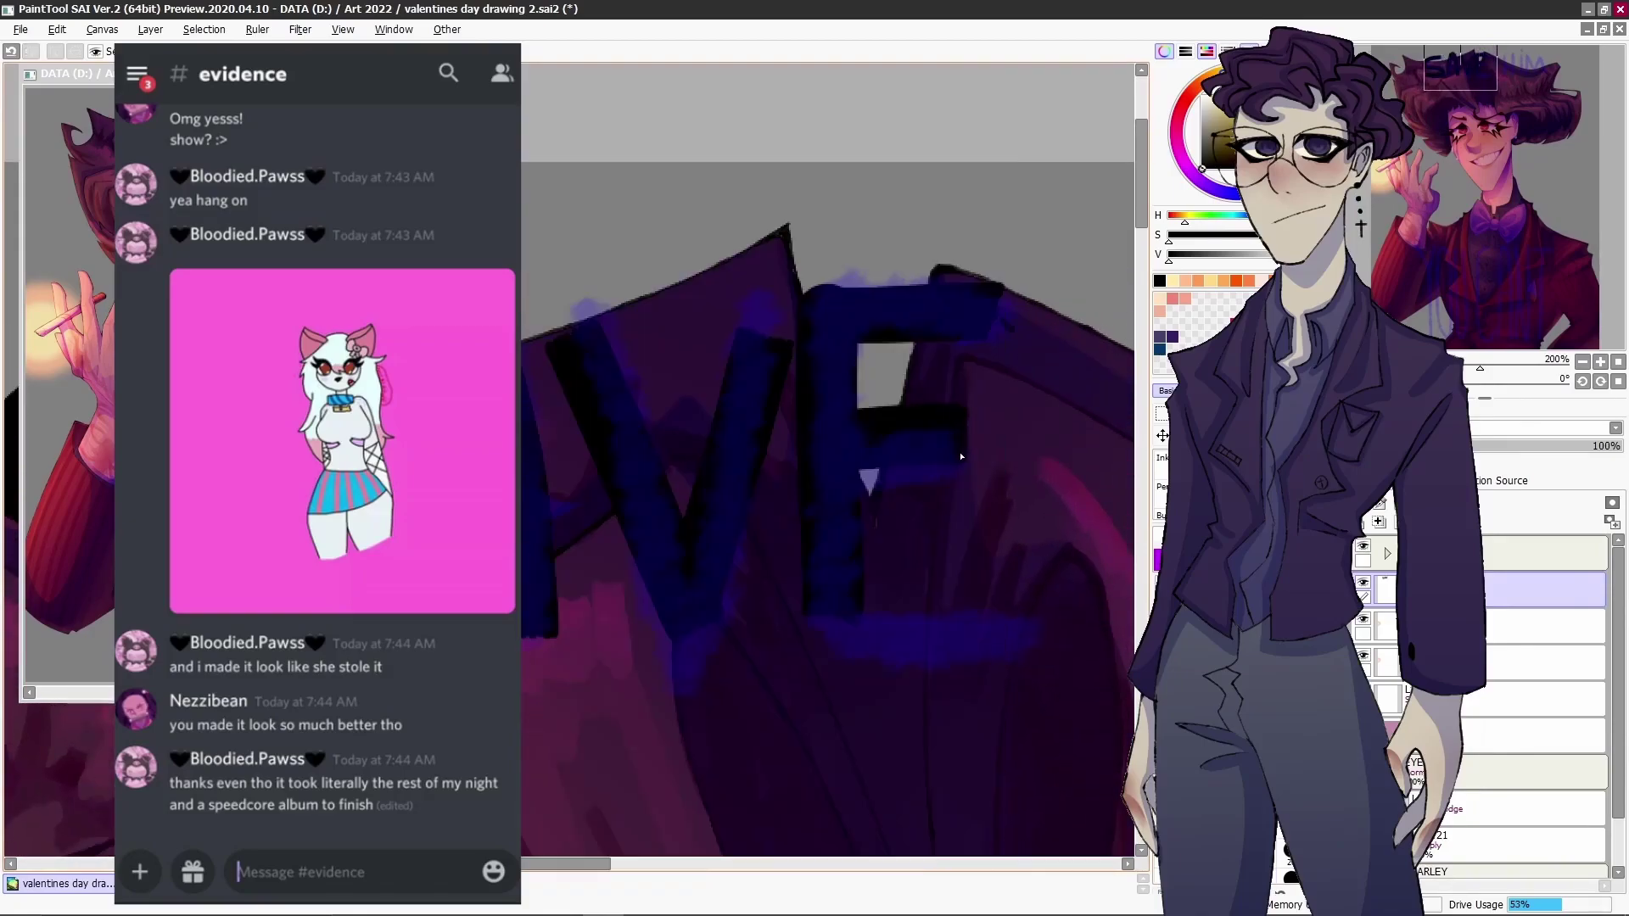
pyautogui.moveTo(865, 585); pyautogui.dragTo(971, 592)
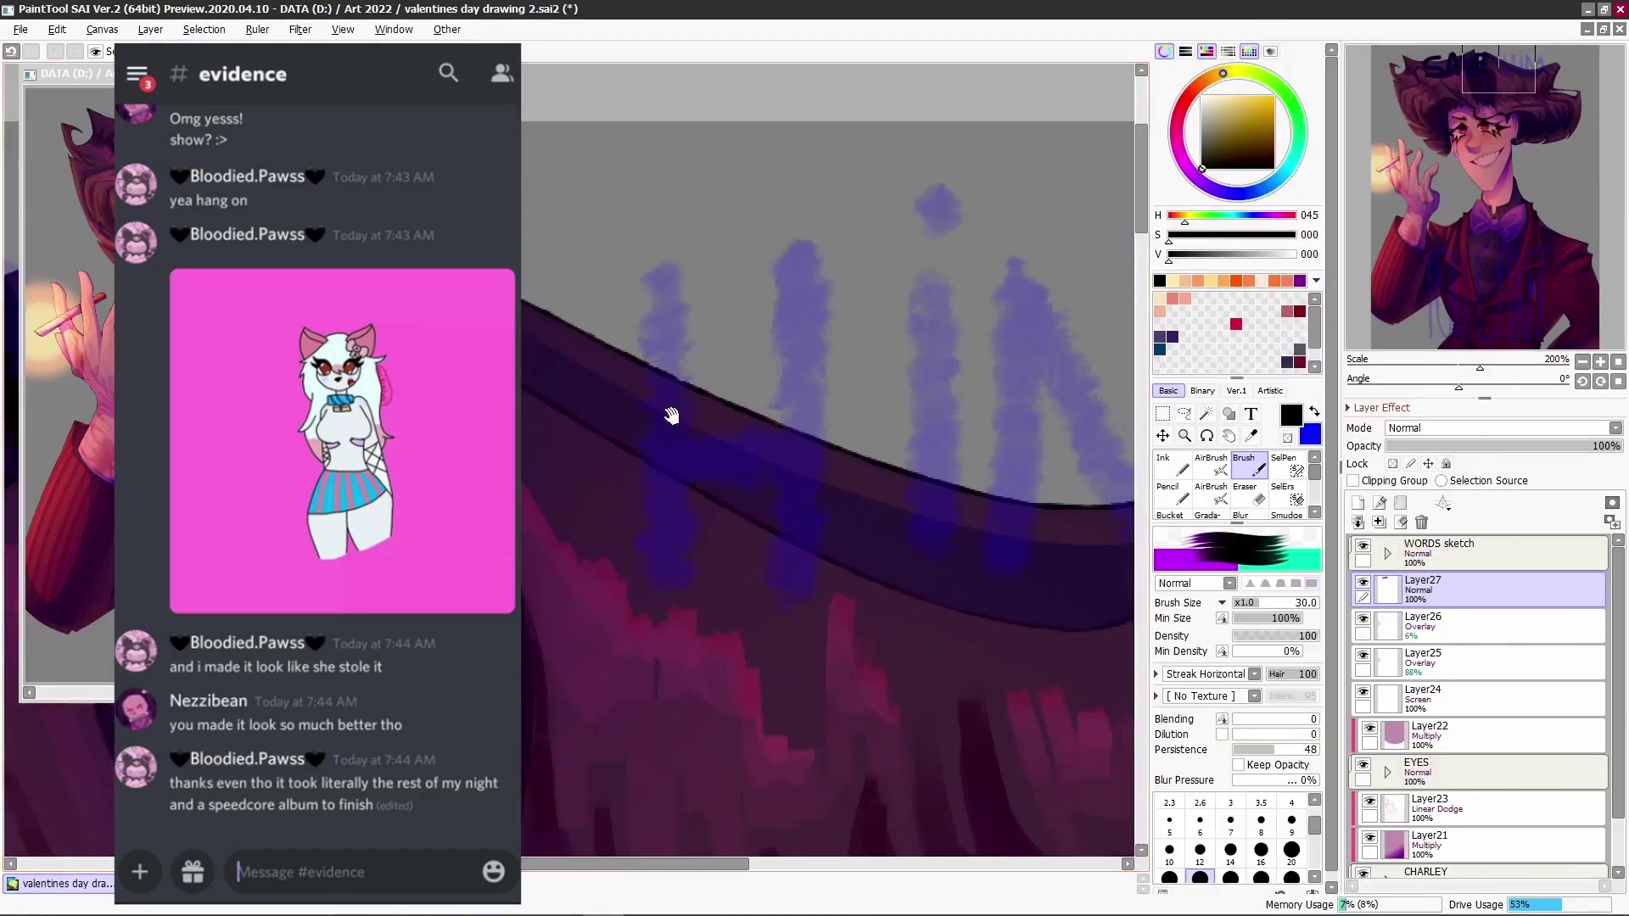
# - Trace the H and the stem of the I of the sketched word "HIM" in black over the hair
pyautogui.moveTo(670, 254)
pyautogui.mouseDown()
pyautogui.moveTo(654, 563)
pyautogui.moveTo(676, 545)
pyautogui.mouseUp()
pyautogui.moveTo(810, 233)
pyautogui.mouseDown()
pyautogui.moveTo(817, 551)
pyautogui.moveTo(798, 556)
pyautogui.moveTo(793, 606)
pyautogui.moveTo(810, 379)
pyautogui.moveTo(804, 547)
pyautogui.mouseUp()
pyautogui.hotkey('ctrl', 'z')
pyautogui.hotkey('ctrl', 'z')
pyautogui.hotkey('ctrl', 'z')
pyautogui.moveTo(706, 416); pyautogui.dragTo(776, 416)
pyautogui.moveTo(932, 281); pyautogui.dragTo(929, 585)
pyautogui.hotkey('ctrl', 'z')
pyautogui.hotkey('ctrl', 'z')
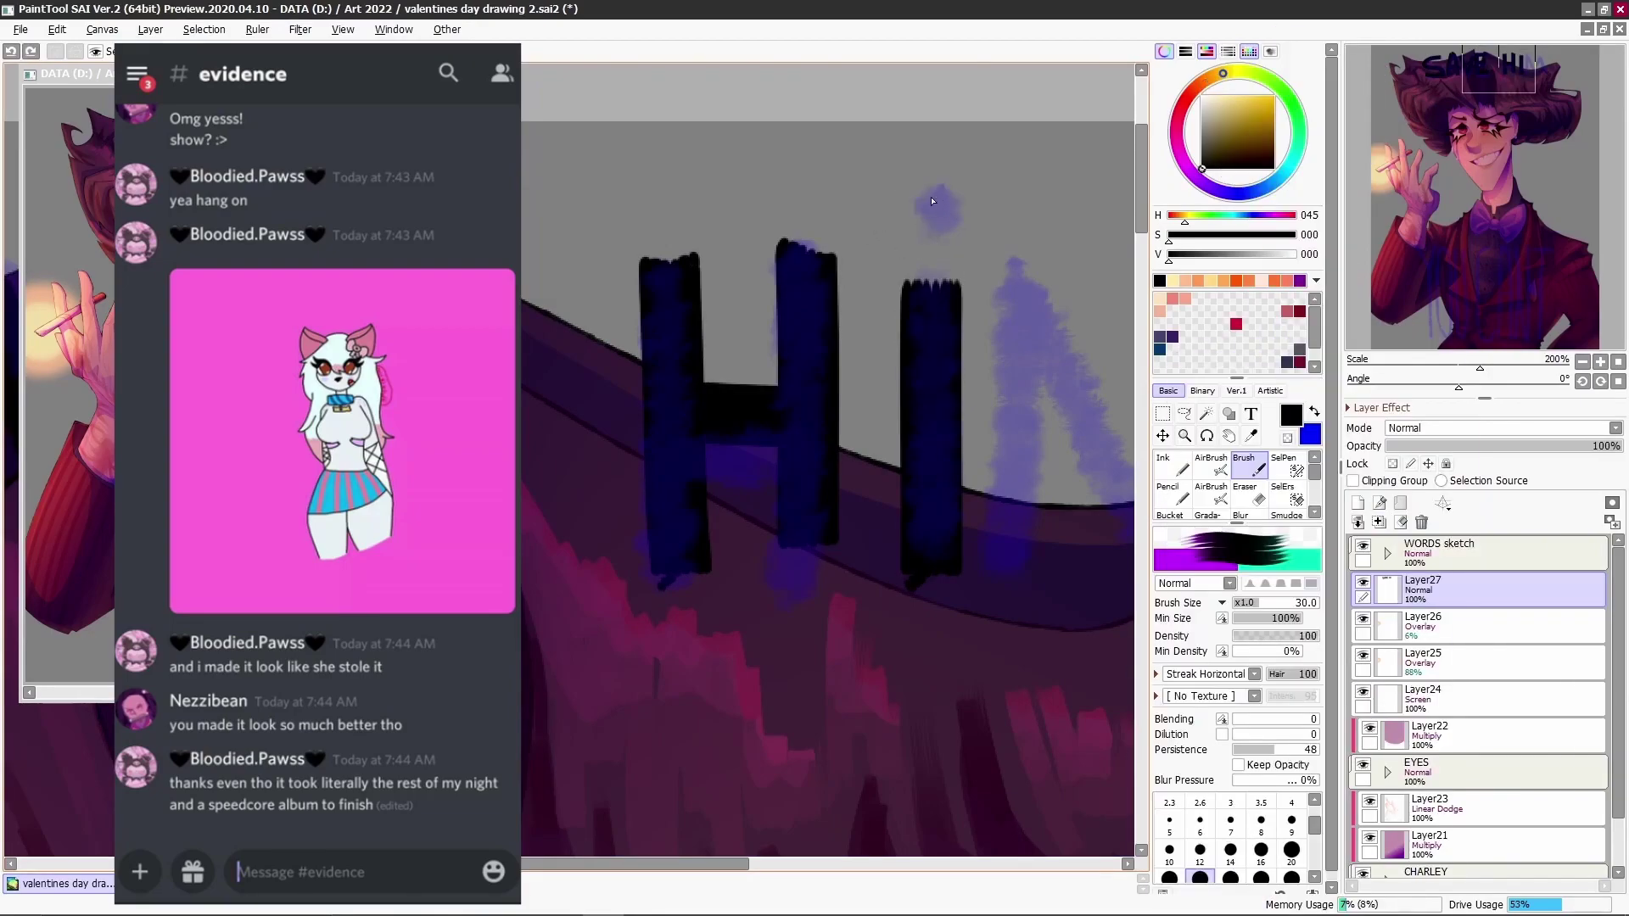
# - Complete the word "HIM" by dotting the I and tracing the sketched M in black
pyautogui.moveTo(980, 508); pyautogui.dragTo(602, 499)
pyautogui.moveTo(628, 556)
pyautogui.mouseDown()
pyautogui.moveTo(664, 368)
pyautogui.moveTo(643, 305)
pyautogui.moveTo(807, 523)
pyautogui.moveTo(747, 524)
pyautogui.moveTo(848, 386)
pyautogui.mouseUp()
pyautogui.hotkey('ctrl', 'z')
pyautogui.moveTo(742, 522); pyautogui.dragTo(852, 289)
pyautogui.moveTo(853, 288); pyautogui.dragTo(923, 550)
# - Trace the sketched Y of "YOU" in black brush strokes over the raised arm's sleeve
pyautogui.moveTo(1528, 141); pyautogui.dragTo(1528, 139)
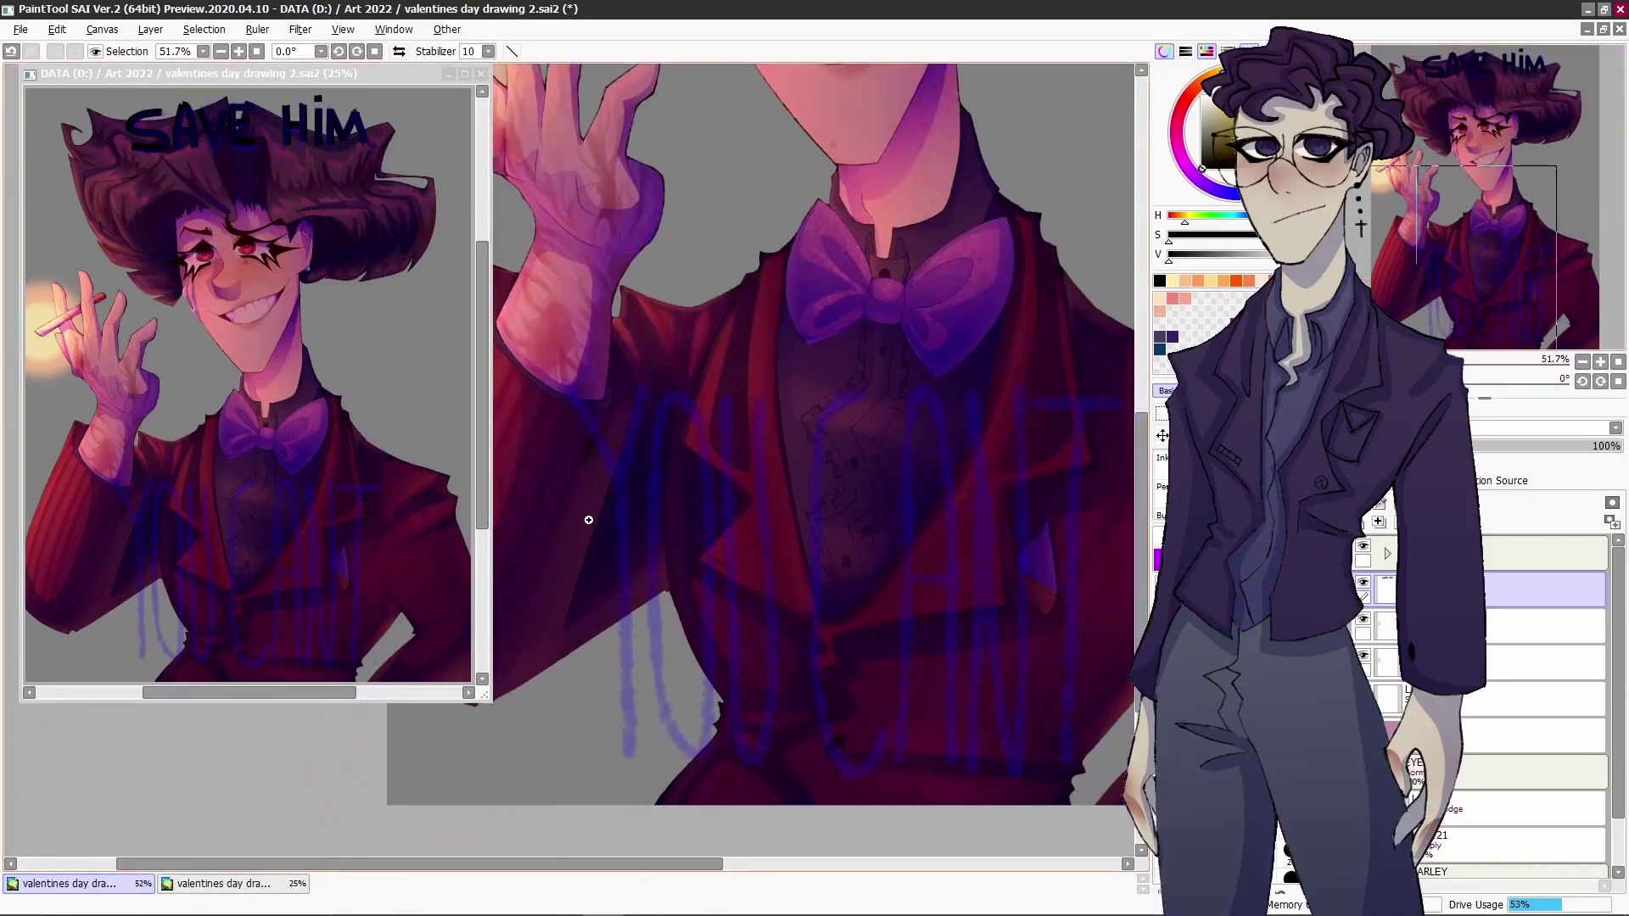
pyautogui.scroll(2, 589, 519)
pyautogui.moveTo(660, 638); pyautogui.dragTo(659, 740)
pyautogui.hotkey('ctrl', 'z')
pyautogui.moveTo(654, 424); pyautogui.dragTo(670, 787)
pyautogui.hotkey('ctrl', 'z')
pyautogui.moveTo(670, 476)
pyautogui.mouseDown()
pyautogui.moveTo(680, 792)
pyautogui.moveTo(670, 552)
pyautogui.mouseUp()
pyautogui.hotkey('ctrl', 'z')
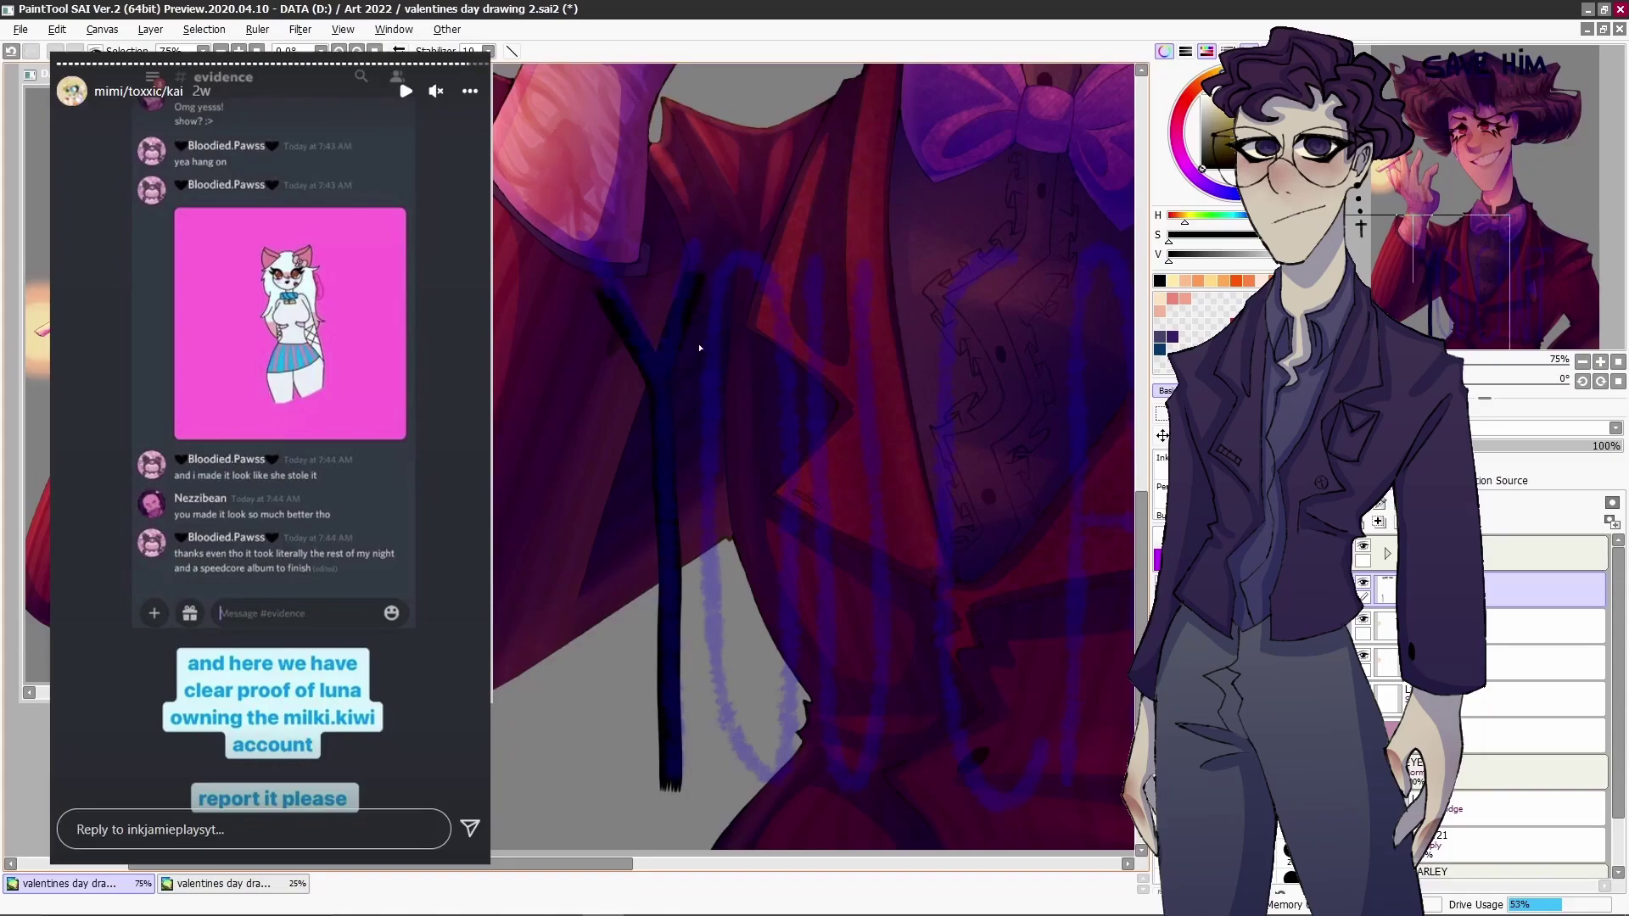
pyautogui.moveTo(729, 268); pyautogui.dragTo(721, 662)
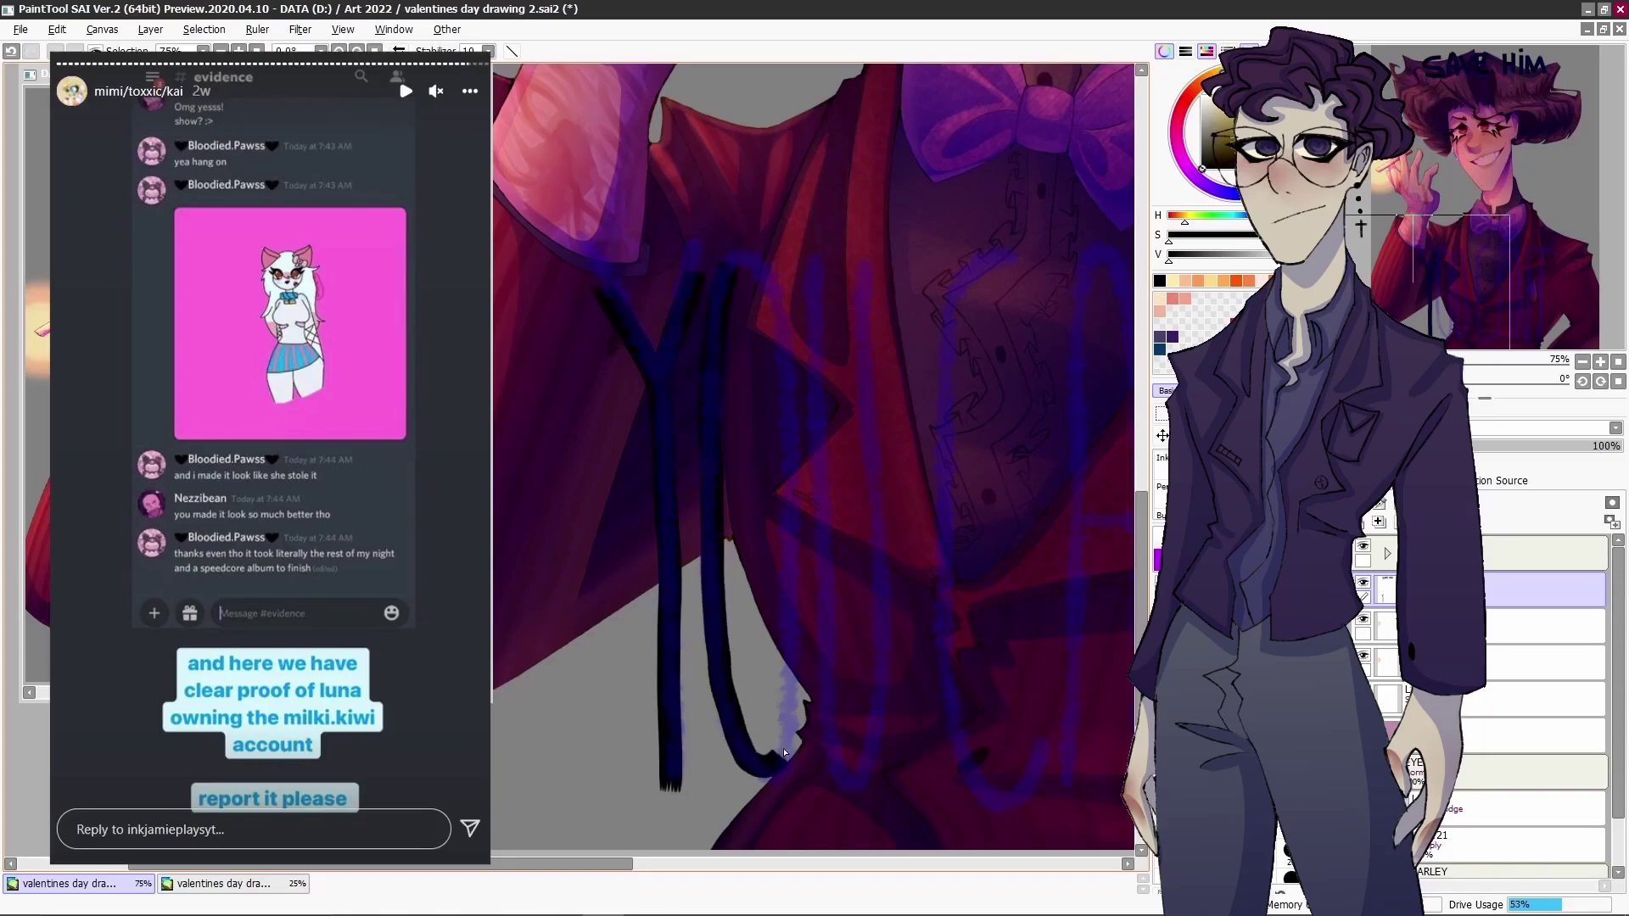
pyautogui.moveTo(803, 437)
pyautogui.mouseDown()
pyautogui.moveTo(742, 272)
pyautogui.moveTo(696, 500)
pyautogui.moveTo(725, 695)
pyautogui.moveTo(754, 767)
pyautogui.moveTo(794, 456)
pyautogui.mouseUp()
pyautogui.hotkey('ctrl', 'z')
pyautogui.hotkey('ctrl', 'z')
pyautogui.hotkey('ctrl', 'z')
pyautogui.hotkey('ctrl', 'z')
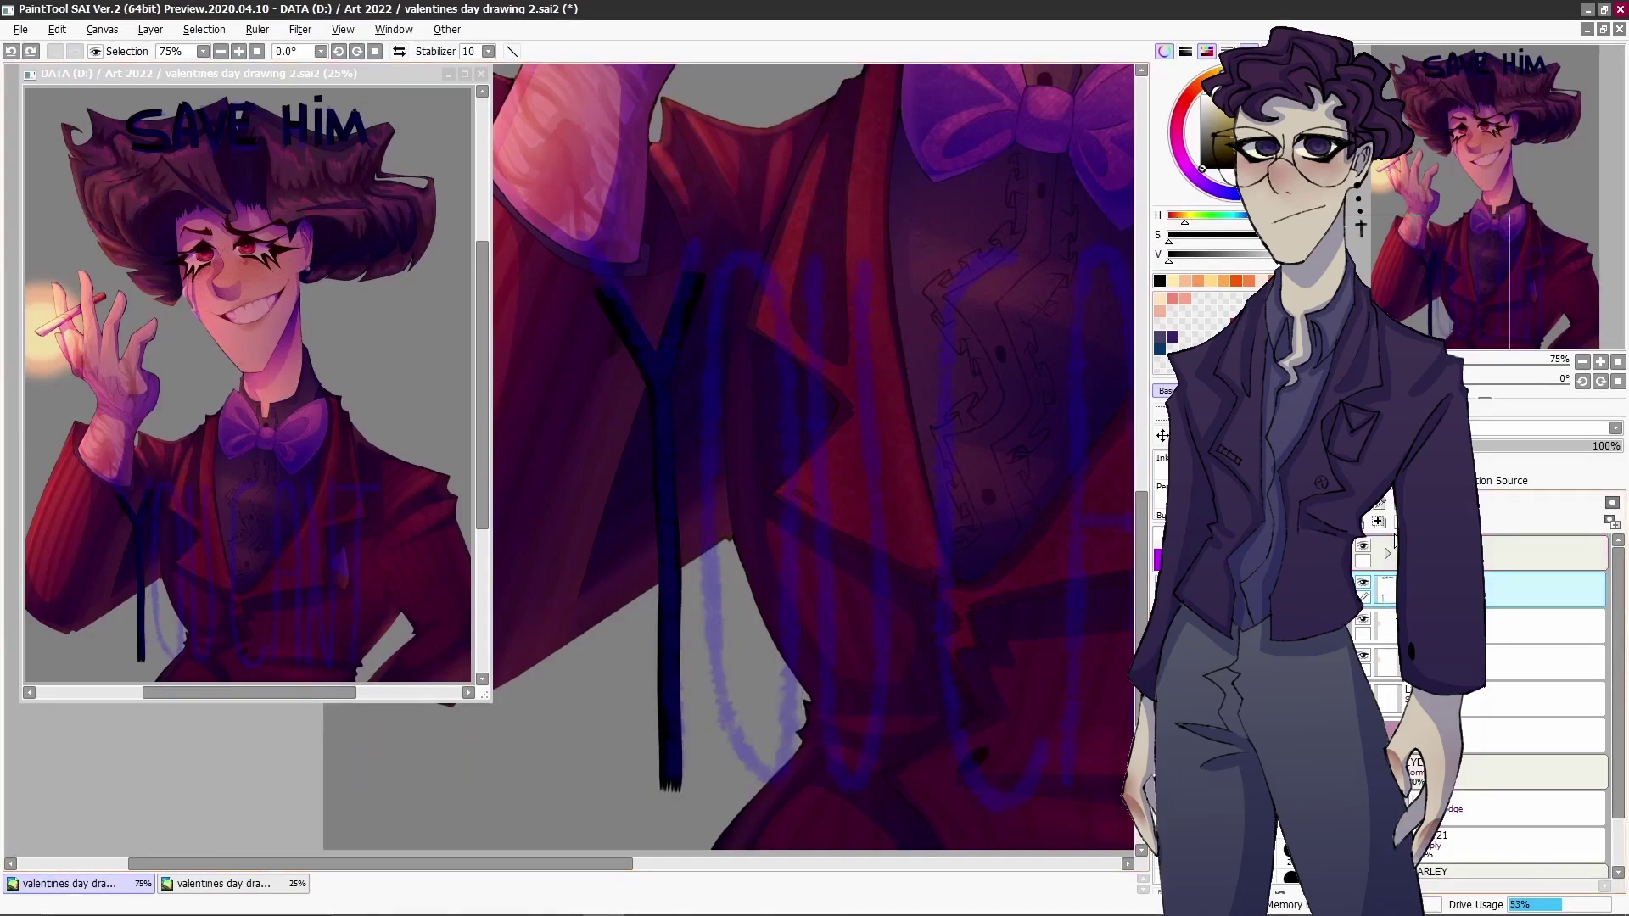
# - Move the lettering layer above the WORDS sketch folder and trace the O of "YOU" in black
pyautogui.moveTo(705, 422)
pyautogui.mouseDown()
pyautogui.moveTo(705, 614)
pyautogui.moveTo(733, 735)
pyautogui.mouseUp()
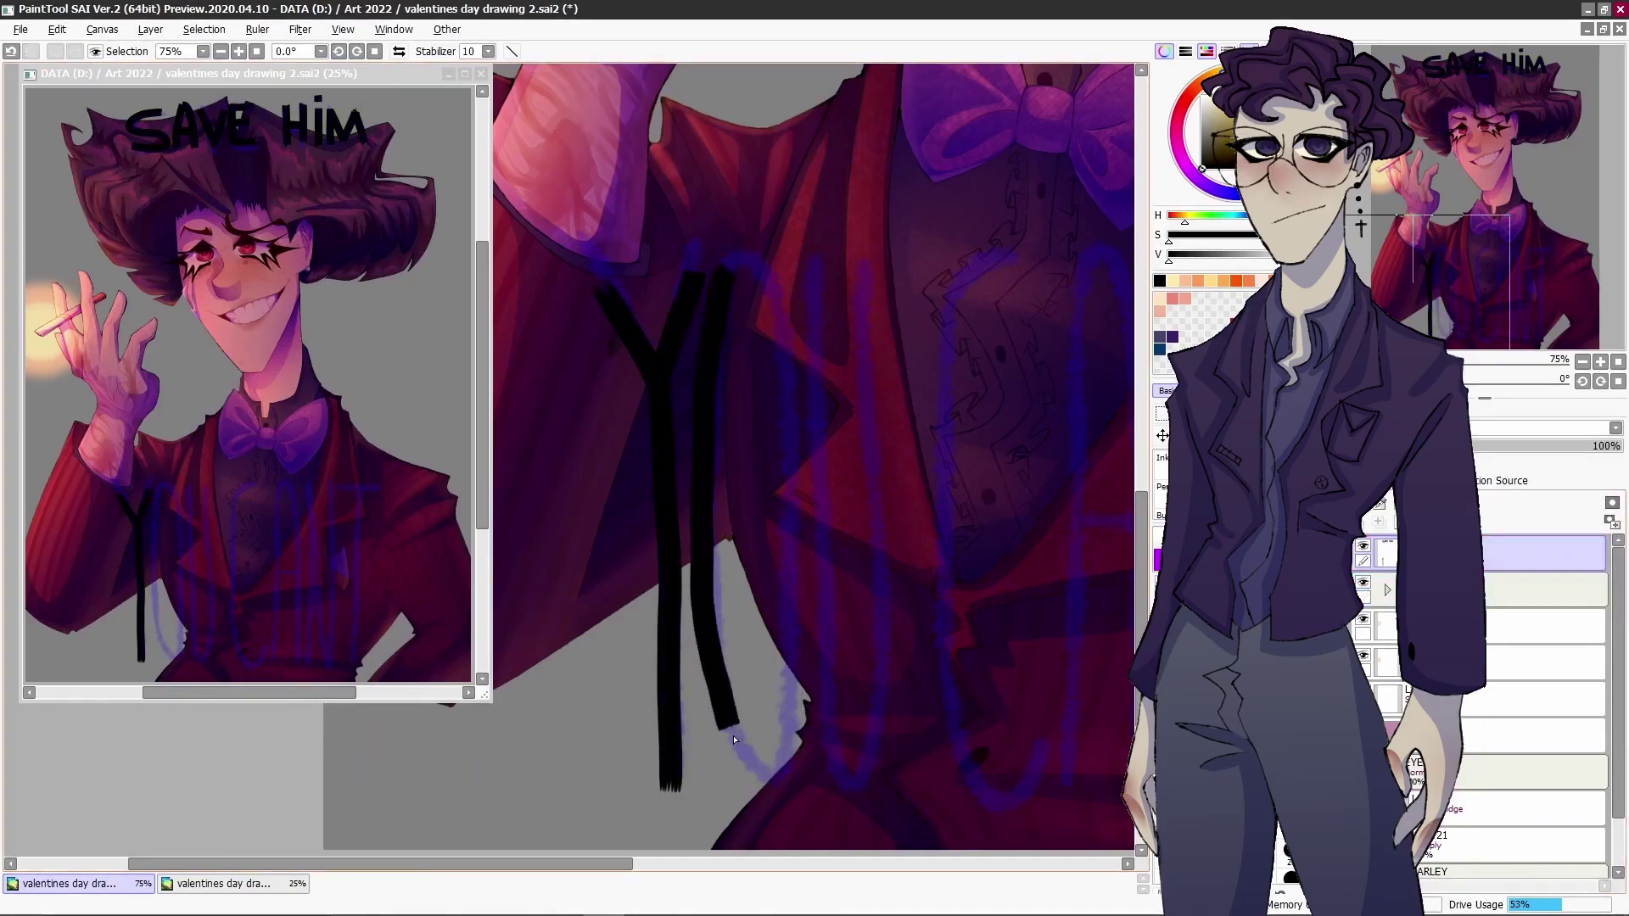
pyautogui.hotkey('ctrl', 'z')
pyautogui.moveTo(739, 256)
pyautogui.mouseDown()
pyautogui.moveTo(698, 586)
pyautogui.moveTo(802, 759)
pyautogui.mouseUp()
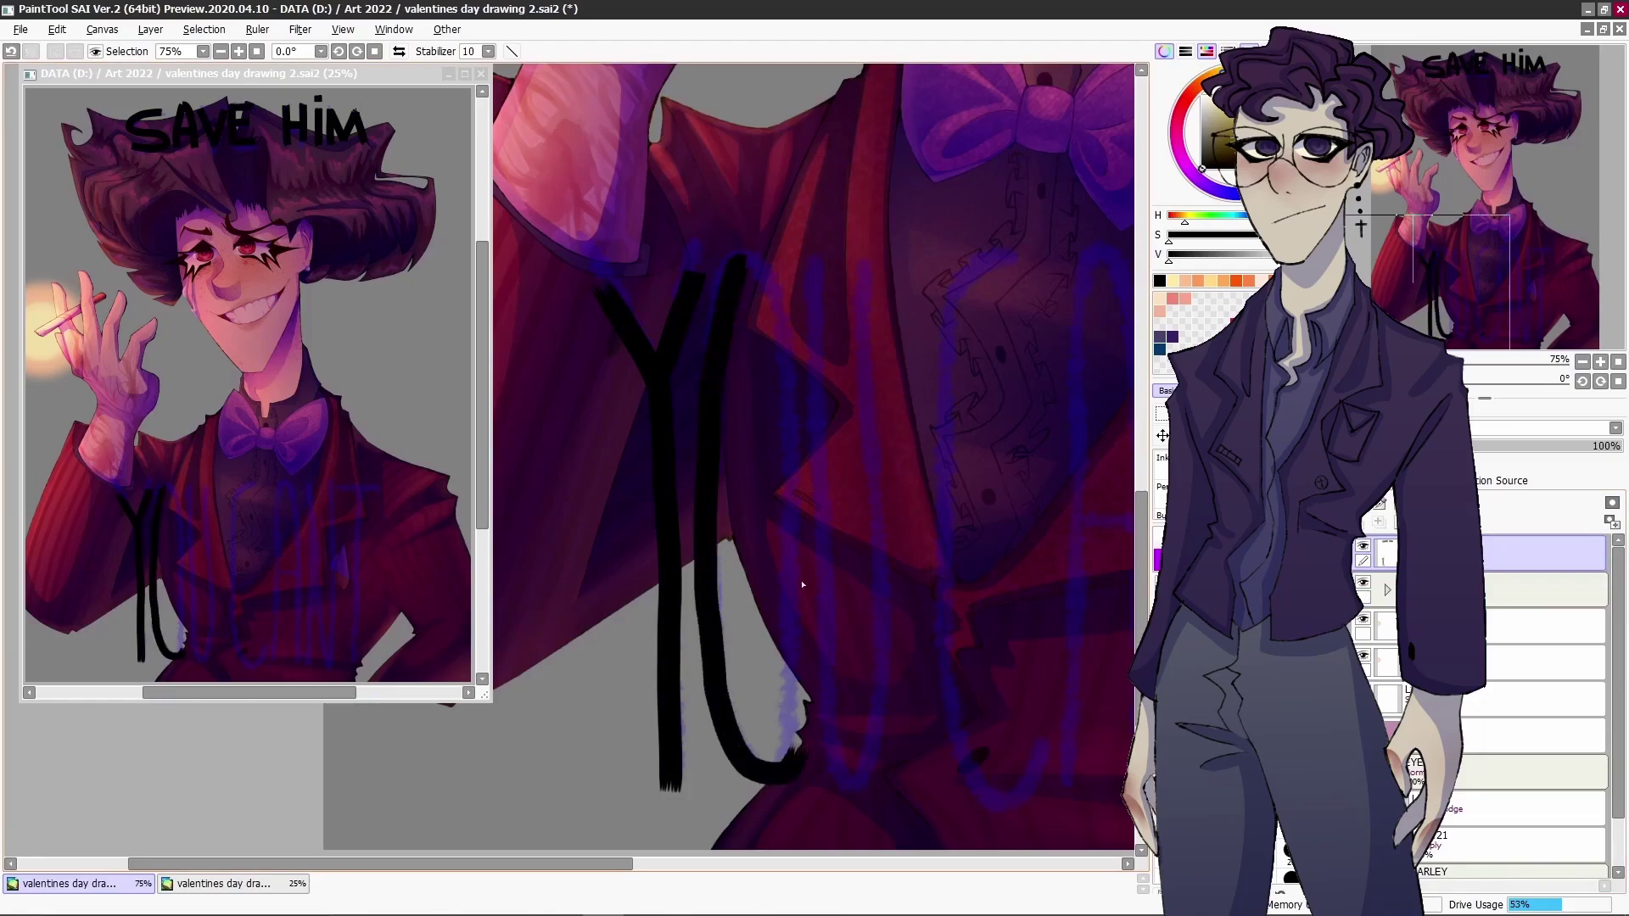
pyautogui.moveTo(759, 266)
pyautogui.mouseDown()
pyautogui.moveTo(797, 497)
pyautogui.moveTo(796, 651)
pyautogui.moveTo(812, 613)
pyautogui.moveTo(783, 346)
pyautogui.moveTo(797, 658)
pyautogui.mouseUp()
pyautogui.hotkey('ctrl', 'z')
pyautogui.hotkey('ctrl', 'z')
pyautogui.hotkey('ctrl', 'z')
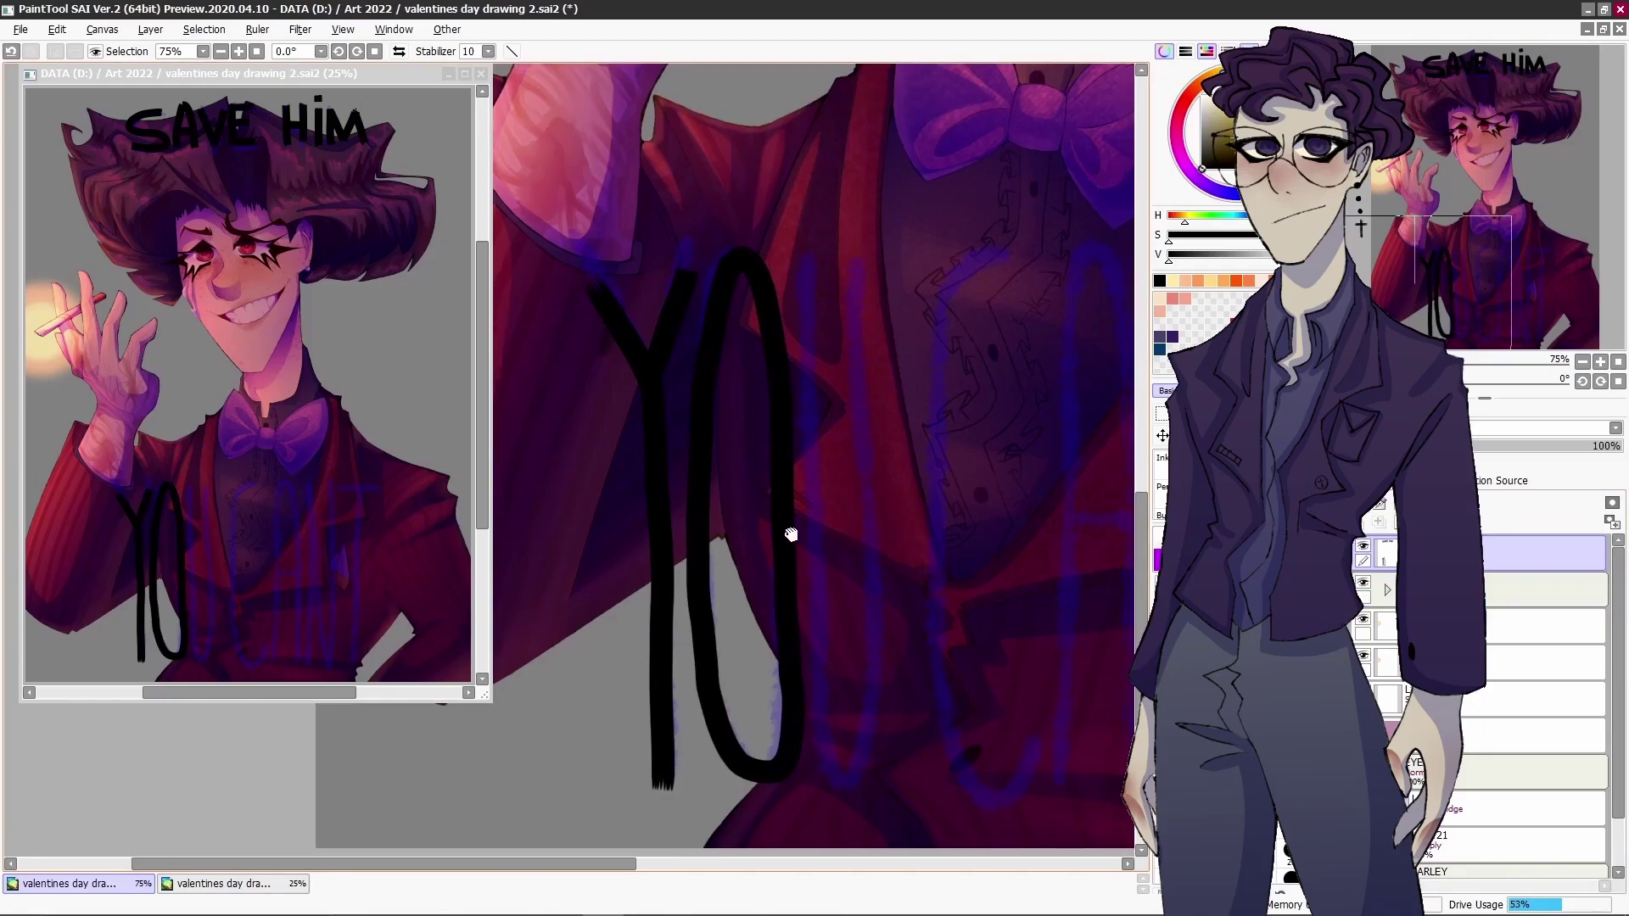
# - Trace the U of "YOU" and the C of "CANT" in black over the jacket and shirt
pyautogui.moveTo(797, 538); pyautogui.dragTo(619, 496)
pyautogui.moveTo(640, 214)
pyautogui.mouseDown()
pyautogui.moveTo(644, 492)
pyautogui.moveTo(699, 727)
pyautogui.moveTo(704, 322)
pyautogui.moveTo(691, 223)
pyautogui.moveTo(645, 405)
pyautogui.moveTo(670, 728)
pyautogui.moveTo(694, 224)
pyautogui.mouseUp()
pyautogui.hotkey('ctrl', 'z')
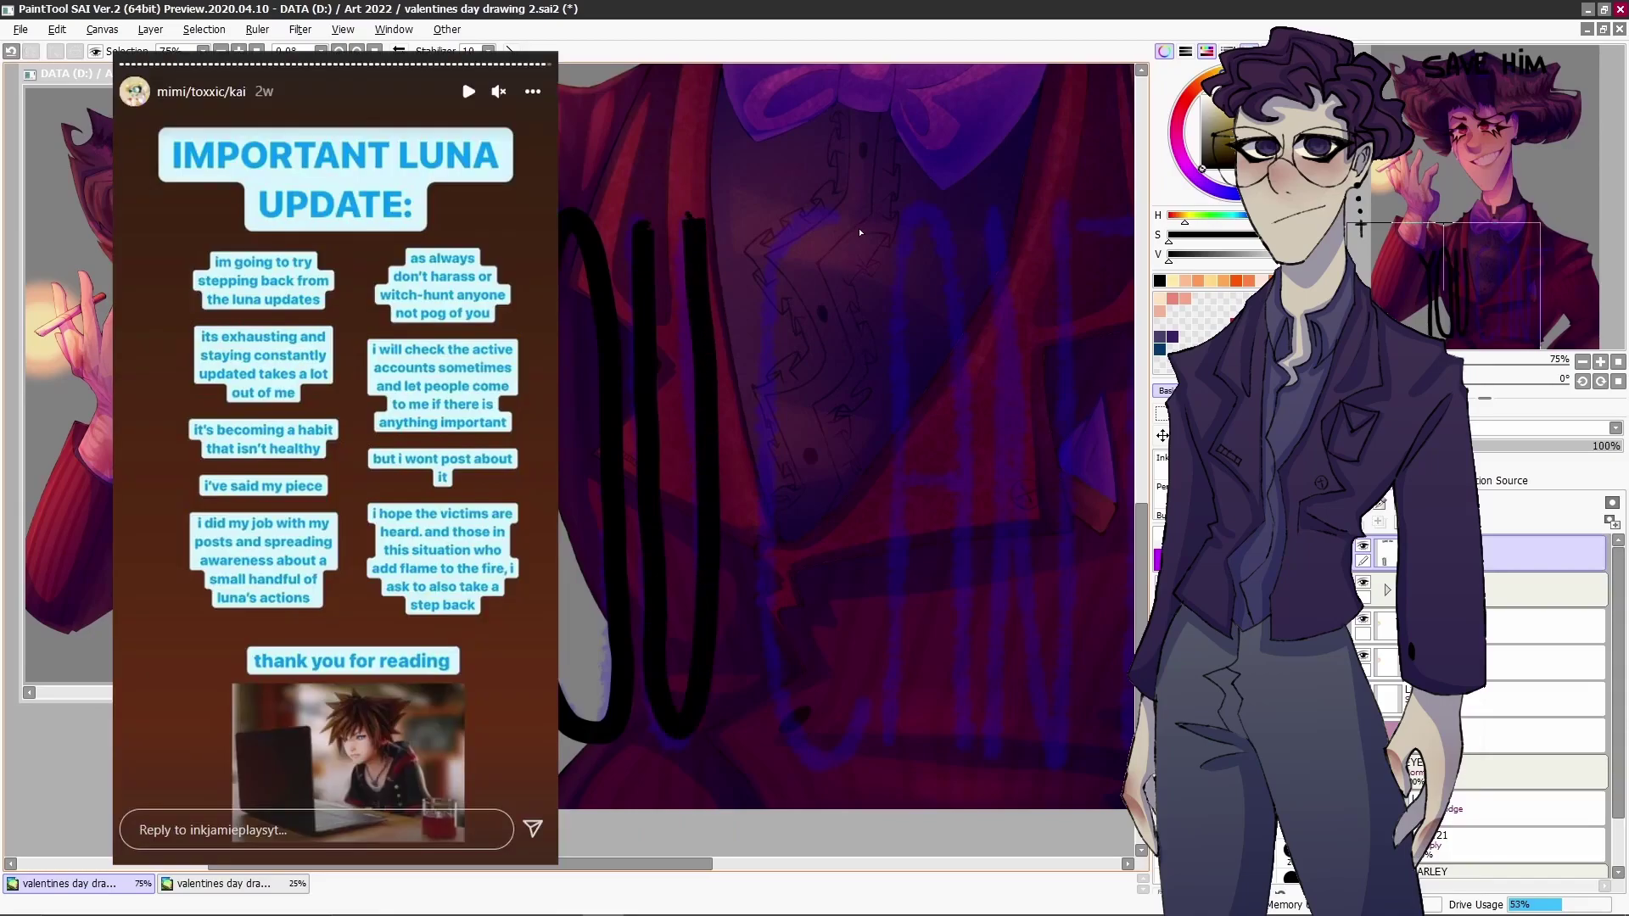
pyautogui.moveTo(765, 370)
pyautogui.mouseDown()
pyautogui.moveTo(819, 713)
pyautogui.moveTo(851, 623)
pyautogui.mouseUp()
pyautogui.hotkey('ctrl', 'z')
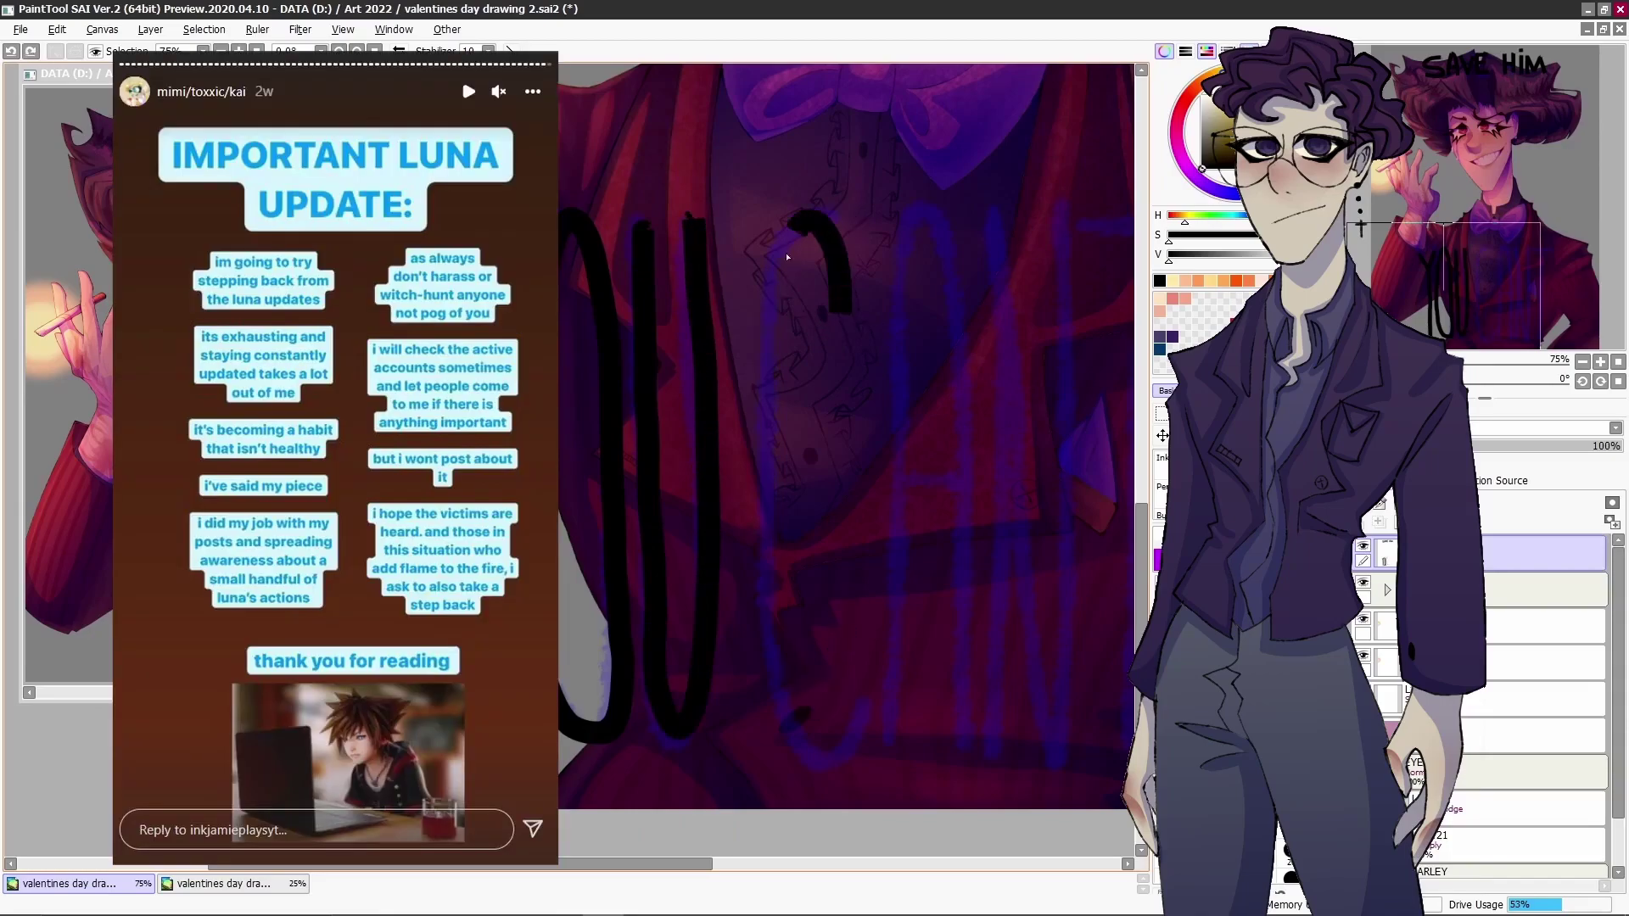
pyautogui.moveTo(792, 243); pyautogui.dragTo(778, 691)
# - Trace the two legs and rounded top of the A in the sketched word "CANT"
pyautogui.moveTo(889, 759)
pyautogui.mouseDown()
pyautogui.moveTo(902, 258)
pyautogui.moveTo(941, 250)
pyautogui.moveTo(989, 659)
pyautogui.mouseUp()
pyautogui.hotkey('ctrl', 'z')
pyautogui.moveTo(893, 728)
pyautogui.mouseDown()
pyautogui.moveTo(909, 330)
pyautogui.moveTo(950, 241)
pyautogui.mouseUp()
pyautogui.hotkey('ctrl', 'z')
pyautogui.moveTo(887, 755)
pyautogui.mouseDown()
pyautogui.moveTo(879, 477)
pyautogui.moveTo(940, 248)
pyautogui.mouseUp()
pyautogui.hotkey('ctrl', 'z')
pyautogui.moveTo(887, 751)
pyautogui.mouseDown()
pyautogui.moveTo(924, 223)
pyautogui.moveTo(892, 746)
pyautogui.mouseUp()
pyautogui.hotkey('ctrl', 'z')
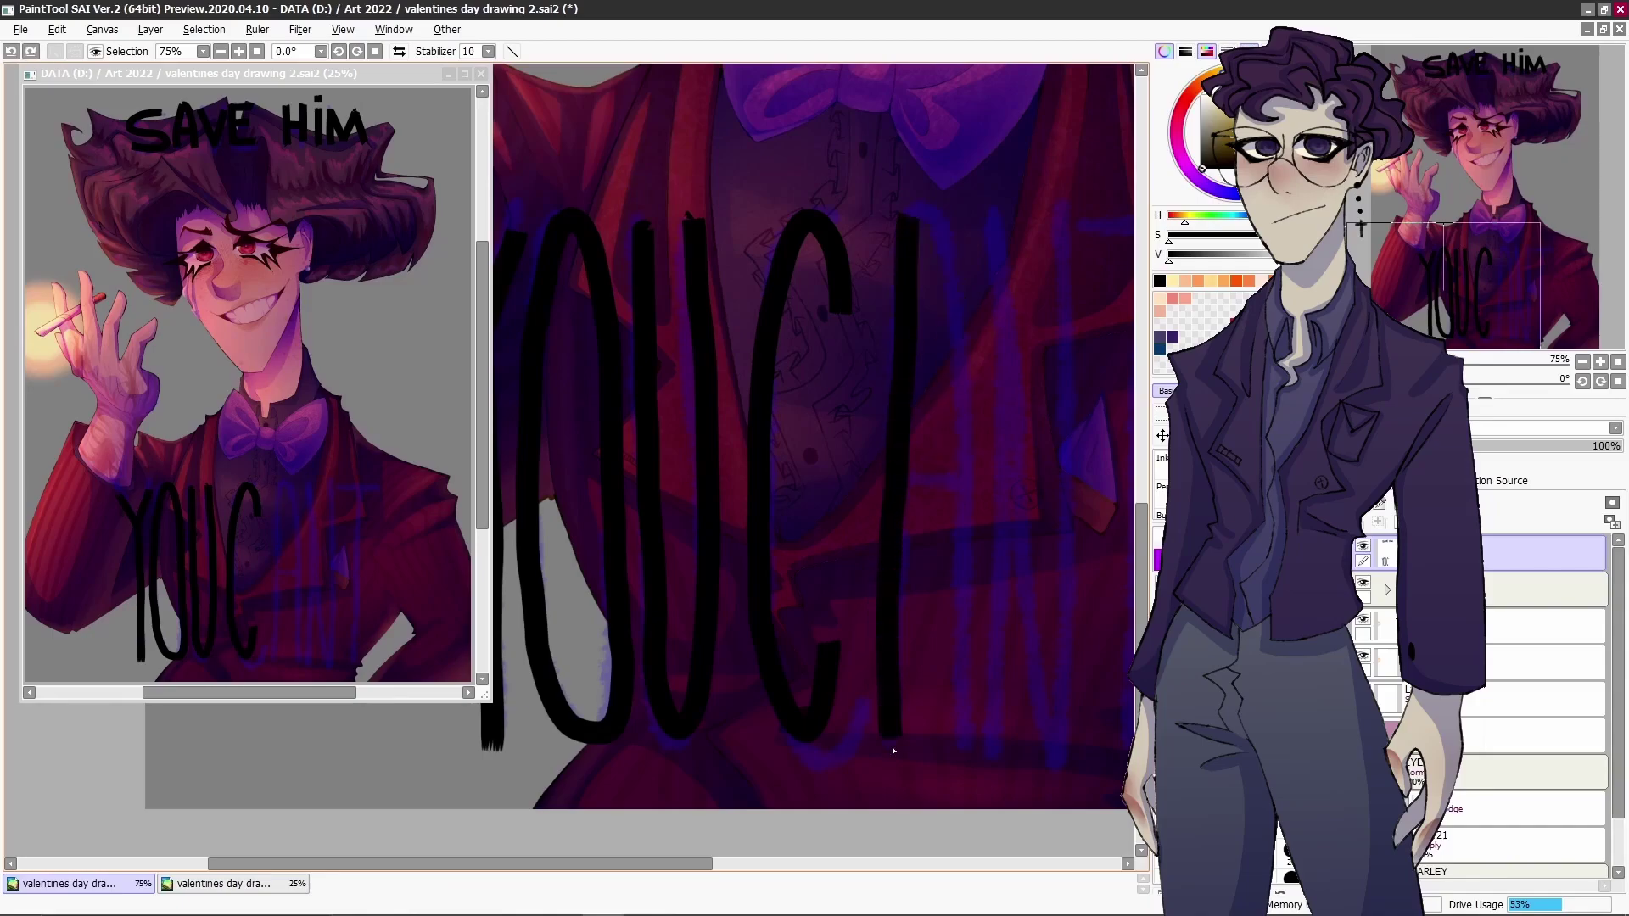
pyautogui.moveTo(962, 263); pyautogui.dragTo(967, 747)
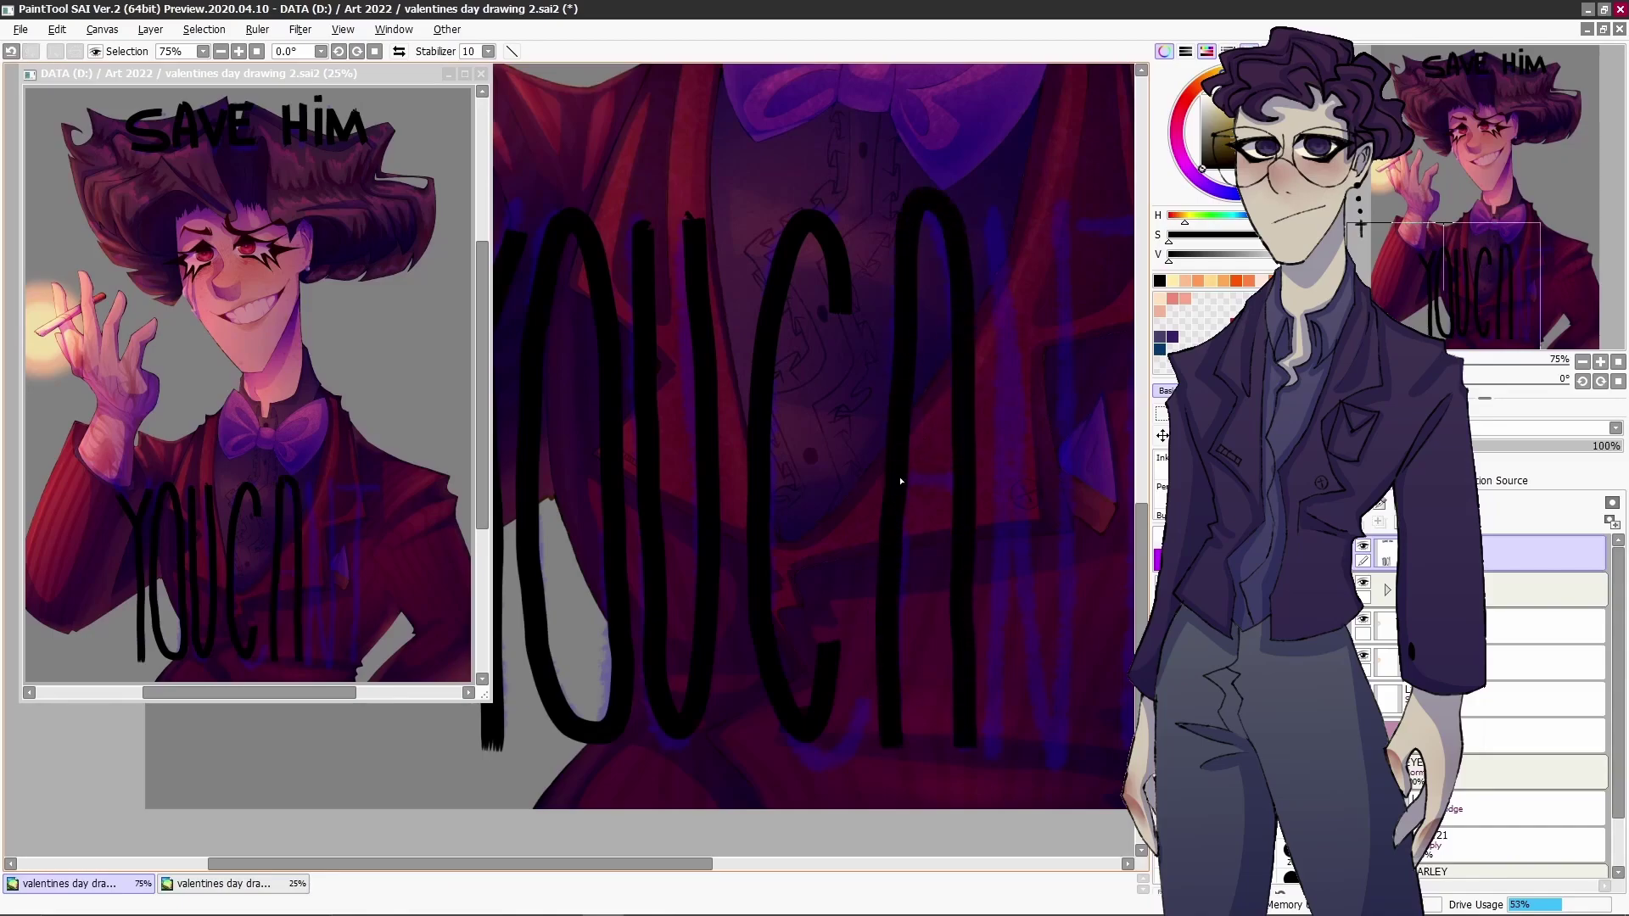
# - Cross the A and trace the N and T of "CANT" in black across the jacket
pyautogui.moveTo(1029, 490); pyautogui.dragTo(570, 370)
pyautogui.moveTo(585, 202)
pyautogui.mouseDown()
pyautogui.moveTo(589, 693)
pyautogui.moveTo(636, 579)
pyautogui.moveTo(654, 736)
pyautogui.mouseUp()
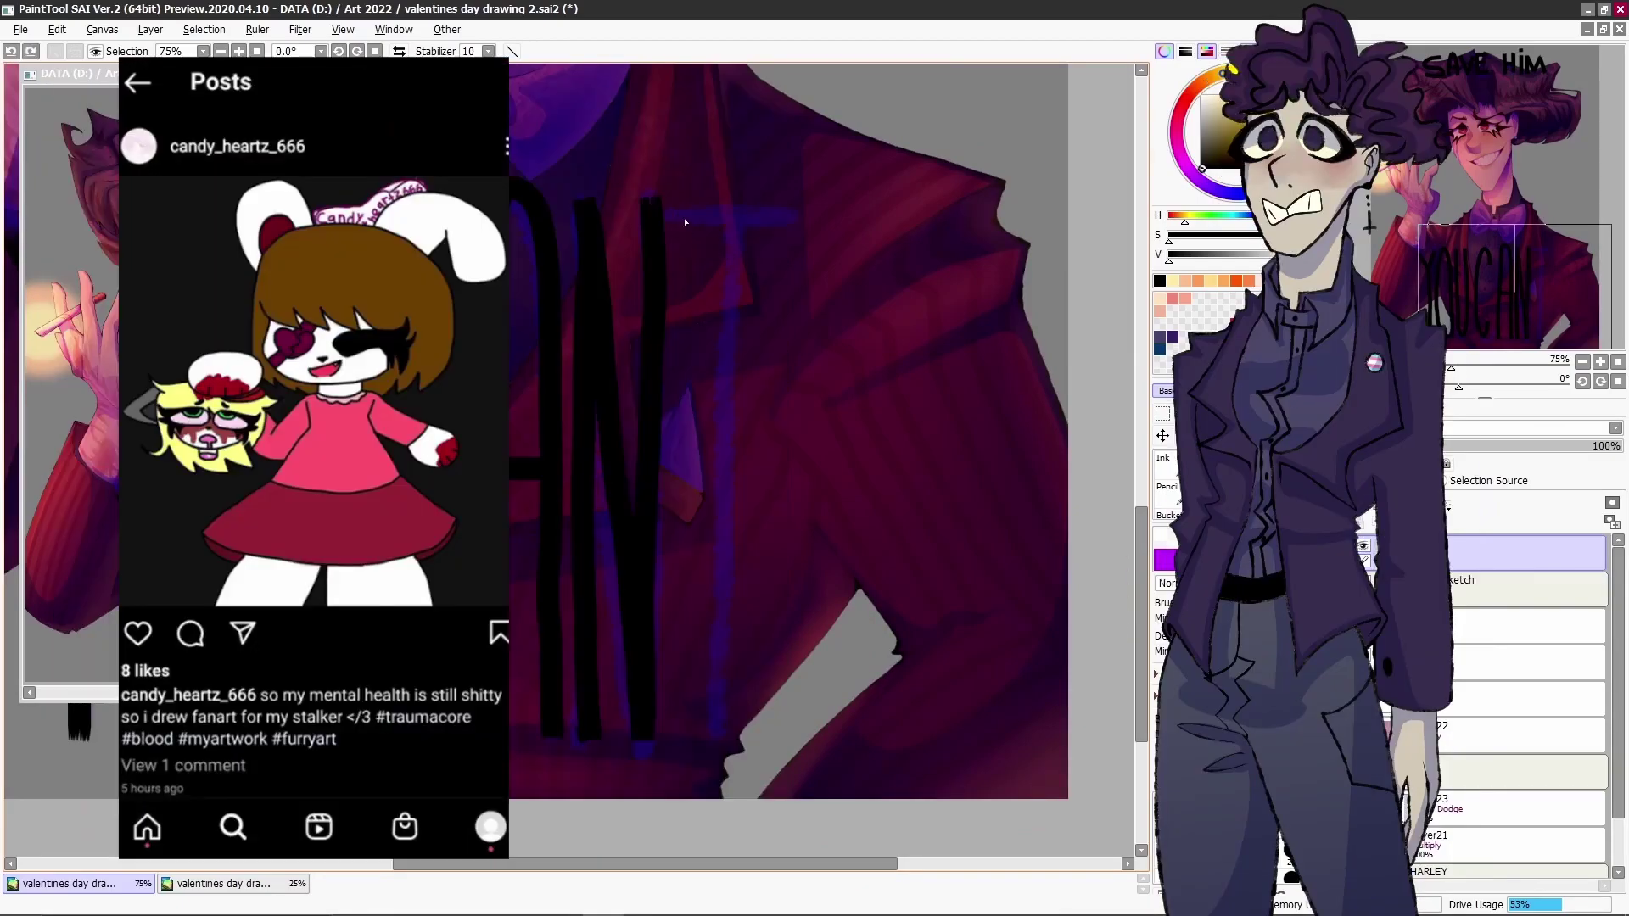
pyautogui.moveTo(687, 223)
pyautogui.mouseDown()
pyautogui.moveTo(816, 222)
pyautogui.moveTo(742, 541)
pyautogui.moveTo(751, 725)
pyautogui.mouseUp()
pyautogui.hotkey('ctrl', 'z')
pyautogui.moveTo(755, 229); pyautogui.dragTo(759, 745)
pyautogui.moveTo(760, 570); pyautogui.dragTo(1032, 634)
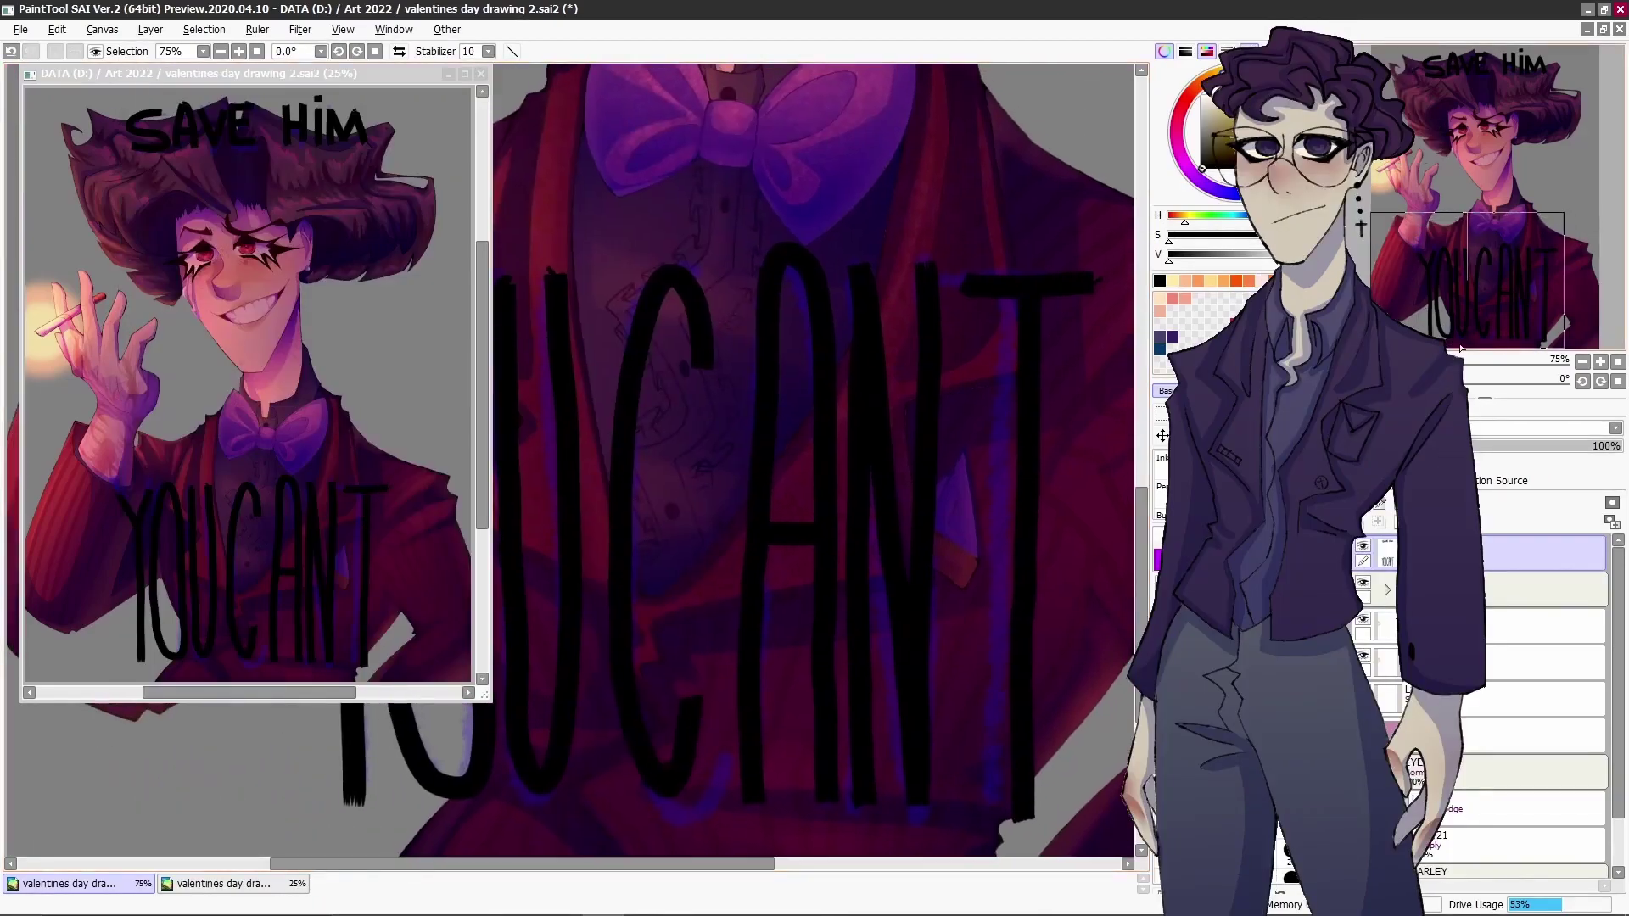
pyautogui.scroll(-2, 775, 484)
pyautogui.scroll(1, 832, 389)
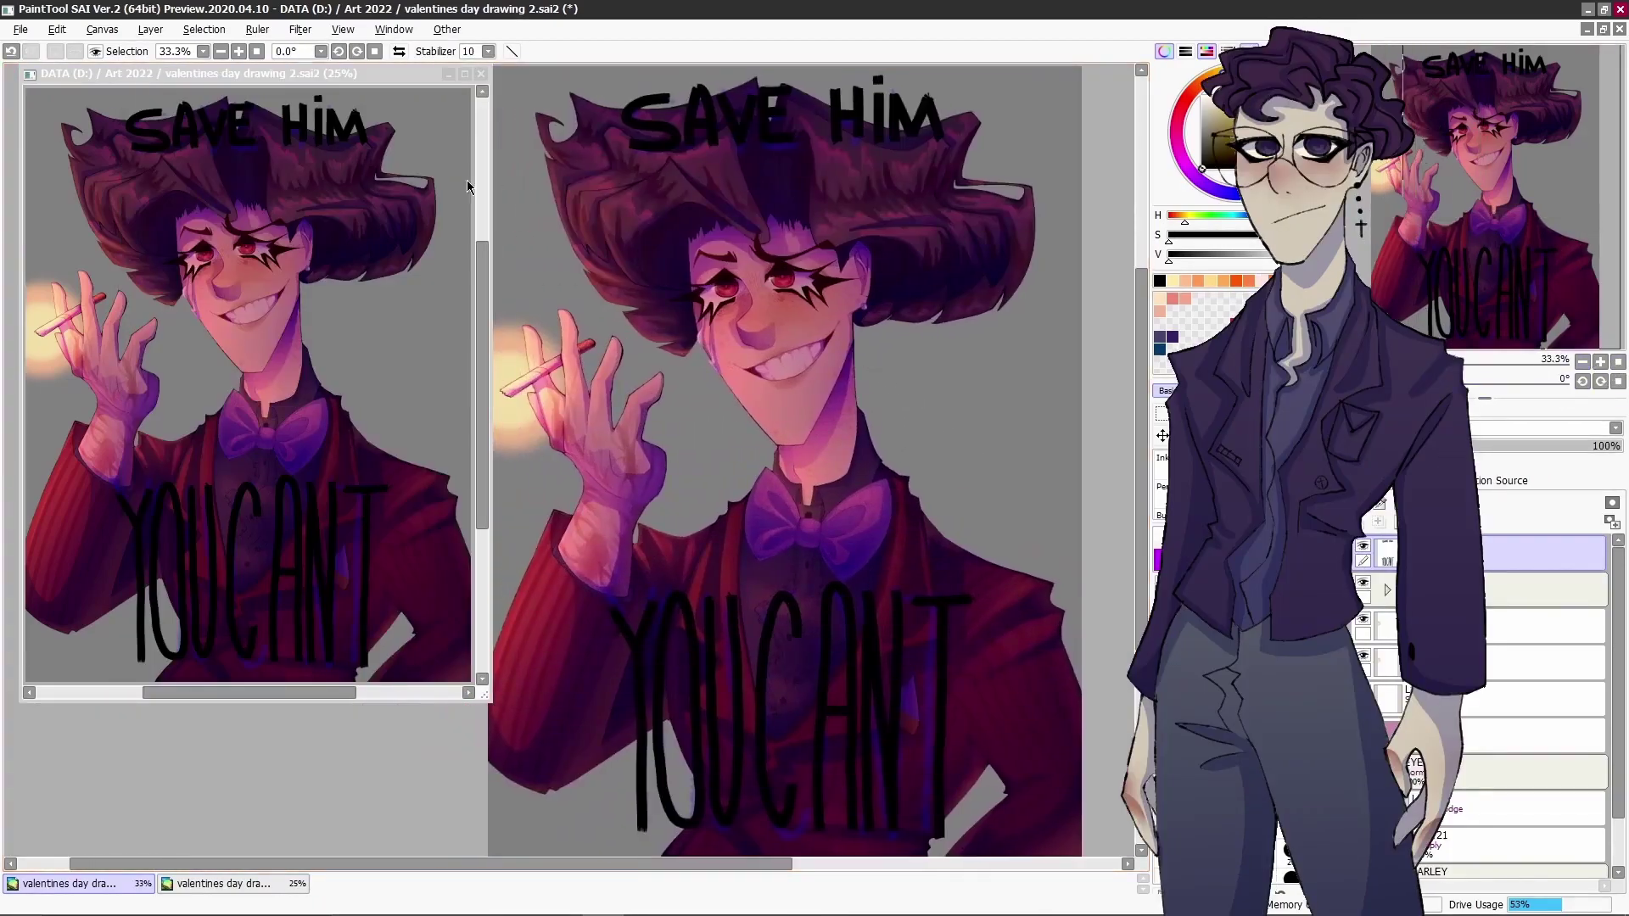
# - Recolour the black lettering off-white using a clipped layer merged down, and set the lettering layer's opacity to 33%
pyautogui.hotkey('ctrl', 'shift', 'n')
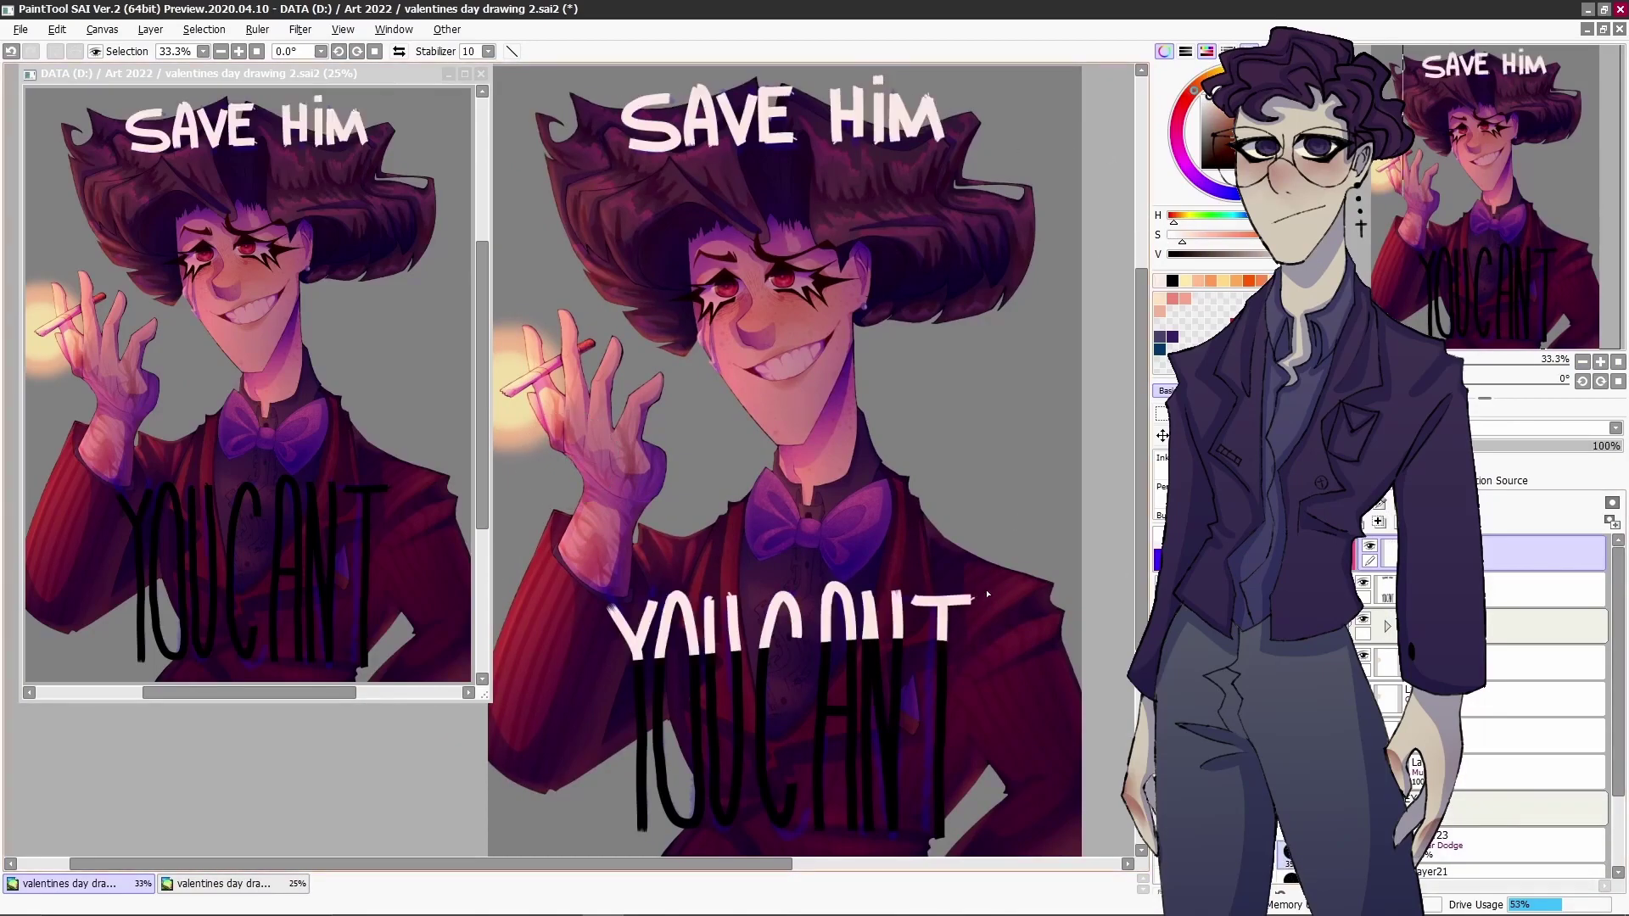
pyautogui.hotkey('ctrl', 'e')
pyautogui.click(1478, 446)
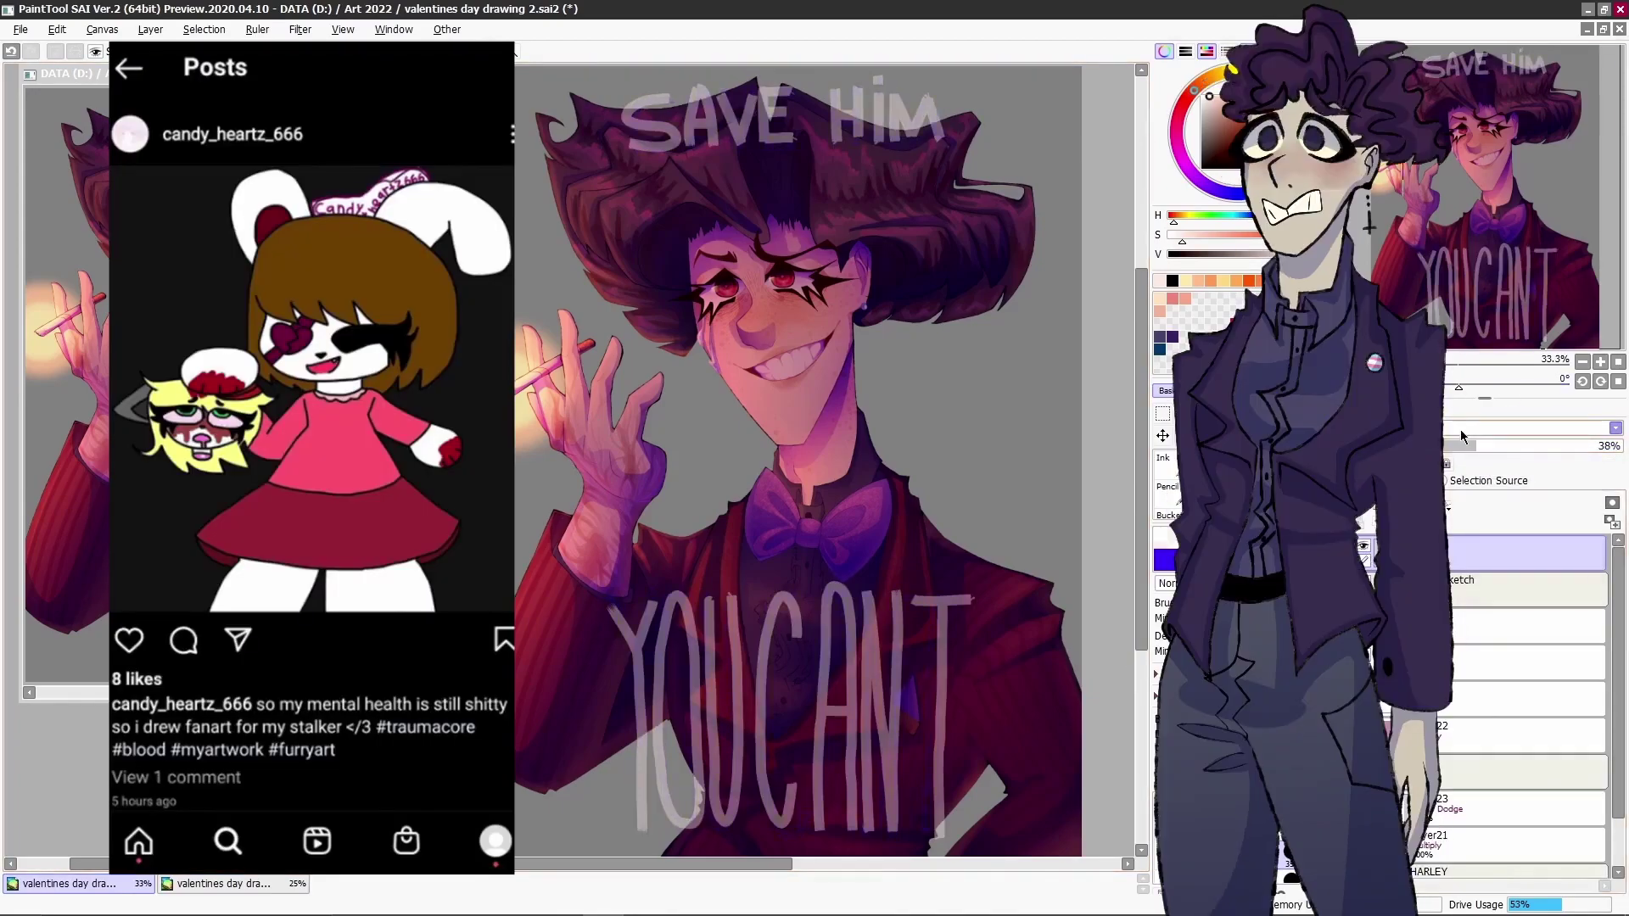
pyautogui.click(1431, 447)
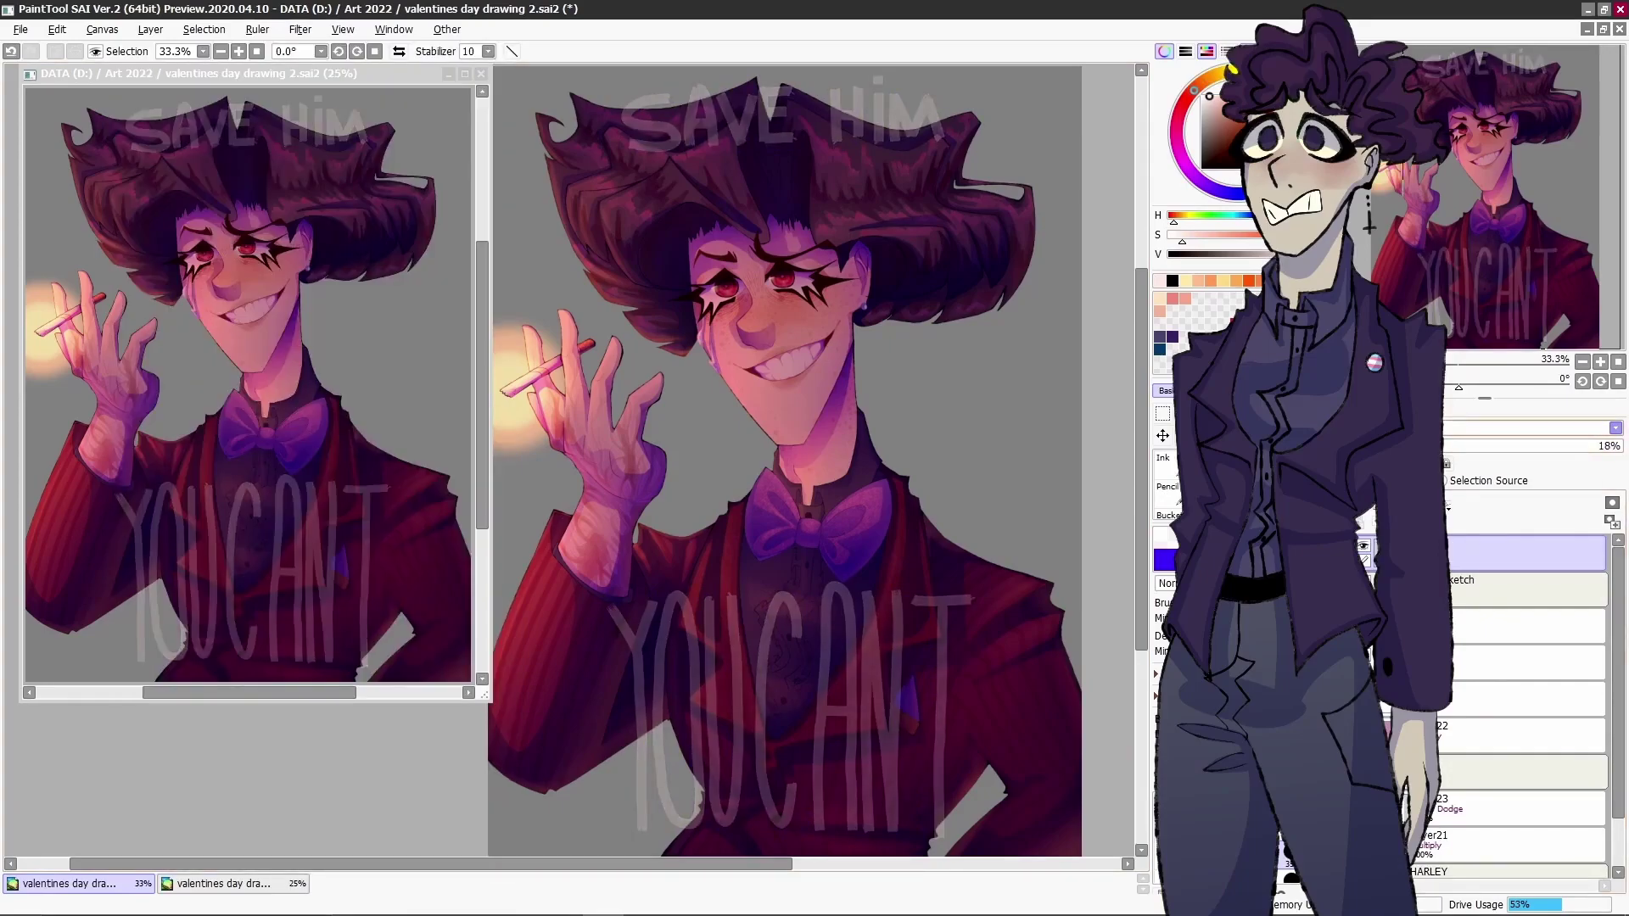
pyautogui.click(1461, 446)
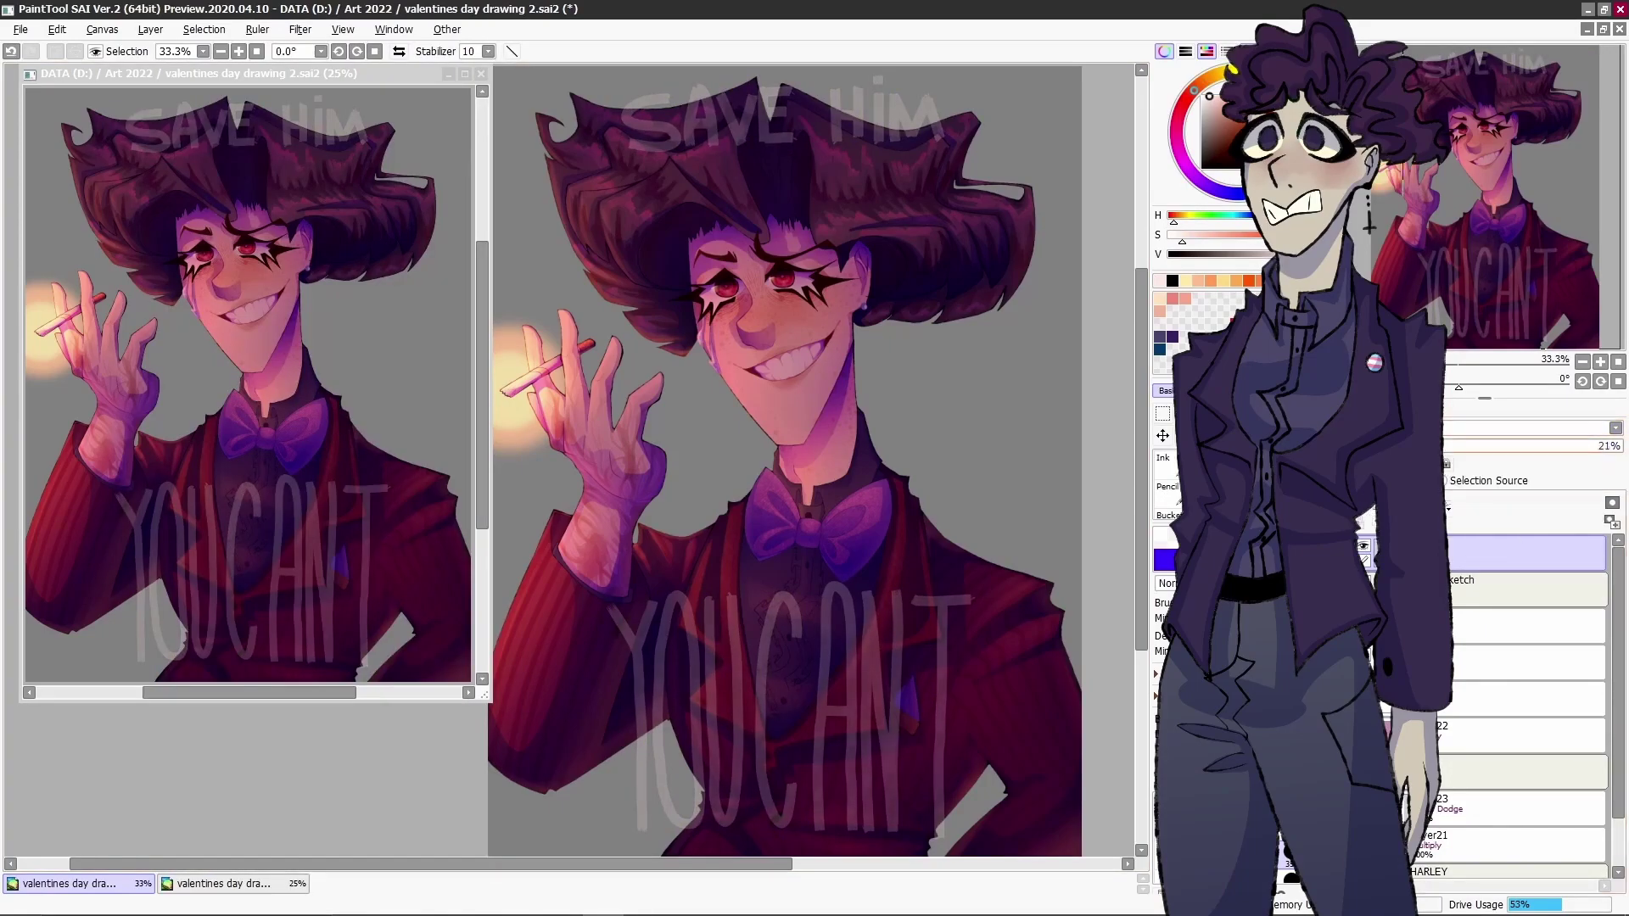
pyautogui.click(1463, 446)
# - Select the words "YOU CANT" and transform them into wider, shorter lettering across the bottom of the jacket, then deselect
pyautogui.press('m')
pyautogui.moveTo(894, 508); pyautogui.dragTo(923, 441)
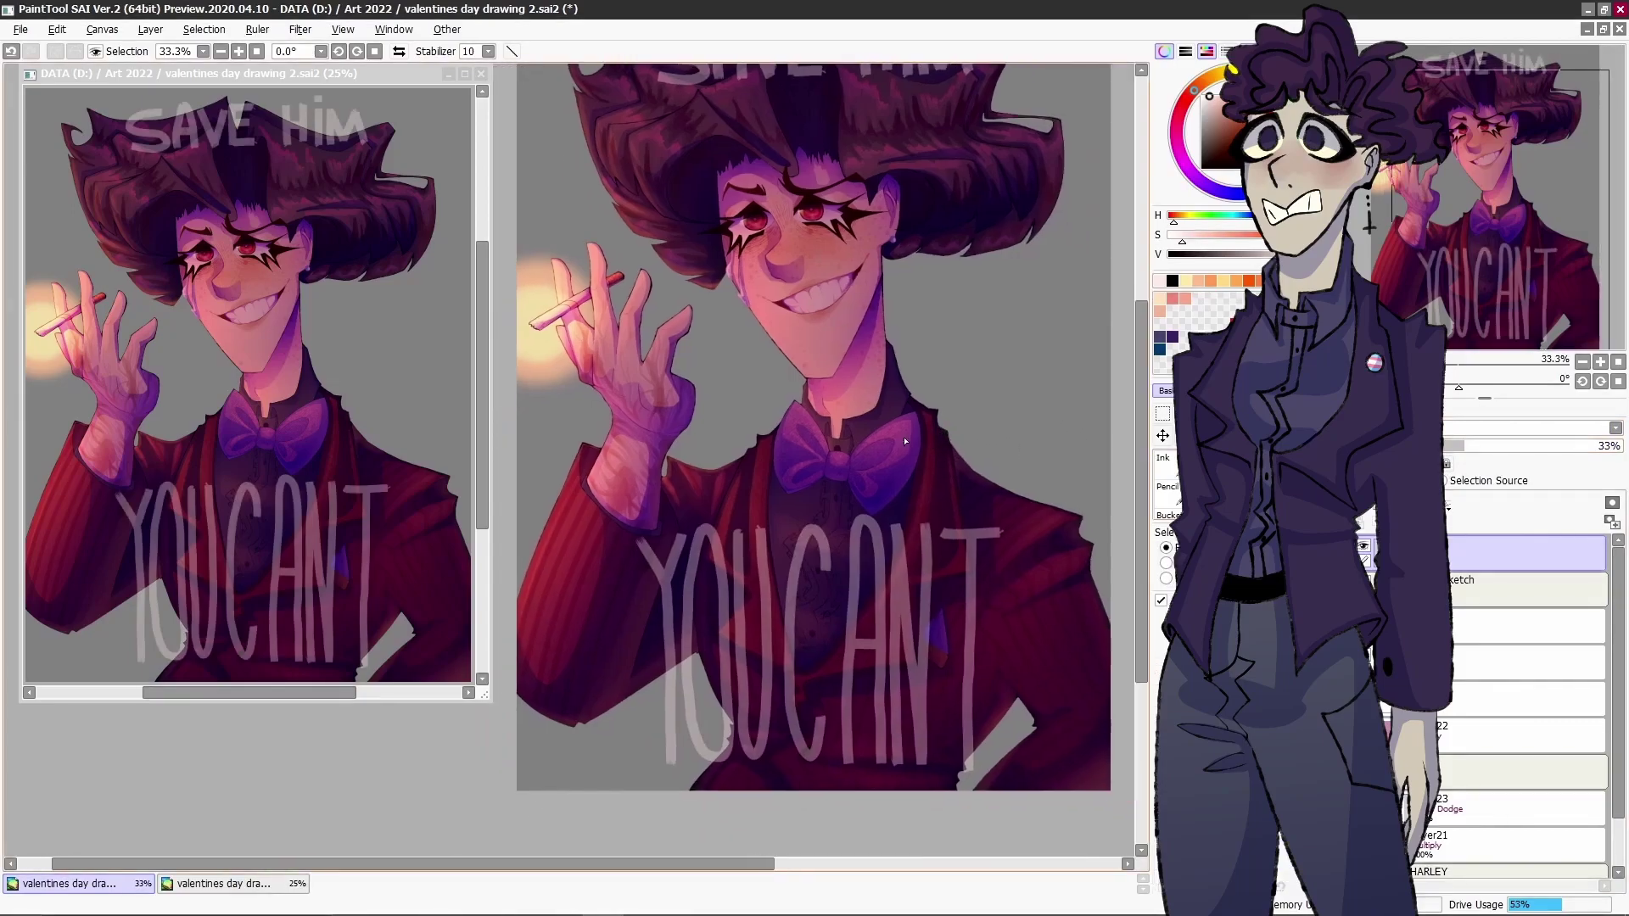
pyautogui.hotkey('ctrl', 't')
pyautogui.moveTo(970, 545); pyautogui.dragTo(938, 563)
pyautogui.moveTo(841, 614)
pyautogui.mouseDown()
pyautogui.moveTo(905, 613)
pyautogui.moveTo(836, 524)
pyautogui.mouseUp()
pyautogui.moveTo(701, 678); pyautogui.dragTo(594, 649)
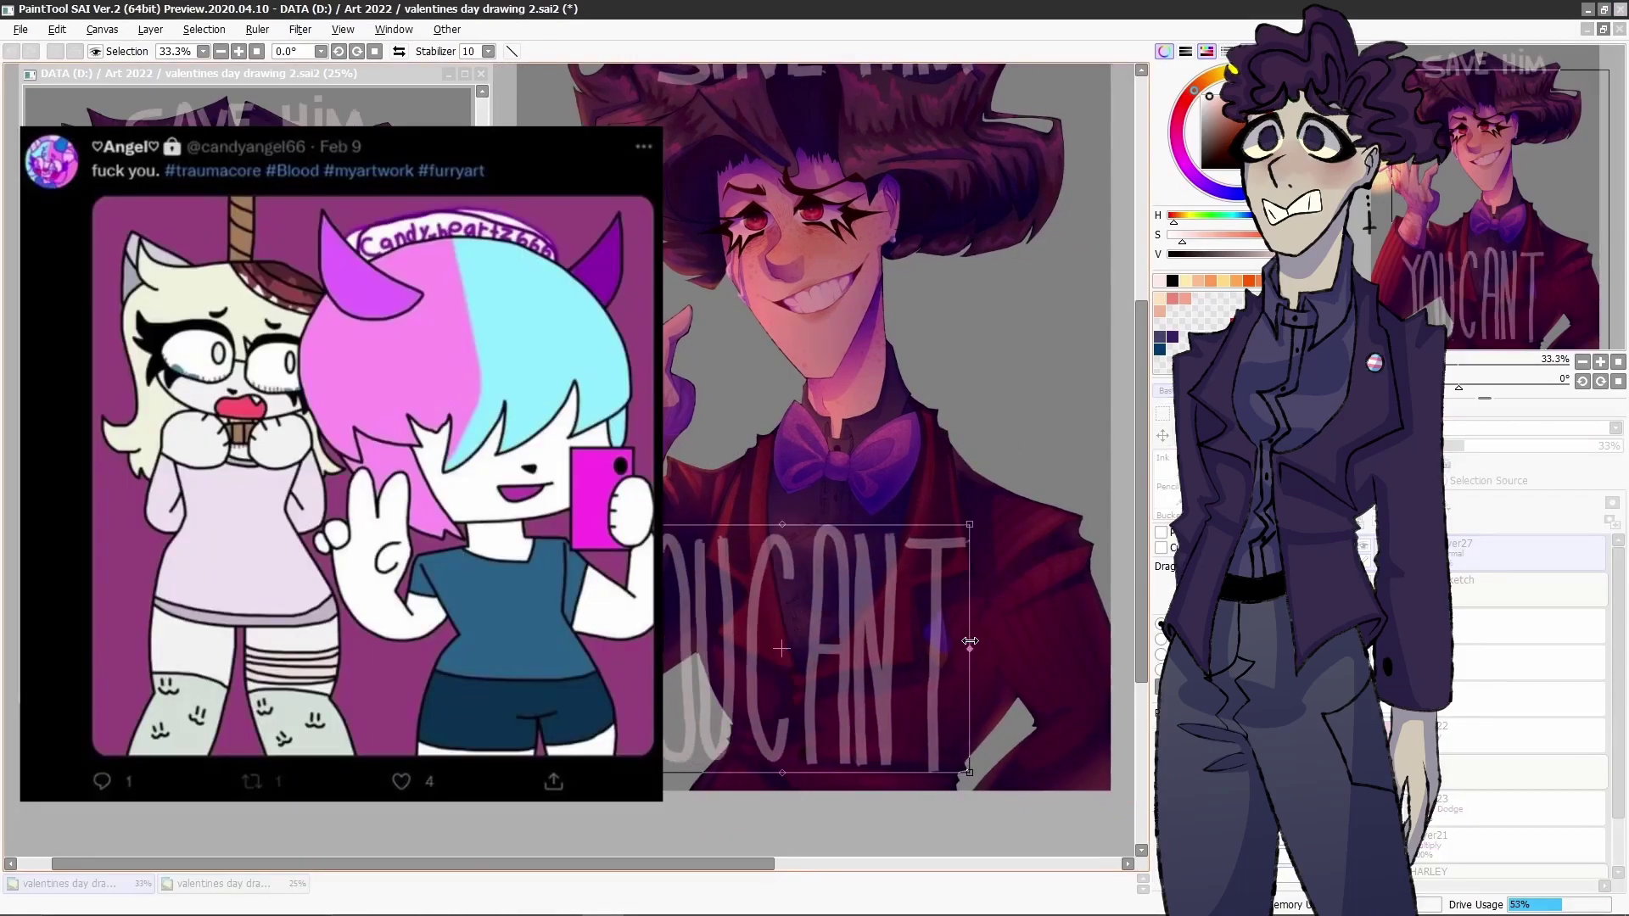
pyautogui.moveTo(970, 649); pyautogui.dragTo(1032, 649)
pyautogui.moveTo(854, 525); pyautogui.dragTo(851, 597)
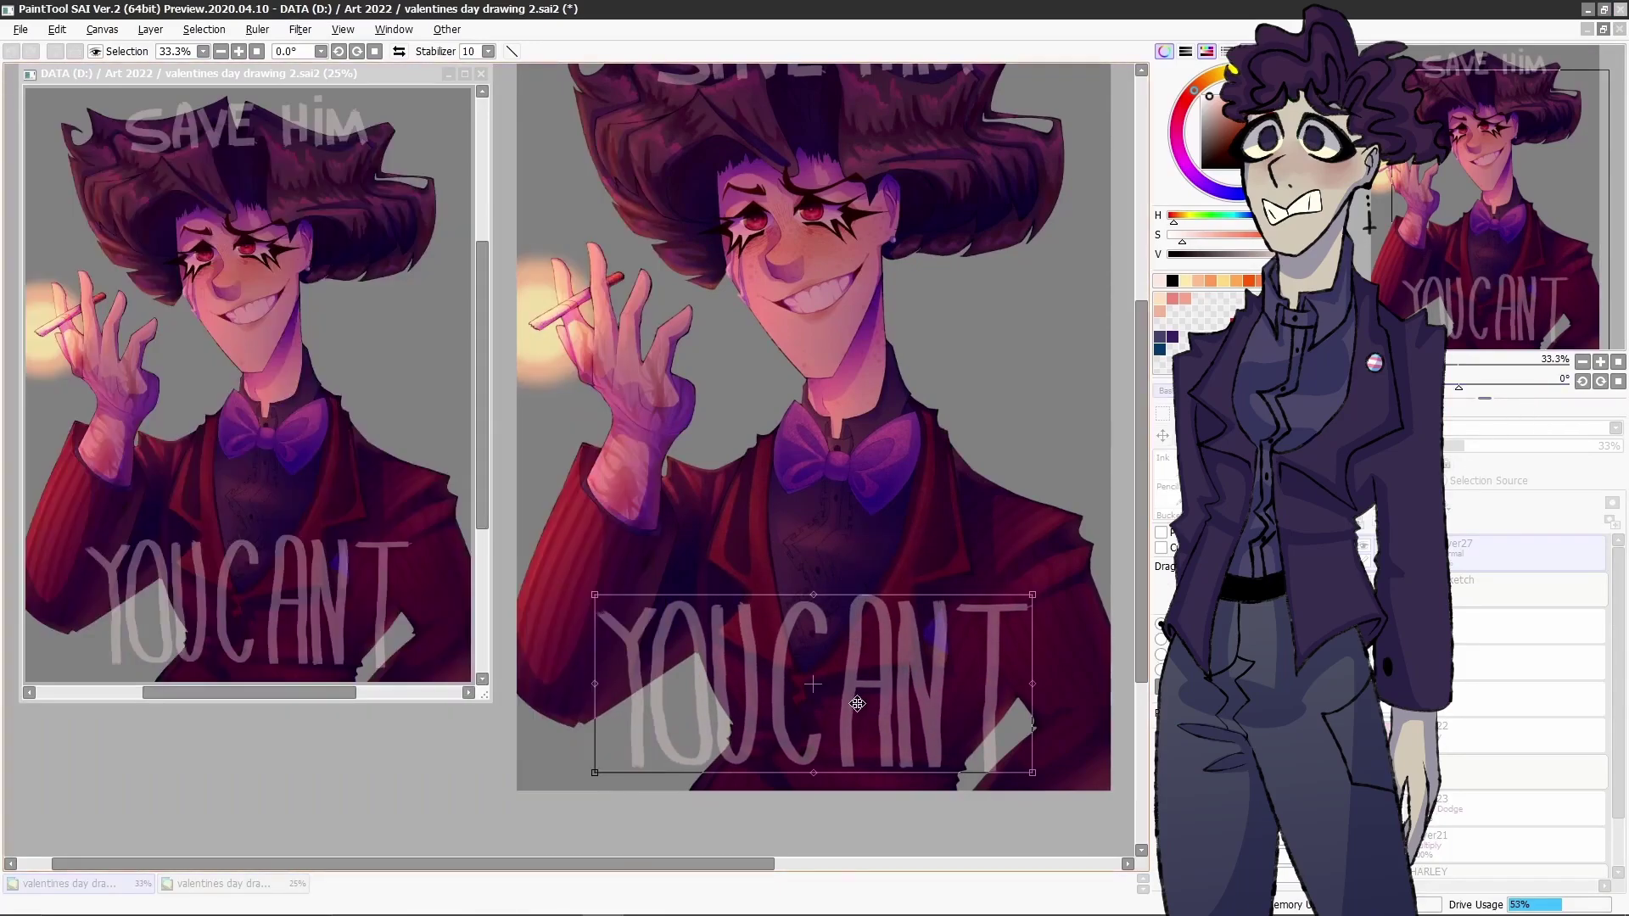
pyautogui.press('Return')
pyautogui.hotkey('ctrl', 'd')
# - Start hand-lettering the artist's handle in off-white on a new layer, running down along the edge of the face
pyautogui.scroll(3, 996, 440)
pyautogui.moveTo(996, 439); pyautogui.dragTo(552, 246)
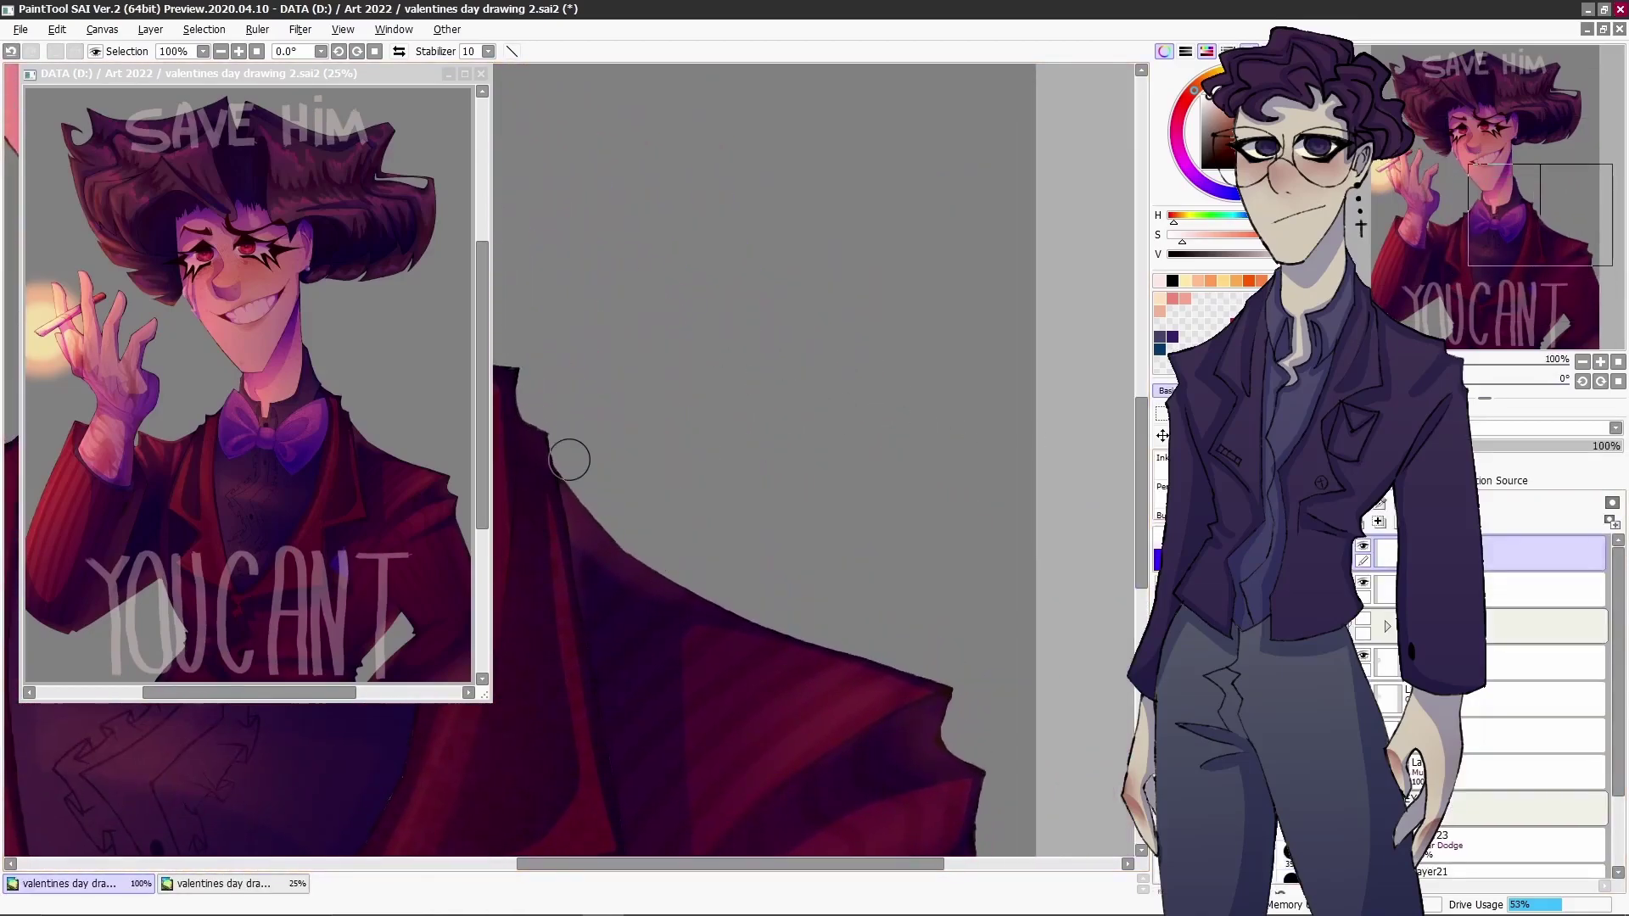
pyautogui.moveTo(526, 343); pyautogui.dragTo(859, 496)
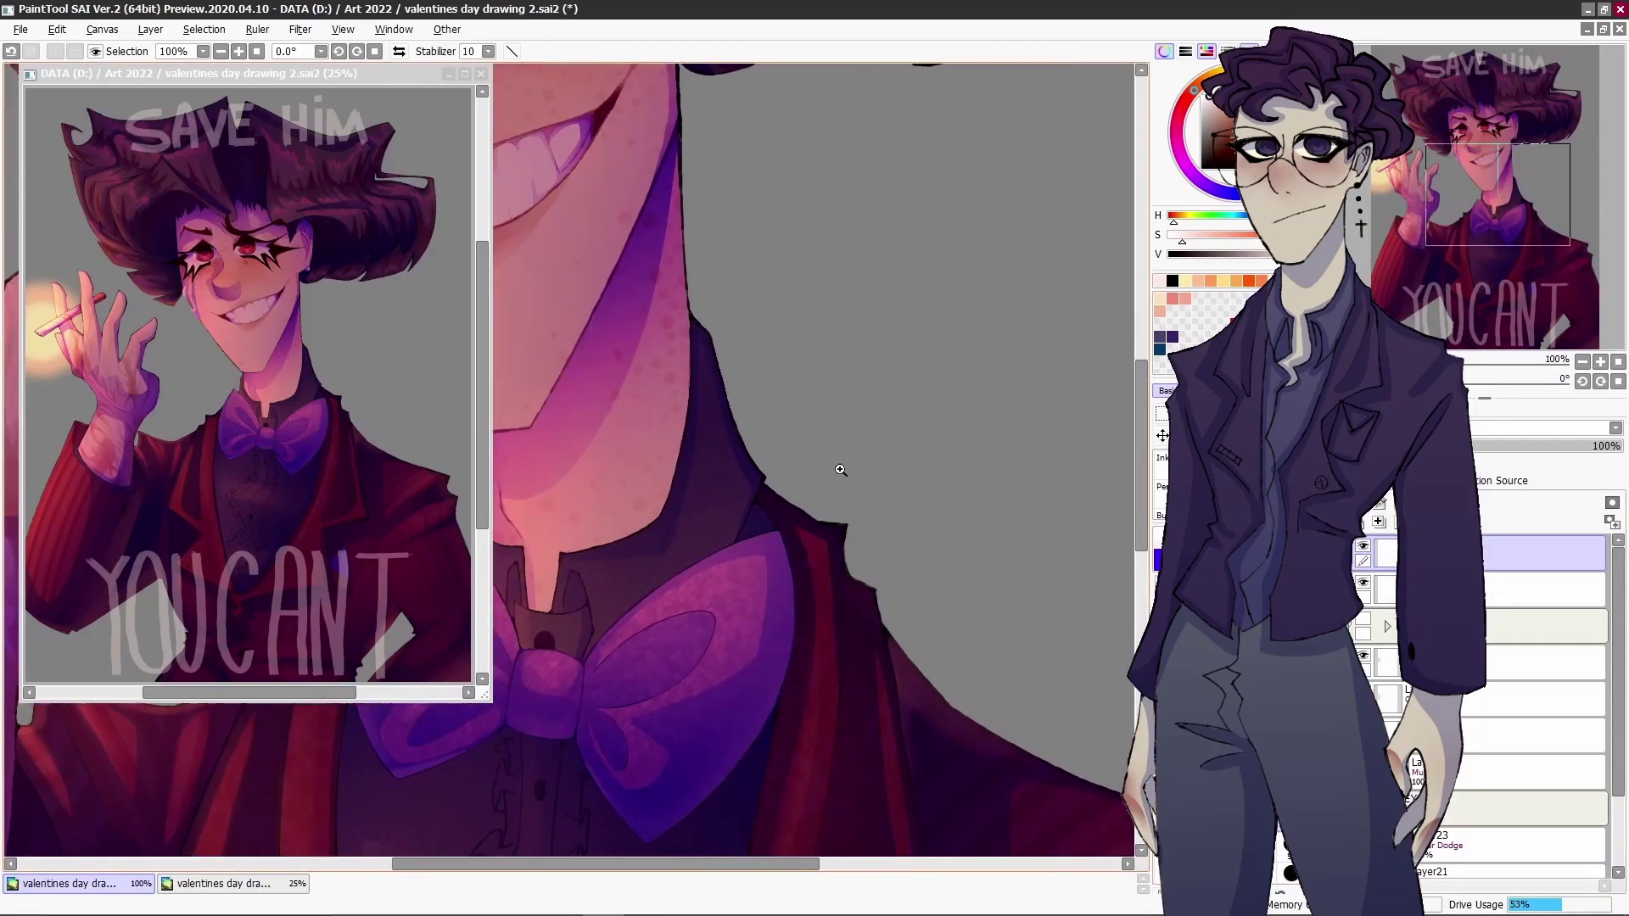
pyautogui.scroll(-4, 728, 305)
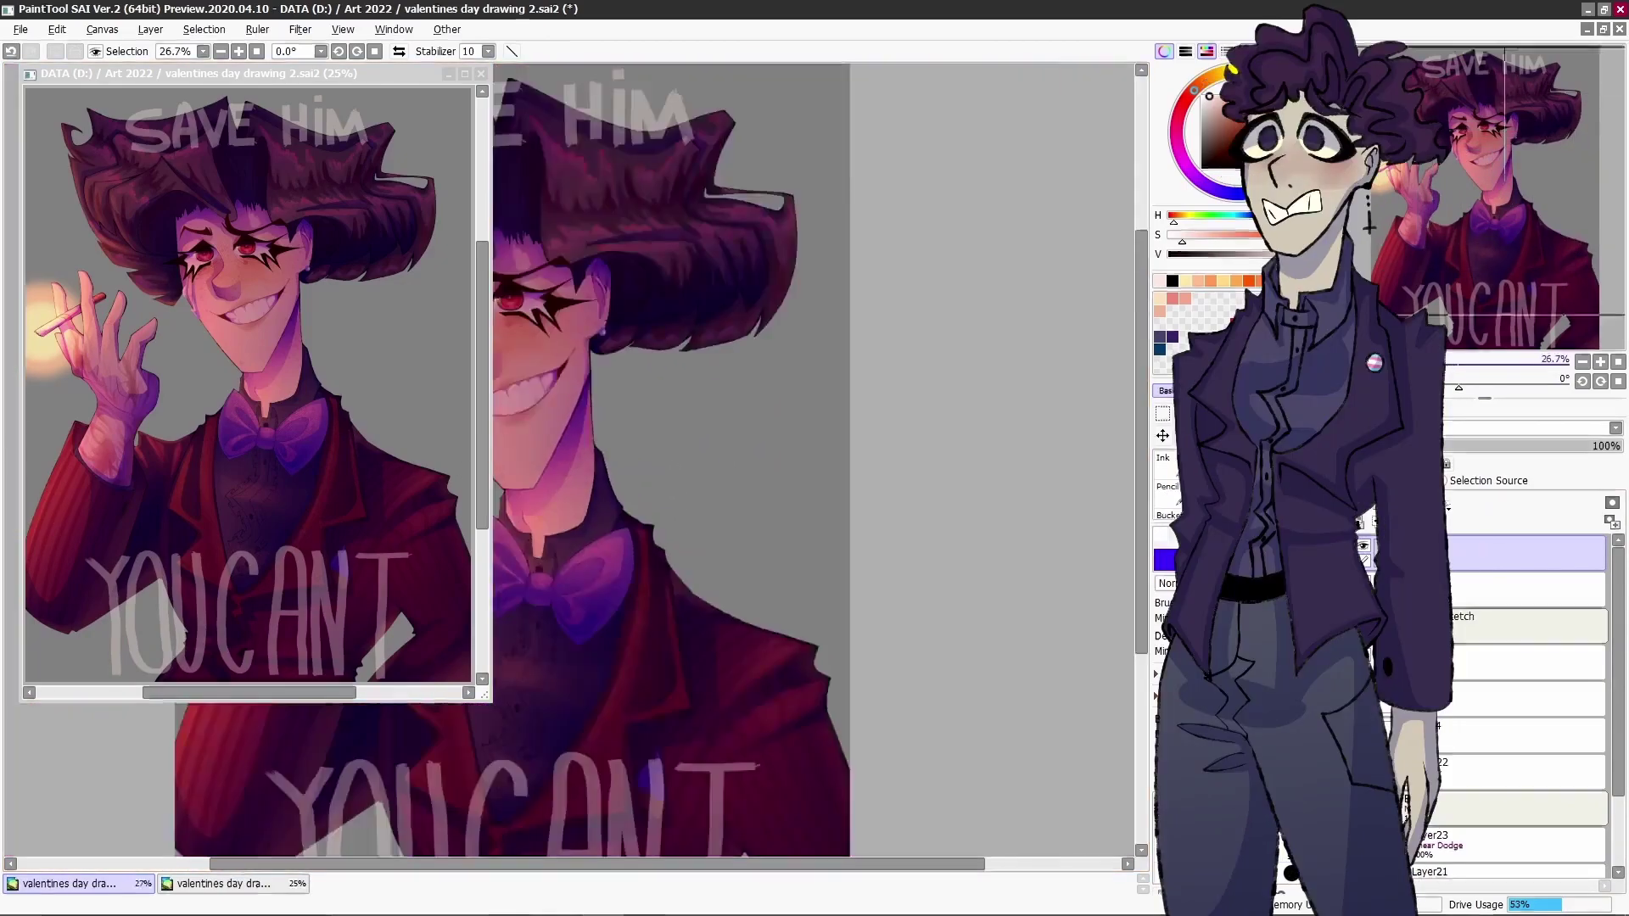
pyautogui.scroll(3, 568, 458)
pyautogui.click(1599, 382)
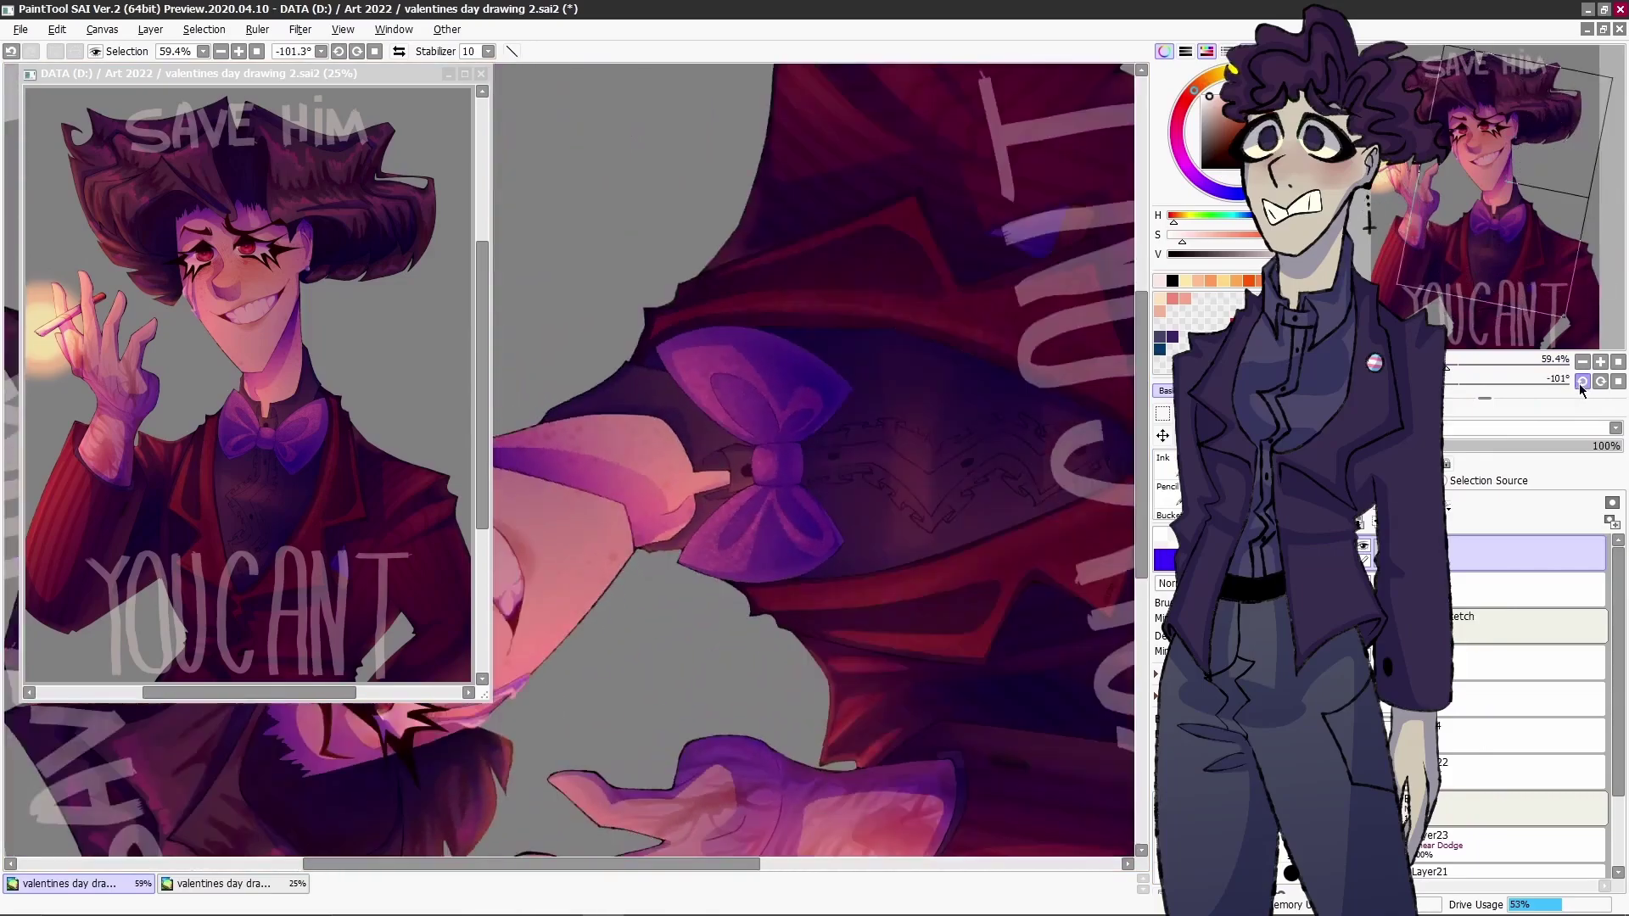
pyautogui.scroll(5, 568, 459)
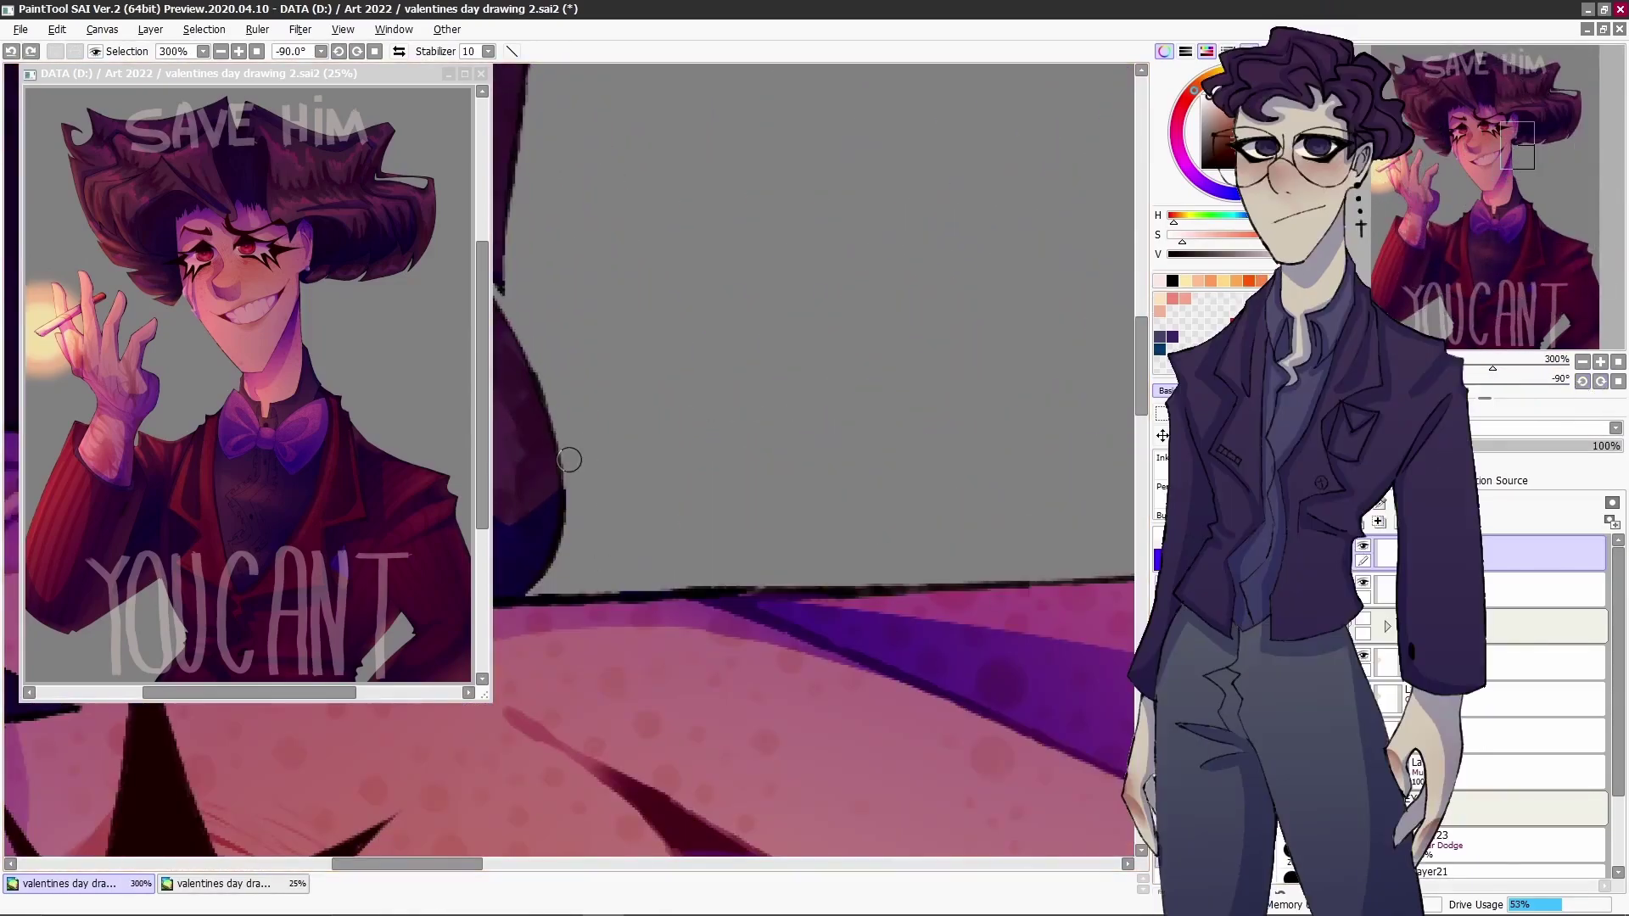
pyautogui.moveTo(626, 508)
pyautogui.mouseDown()
pyautogui.moveTo(659, 492)
pyautogui.moveTo(633, 526)
pyautogui.moveTo(691, 550)
pyautogui.moveTo(692, 494)
pyautogui.moveTo(722, 491)
pyautogui.moveTo(599, 487)
pyautogui.moveTo(697, 572)
pyautogui.moveTo(757, 581)
pyautogui.mouseUp()
pyautogui.hotkey('ctrl', 'z')
pyautogui.moveTo(751, 522); pyautogui.dragTo(802, 578)
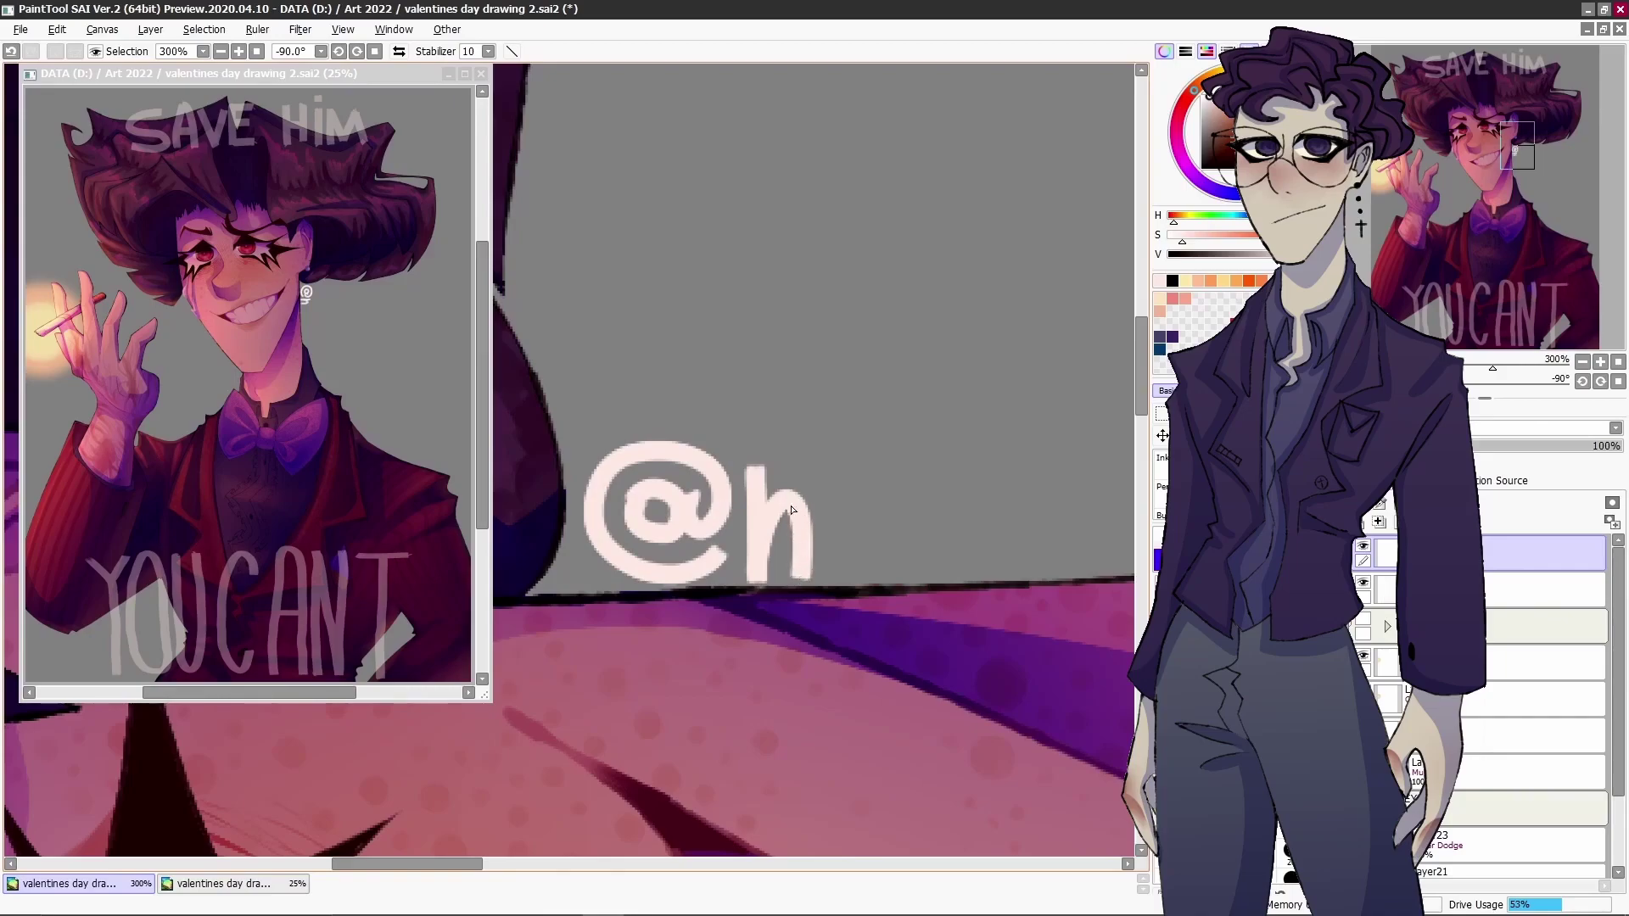
# - Hand-letter the remaining letters and digits of the artist's handle along the jaw and neck
pyautogui.moveTo(816, 513); pyautogui.dragTo(863, 577)
pyautogui.moveTo(908, 496)
pyautogui.mouseDown()
pyautogui.moveTo(894, 542)
pyautogui.moveTo(771, 503)
pyautogui.moveTo(639, 515)
pyautogui.mouseUp()
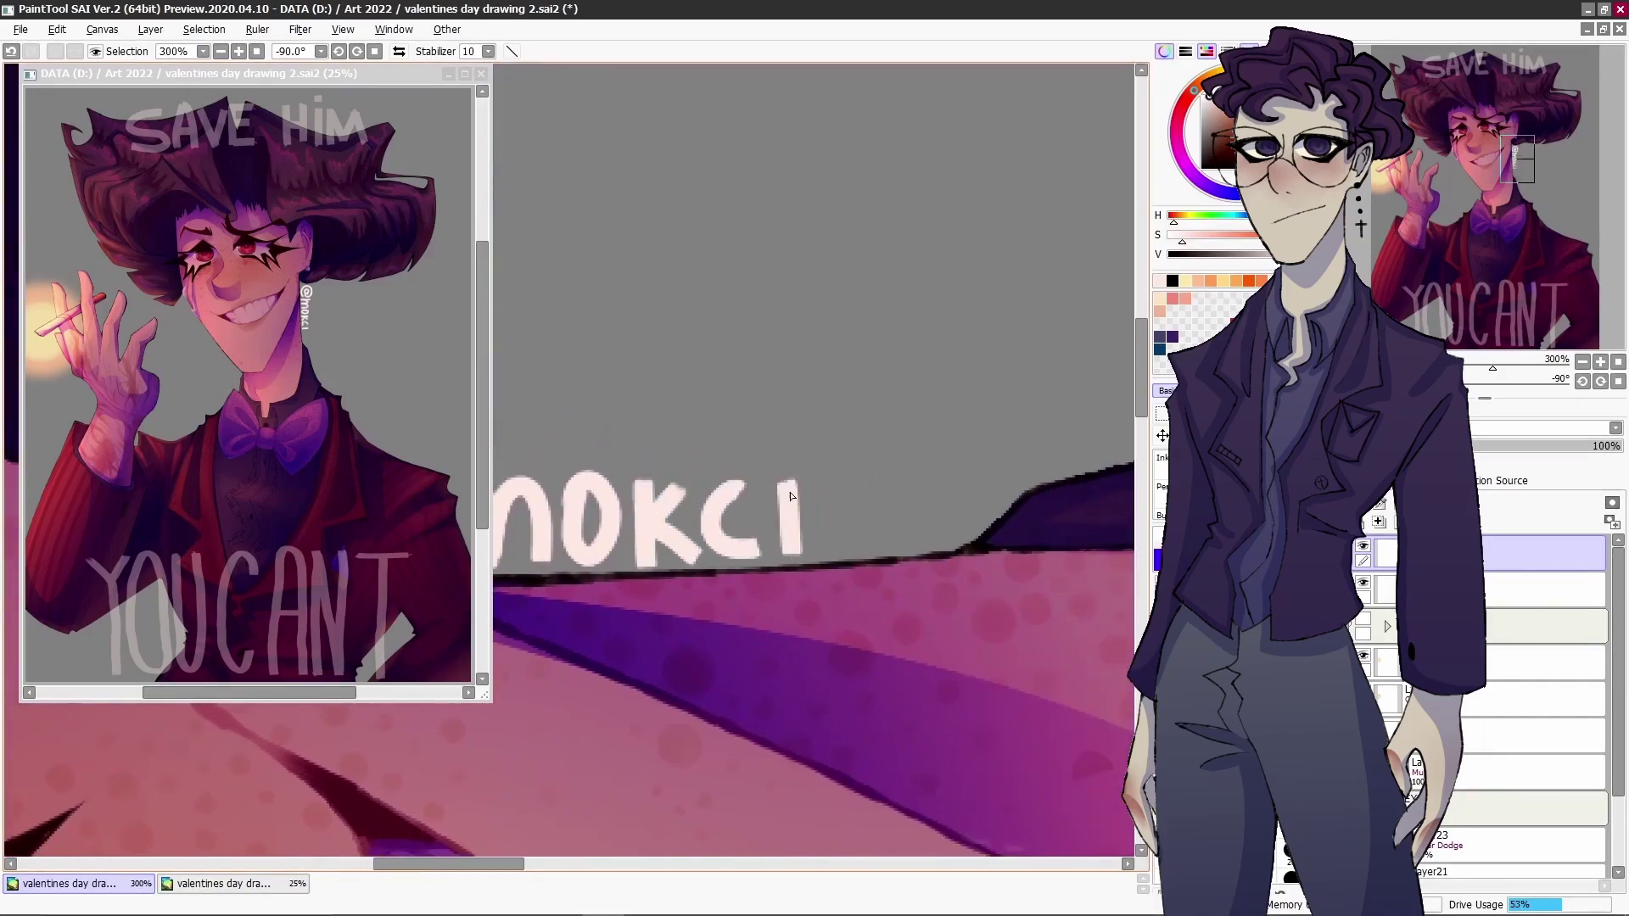
pyautogui.moveTo(813, 509)
pyautogui.mouseDown()
pyautogui.moveTo(850, 479)
pyautogui.moveTo(884, 544)
pyautogui.mouseUp()
pyautogui.hotkey('ctrl', 'z')
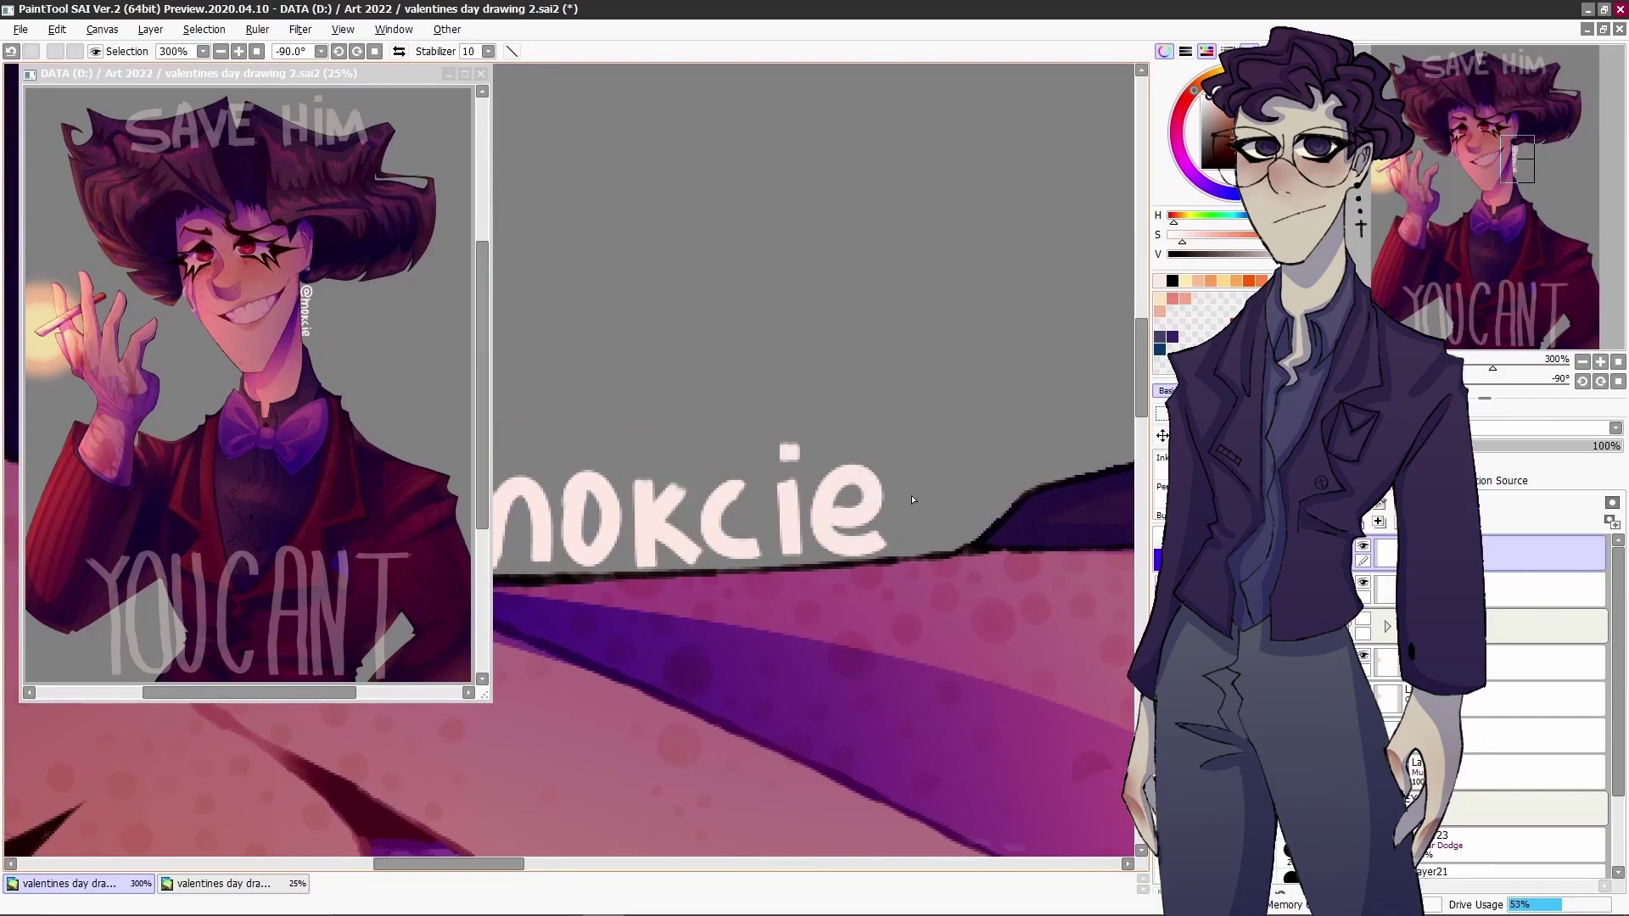
pyautogui.moveTo(953, 496)
pyautogui.mouseDown()
pyautogui.moveTo(969, 468)
pyautogui.moveTo(1008, 470)
pyautogui.moveTo(964, 503)
pyautogui.moveTo(964, 536)
pyautogui.moveTo(961, 501)
pyautogui.moveTo(1016, 507)
pyautogui.moveTo(957, 542)
pyautogui.mouseUp()
# - Transform the hand-lettered handle so it sits close against the outline of the jaw and neck
pyautogui.click(1618, 361)
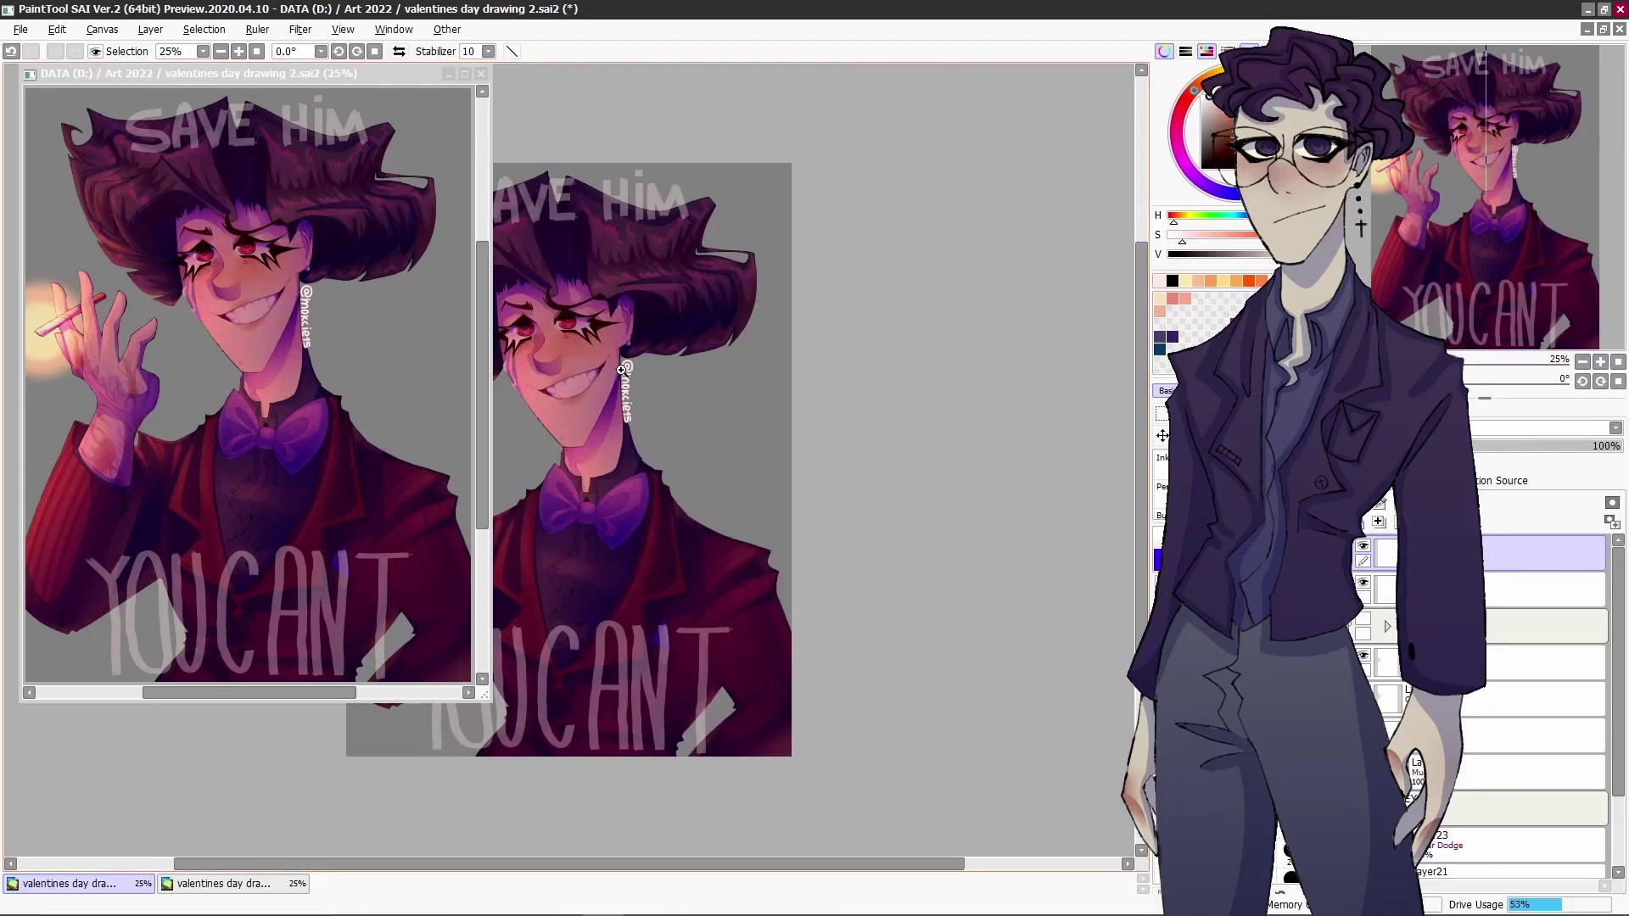
pyautogui.scroll(4, 620, 388)
pyautogui.hotkey('ctrl', 't')
pyautogui.moveTo(652, 372); pyautogui.dragTo(603, 358)
pyautogui.press('Return')
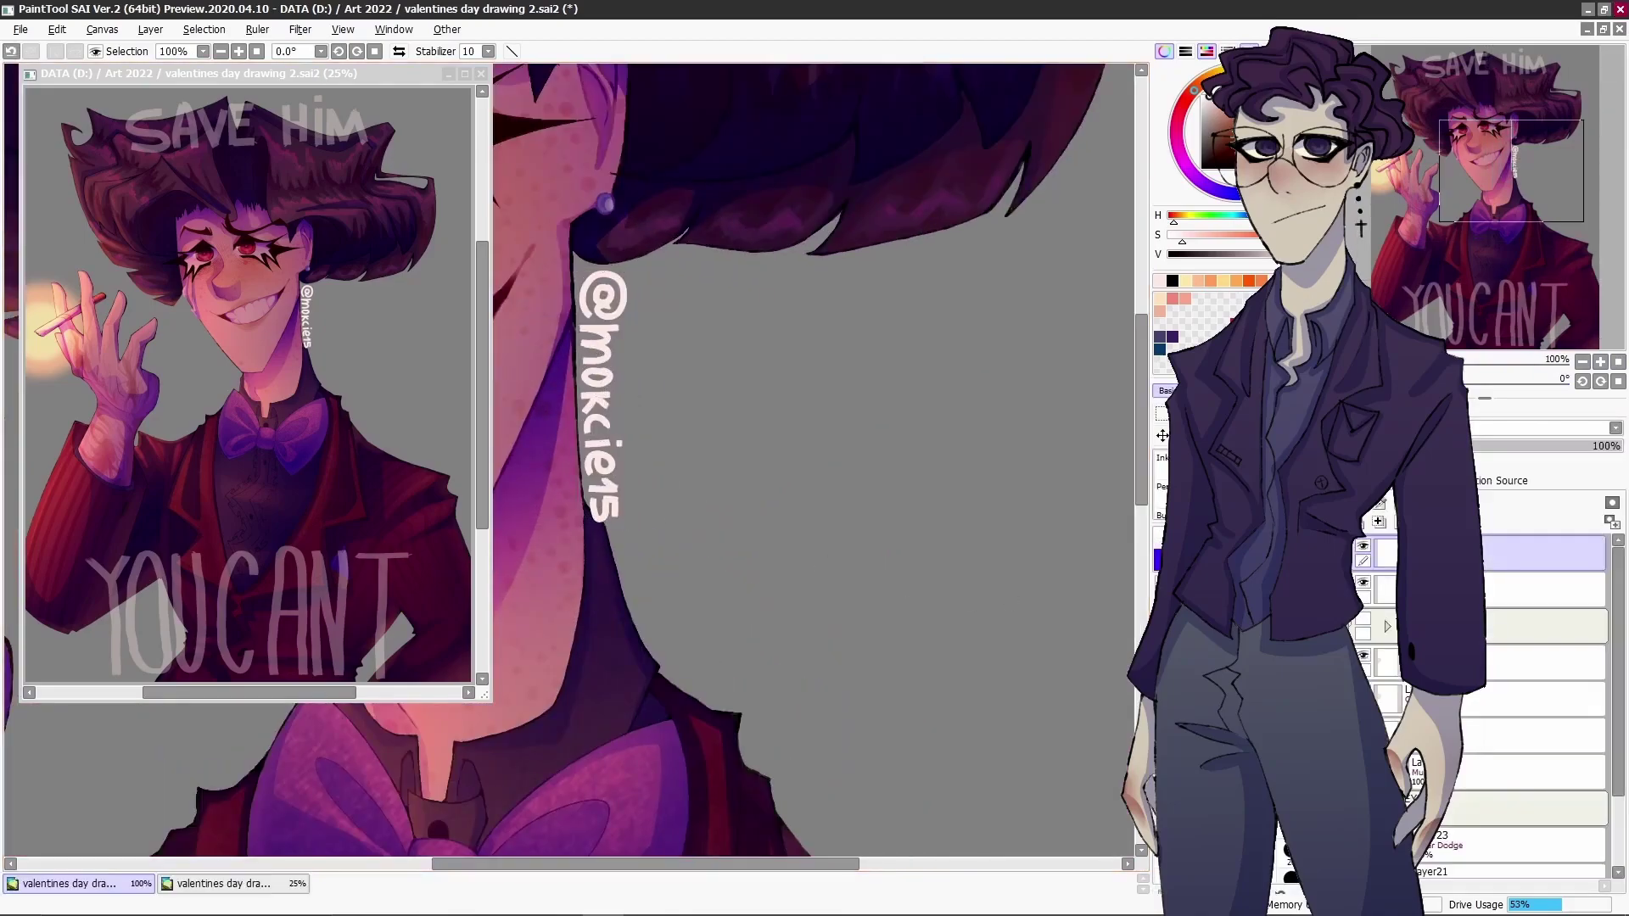
pyautogui.click(1617, 362)
pyautogui.scroll(3, 1608, 395)
pyautogui.click(1582, 380)
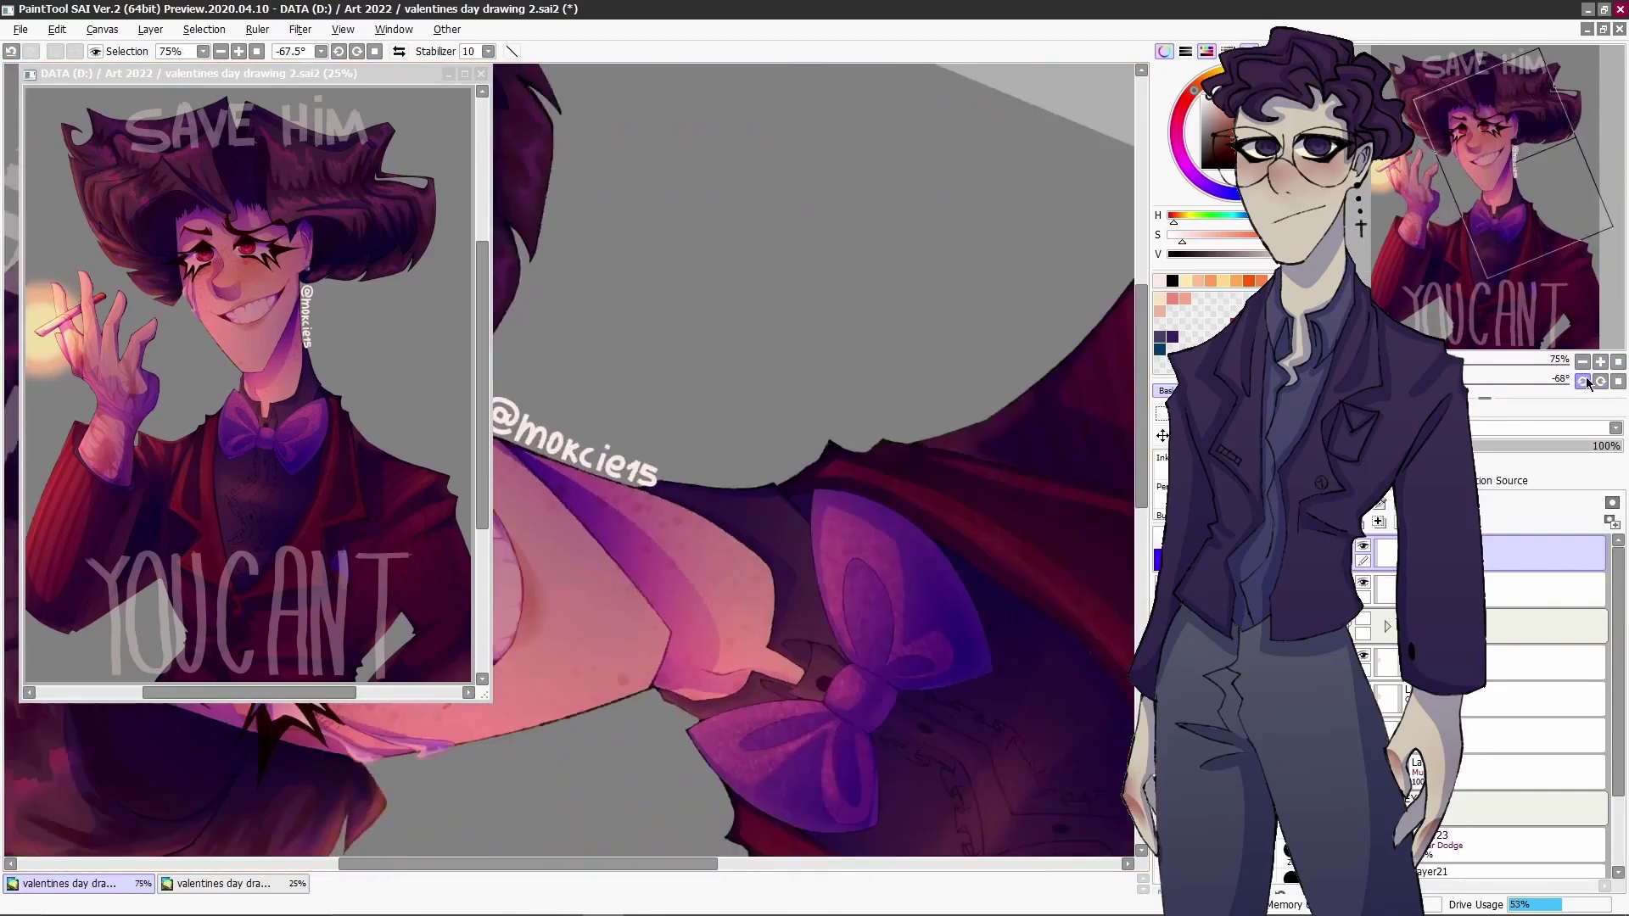
pyautogui.scroll(3, 779, 785)
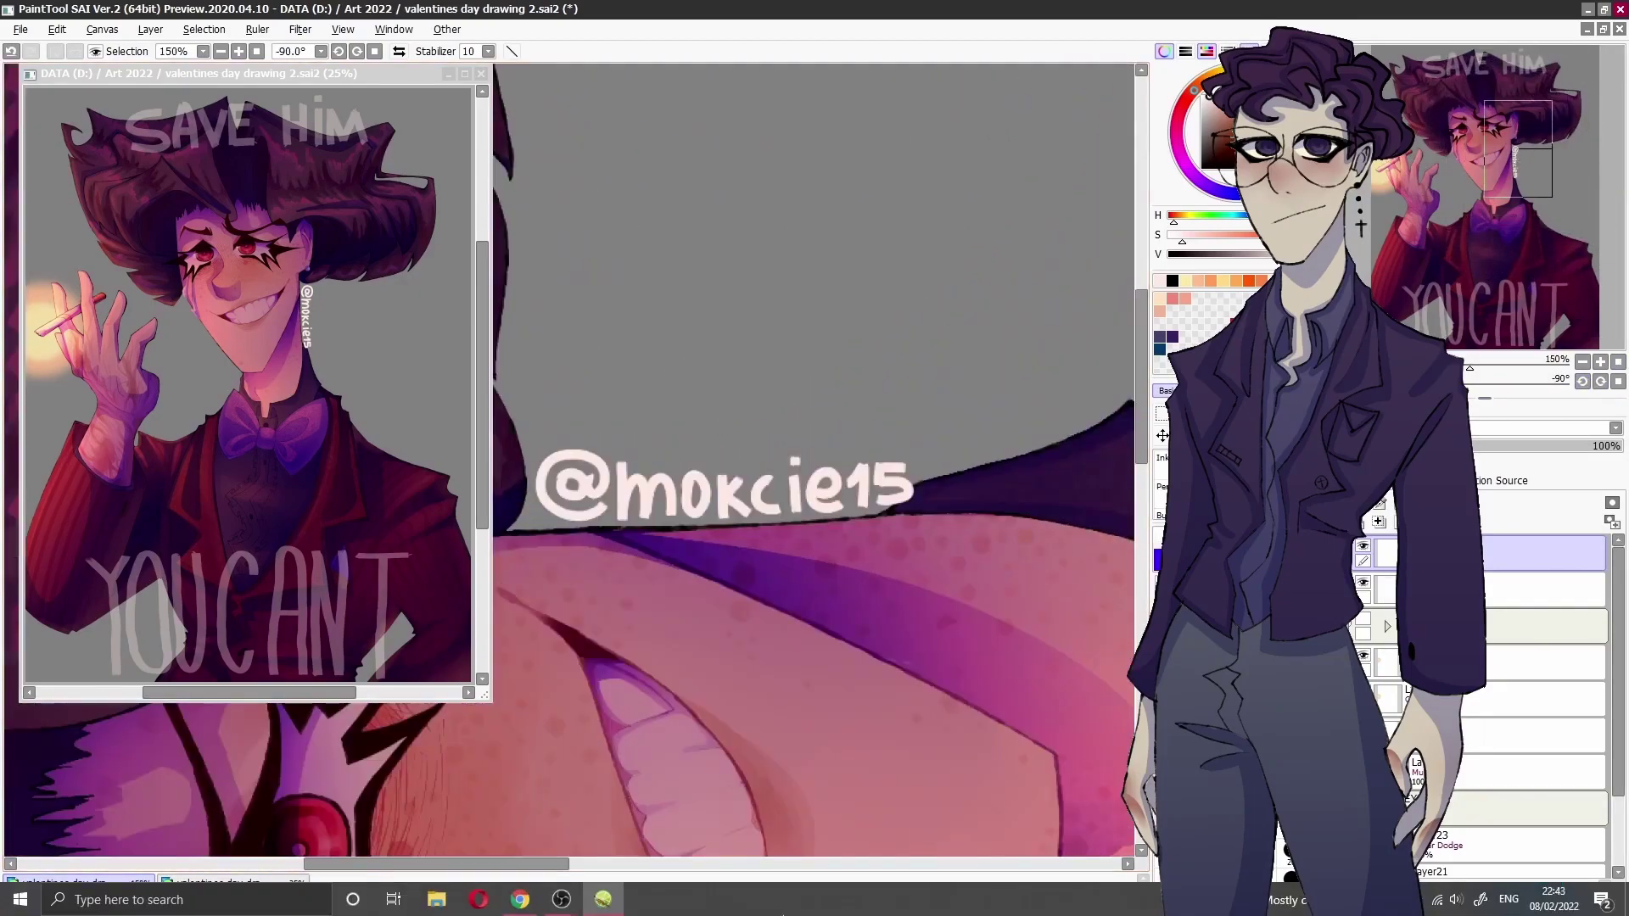
pyautogui.scroll(2, 676, 444)
pyautogui.moveTo(670, 426); pyautogui.dragTo(683, 487)
pyautogui.hotkey('ctrl', 'z')
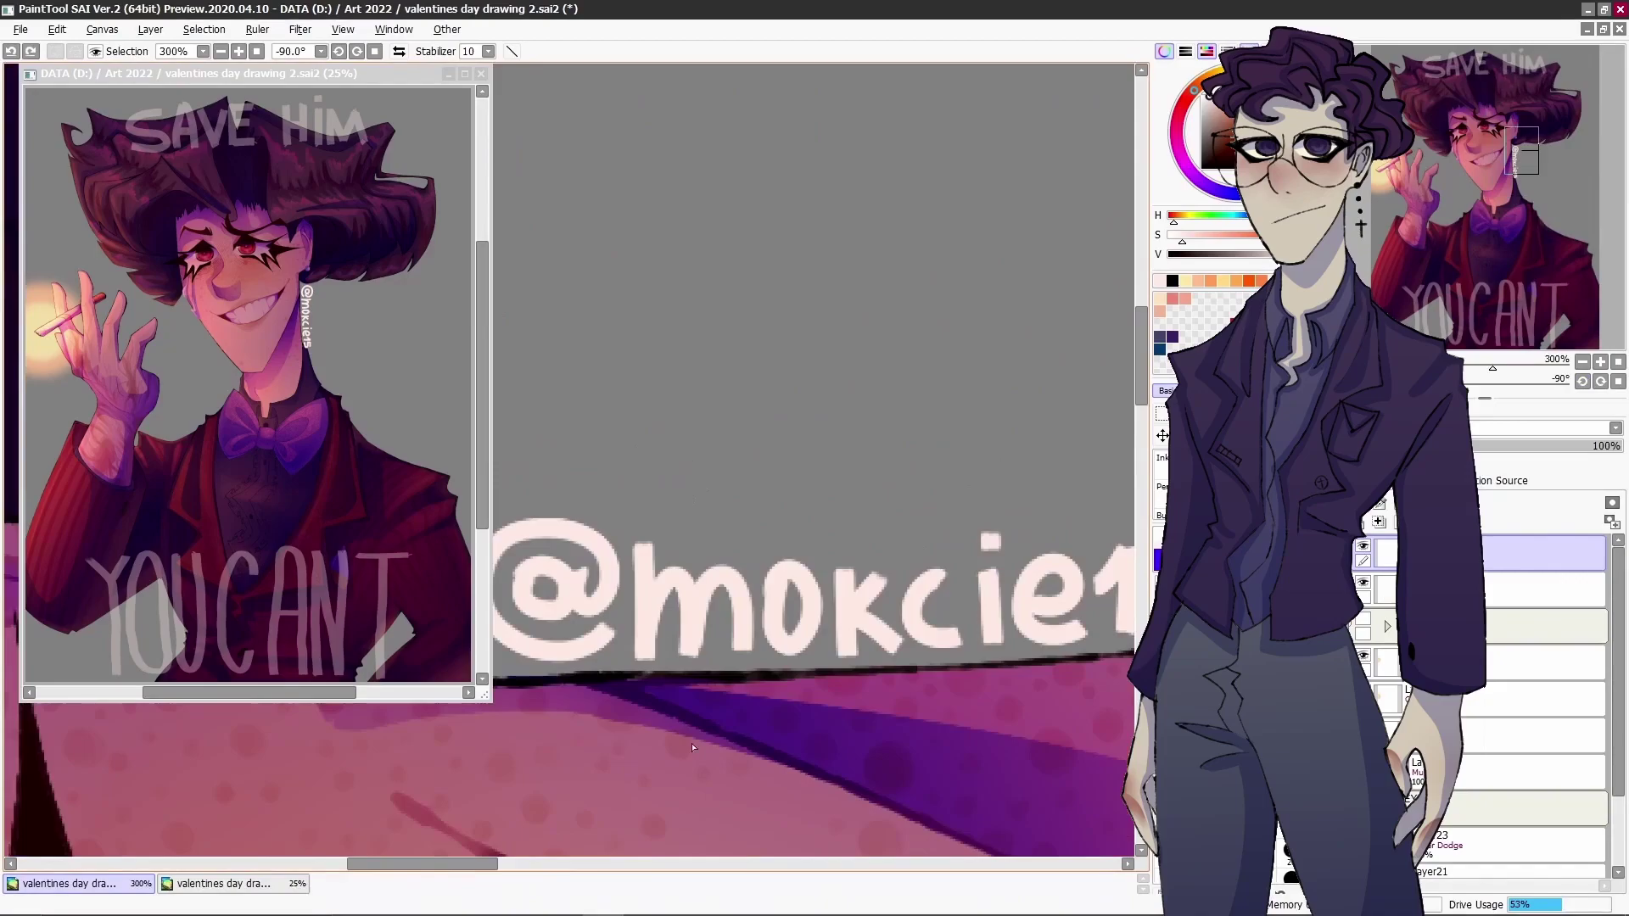
# - Hand-letter the date 8/2/22 in off-white alongside the artist's handle, on the same layer
pyautogui.click(676, 412)
pyautogui.hotkey('ctrl', 'z')
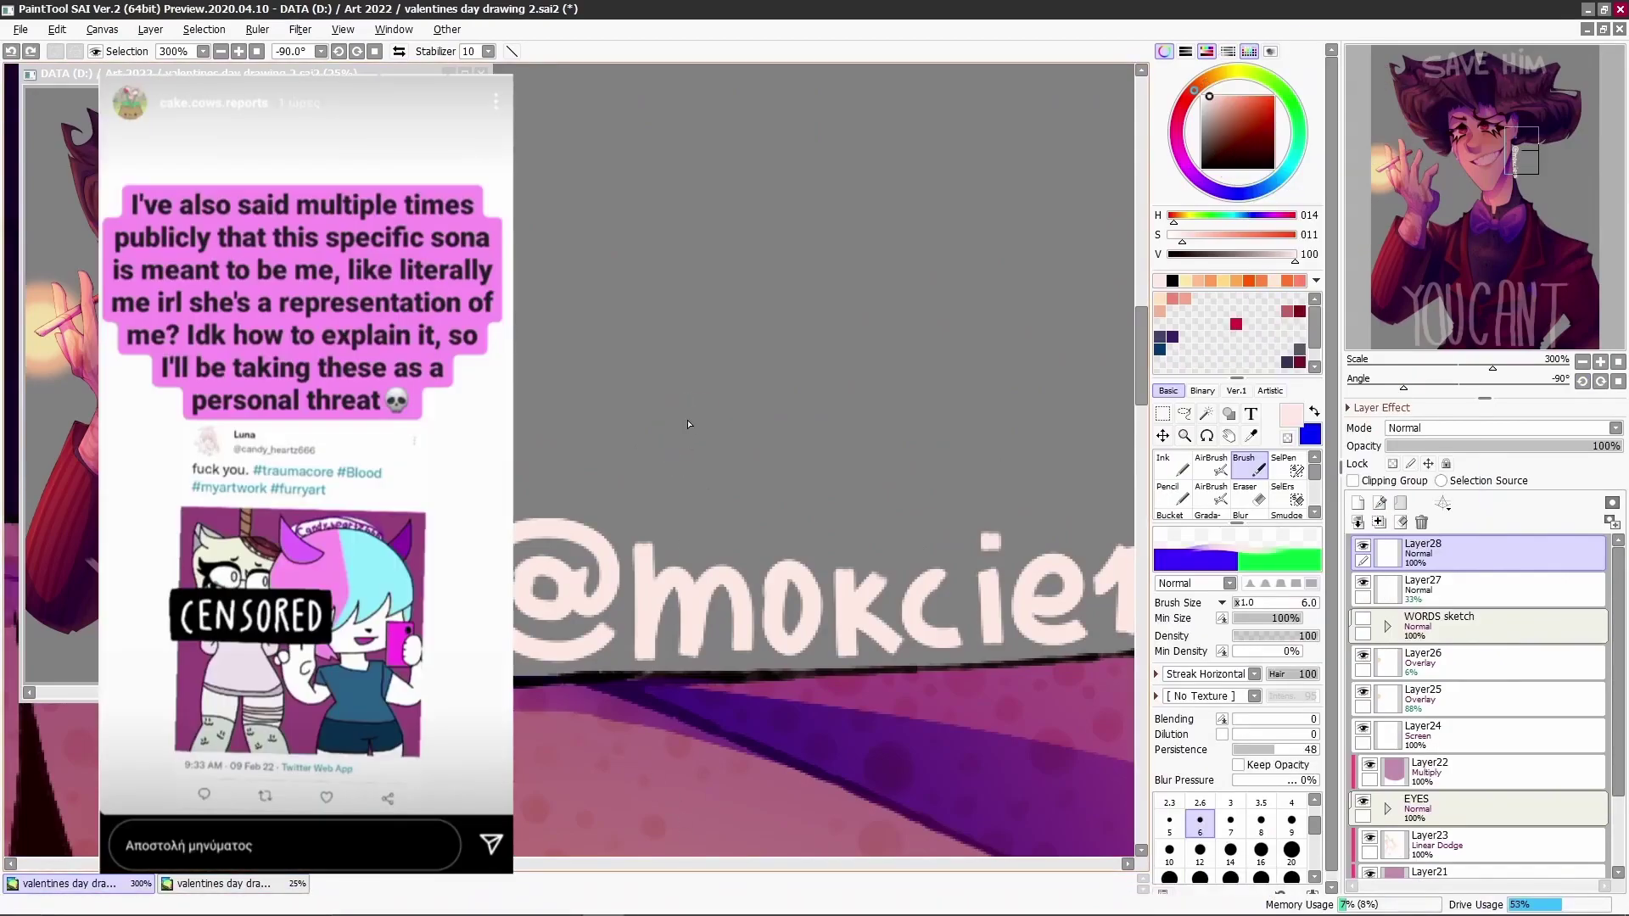
pyautogui.hotkey('ctrl', 'z')
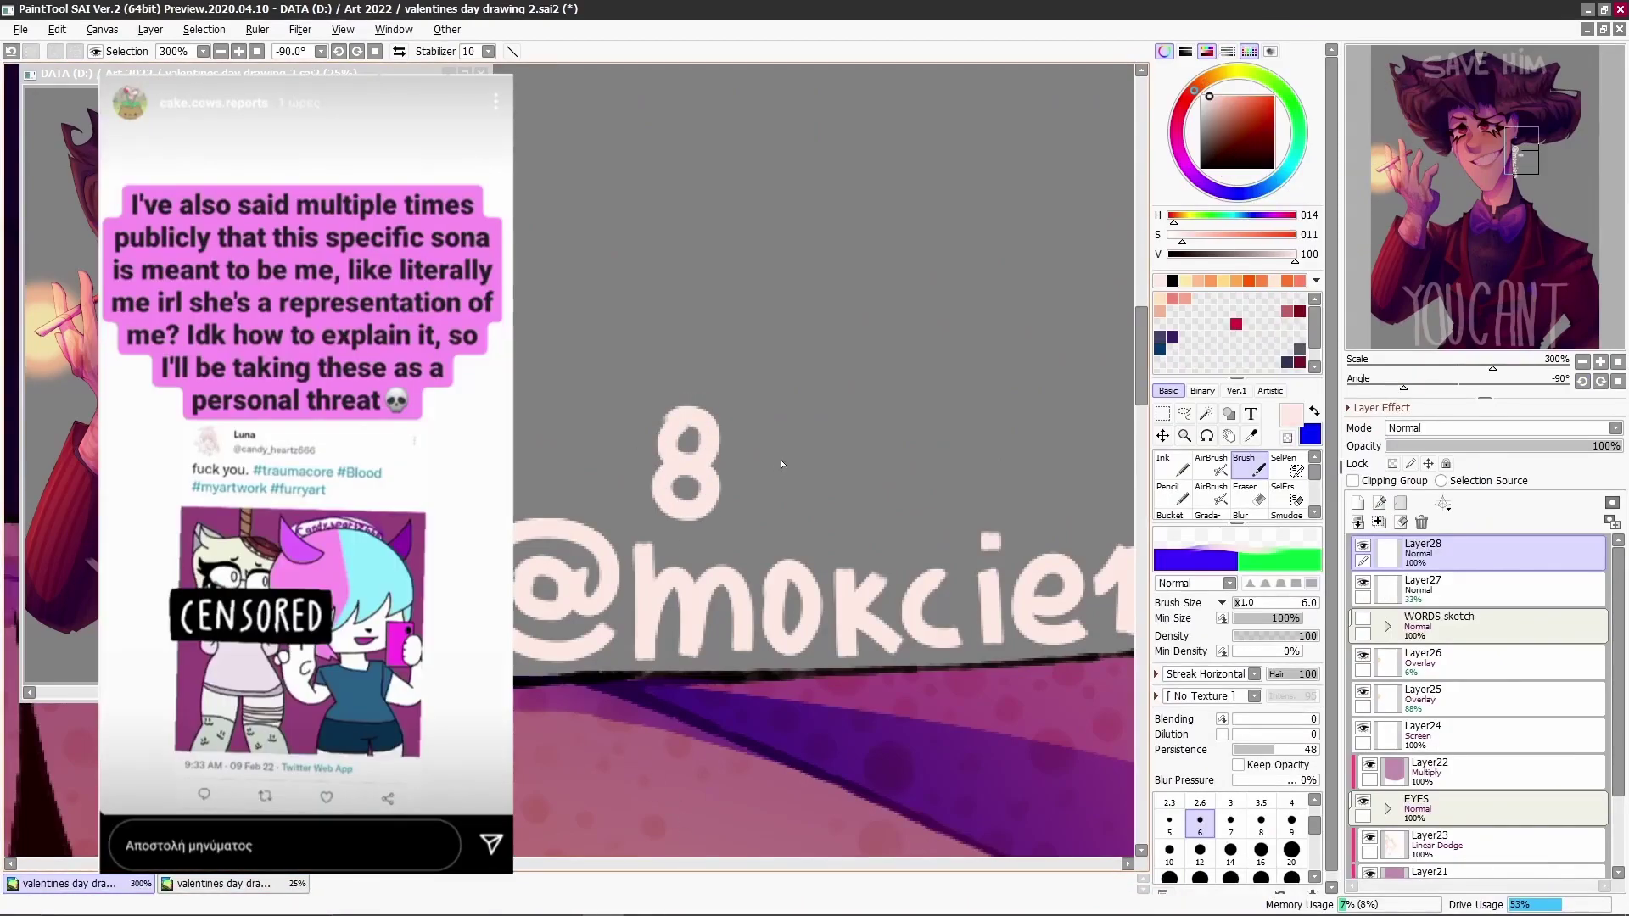
pyautogui.hotkey('ctrl', 'z')
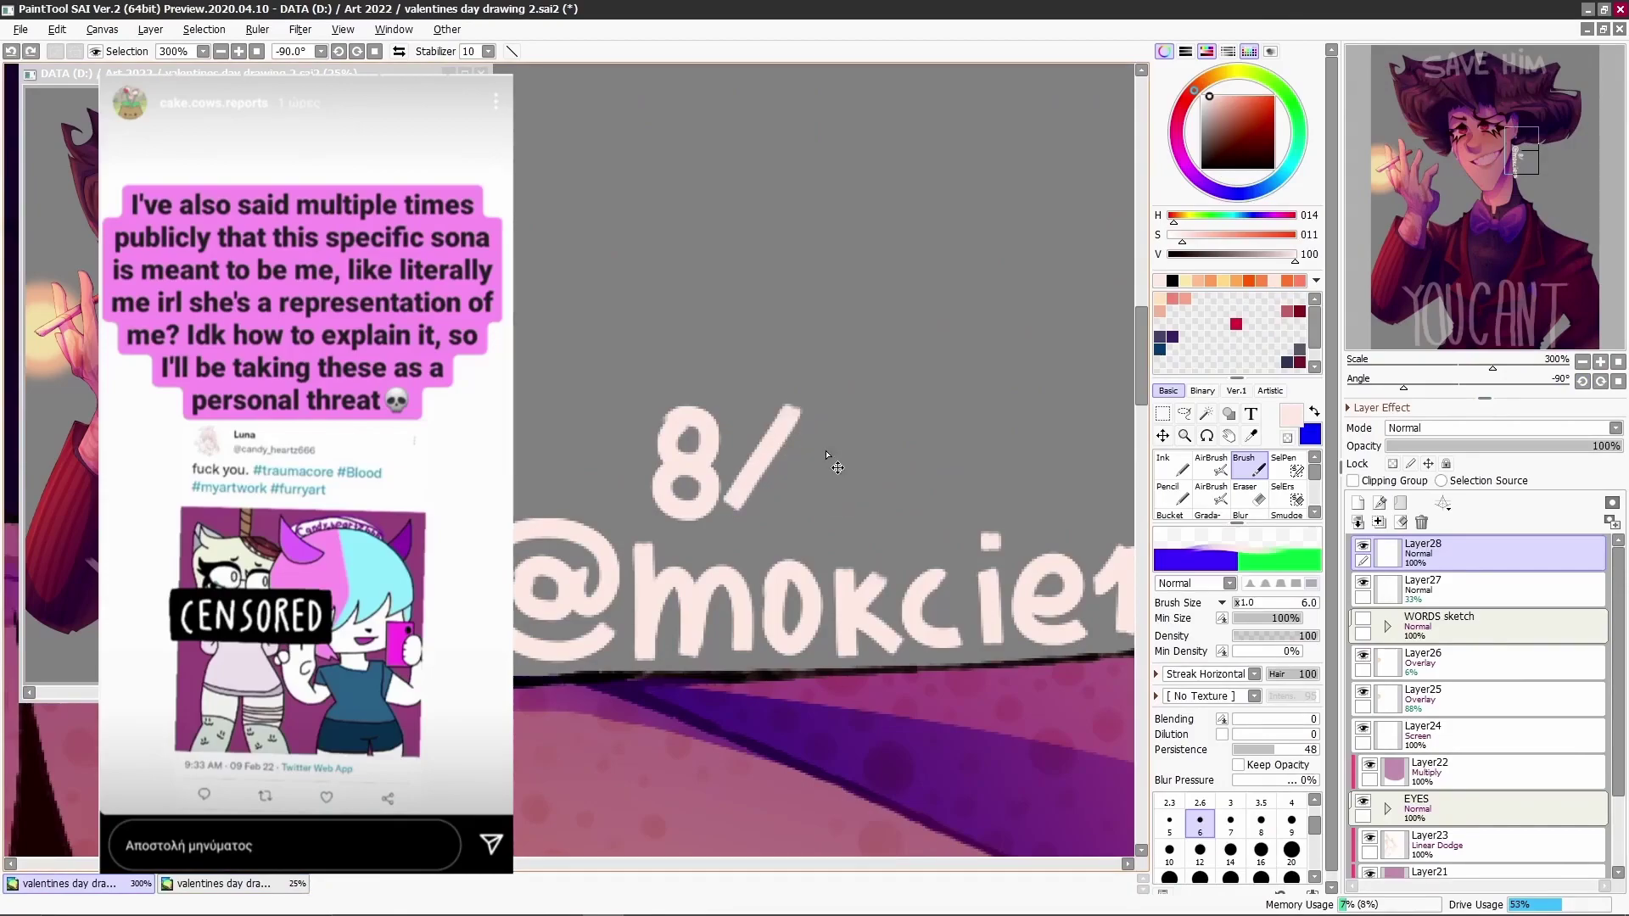
pyautogui.moveTo(816, 434); pyautogui.dragTo(822, 473)
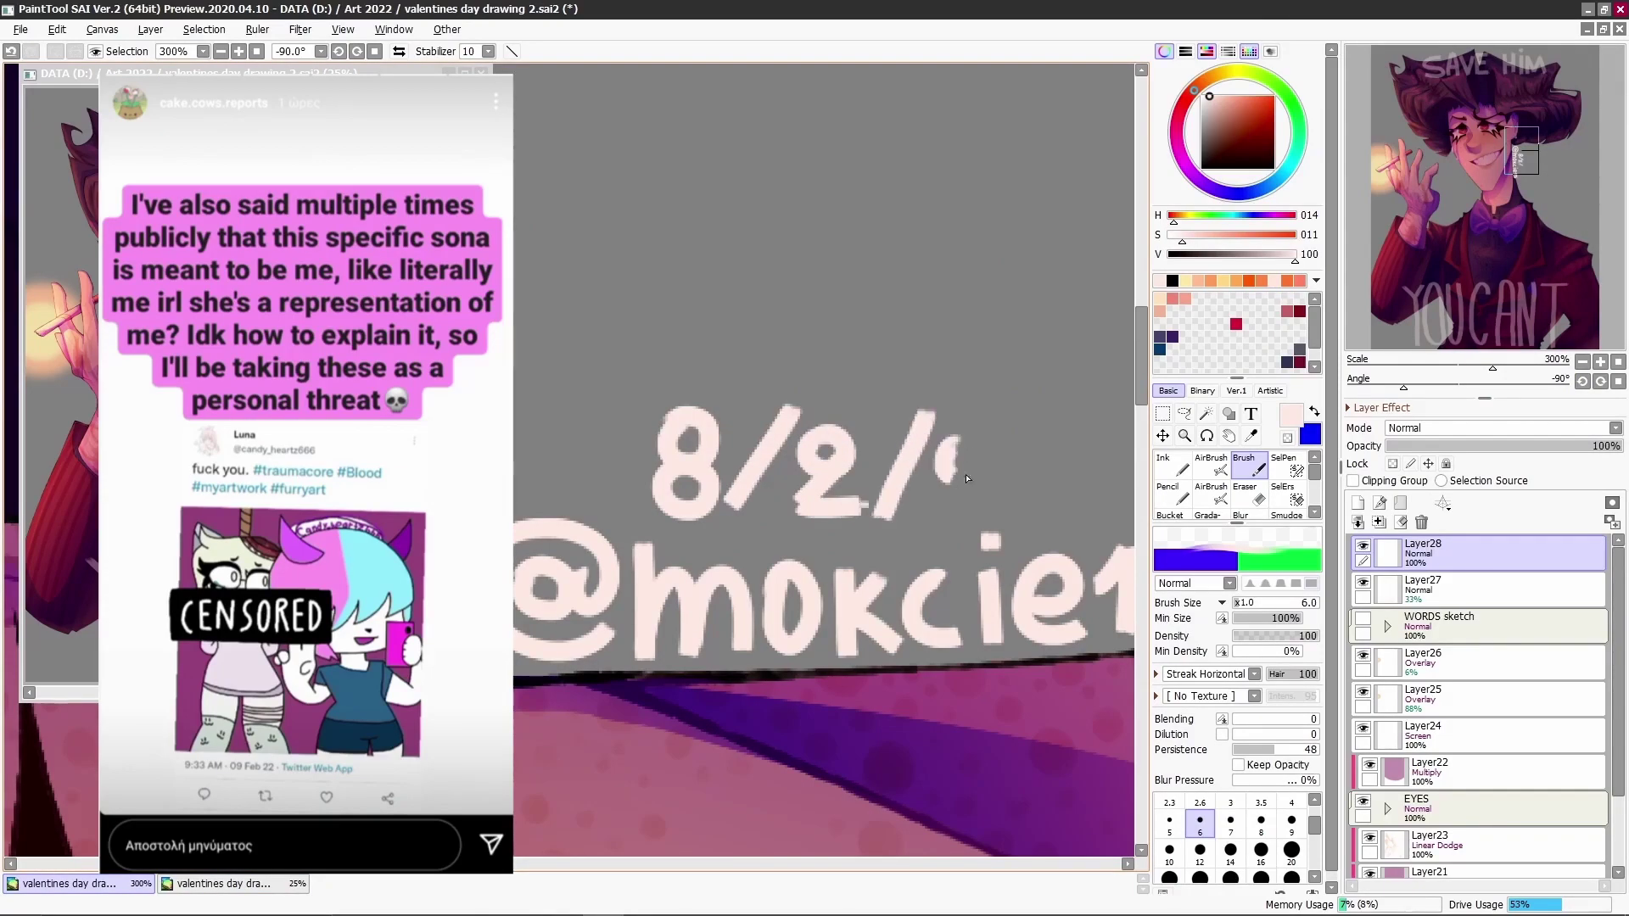
pyautogui.hotkey('ctrl', 'z')
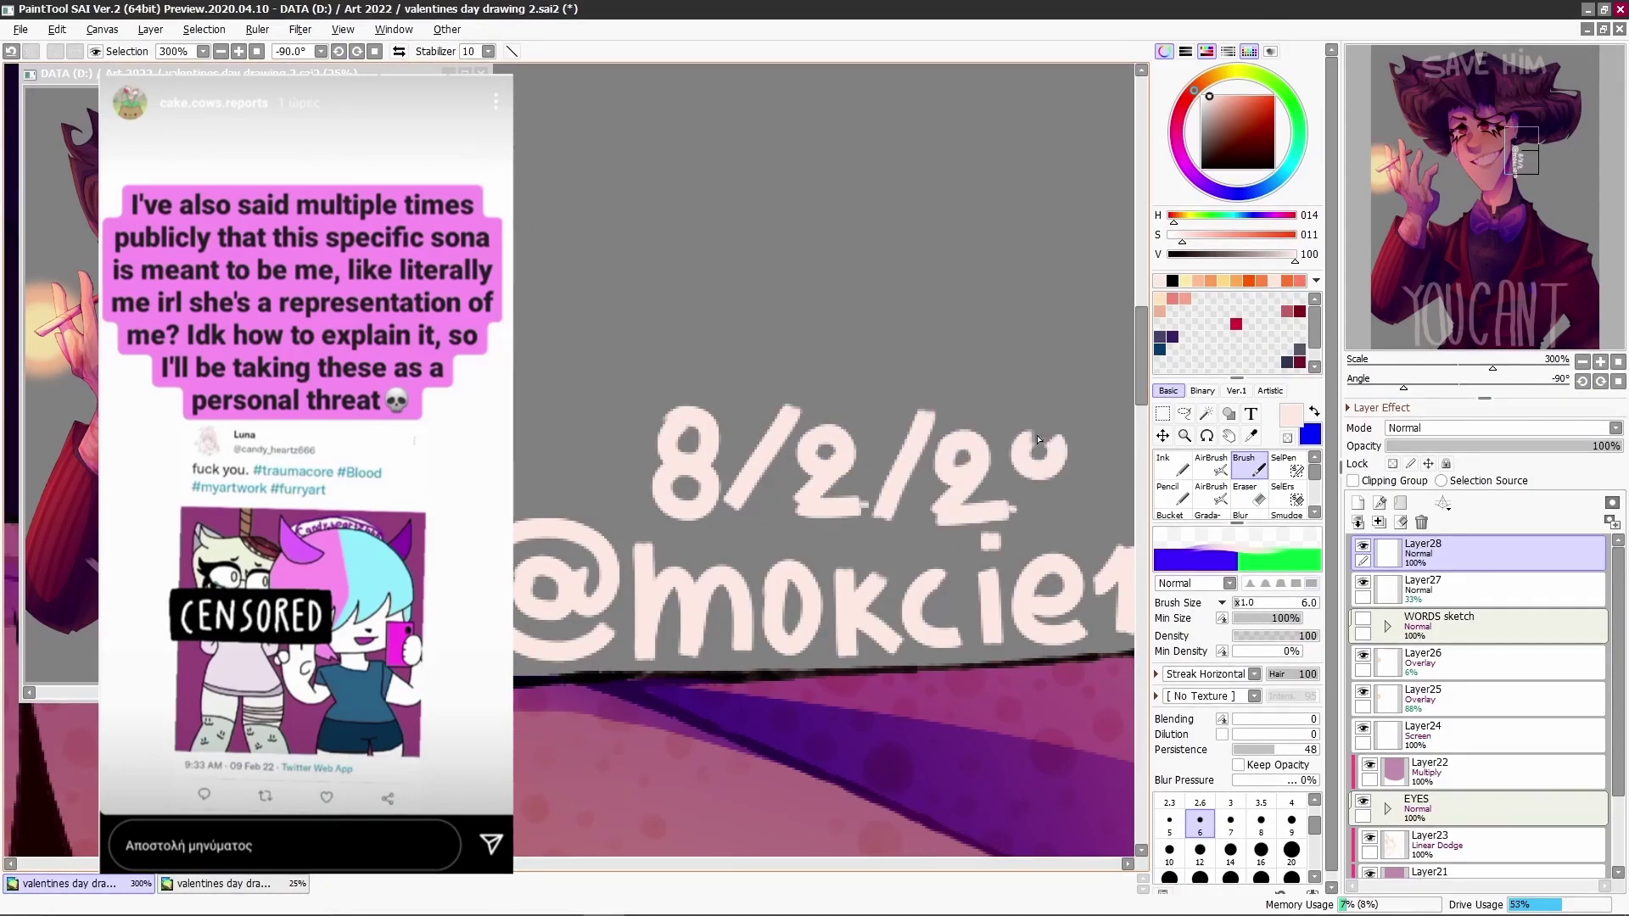
pyautogui.moveTo(1059, 519); pyautogui.dragTo(1082, 514)
# - Lower the opacity of the layer with the handle and date to 31%
pyautogui.moveTo(1603, 445); pyautogui.dragTo(1457, 445)
pyautogui.moveTo(1493, 367); pyautogui.dragTo(1440, 366)
pyautogui.click(1582, 381)
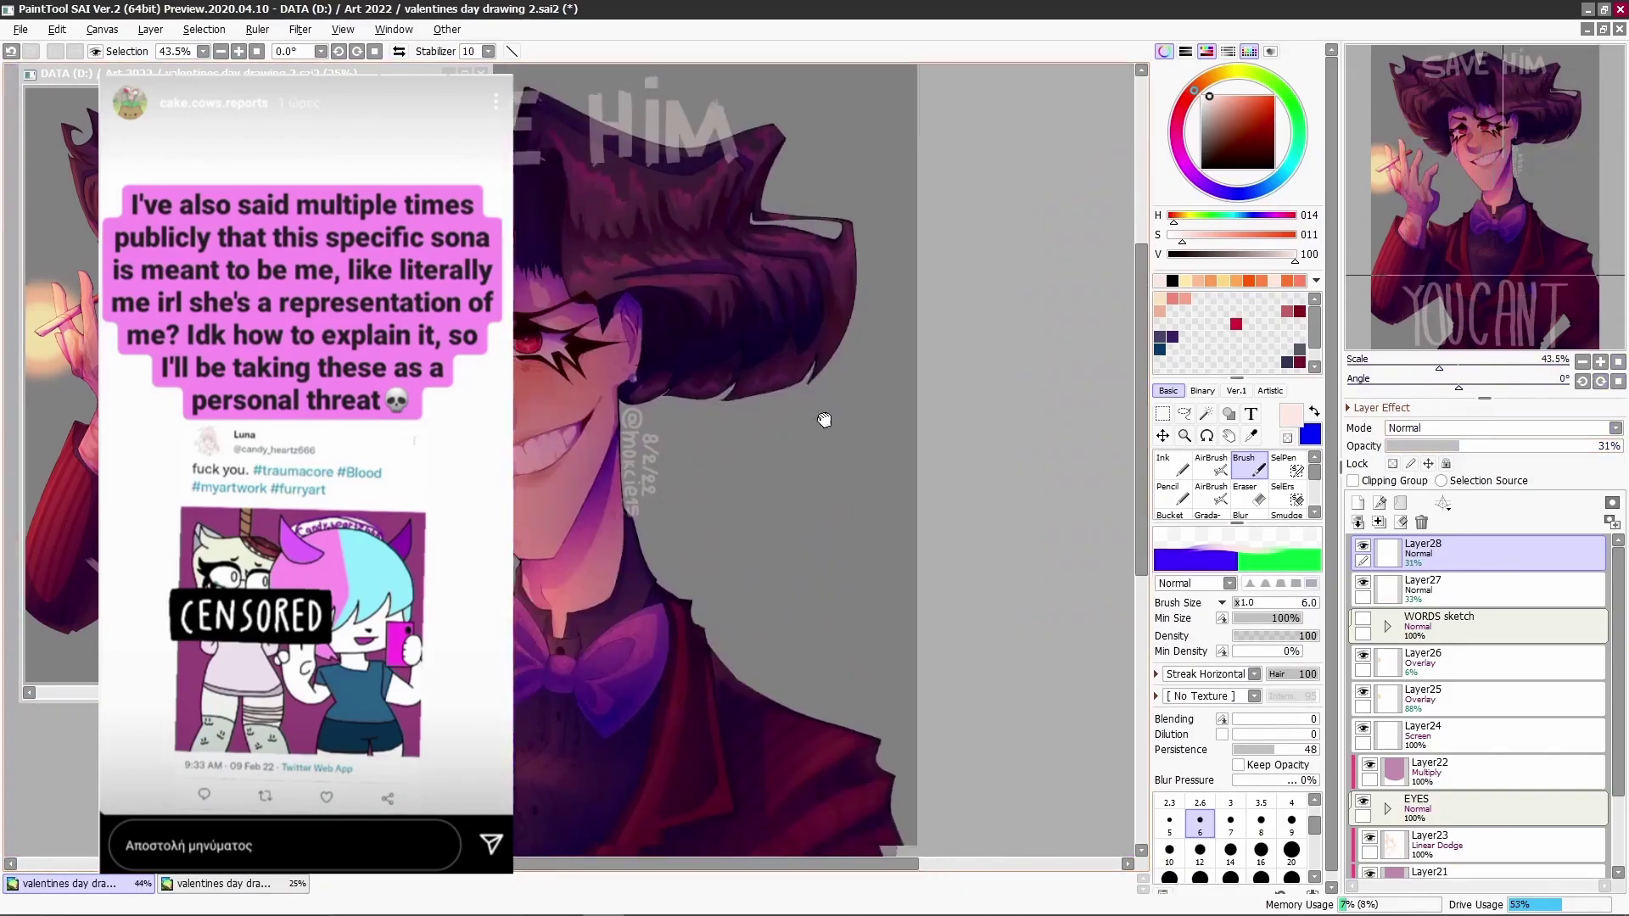
# - Select the handle and date together and transform them so they tilt along the edge of the face
pyautogui.click(1184, 413)
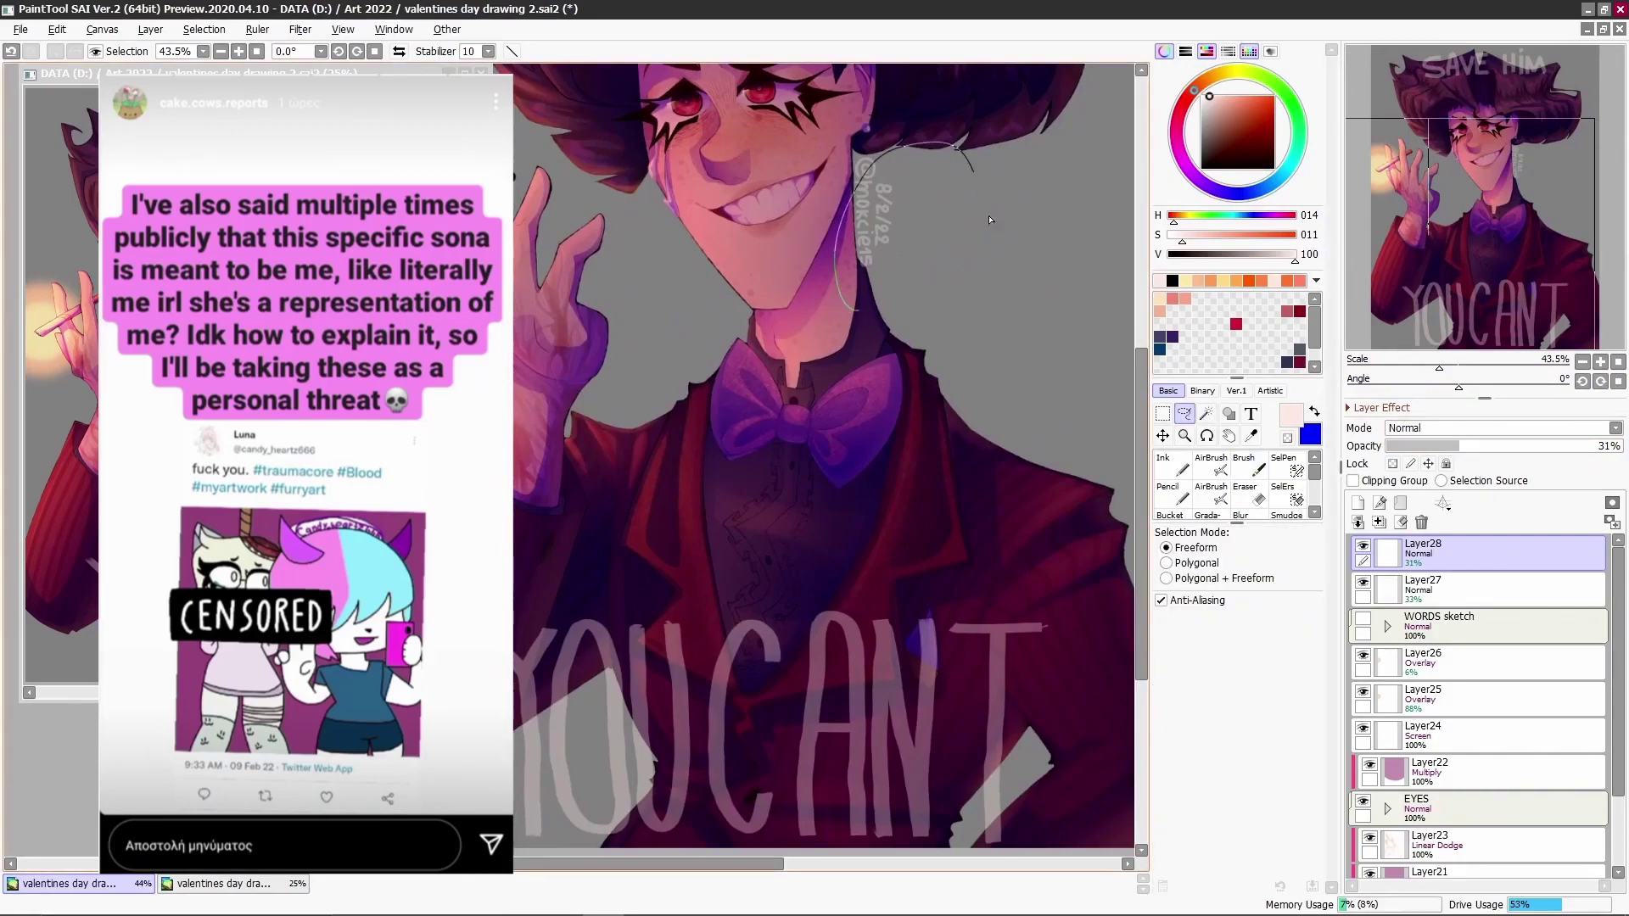
pyautogui.hotkey('ctrl', 'c')
pyautogui.hotkey('ctrl', 'v')
pyautogui.hotkey('ctrl', 't')
pyautogui.moveTo(1007, 114); pyautogui.dragTo(1028, 136)
pyautogui.moveTo(901, 217)
pyautogui.mouseDown()
pyautogui.moveTo(878, 311)
pyautogui.moveTo(1100, 817)
pyautogui.moveTo(994, 515)
pyautogui.moveTo(818, 434)
pyautogui.moveTo(855, 526)
pyautogui.moveTo(854, 658)
pyautogui.moveTo(833, 674)
pyautogui.moveTo(881, 664)
pyautogui.mouseUp()
pyautogui.press('Return')
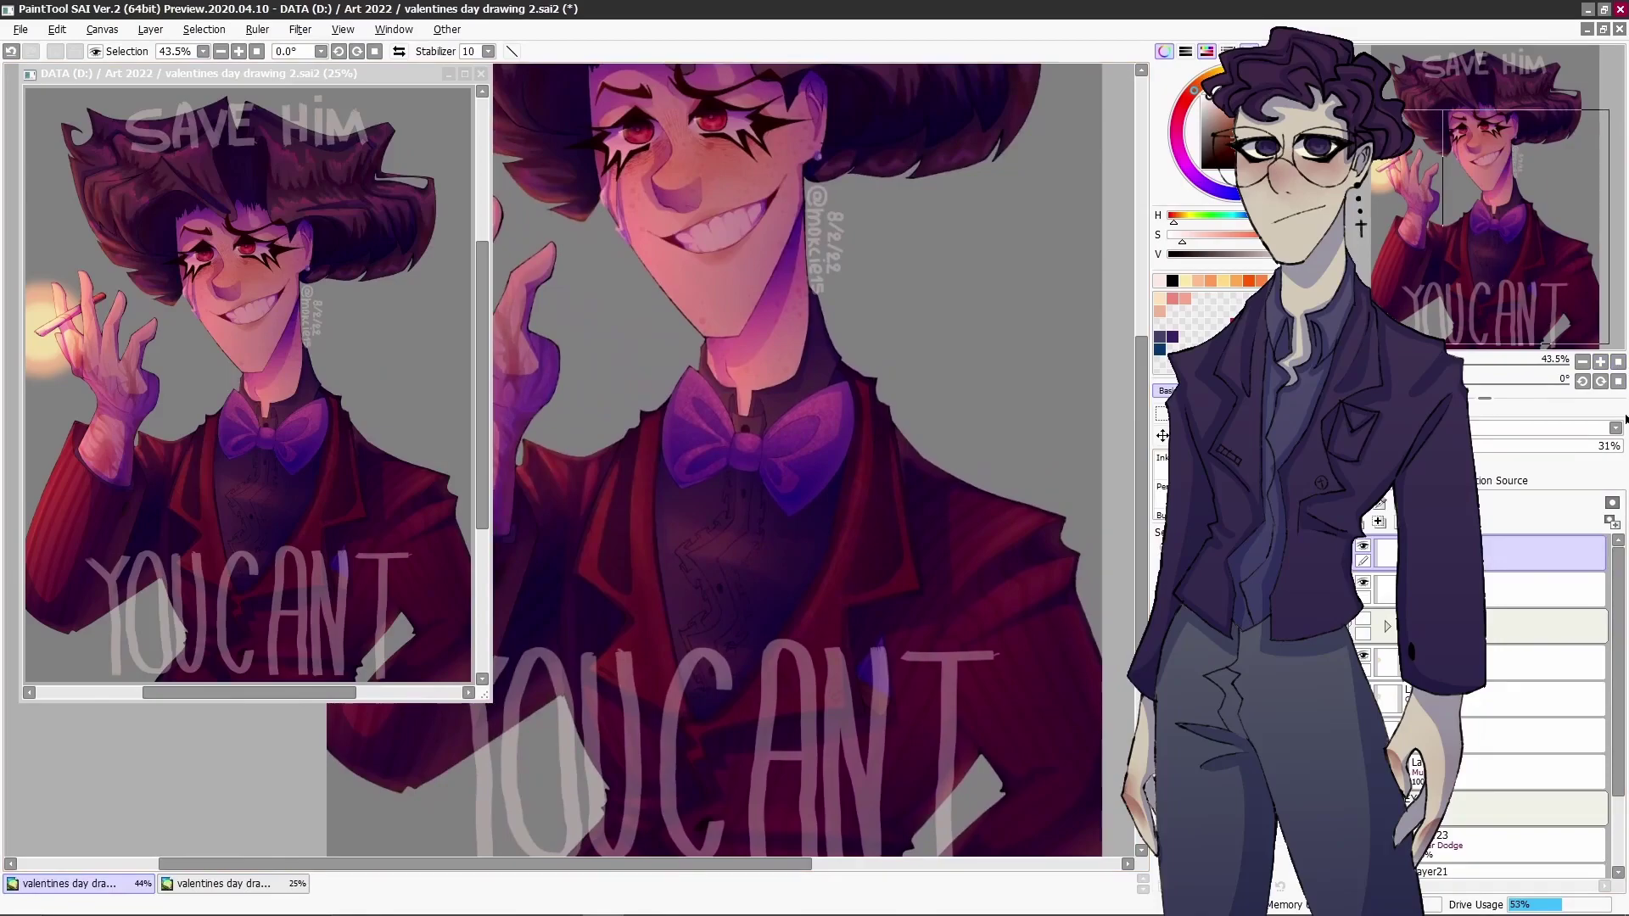
# - Paint and fill the background behind the character with a muted blue-violet on the bottommost layer
pyautogui.scroll(-3, 1091, 389)
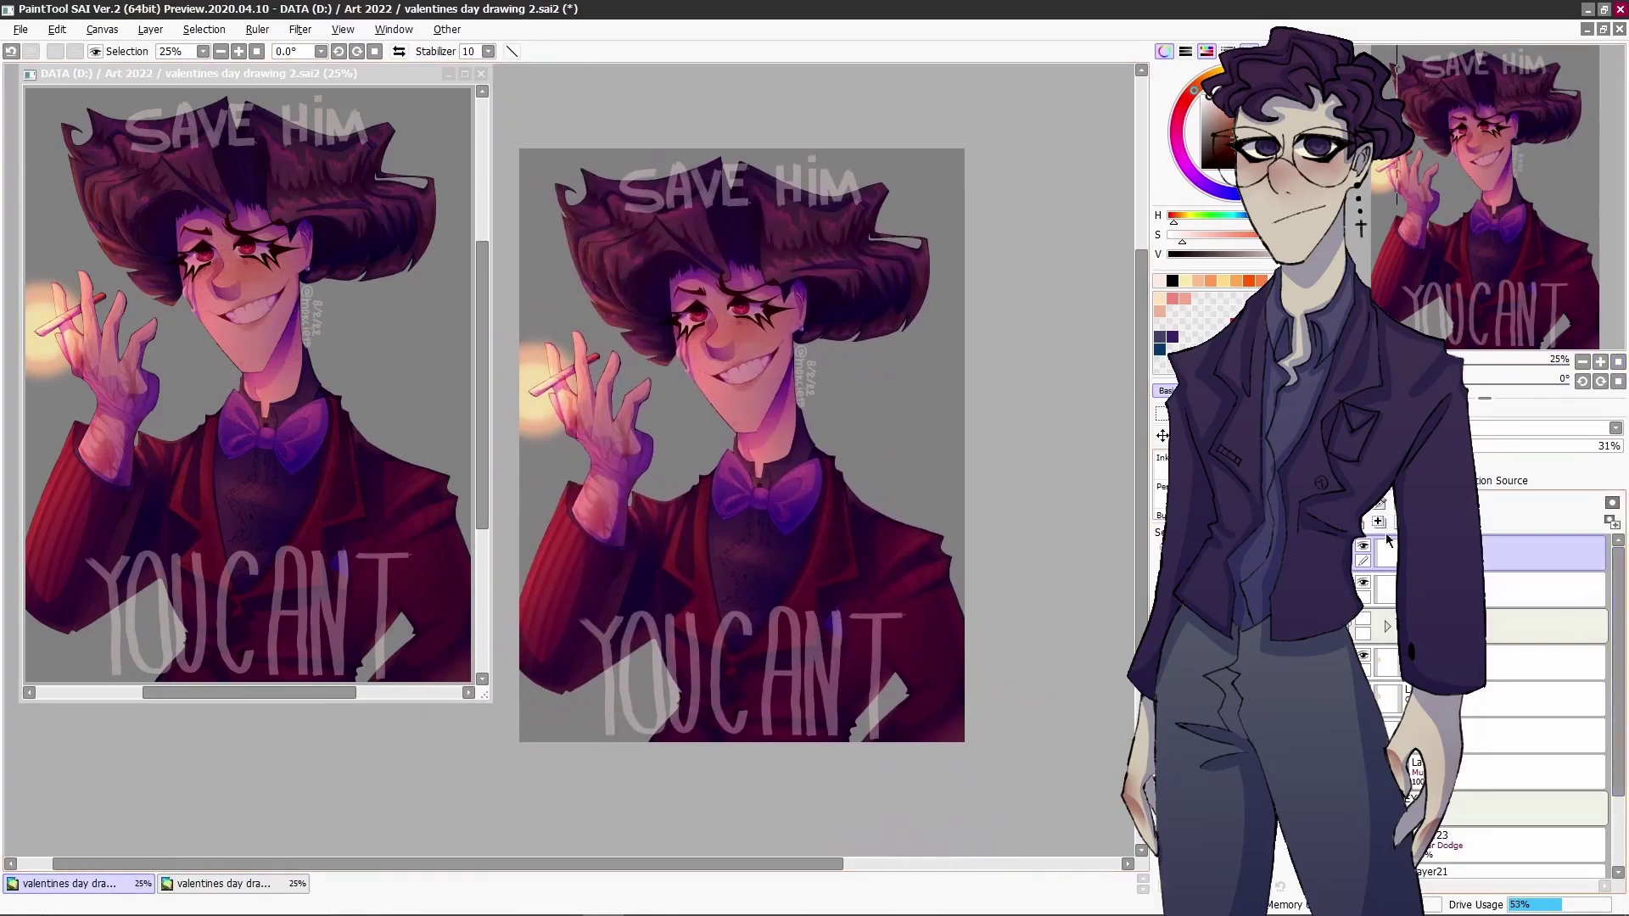
pyautogui.scroll(-3, 1392, 543)
pyautogui.click(1399, 857)
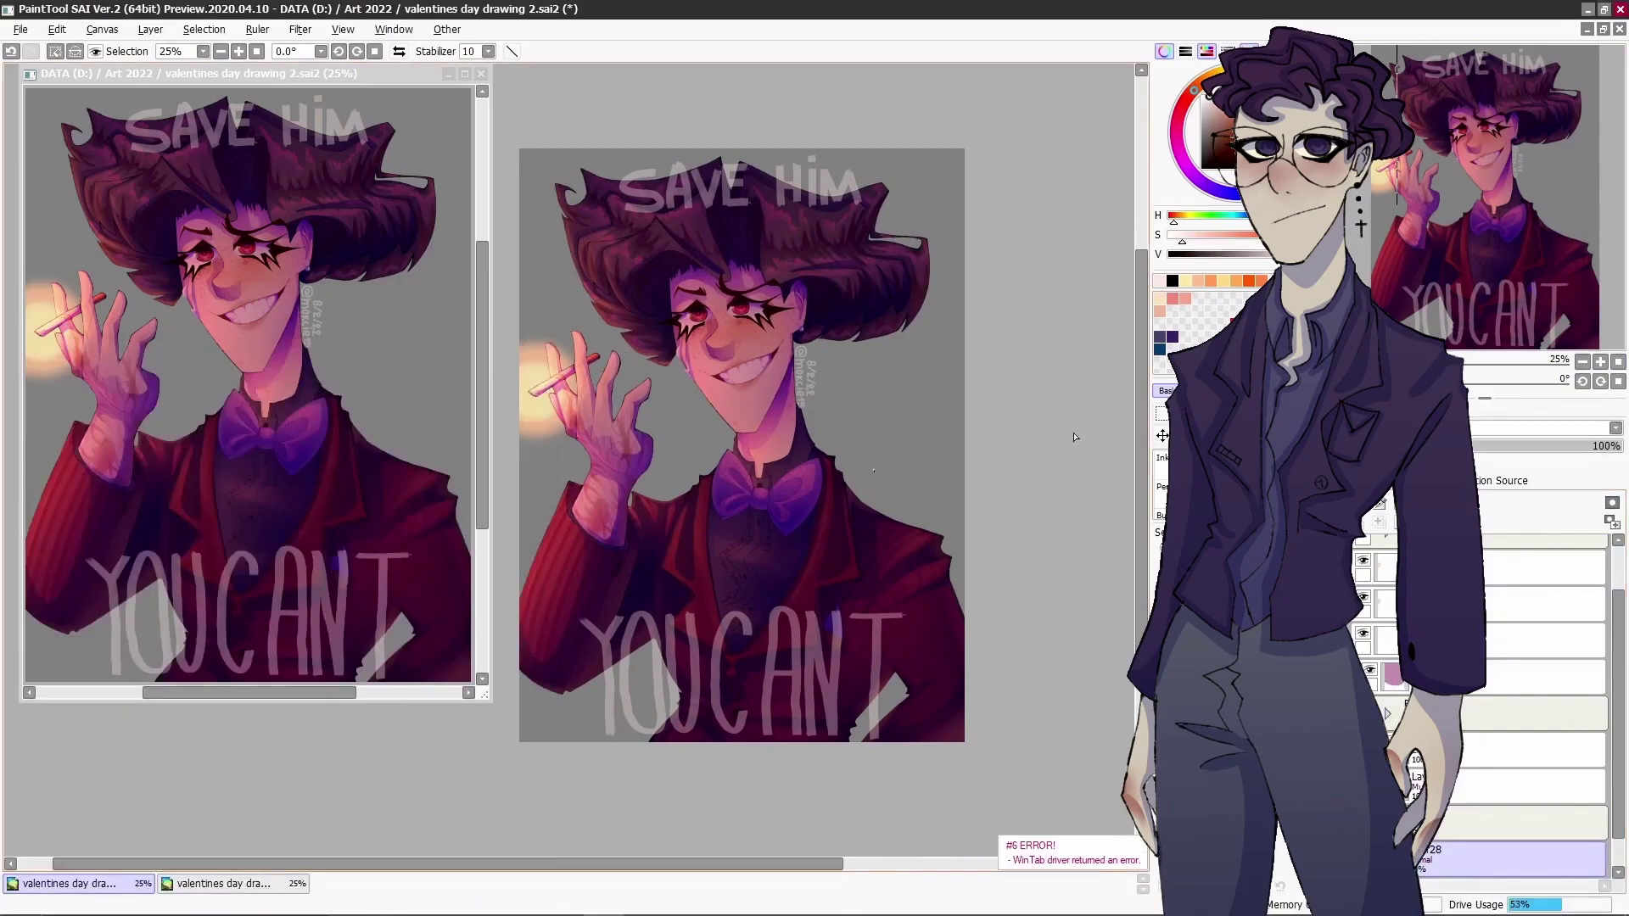
pyautogui.click(1201, 140)
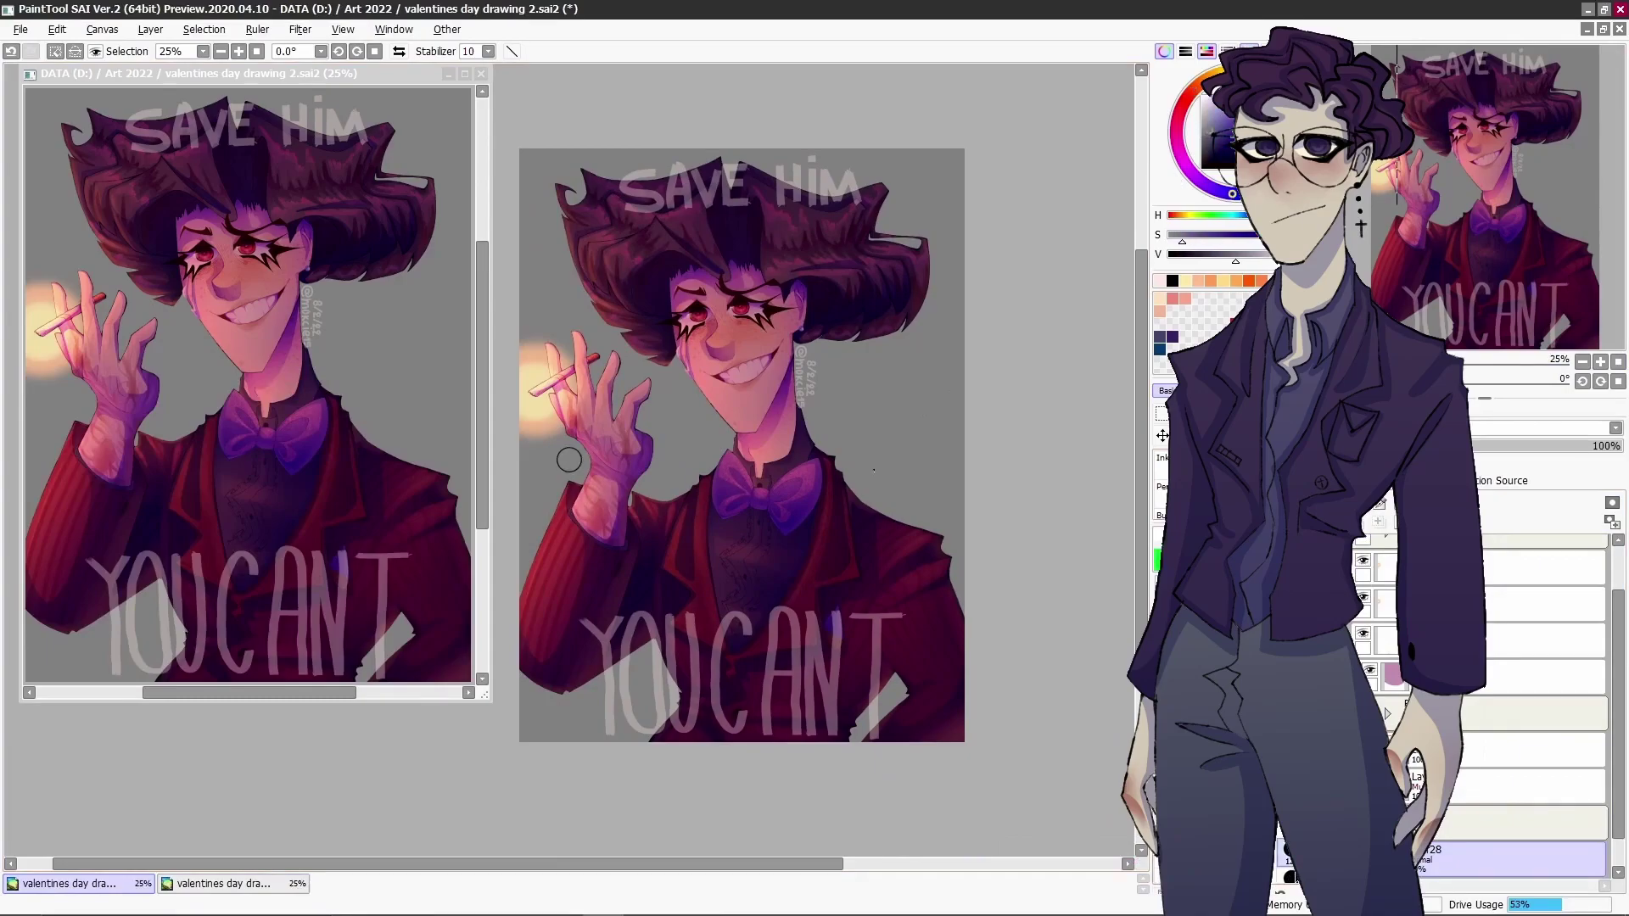
pyautogui.hotkey('ctrl', 'd')
pyautogui.moveTo(967, 367); pyautogui.dragTo(845, 507)
pyautogui.moveTo(967, 492); pyautogui.dragTo(926, 588)
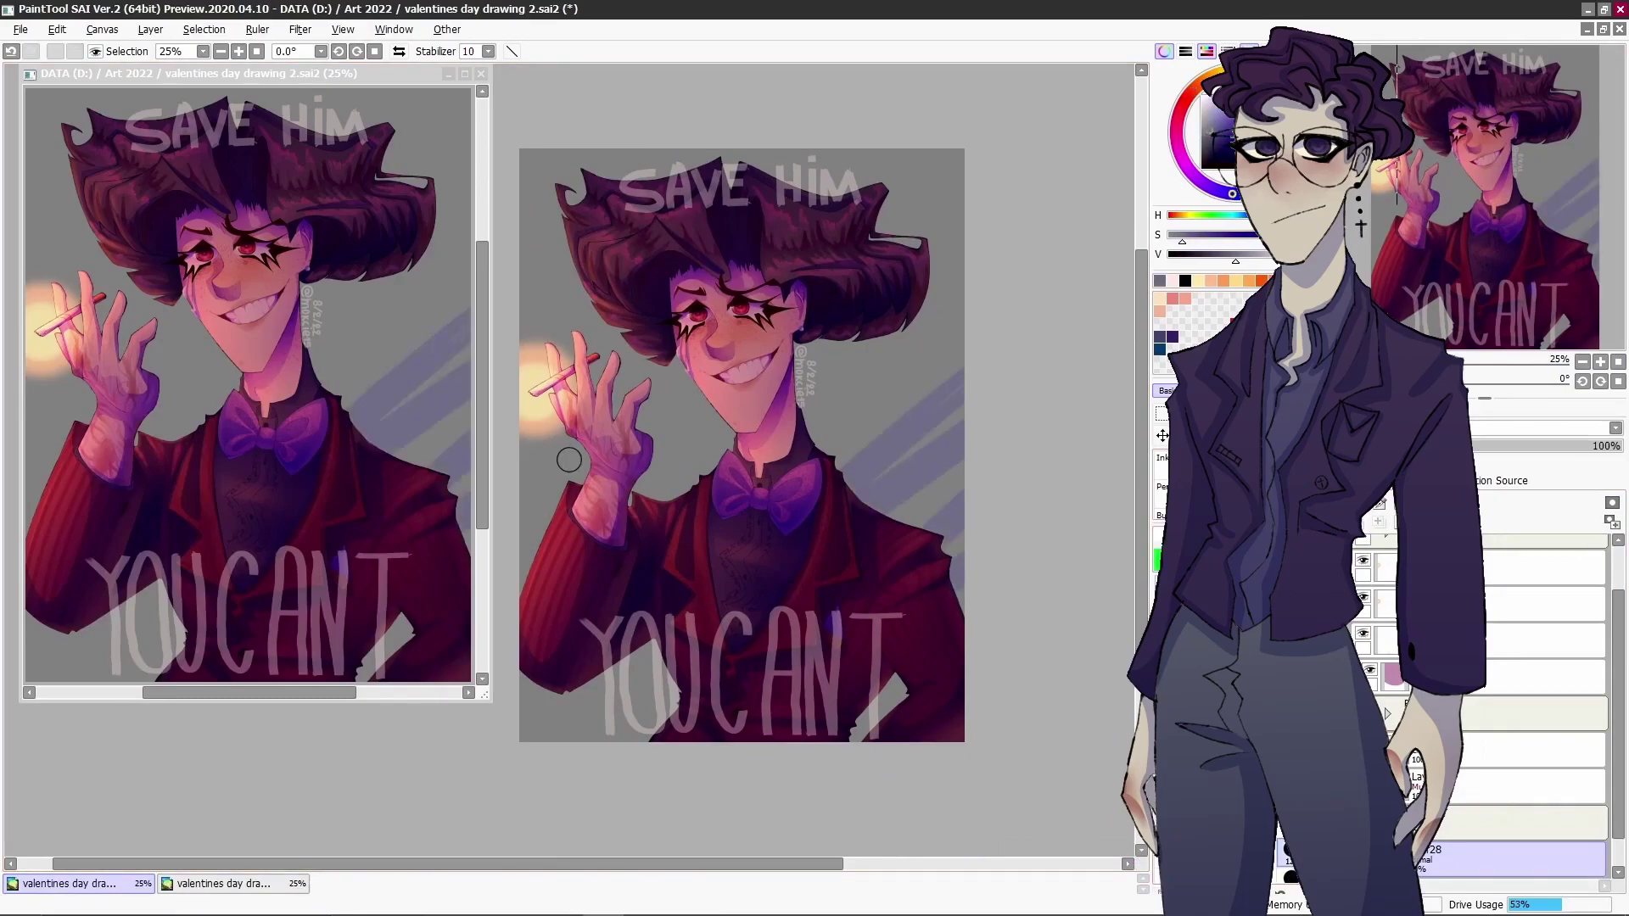
pyautogui.click(800, 294)
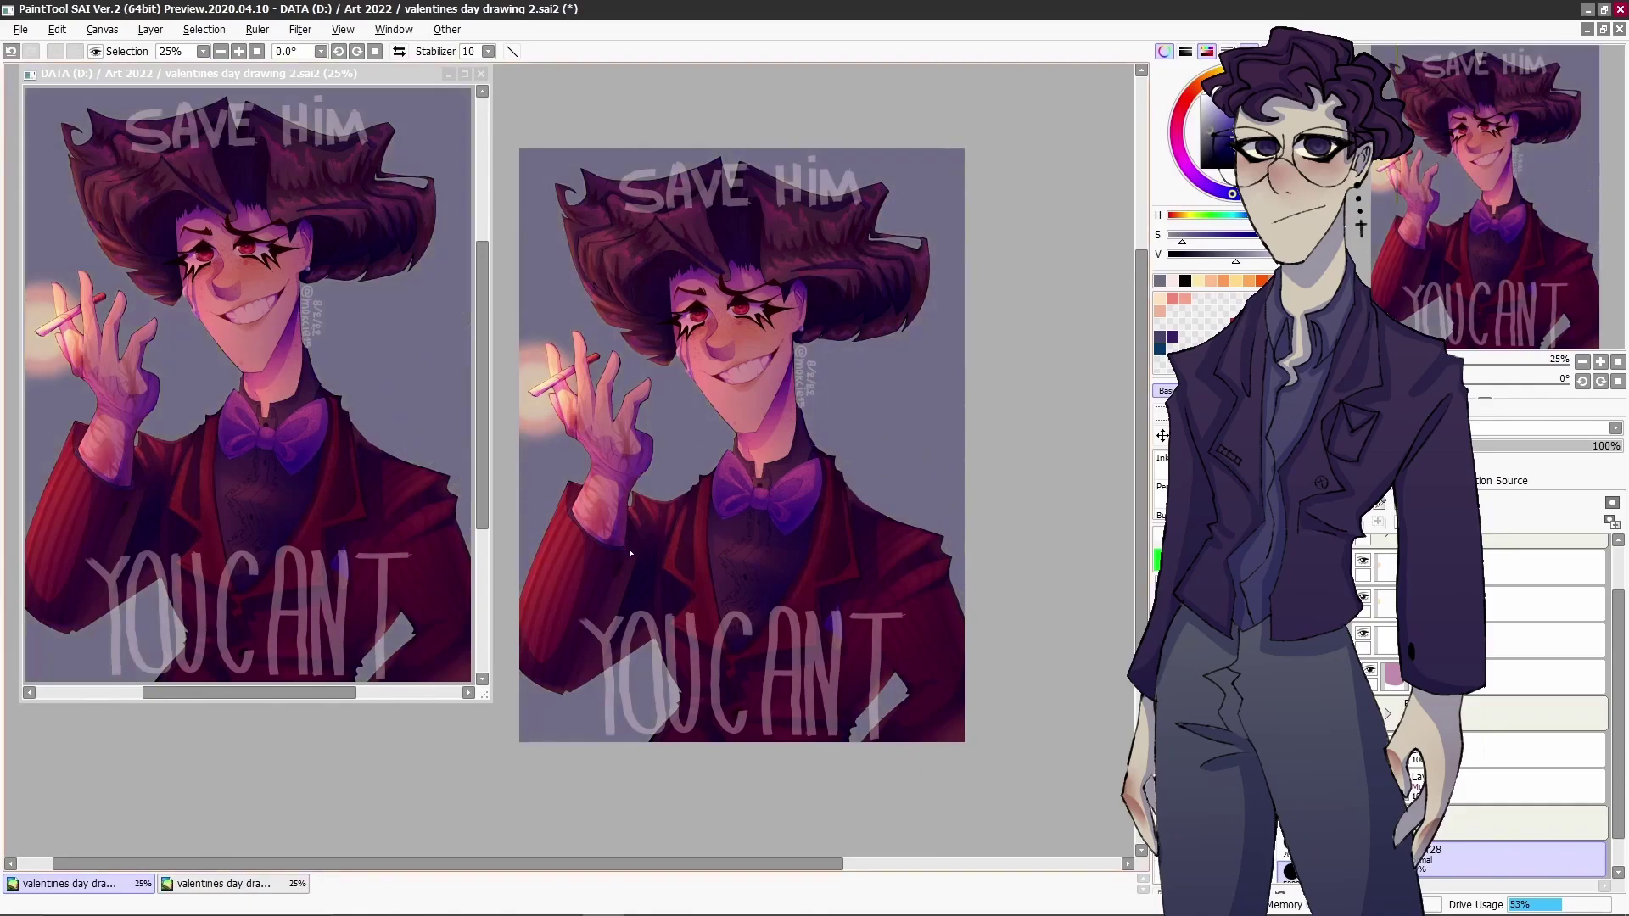
# - Brush a scratchy grunge texture in a darker blue-violet across the background around the character
pyautogui.moveTo(824, 339); pyautogui.dragTo(873, 352)
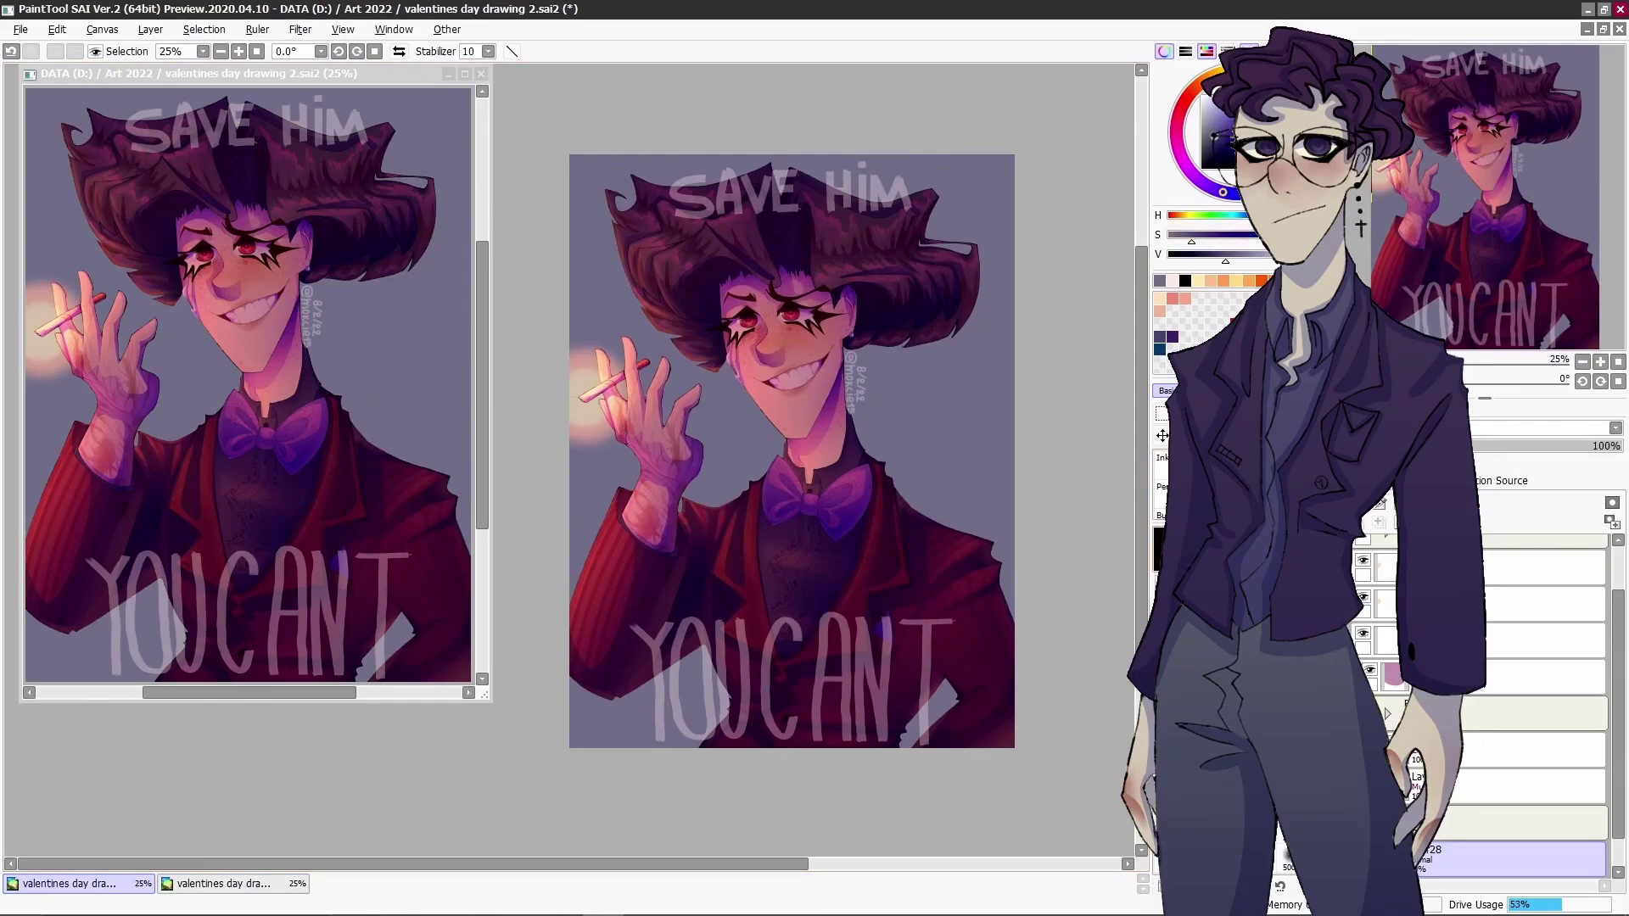
pyautogui.press('v')
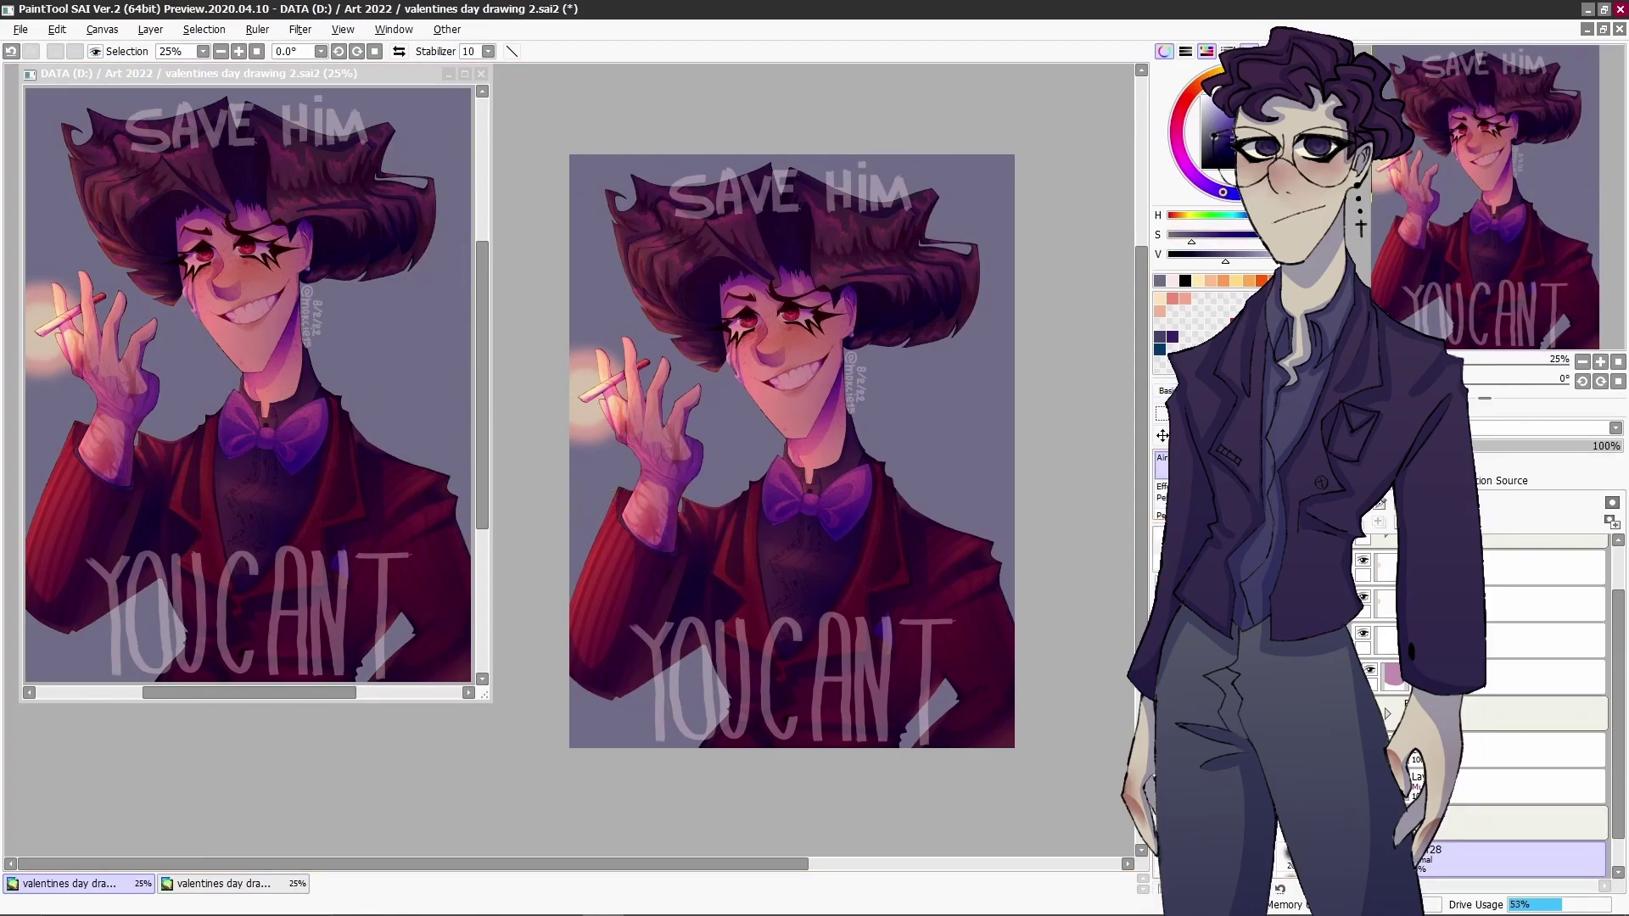
pyautogui.moveTo(568, 458)
pyautogui.mouseDown()
pyautogui.moveTo(594, 280)
pyautogui.moveTo(598, 450)
pyautogui.moveTo(891, 174)
pyautogui.moveTo(924, 657)
pyautogui.mouseUp()
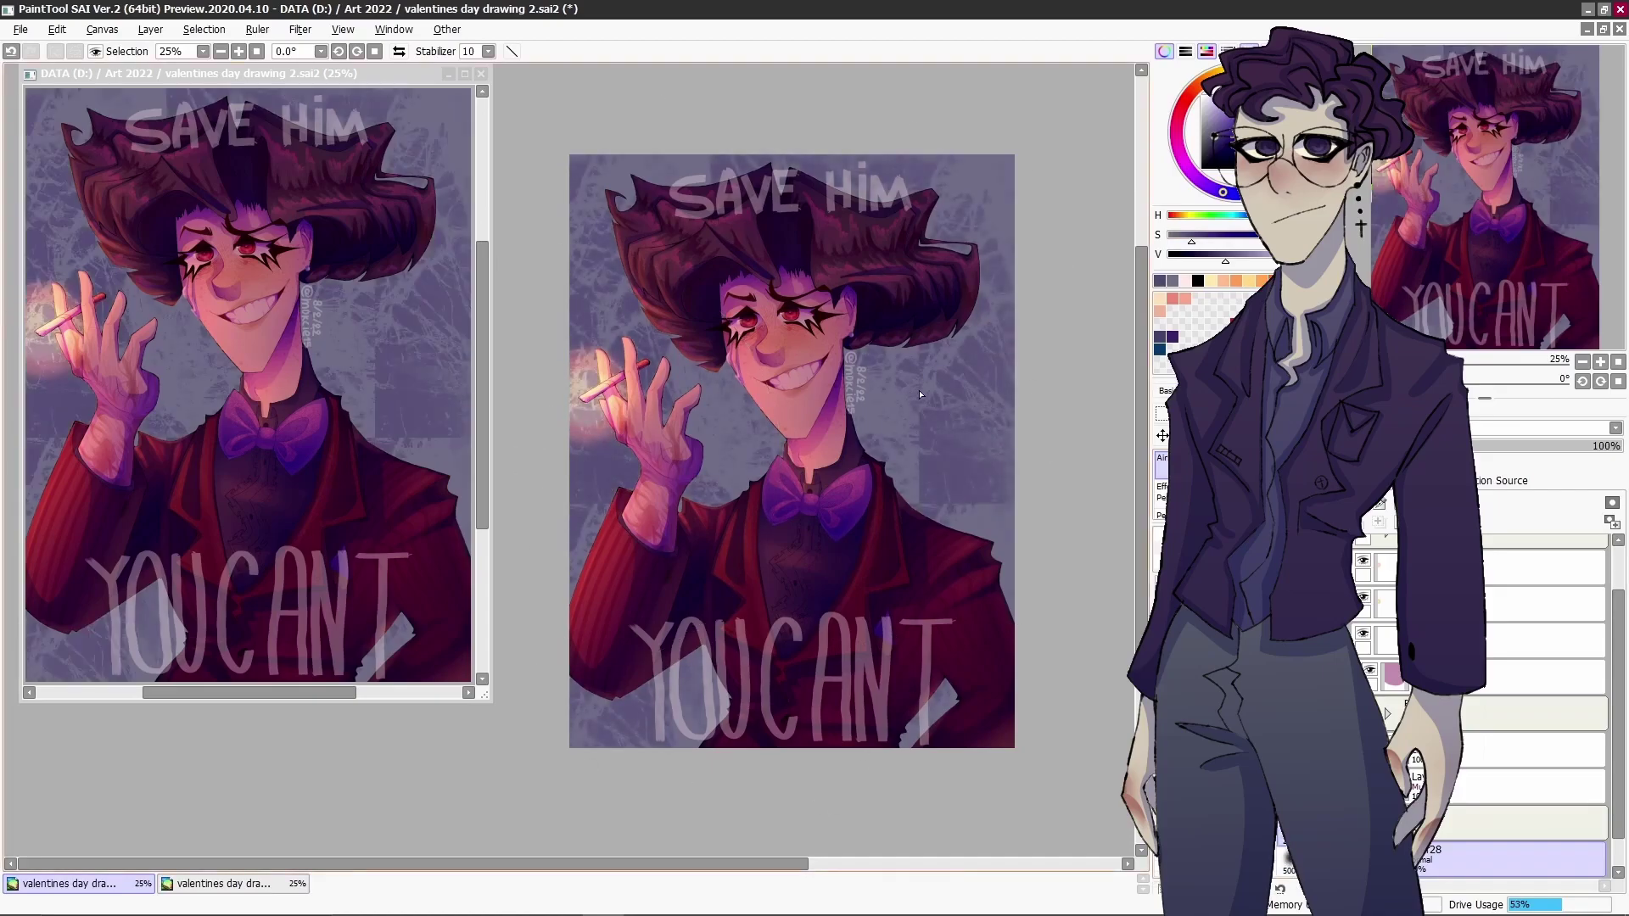